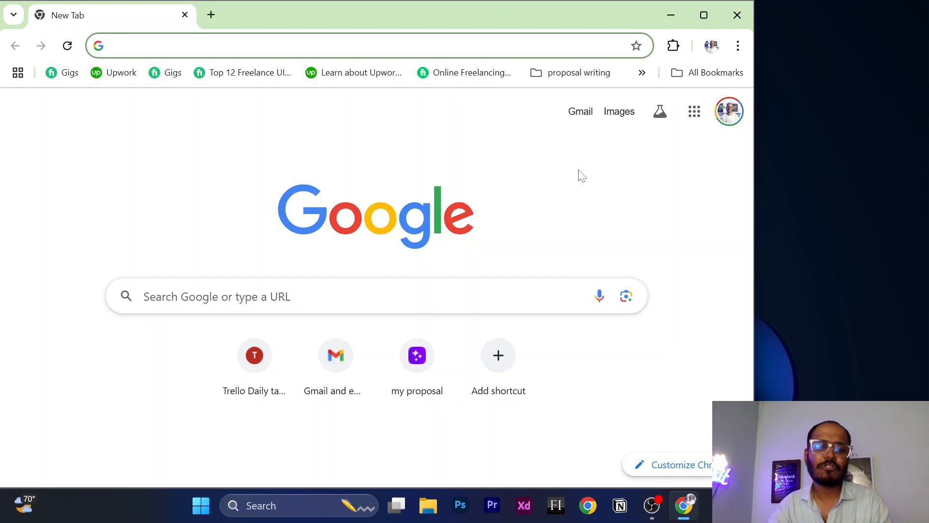
Search the web for "file cr" and open the FileCR software store site.
left_click(368, 45)
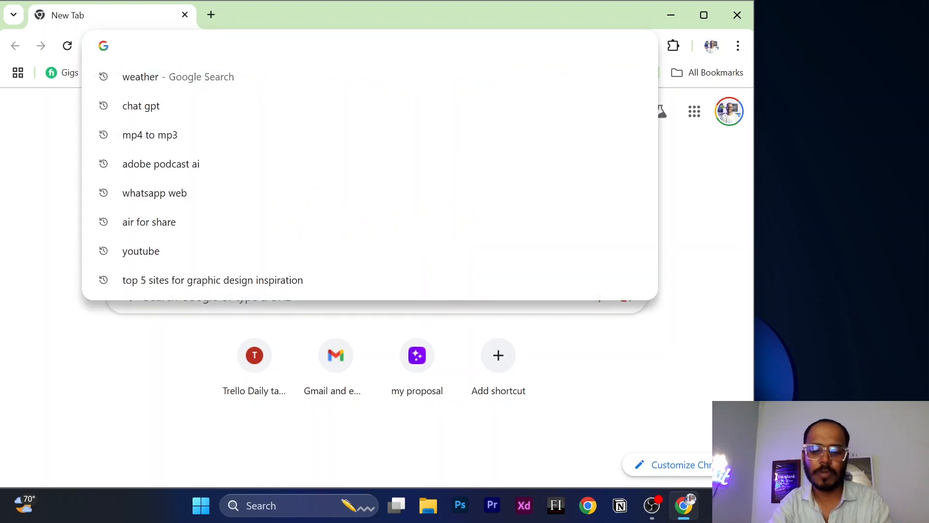
type("file cr")
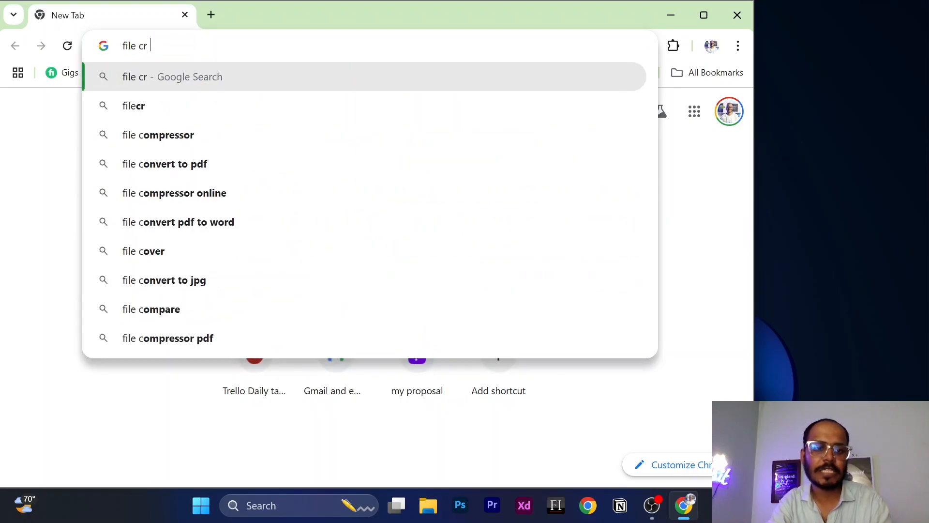
key("Return")
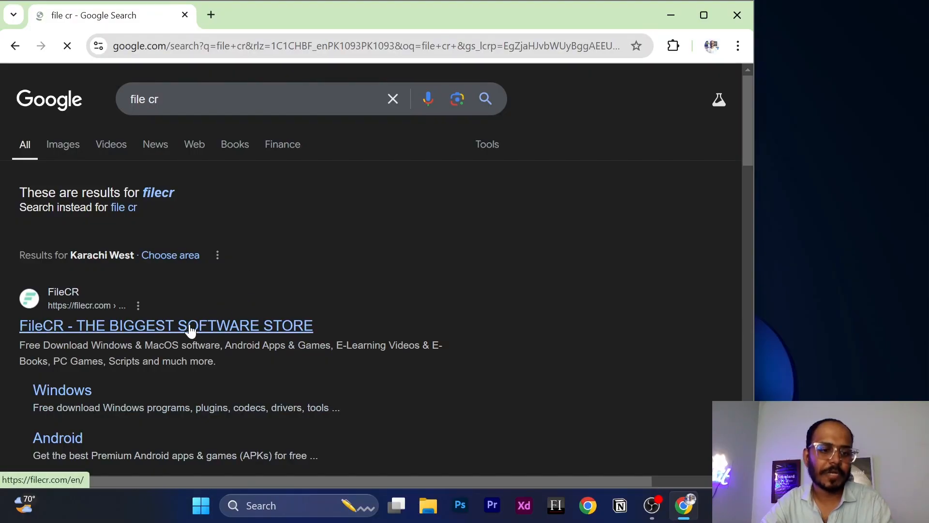
left_click(189, 329)
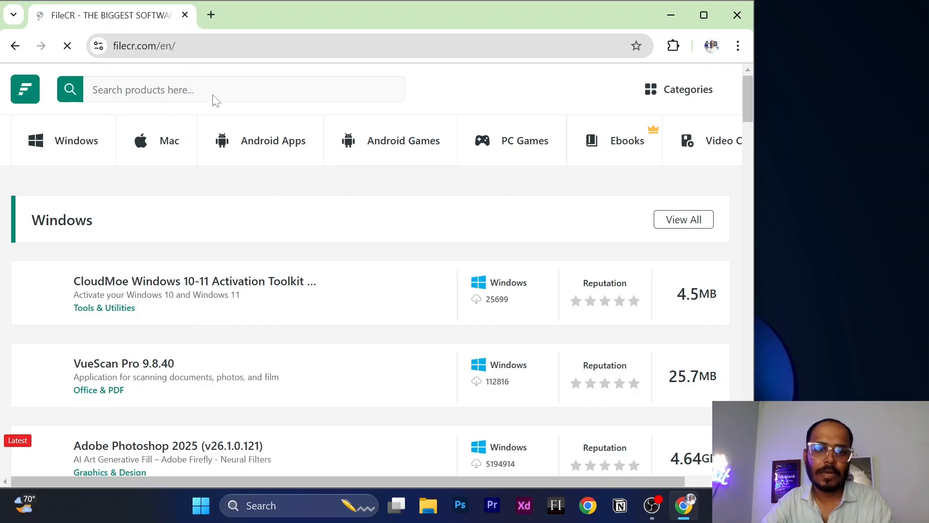
Search FileCR for "adobe photoshop" and look through the products found.
left_click(214, 96)
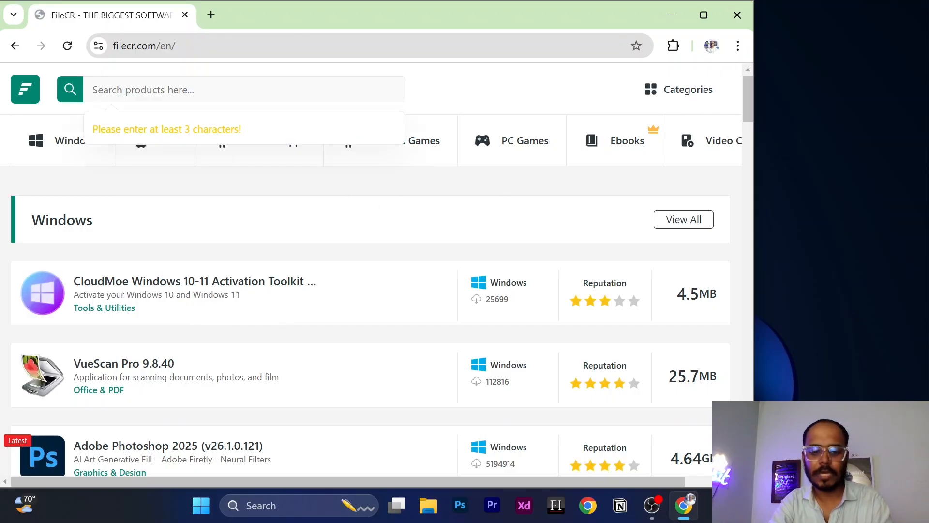
type("adobe photoshop")
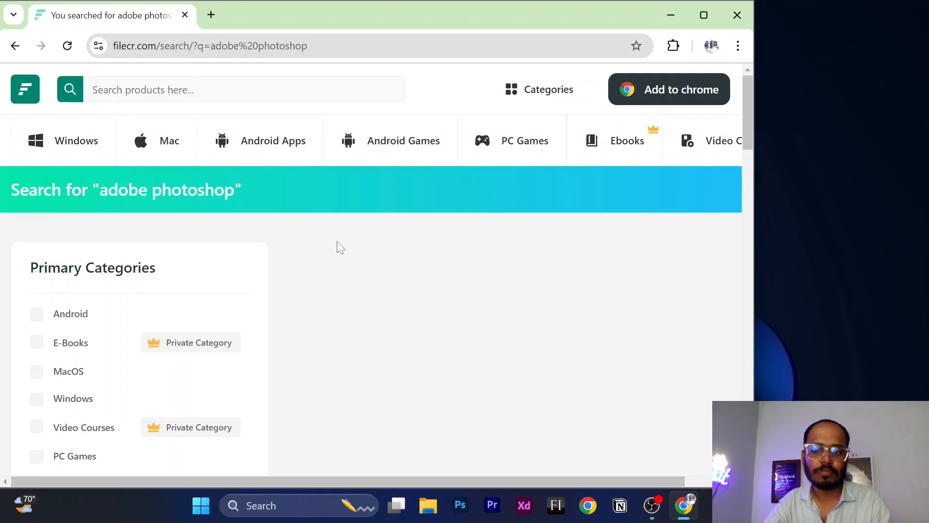
scroll(339, 244, "down", 6)
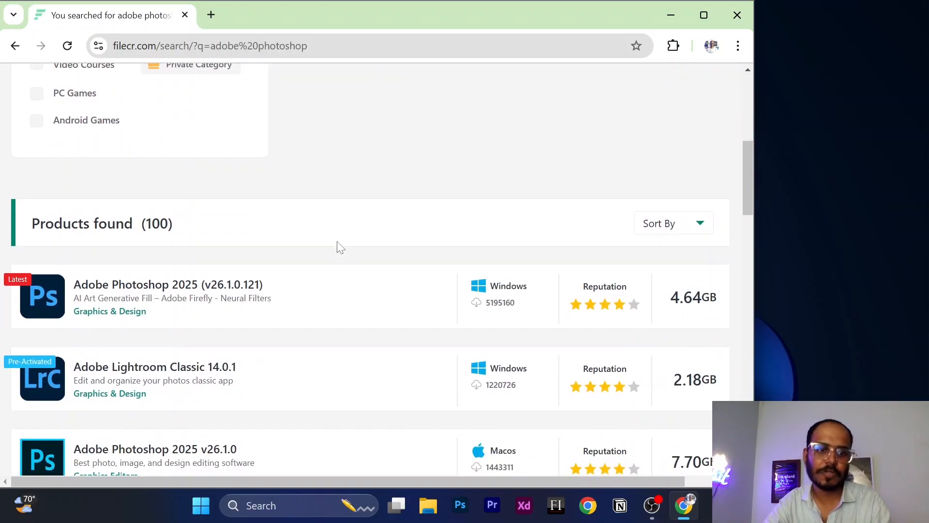
scroll(341, 247, "down", 9)
scroll(354, 274, "up", 3)
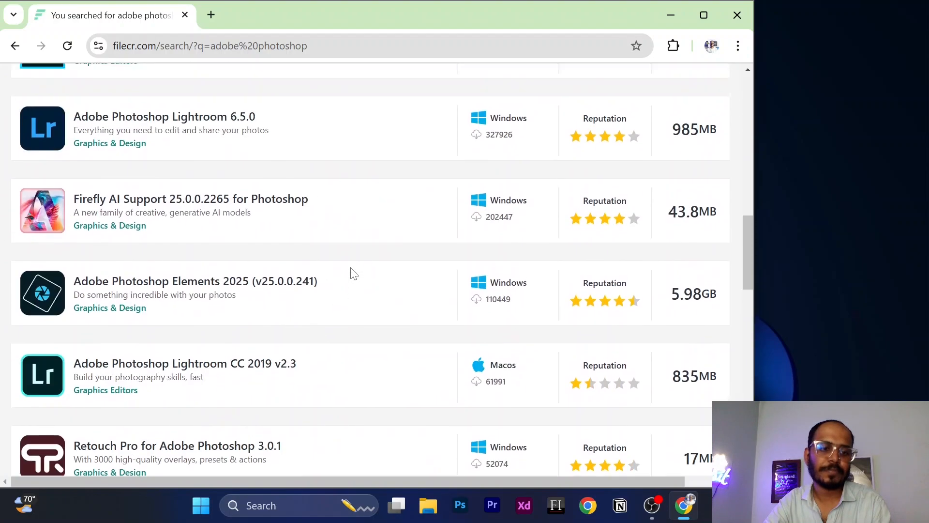
scroll(354, 274, "up", 6)
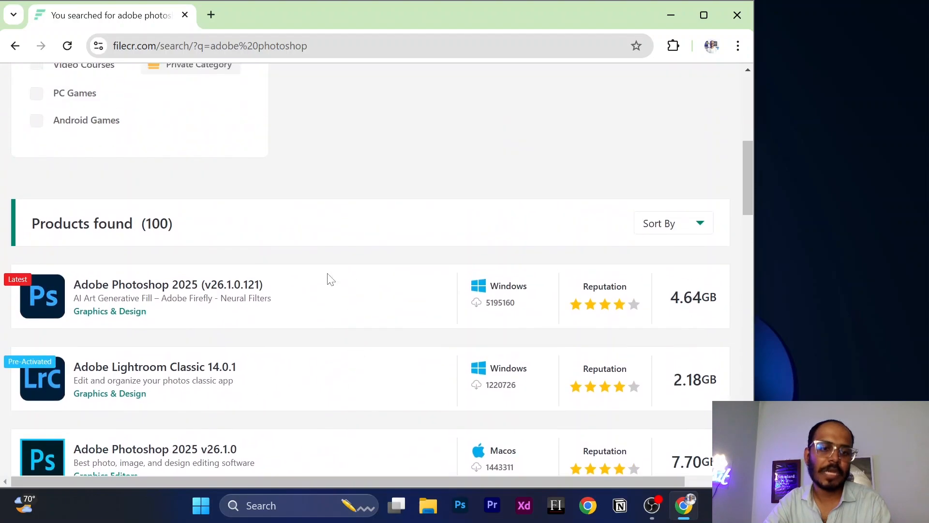
Open the Adobe Photoshop 2025 (v26.1.0.121) page for Windows and examine the download options for its previous versions.
left_click(180, 289)
scroll(247, 296, "down", 5)
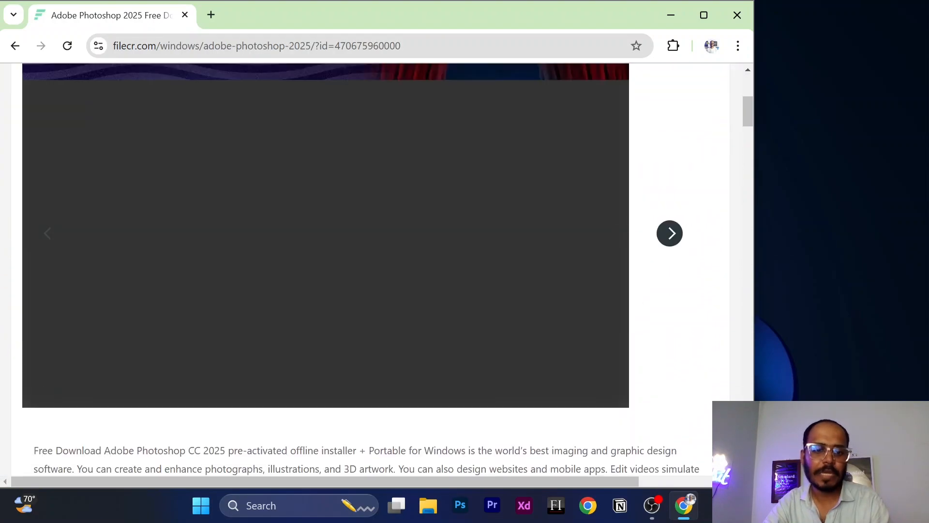
scroll(245, 296, "down", 20)
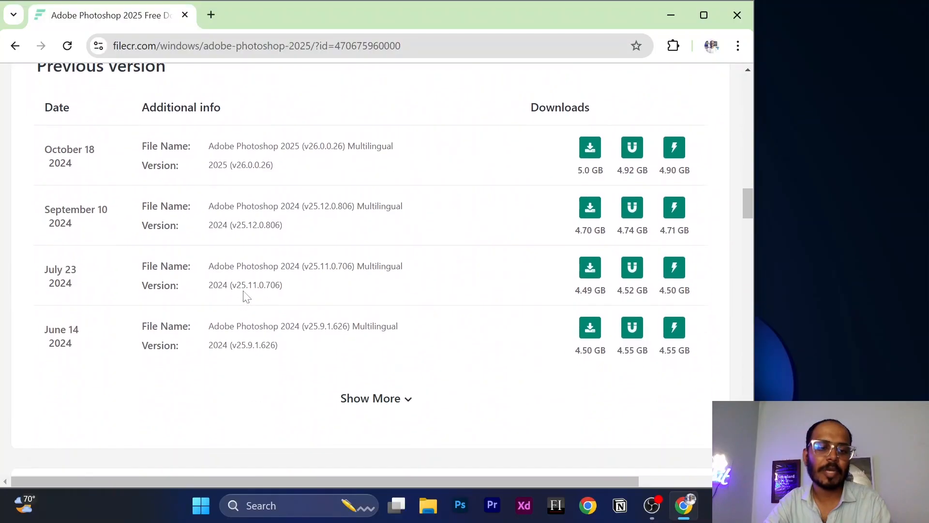
scroll(245, 296, "down", 1)
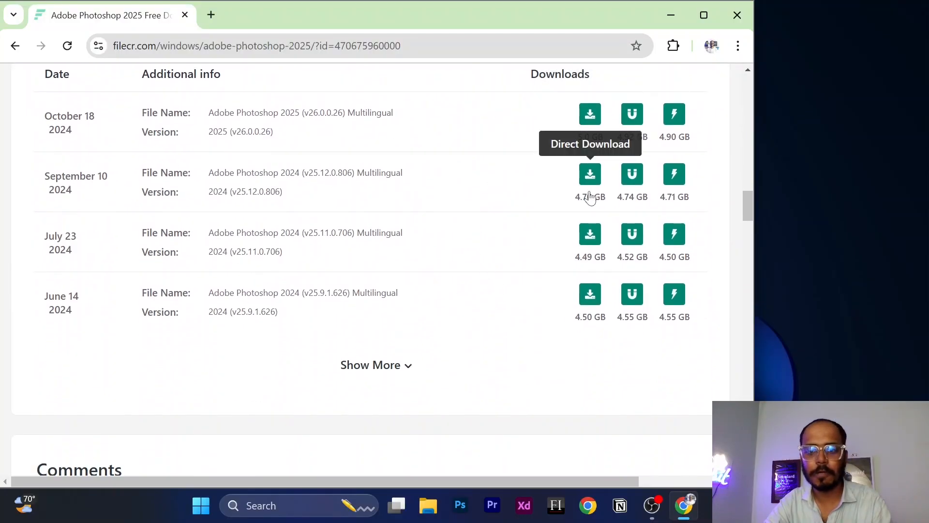
scroll(344, 236, "up", 20)
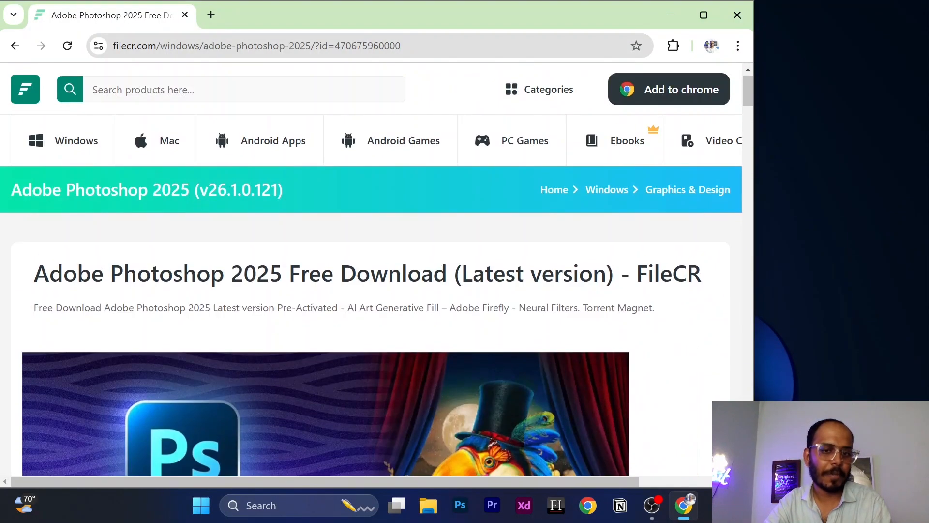
Search for "get into pc" in a new browser tab and open the Get Into PC site.
left_click(216, 16)
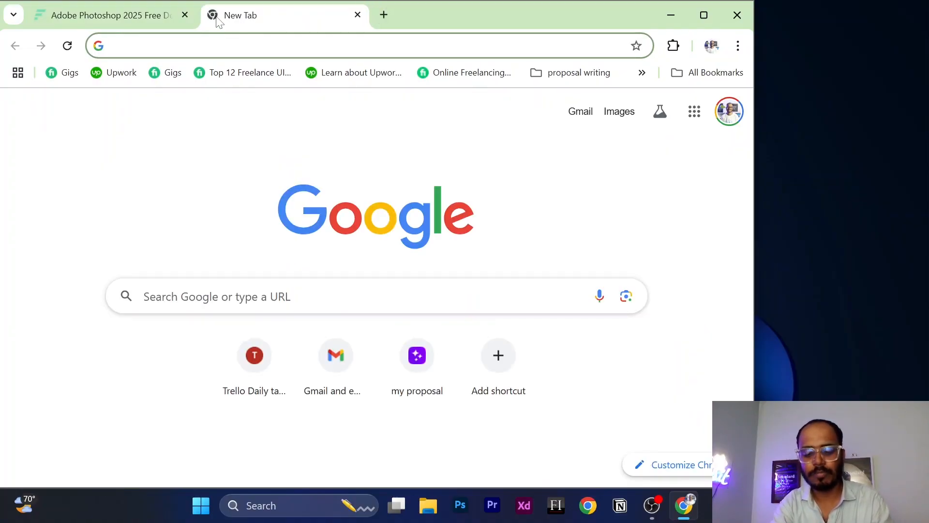
type("ge")
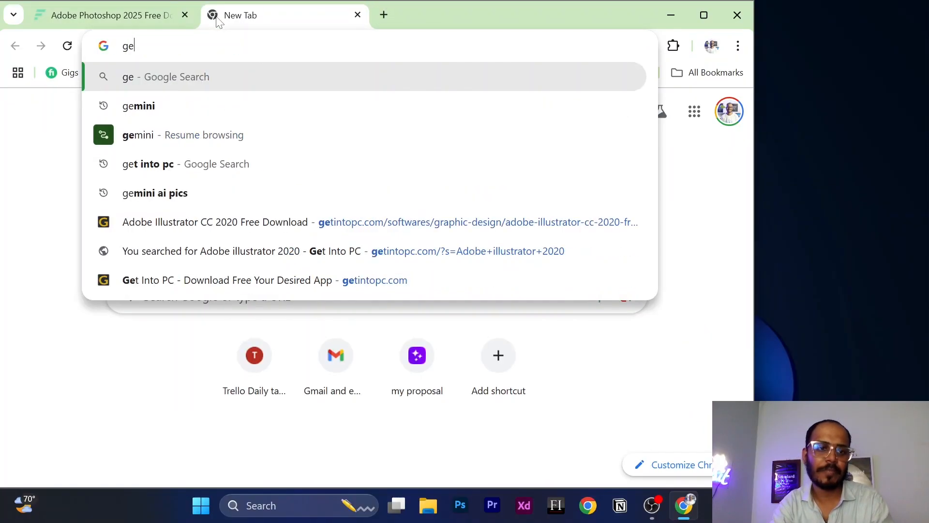
type("t into pc")
key("Return")
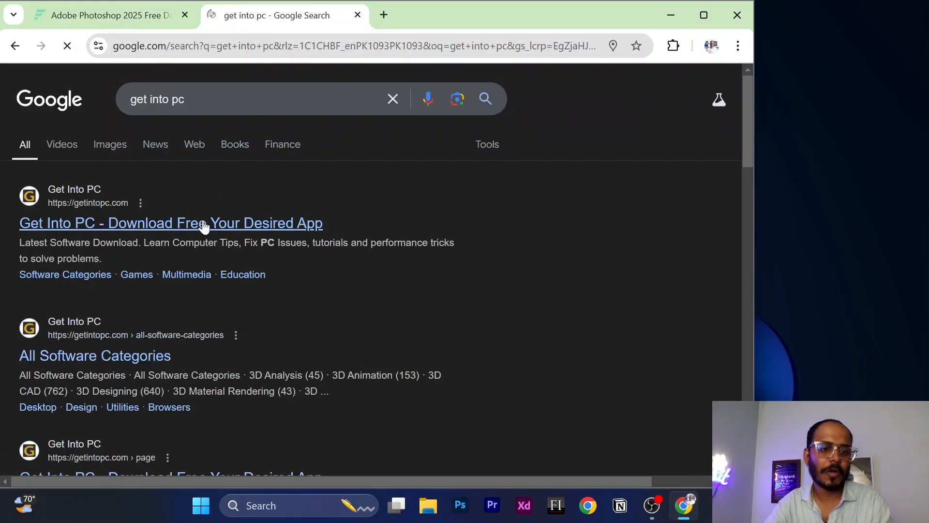
left_click(203, 224)
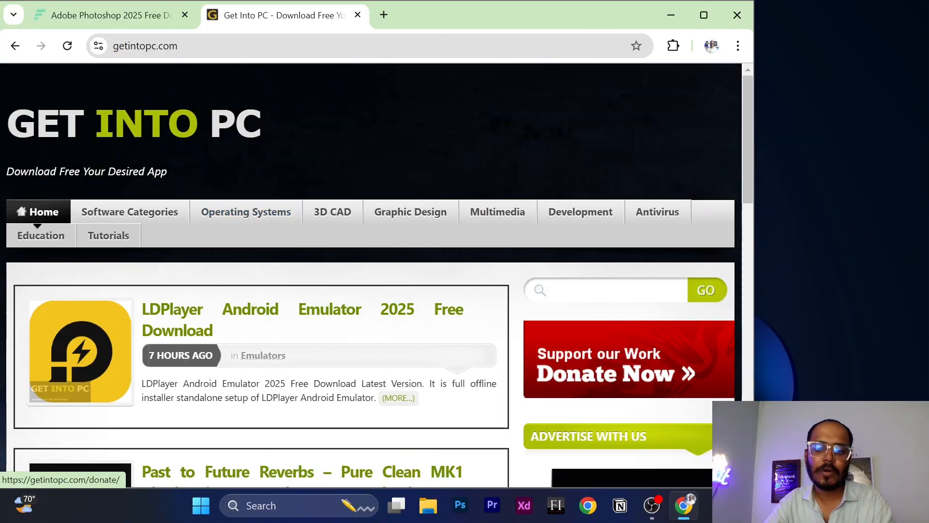
Search the Get Into PC site for "adobe photoshop 2020".
left_click(616, 290)
type("adobe ph")
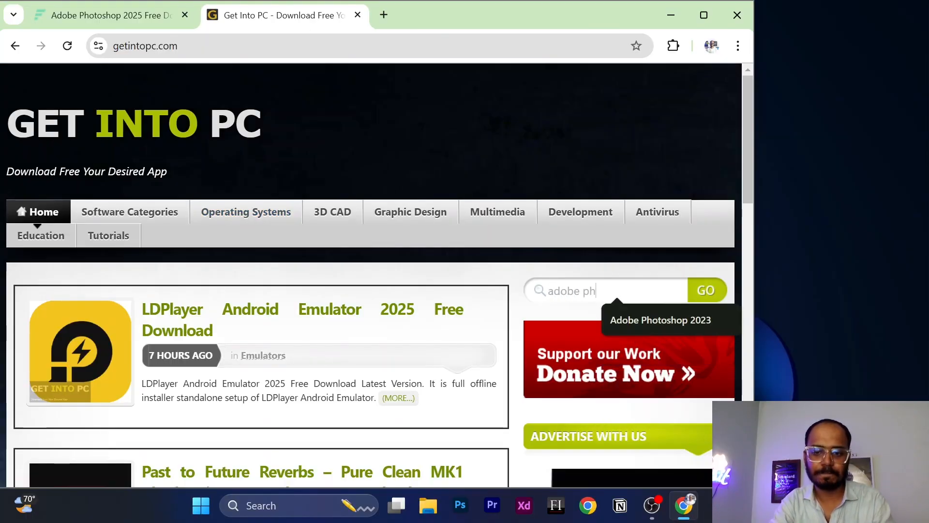
type("otoshop")
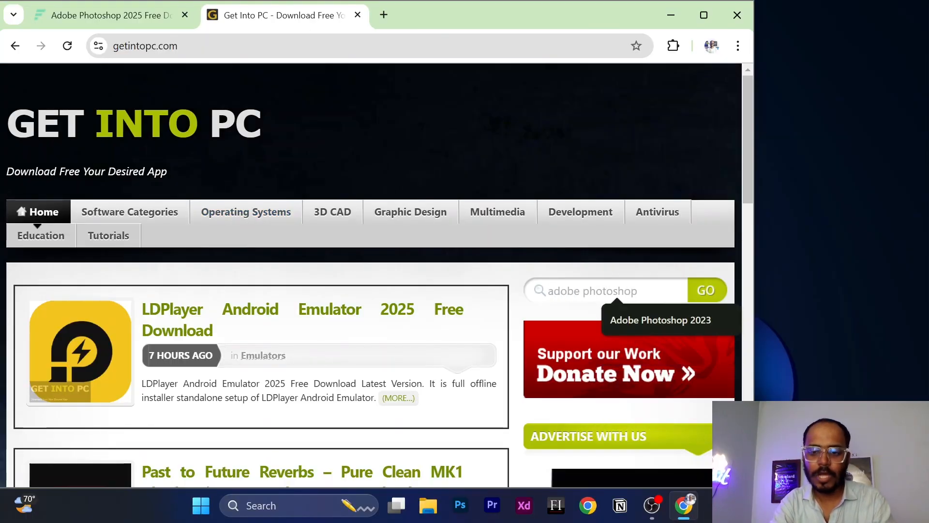
type(" 2020")
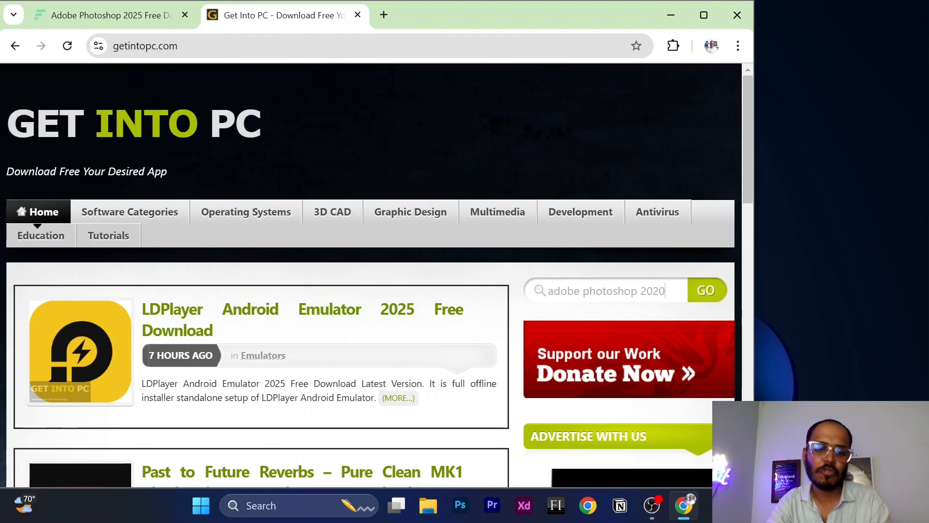
key("Return")
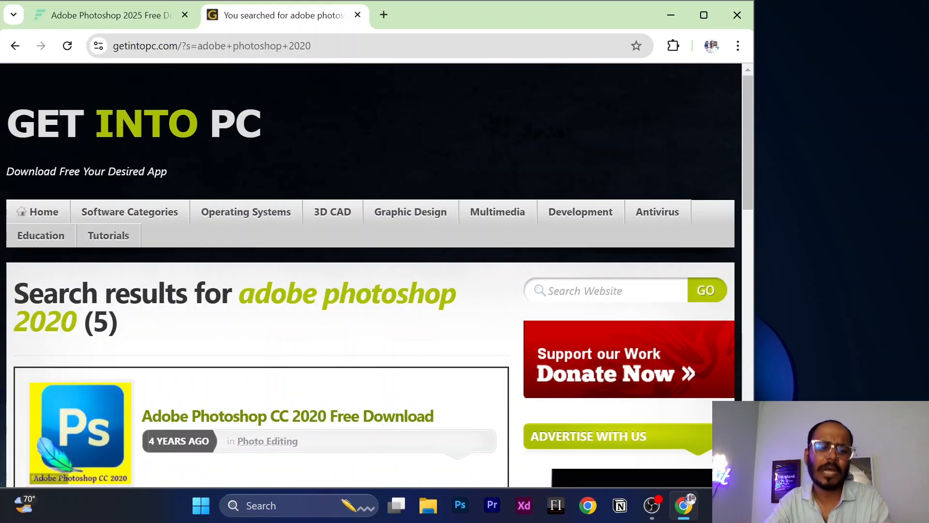
Open the Adobe Photoshop CC 2020 Free Download page and go to its 64-bit download section.
scroll(483, 333, "down", 3)
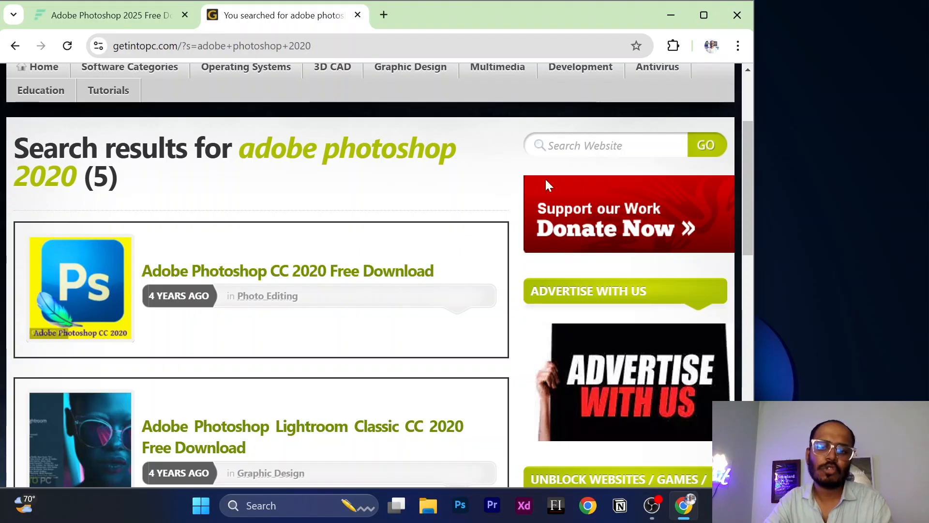
left_click(383, 276)
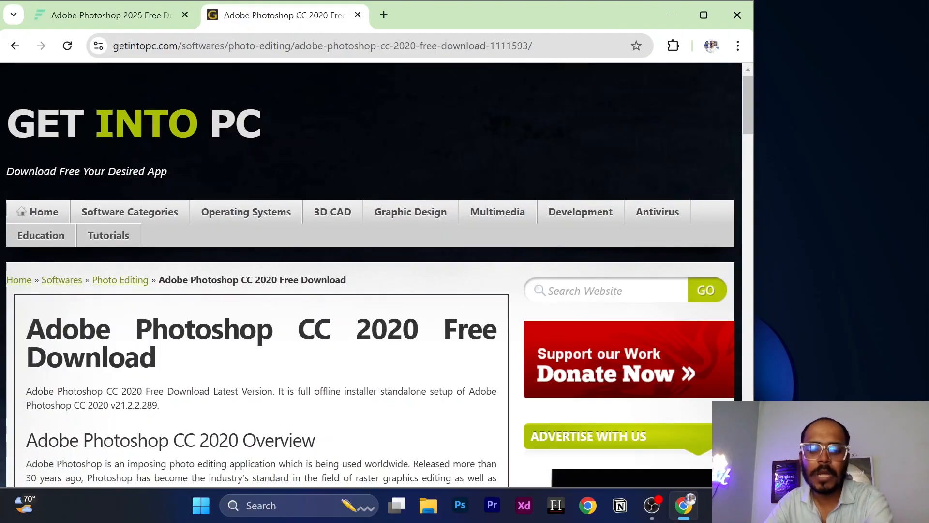
scroll(394, 332, "down", 14)
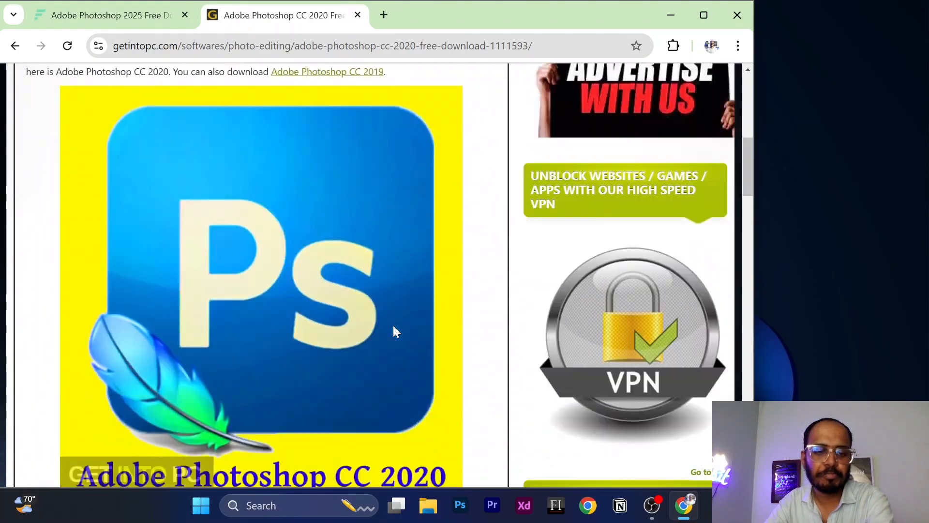
scroll(395, 331, "down", 7)
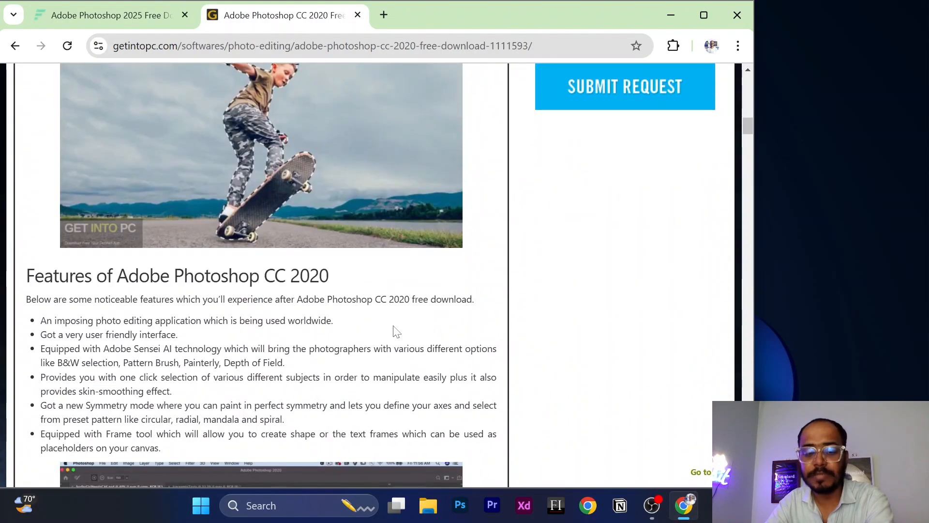
scroll(396, 332, "down", 15)
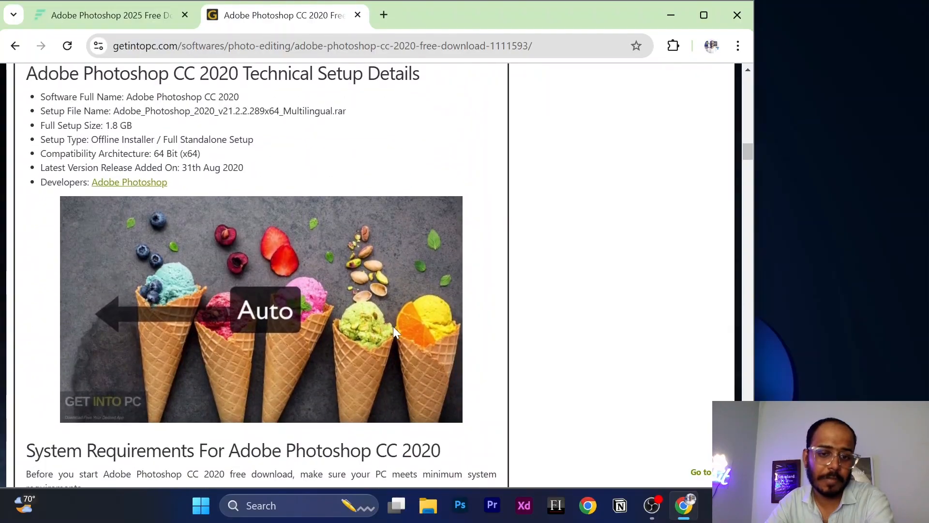
scroll(394, 332, "down", 7)
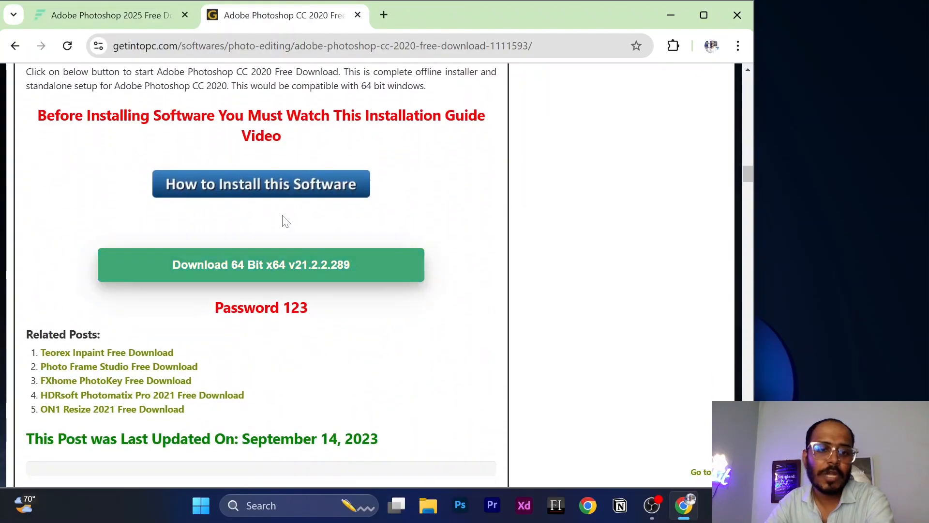
Open the How to Install this Software guide for Photoshop CC 2020 and examine its video section alongside the download page.
left_click(275, 187)
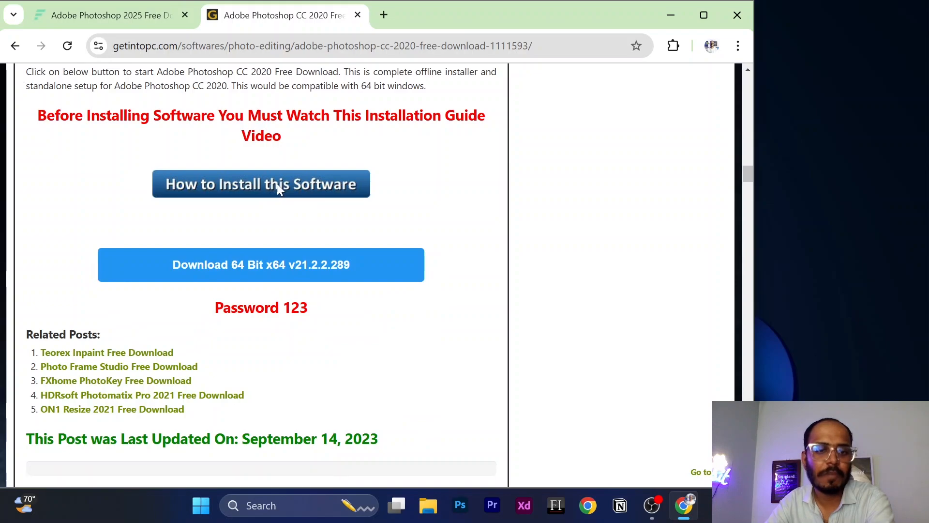
left_click(308, 15)
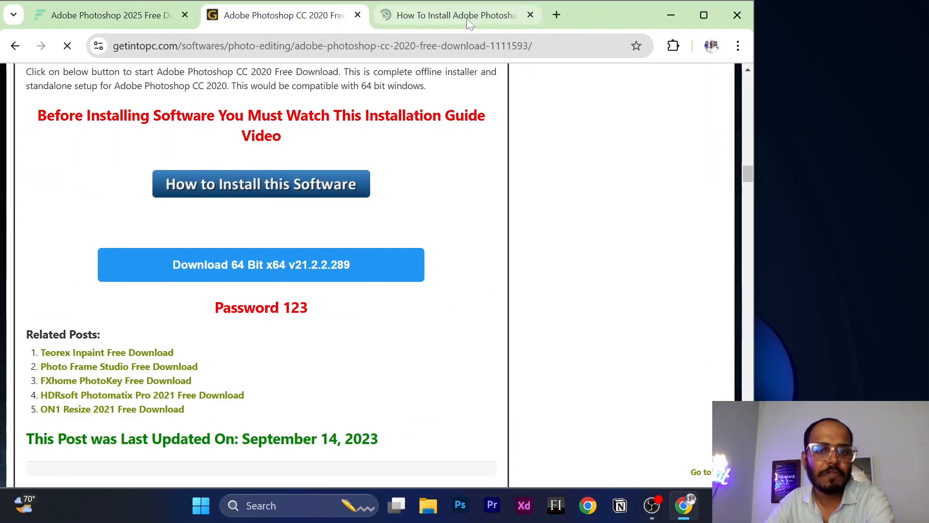
left_click(450, 15)
scroll(448, 144, "down", 6)
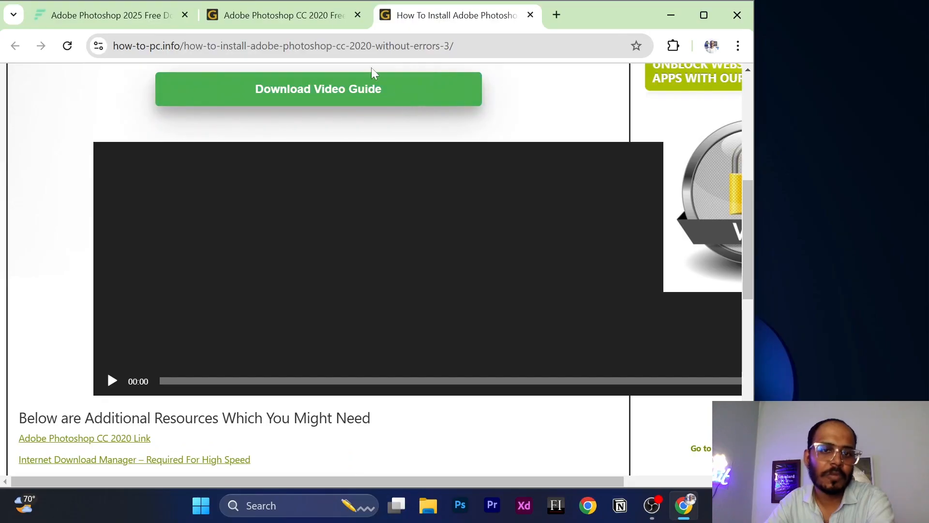
left_click(321, 12)
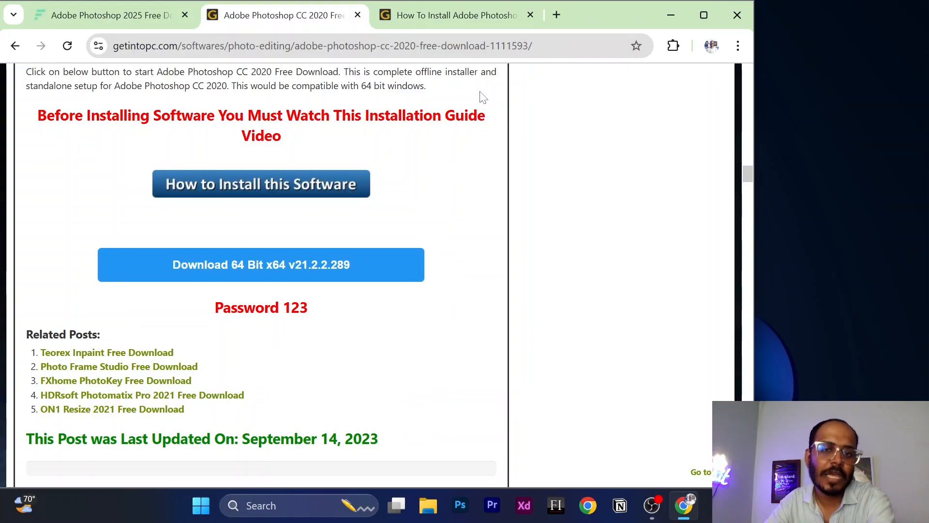
left_click(478, 17)
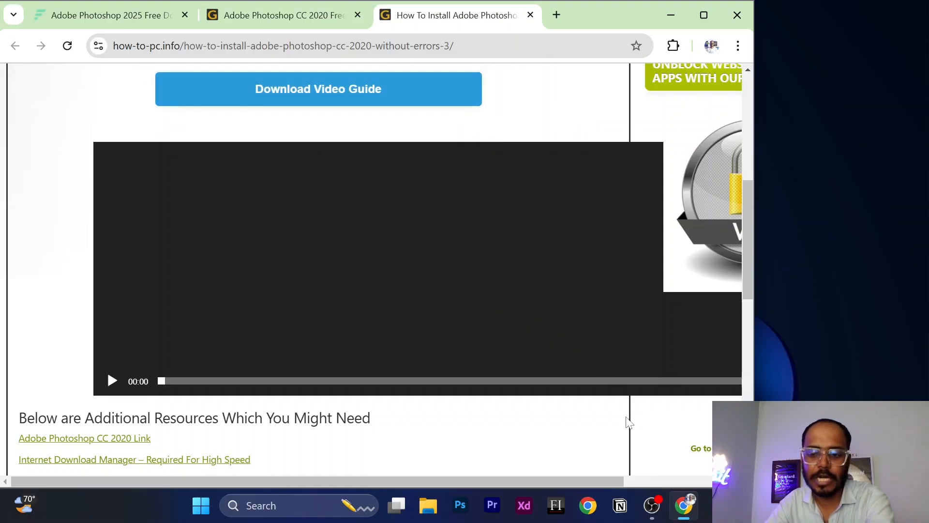
Switch to Windows Security and open the Virus & threat protection page.
left_click(724, 505)
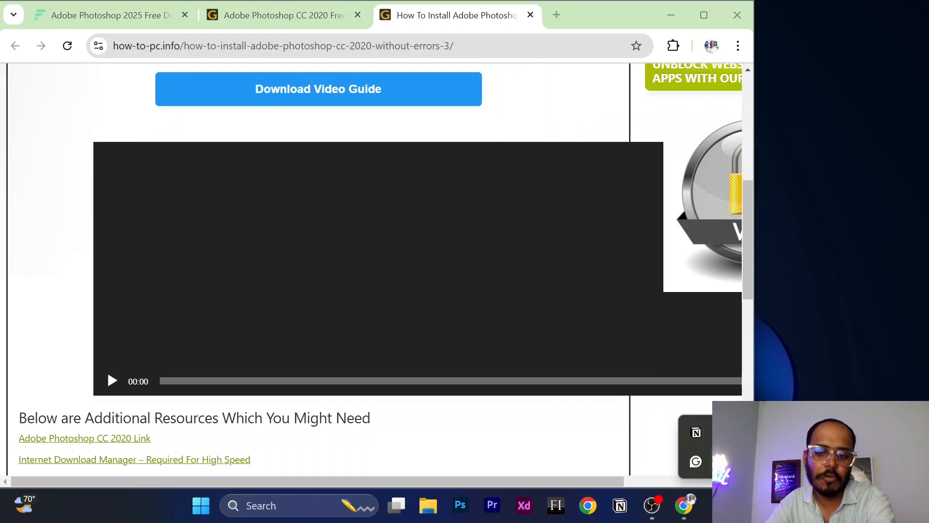
left_click(725, 461)
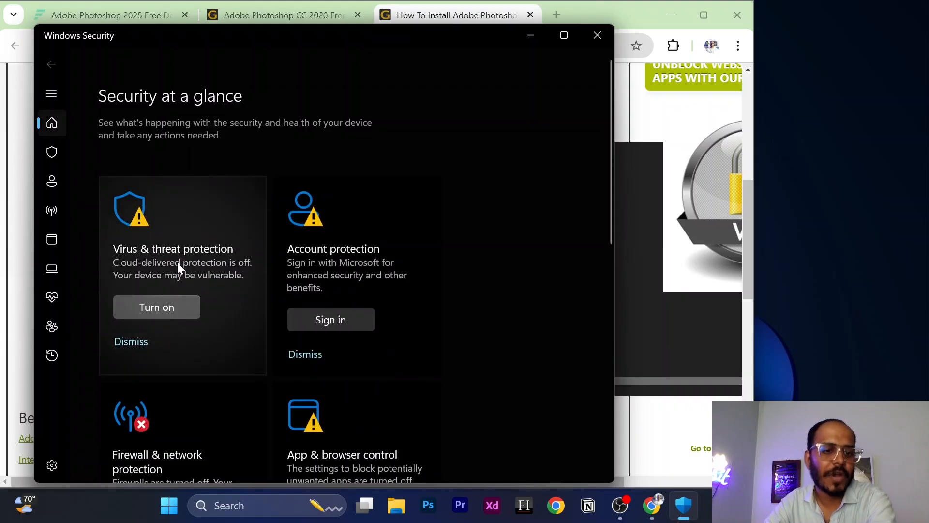
left_click(177, 260)
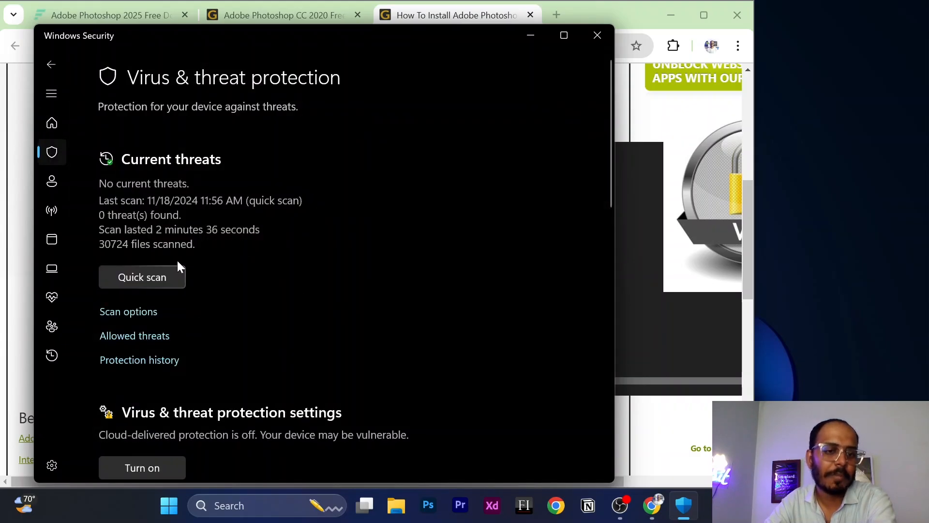
Turn off Real-time protection in the Virus & threat protection settings, dismiss the security notification and close Windows Security.
scroll(206, 282, "down", 5)
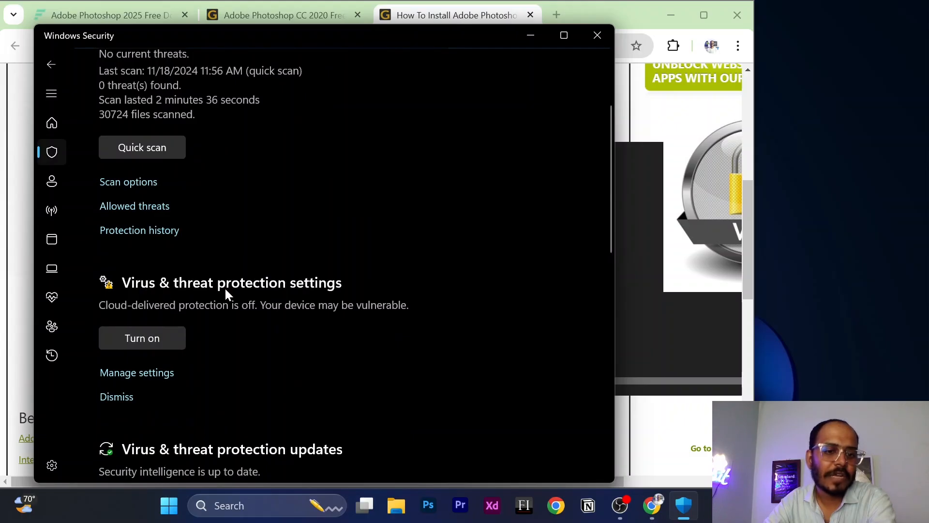
left_click(162, 373)
scroll(195, 239, "down", 3)
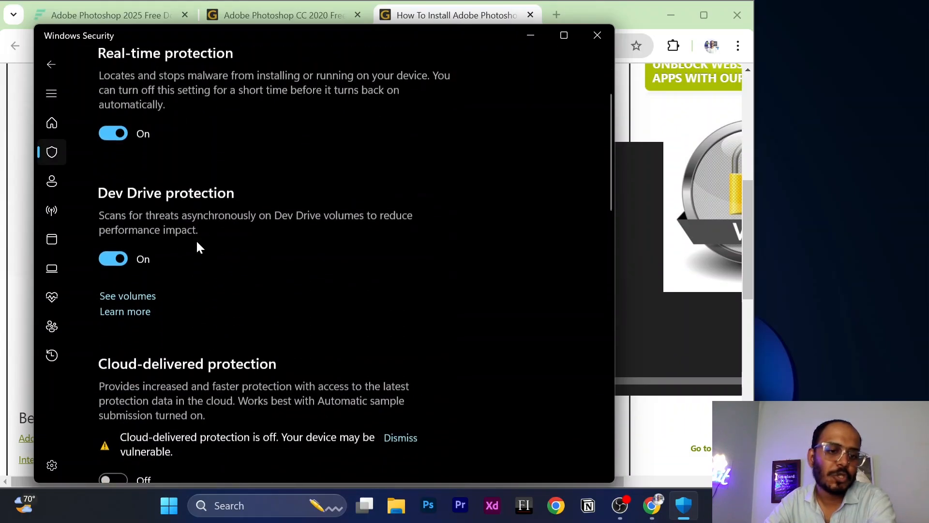
scroll(195, 239, "up", 3)
left_click(115, 256)
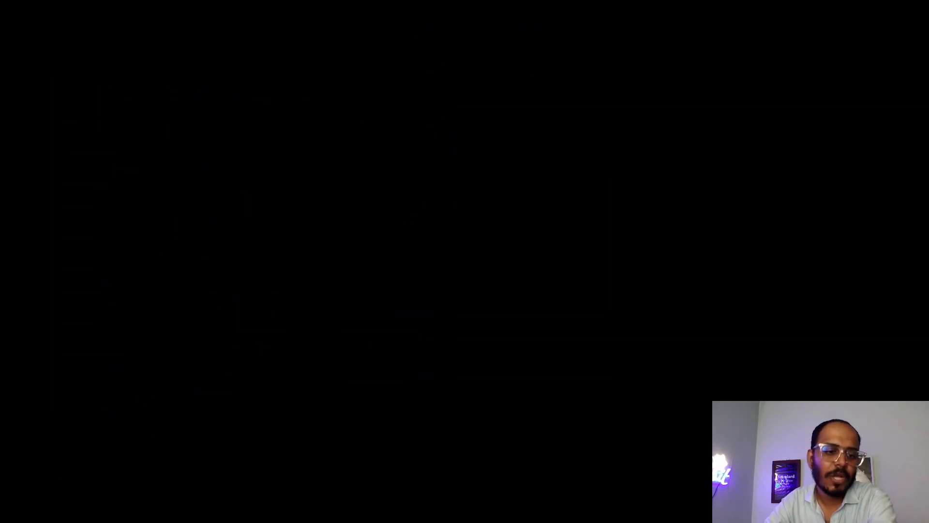
scroll(225, 361, "down", 8)
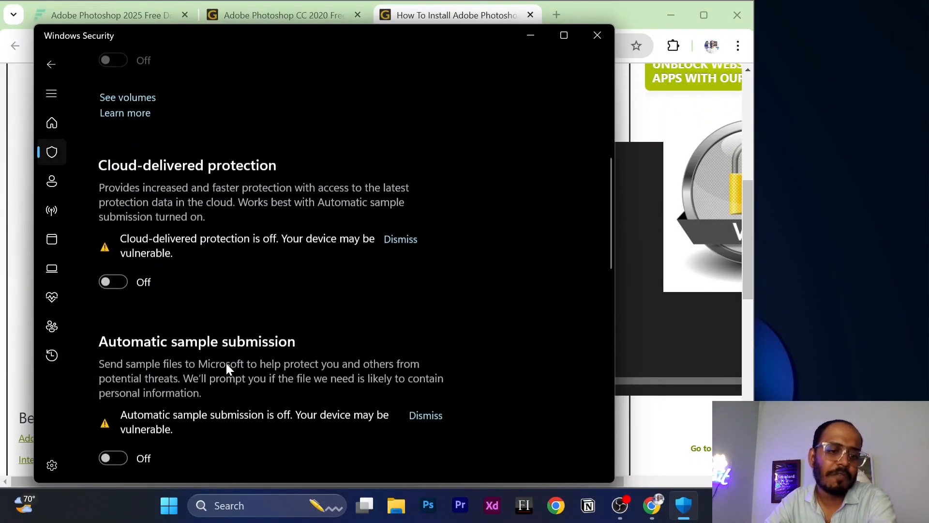
scroll(243, 373, "up", 10)
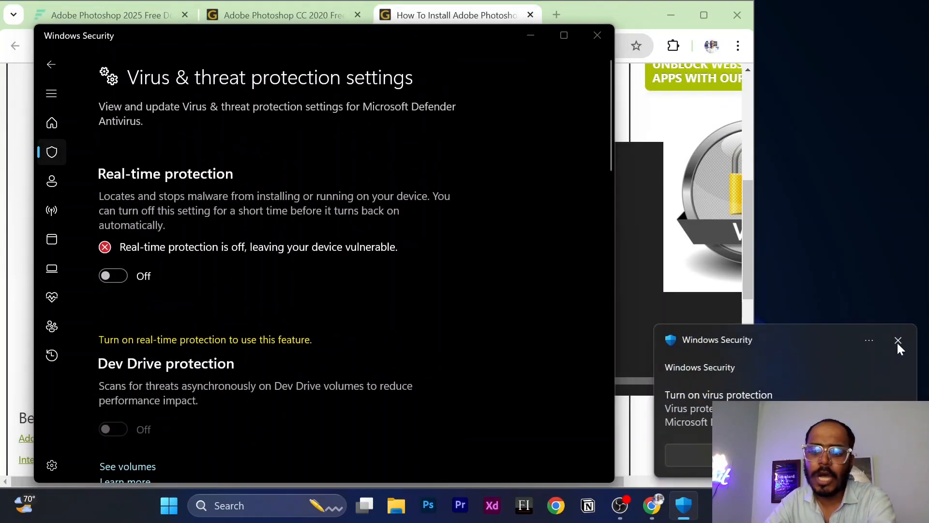
left_click(898, 340)
left_click(597, 36)
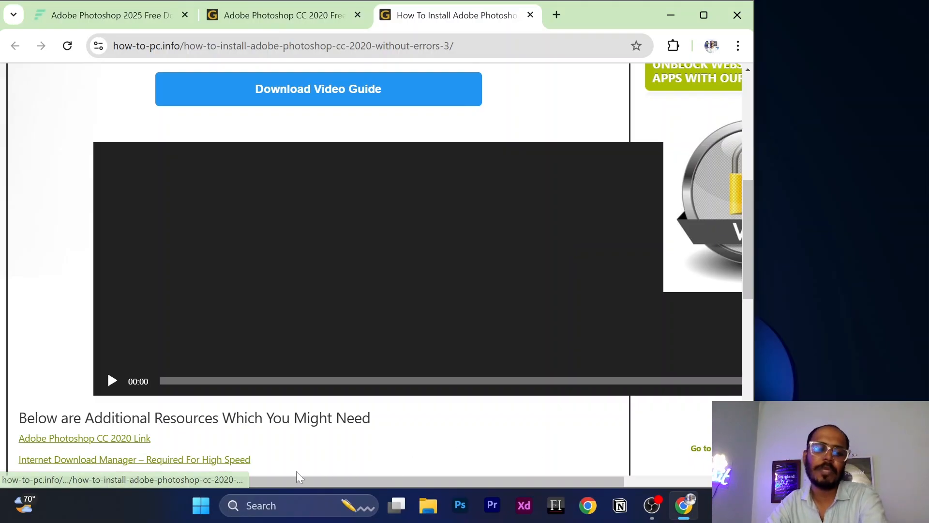
Search Windows for "windows defe" and open Windows Defender Firewall.
left_click(257, 506)
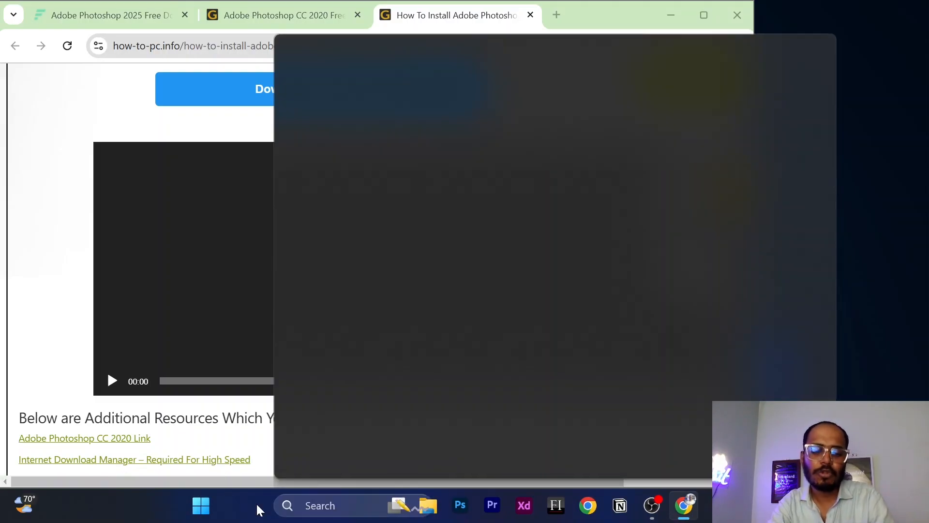
type("dno")
key("BackSpace")
key("BackSpace")
key("BackSpace")
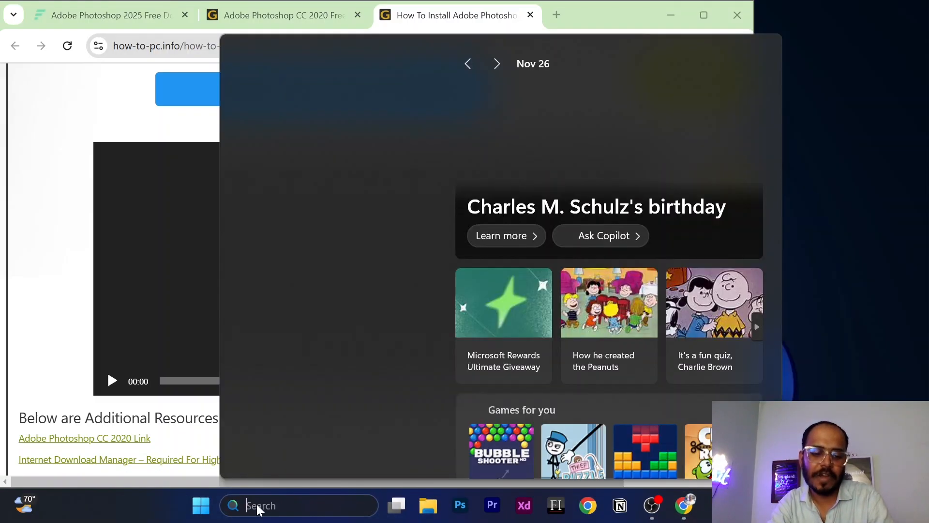
type("windows ")
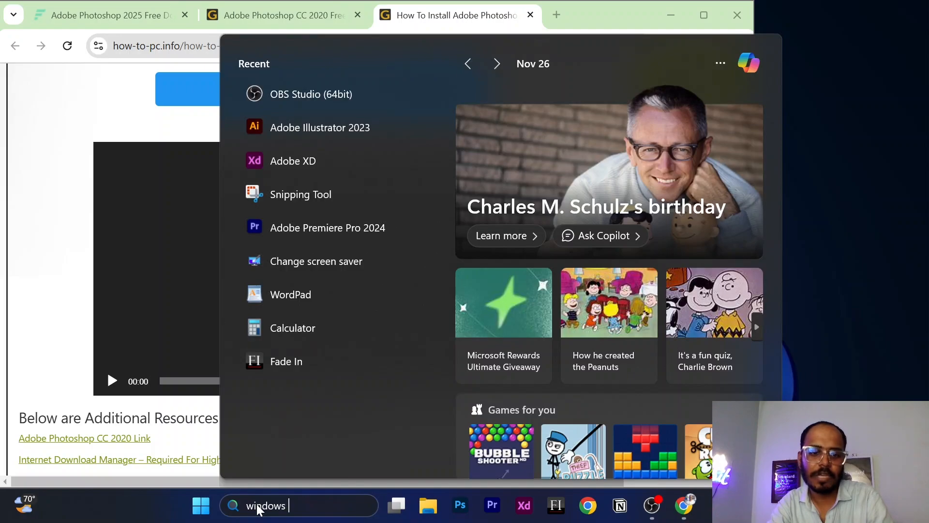
type("defe")
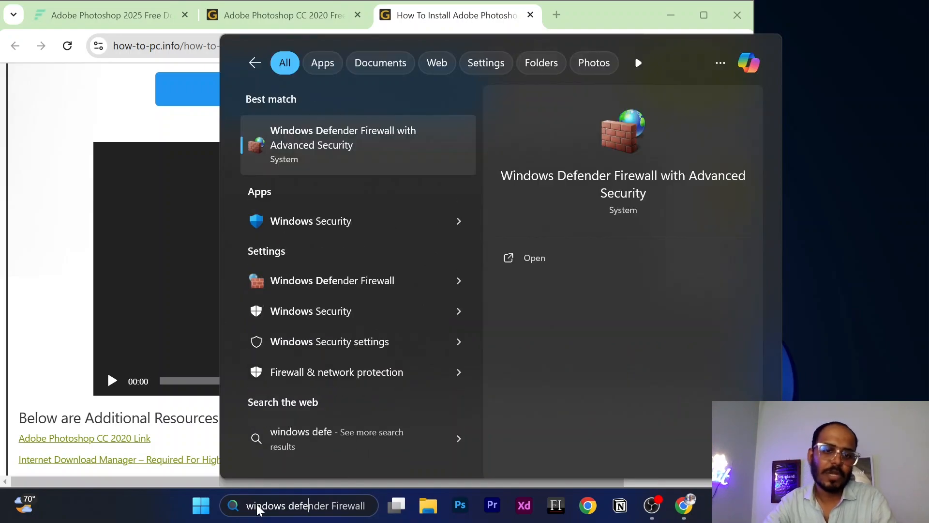
left_click(384, 296)
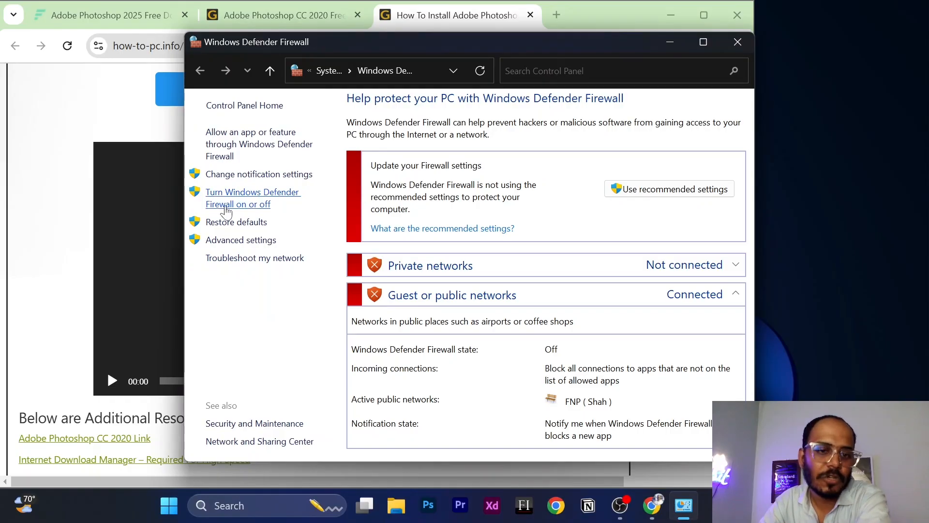
Check that Windows Defender Firewall is set to off for private and public networks, accept the settings and close the window.
left_click(226, 209)
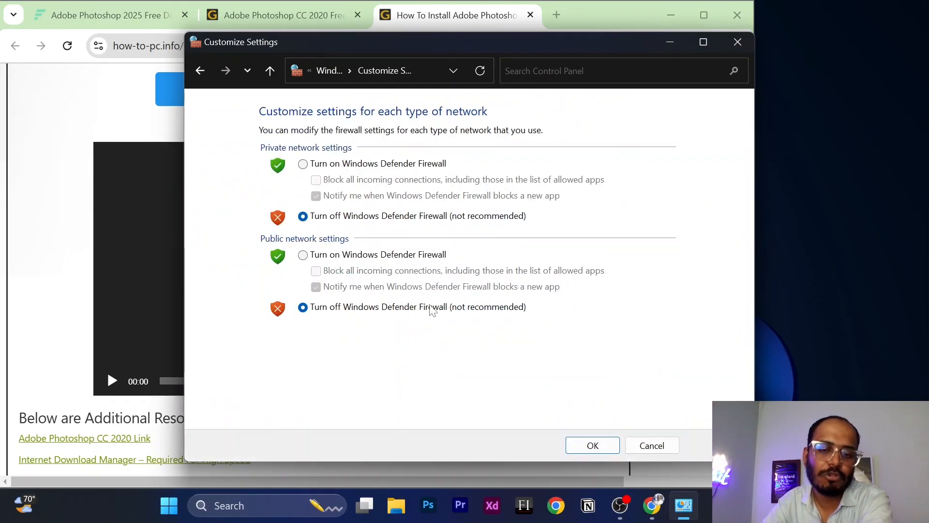
left_click(595, 445)
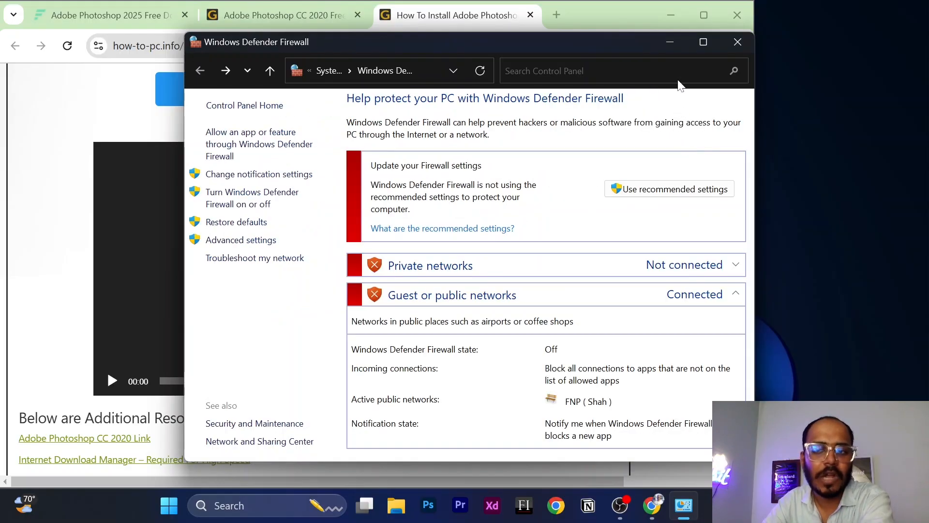
left_click(737, 42)
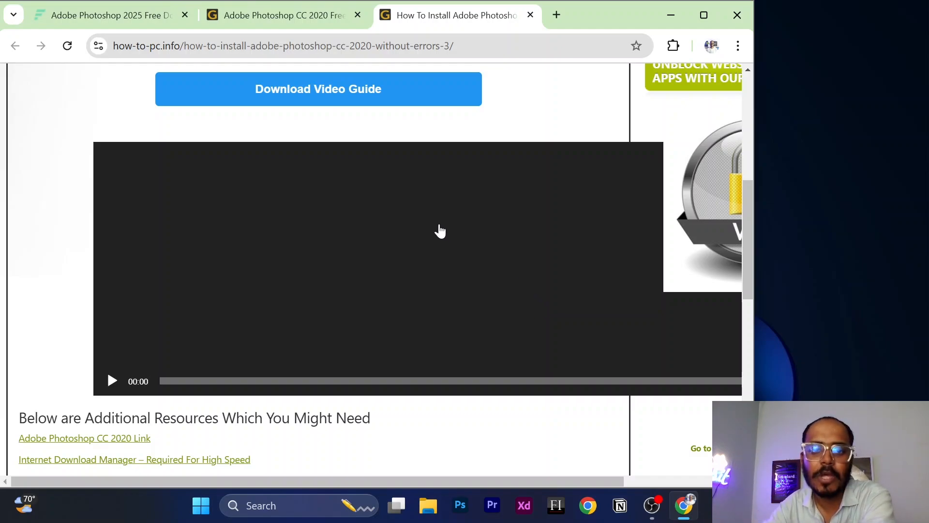
Compare the installation guide with the Photoshop CC 2020 download page, and close both pages, leaving the FileCR page open.
scroll(438, 230, "up", 3)
scroll(439, 231, "up", 2)
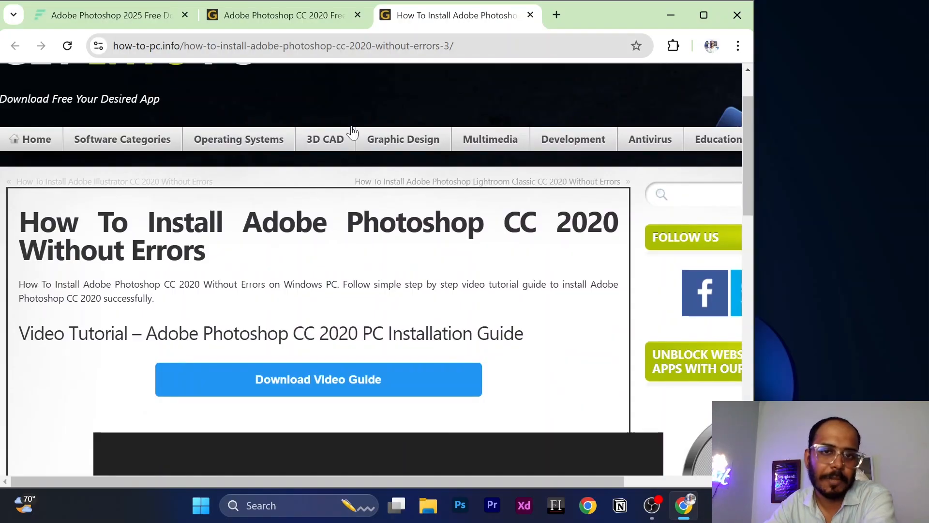
left_click(314, 13)
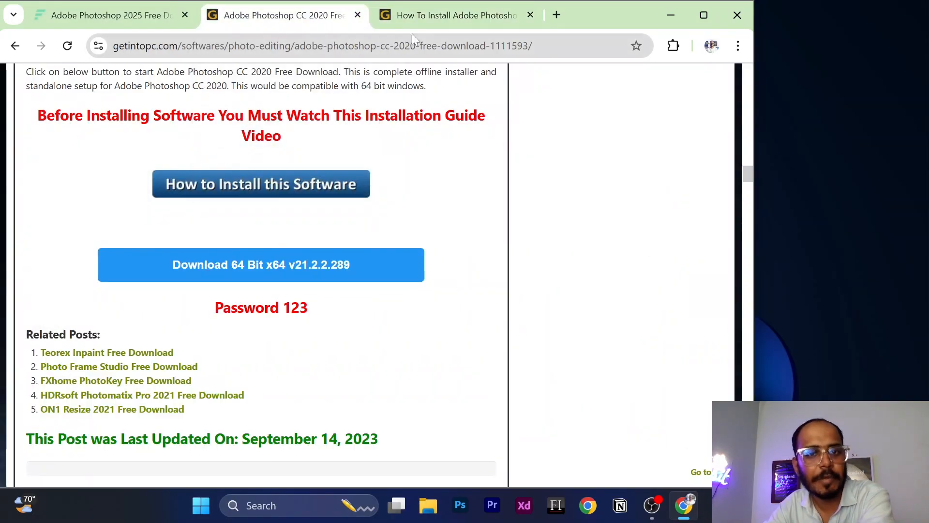
left_click(429, 21)
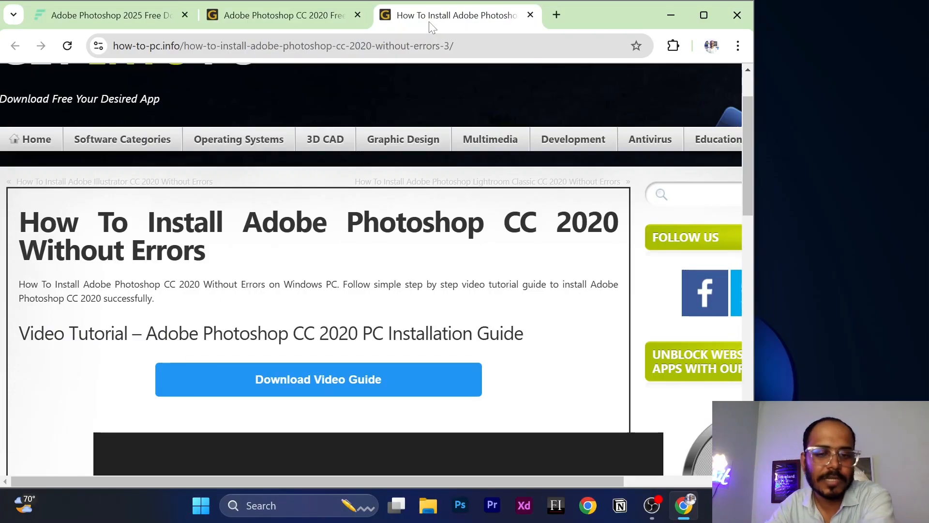
left_click(530, 15)
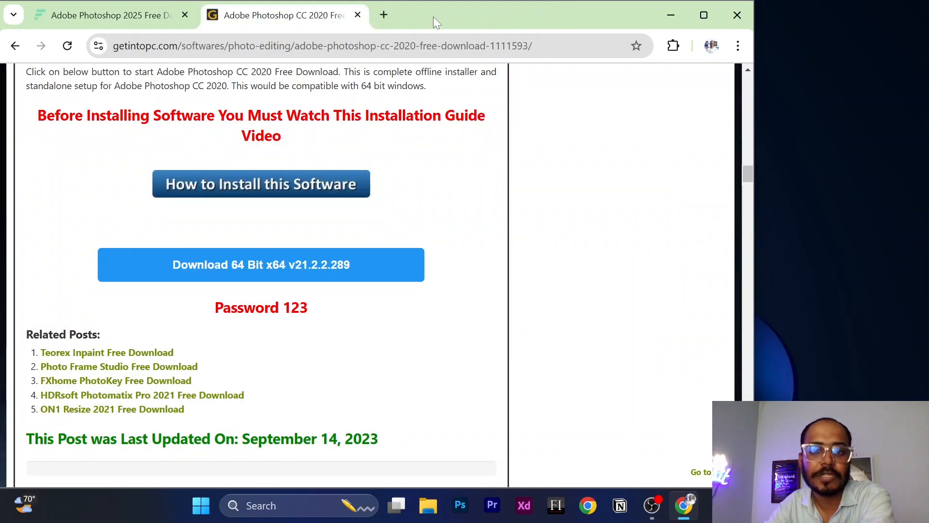
left_click(358, 15)
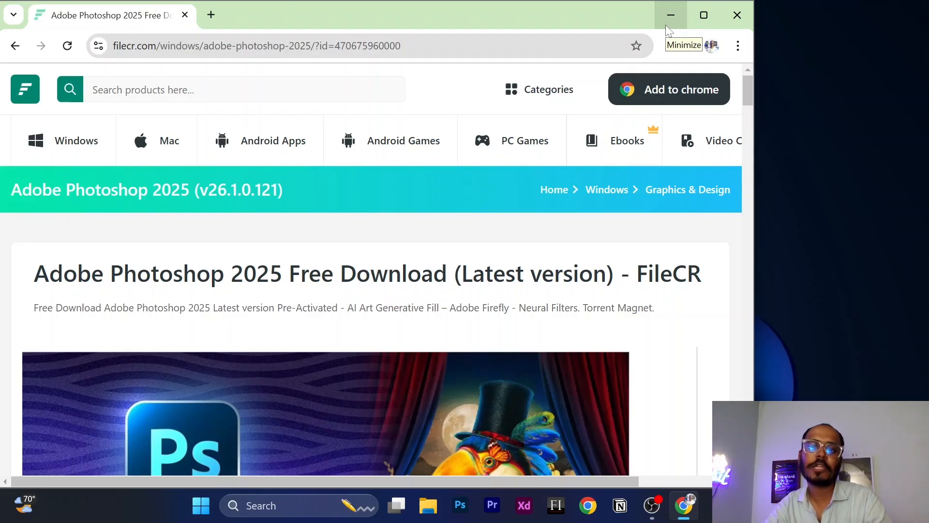
Switch to Photoshop and look through the recent files on its home screen.
left_click(468, 509)
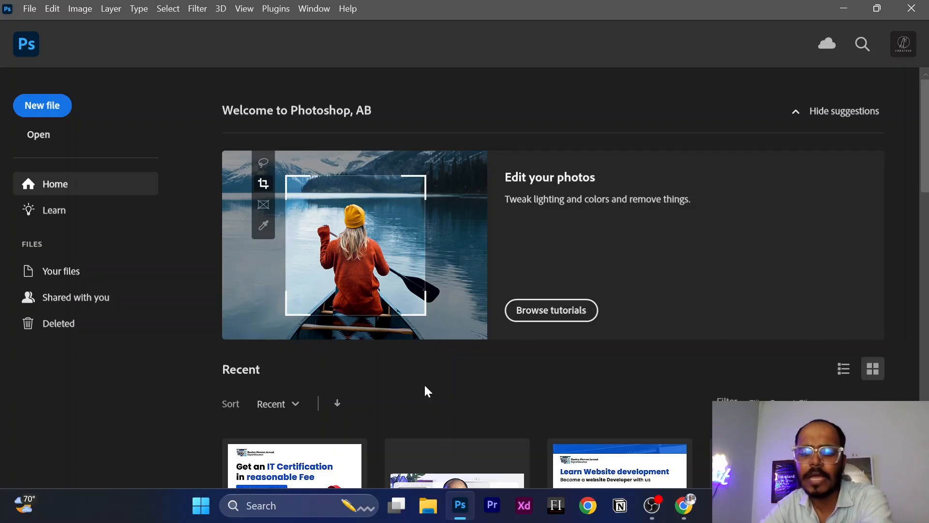
scroll(425, 386, "down", 3)
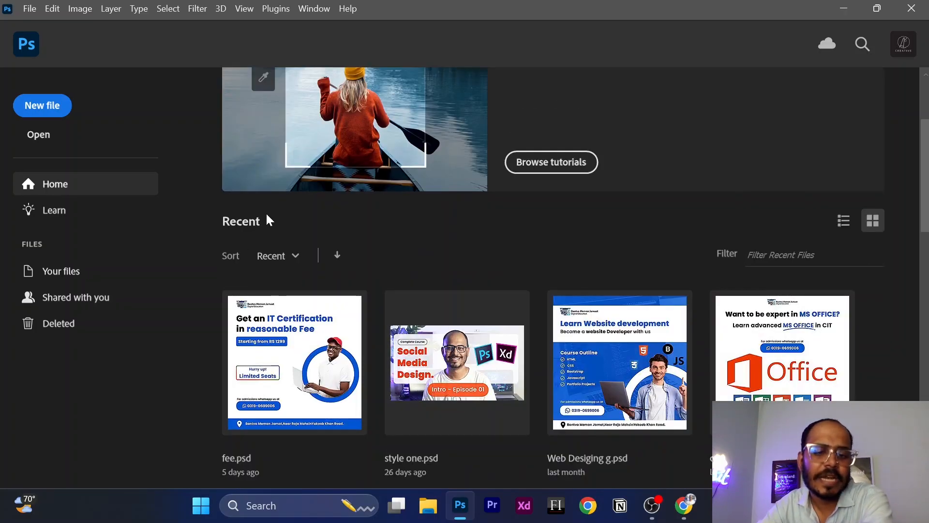
scroll(443, 320, "up", 2)
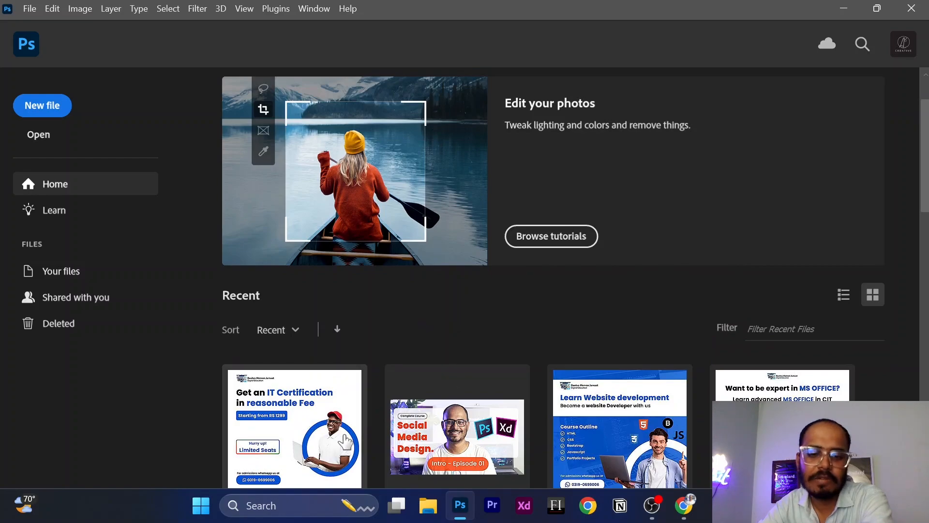
scroll(457, 392, "up", 2)
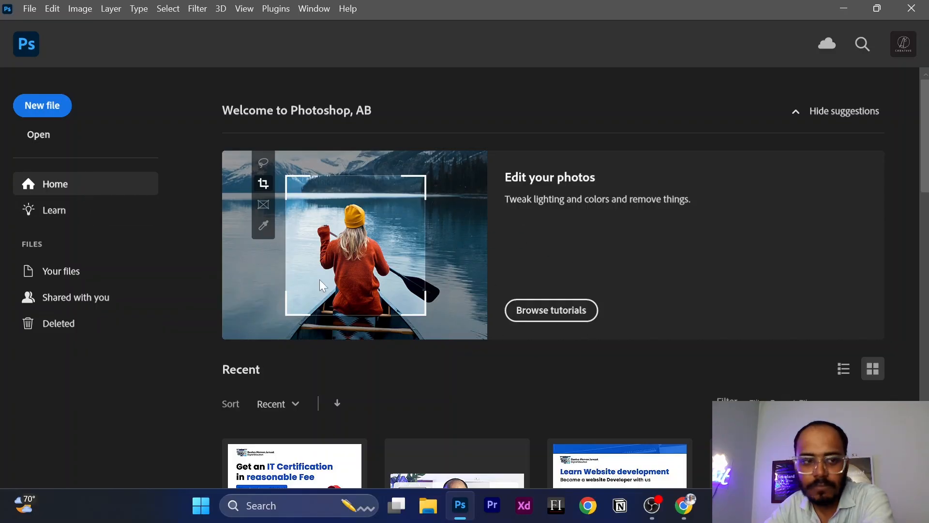
Start a new file and reposition and shrink the New Document dialog so that all its options fit on screen.
left_click(60, 109)
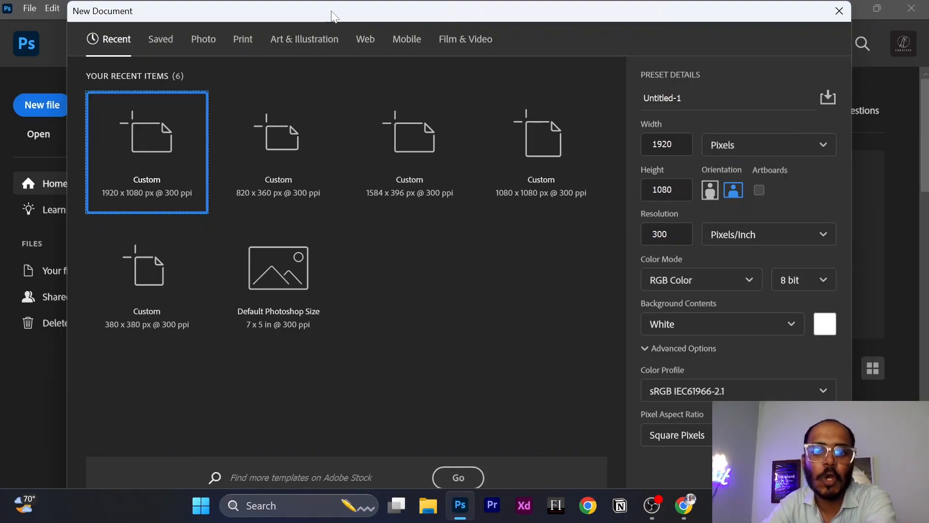
left_click_drag(606, 18, 551, 19)
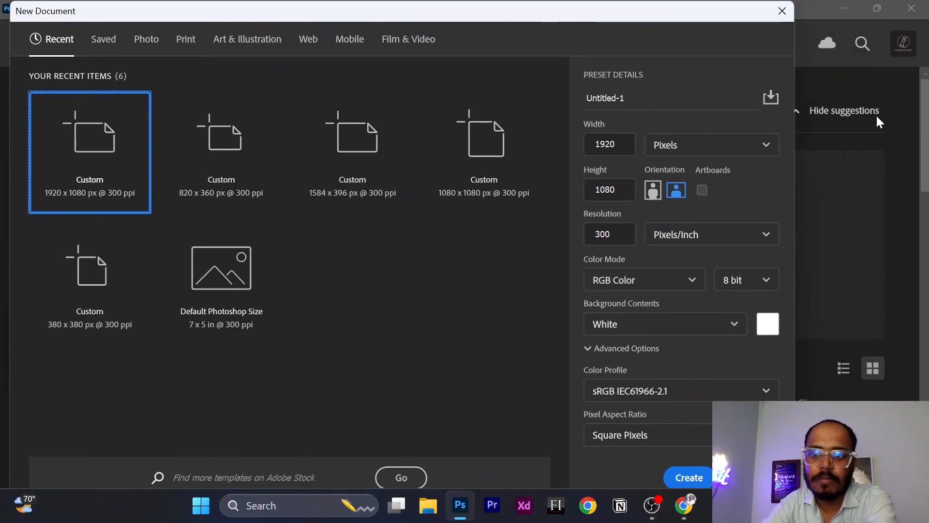
left_click(685, 98)
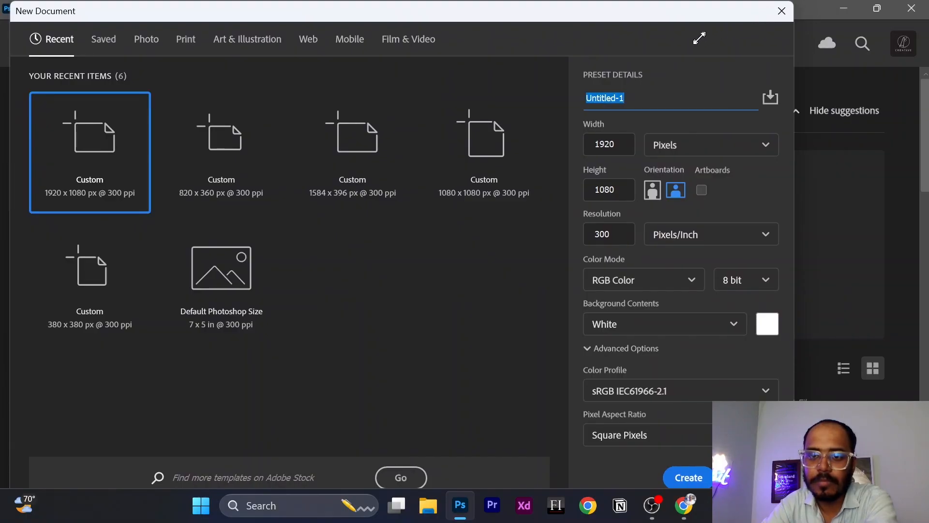
left_click_drag(700, 37, 536, 15)
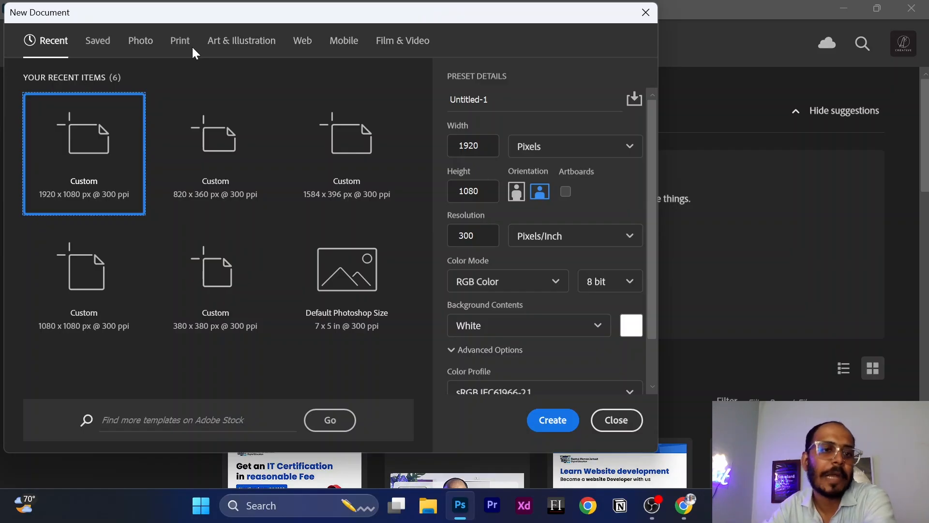
Examine the Photo, Print, Art & Illustration, Web, Mobile and Film & Video document presets, expanding the Print list, and return to the recent sizes.
left_click(150, 45)
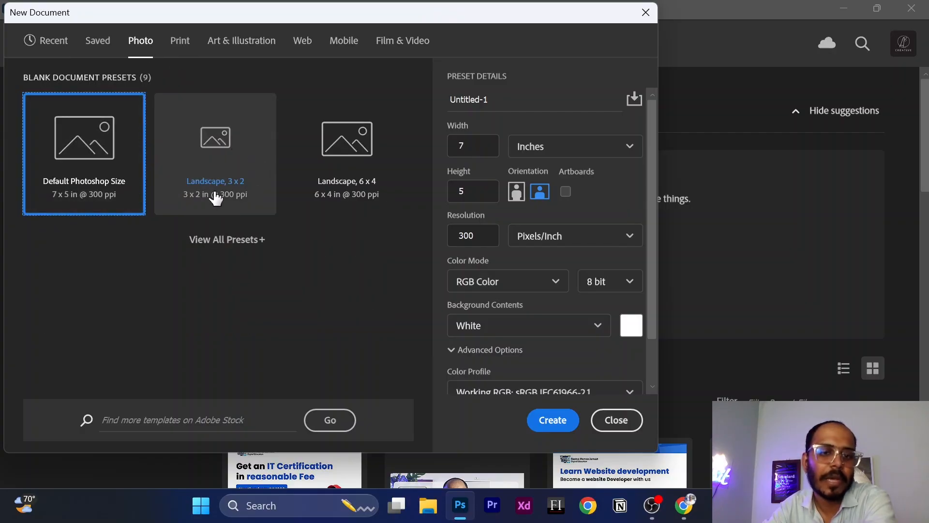
left_click(186, 45)
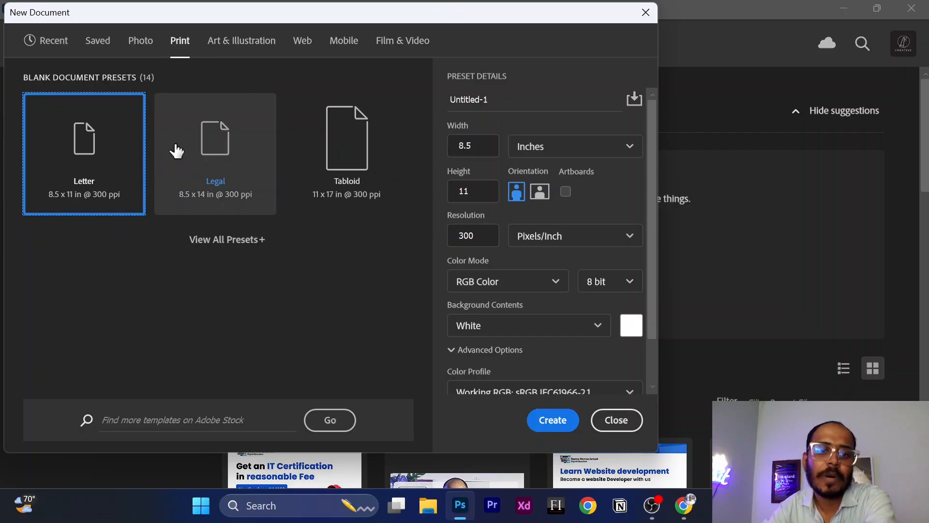
left_click(200, 253)
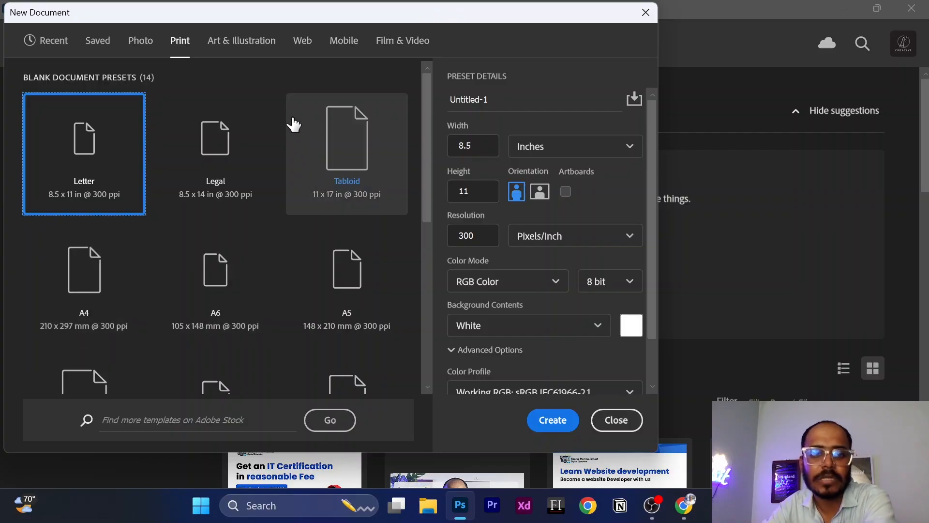
left_click(252, 53)
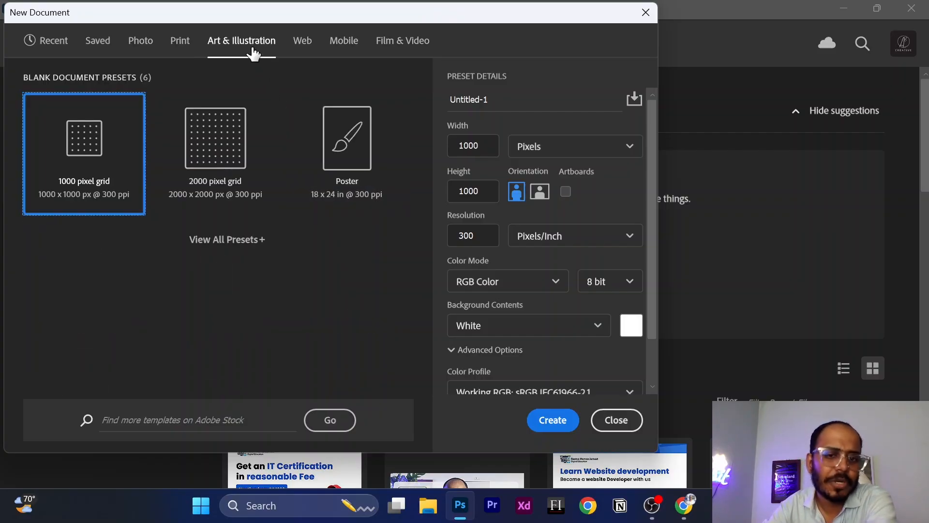
left_click(304, 52)
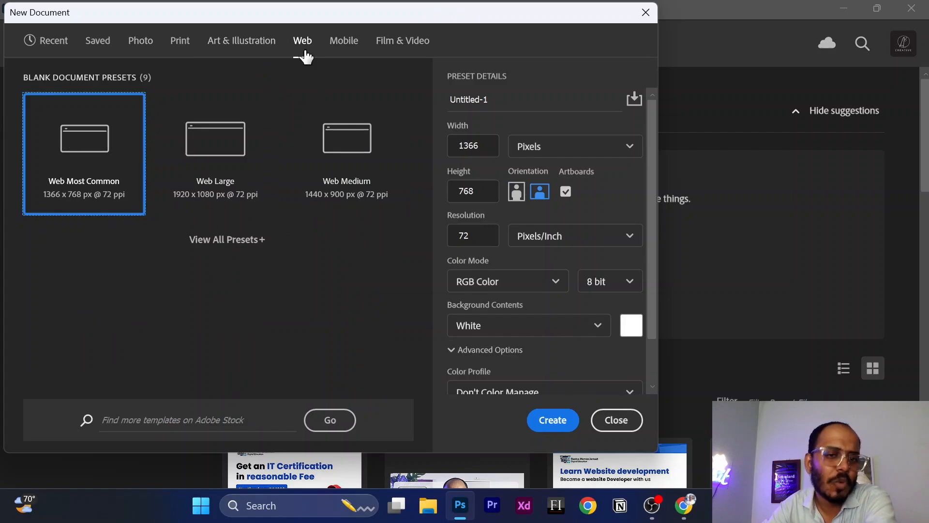
left_click(341, 42)
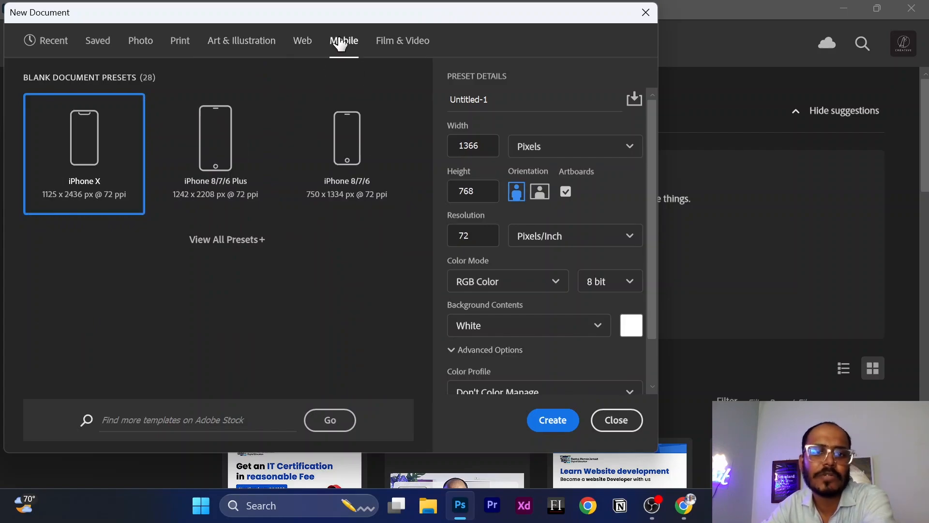
left_click(390, 57)
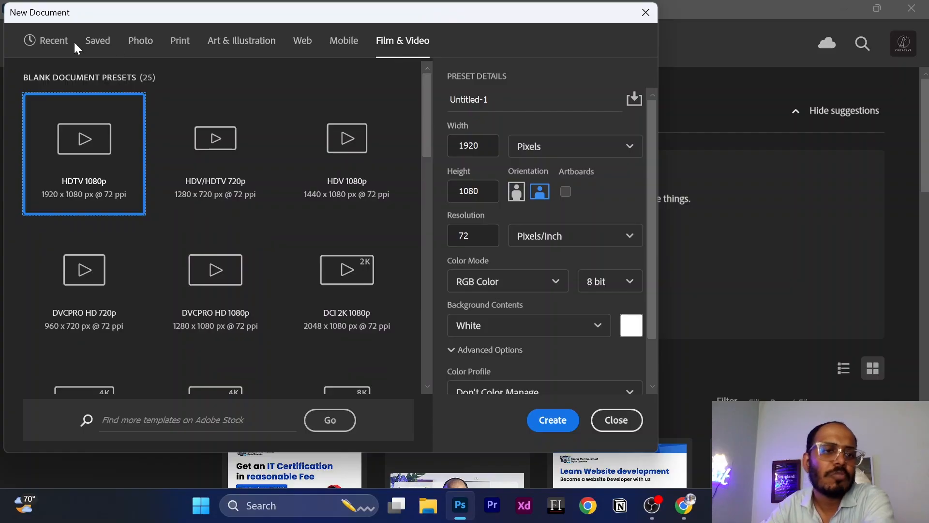
left_click(55, 41)
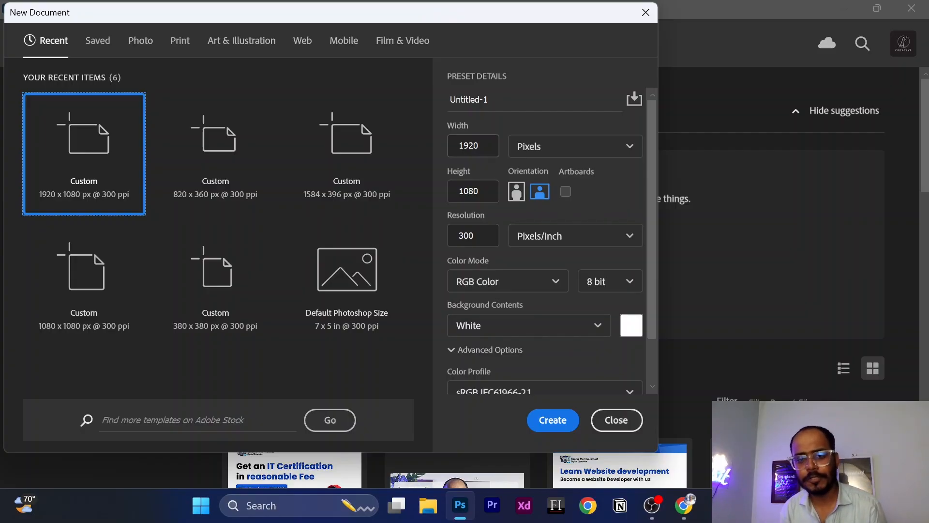
Examine the New Document width, measurement unit and color mode options, keeping Pixels and RGB Color selected.
left_click(476, 145)
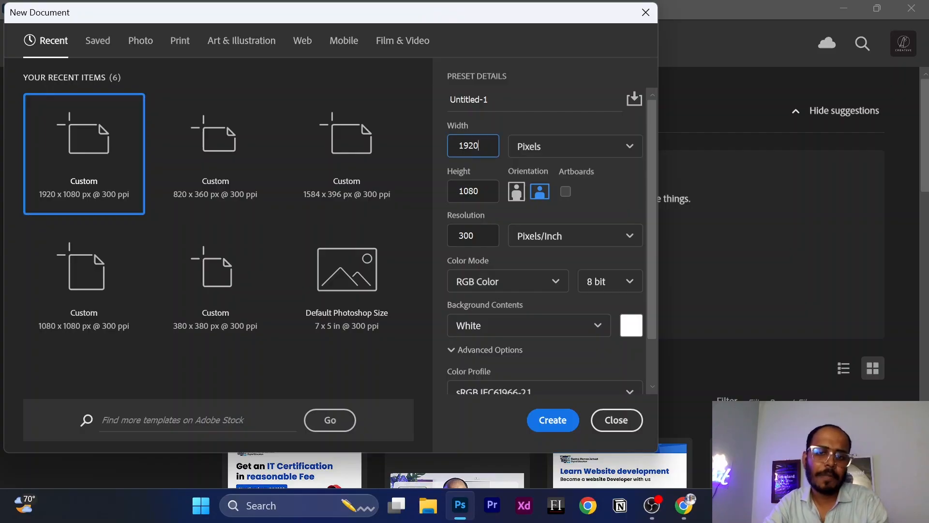
left_click_drag(476, 145, 459, 145)
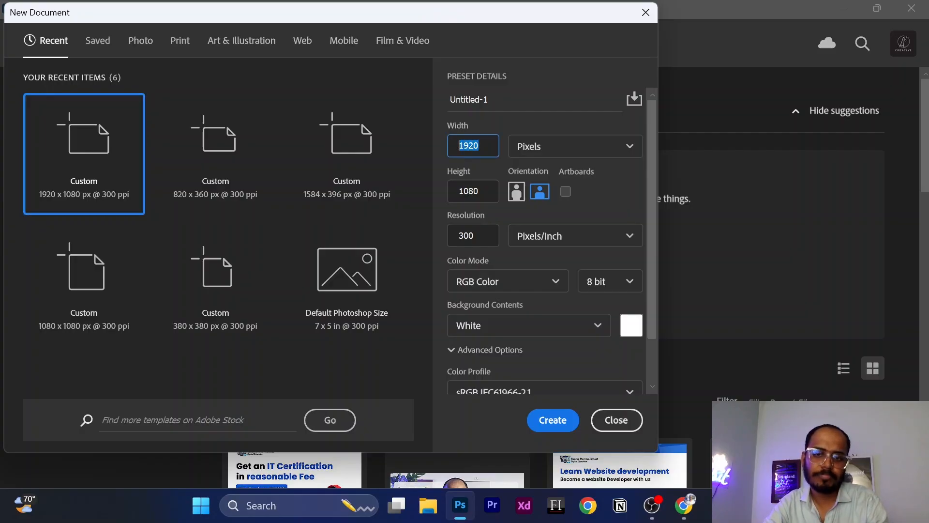
left_click(480, 168)
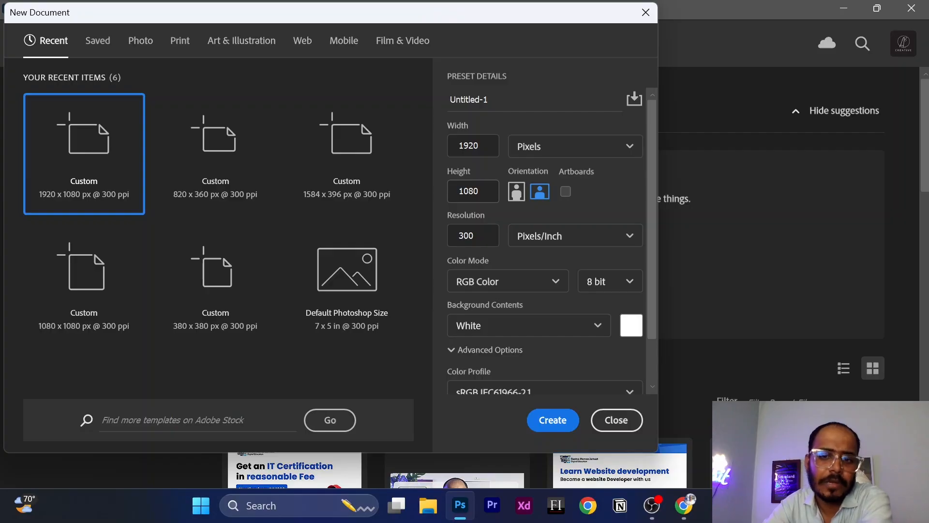
left_click(563, 150)
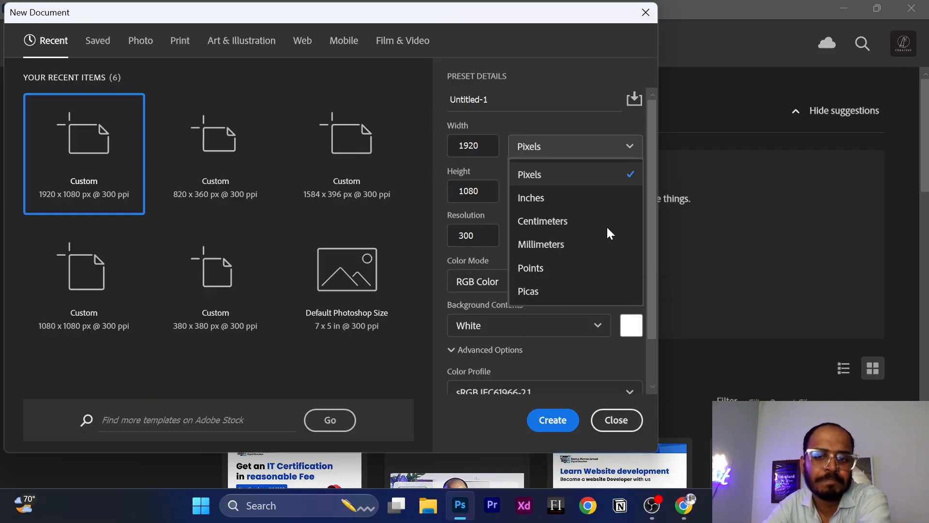
left_click(595, 179)
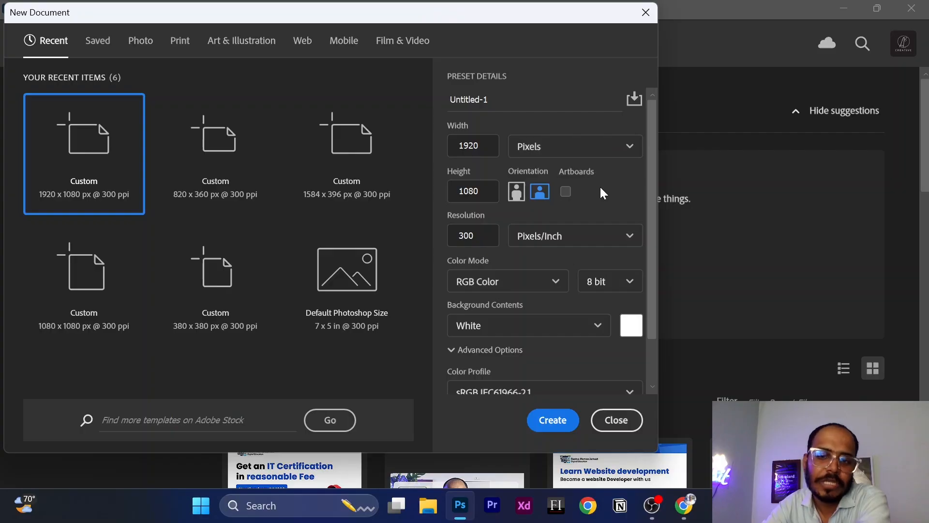
left_click(599, 148)
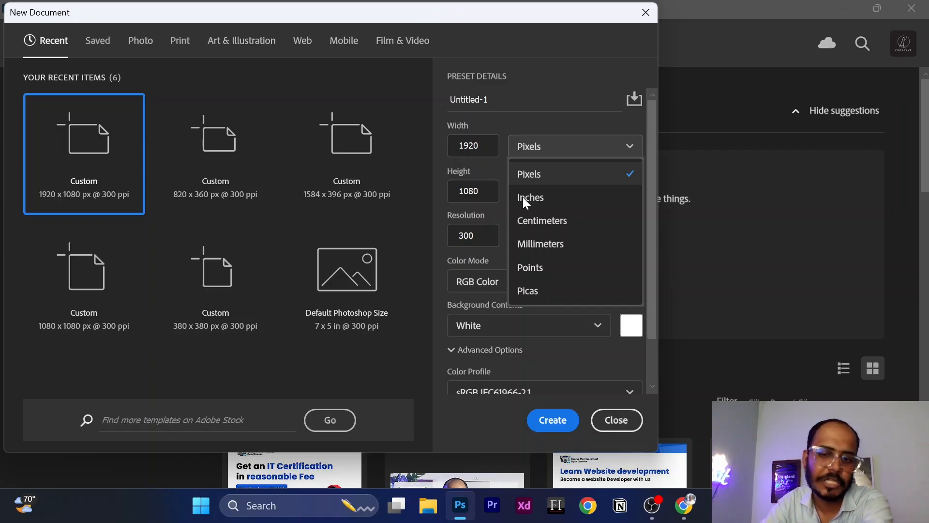
left_click(578, 181)
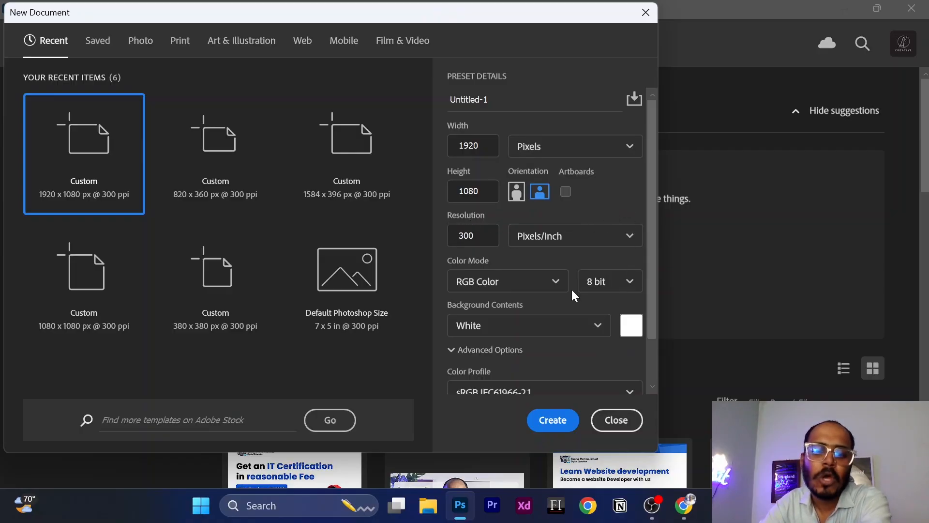
left_click(513, 286)
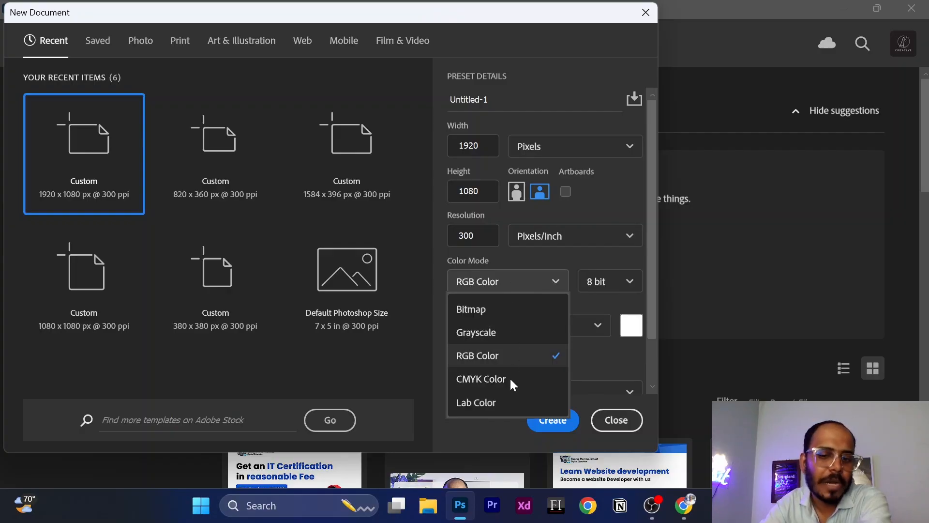
left_click(532, 359)
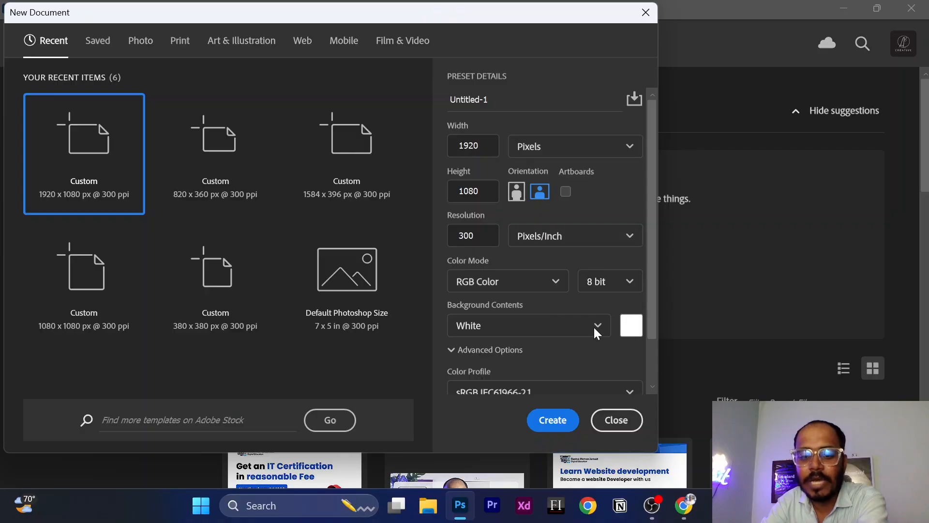
Try other background shades for the new document and set Background Contents to Custom with white, ffffff.
left_click(632, 326)
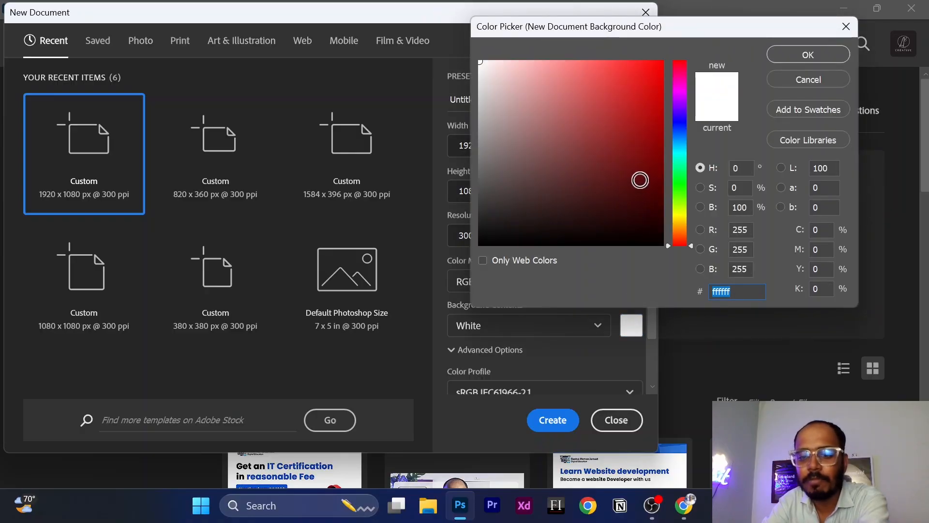
left_click(640, 180)
left_click(659, 245)
left_click(489, 85)
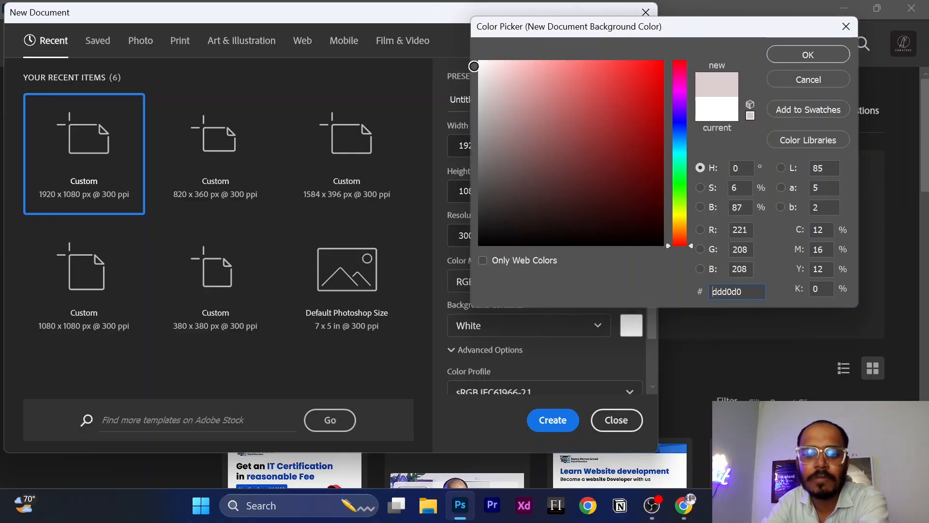
left_click(474, 66)
left_click(779, 57)
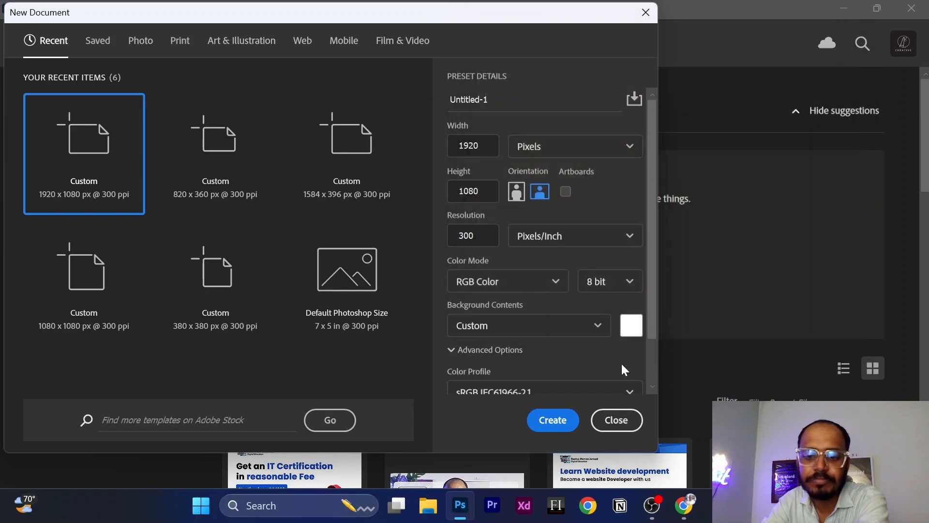
left_click(598, 326)
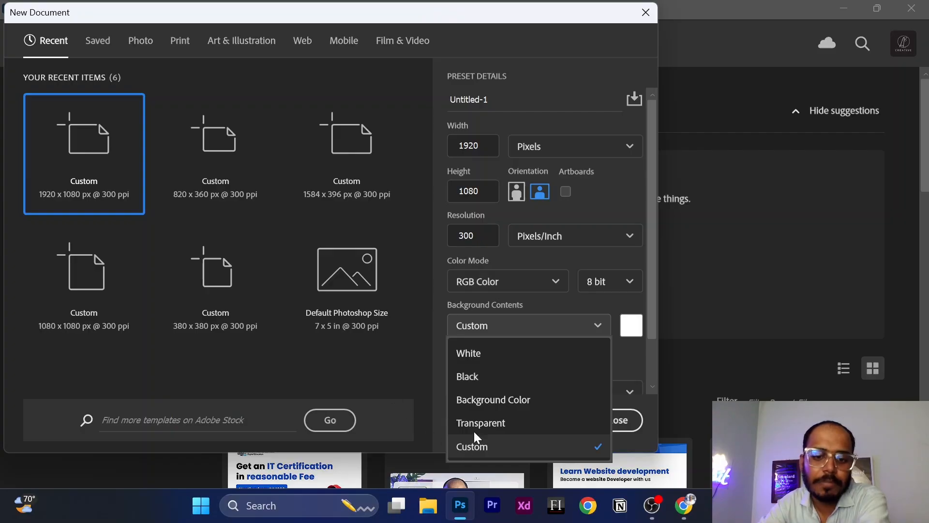
left_click(486, 441)
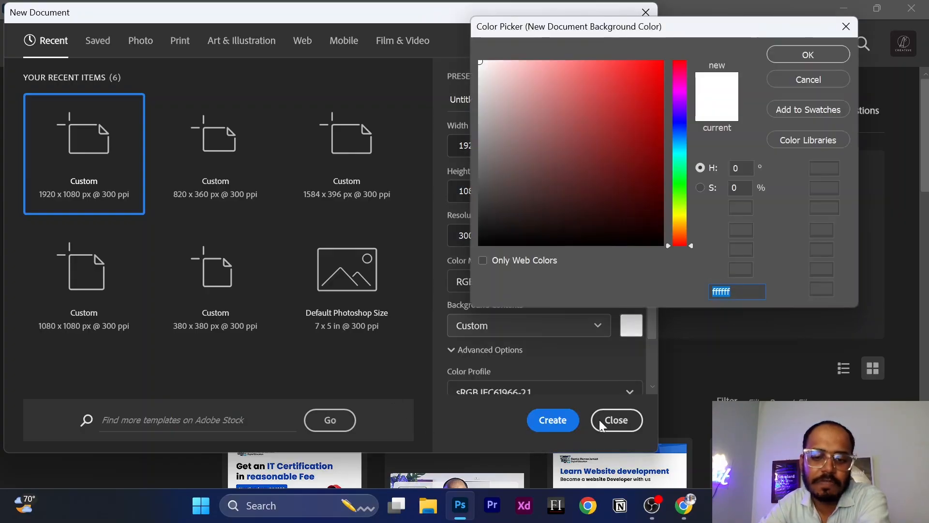
left_click(808, 55)
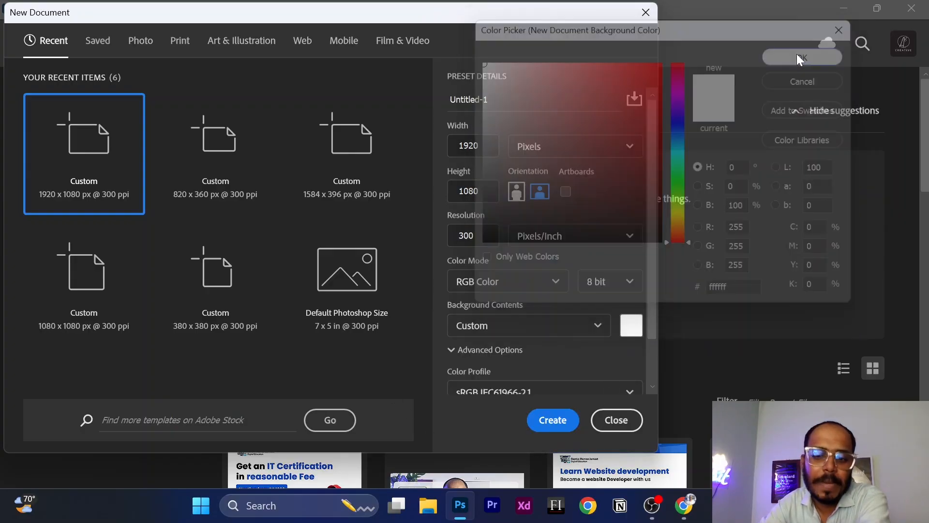
Review the advanced, unit and bit depth options, and create the 1920 x 1080 px document at 300 pixels/inch.
left_click_drag(654, 281, 647, 362)
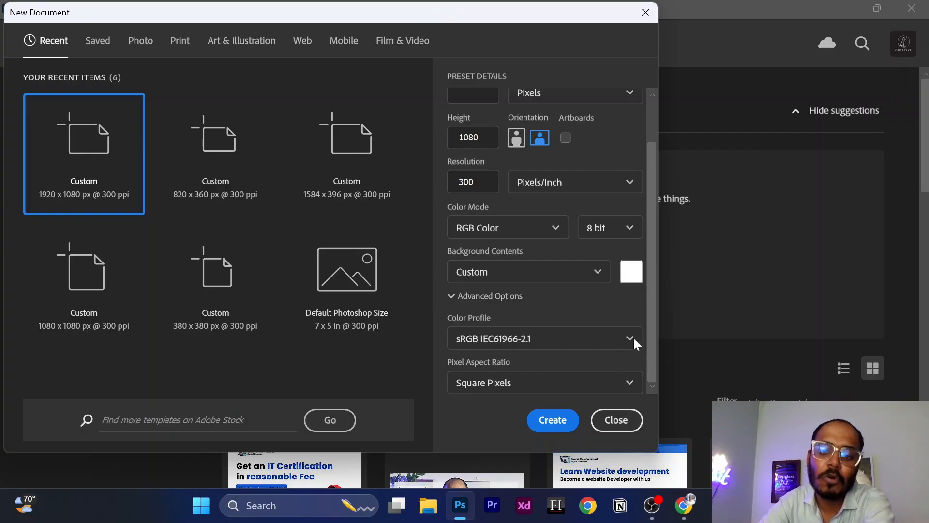
left_click_drag(657, 306, 656, 242)
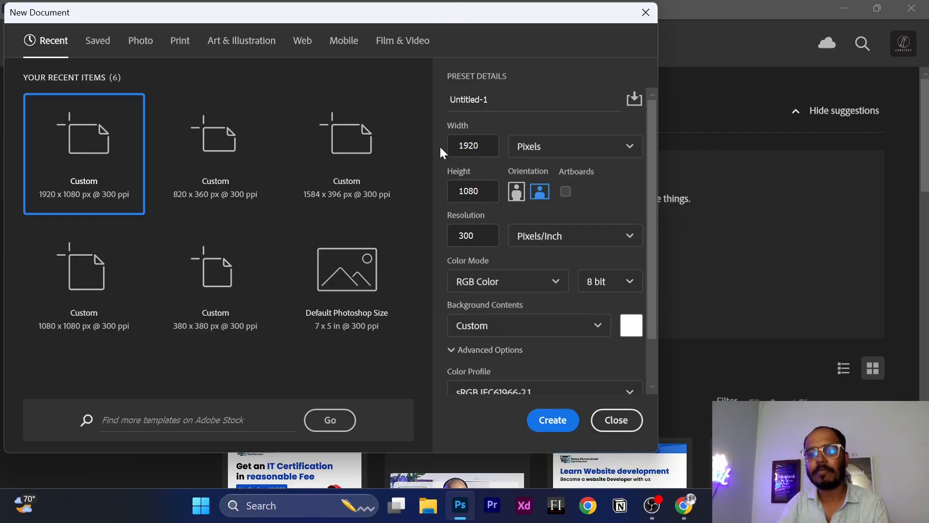
left_click(535, 147)
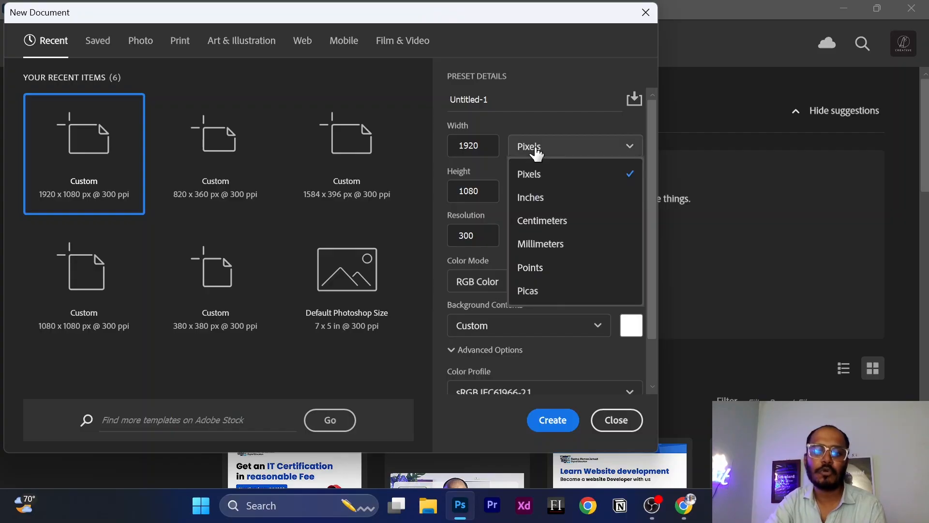
left_click(531, 170)
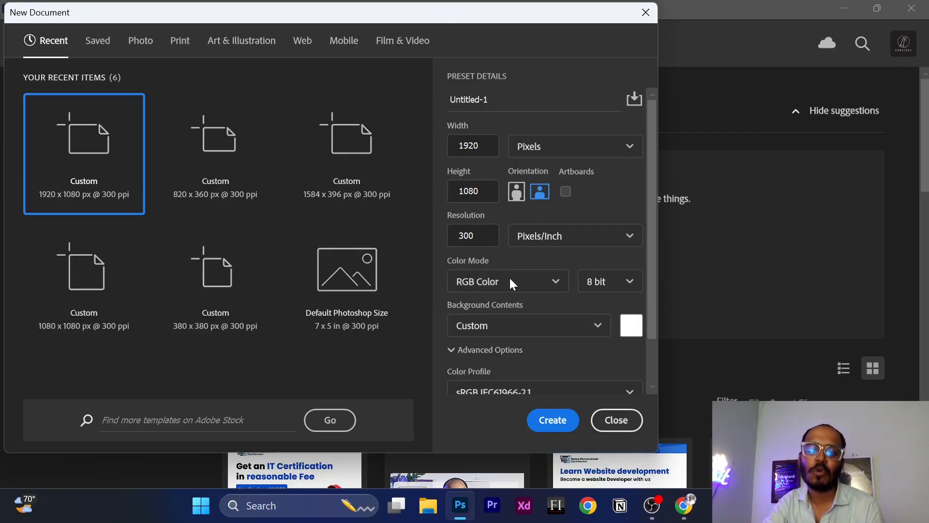
left_click(617, 284)
left_click(616, 307)
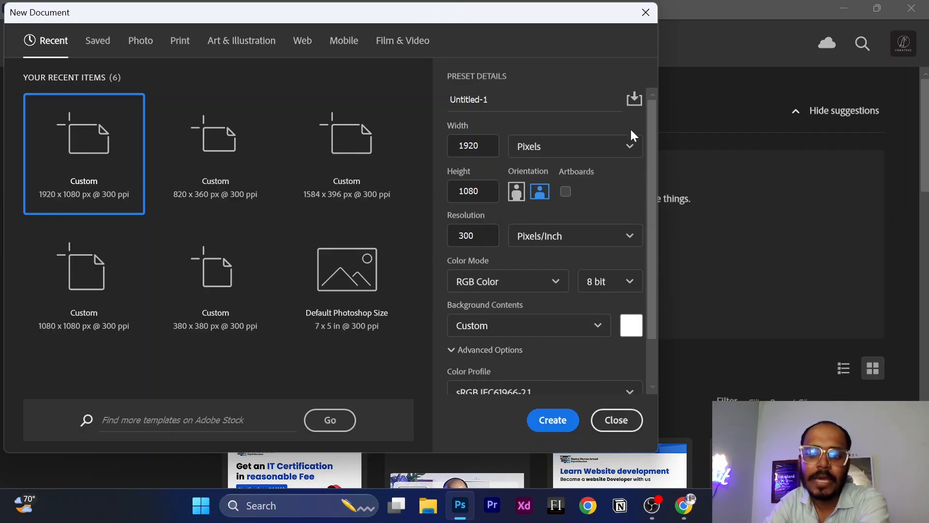
left_click(542, 422)
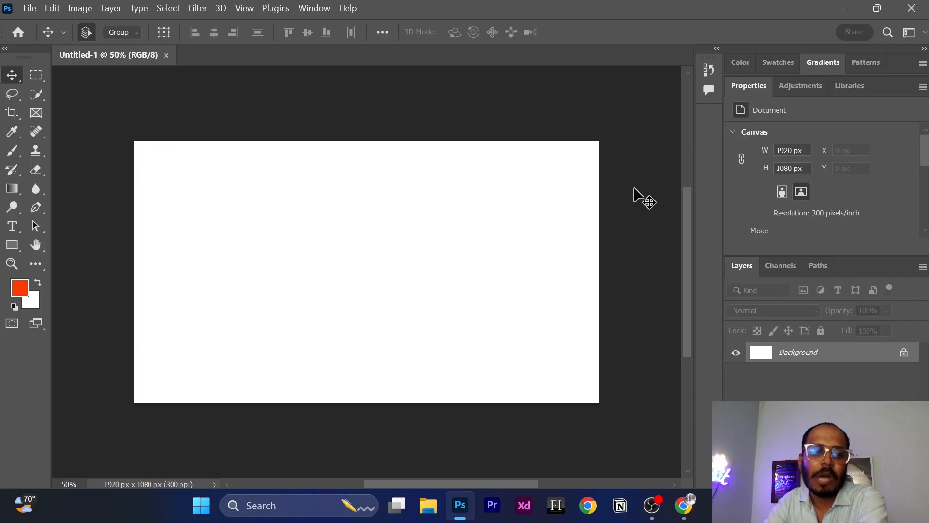
Restore the Photoshop window from full screen and resize it narrower, keeping its panels and the whole white canvas in view.
left_click(876, 9)
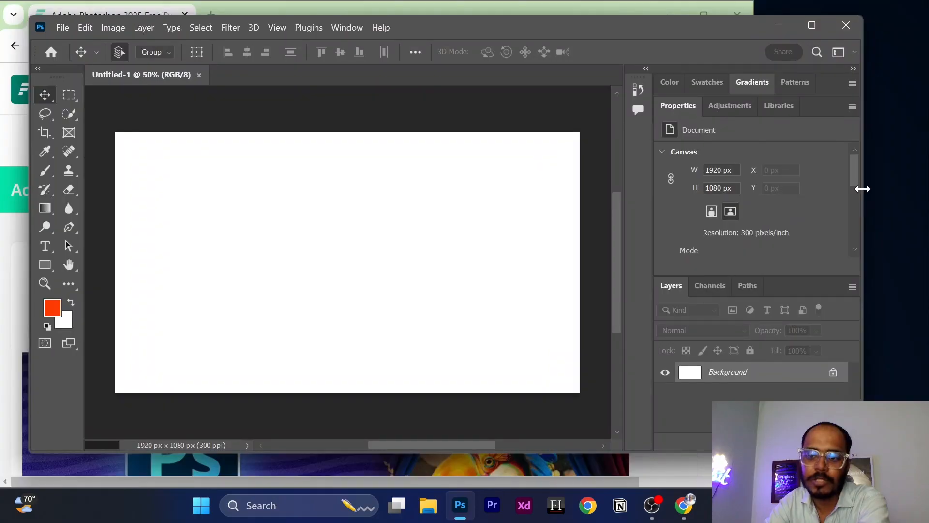
left_click_drag(860, 188, 732, 187)
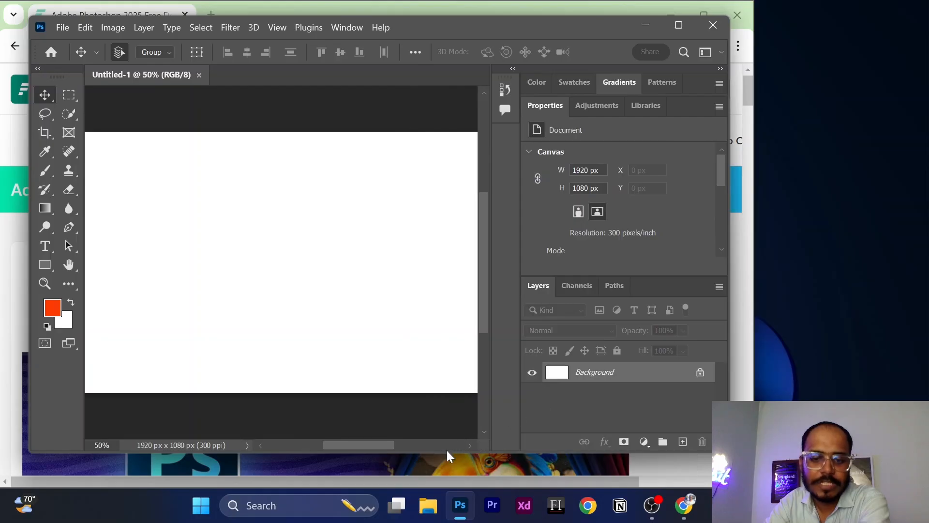
left_click_drag(441, 482, 437, 485)
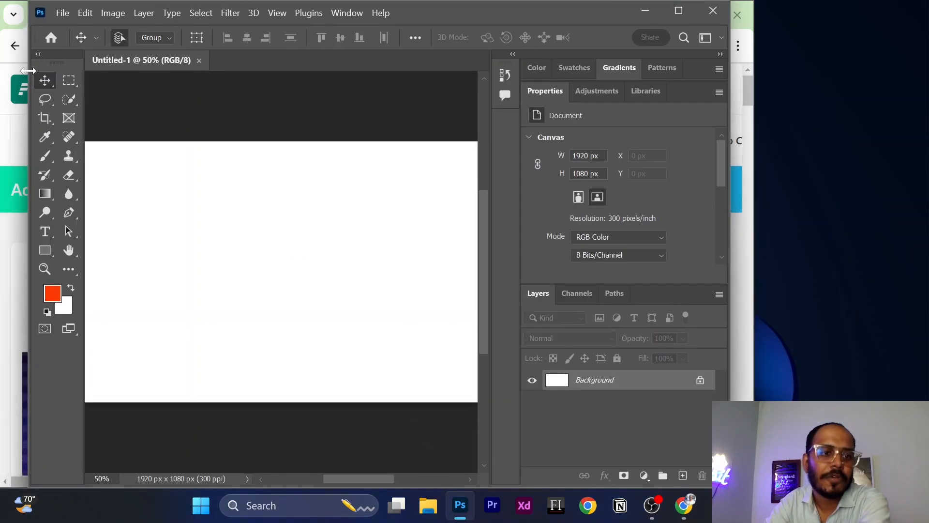
left_click_drag(29, 70, 1, 70)
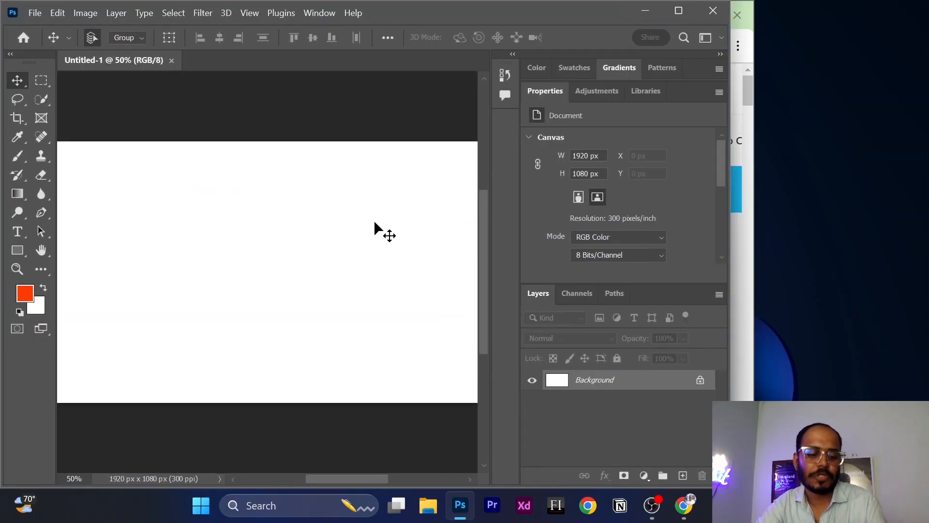
scroll(374, 220, "down", 2)
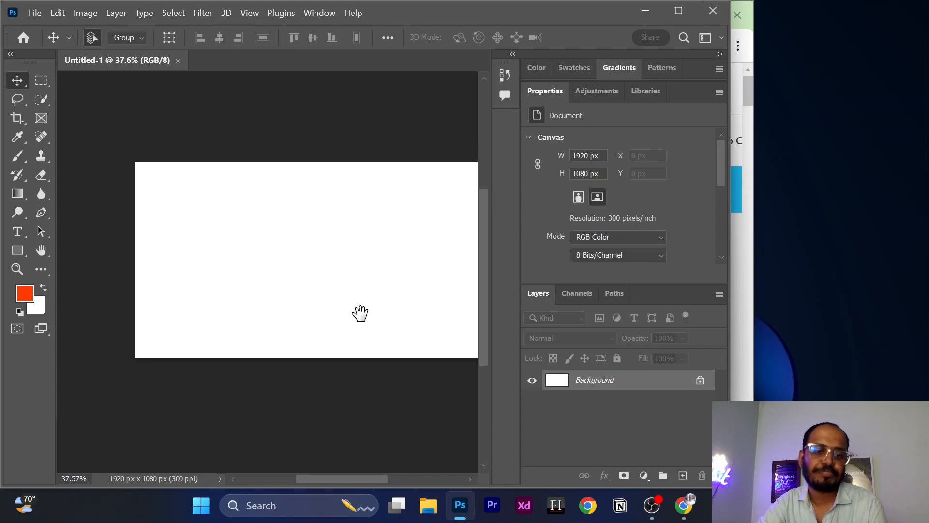
mouse_move(359, 311)
left_mouse_down()
mouse_move(332, 320)
mouse_move(362, 312)
left_mouse_up()
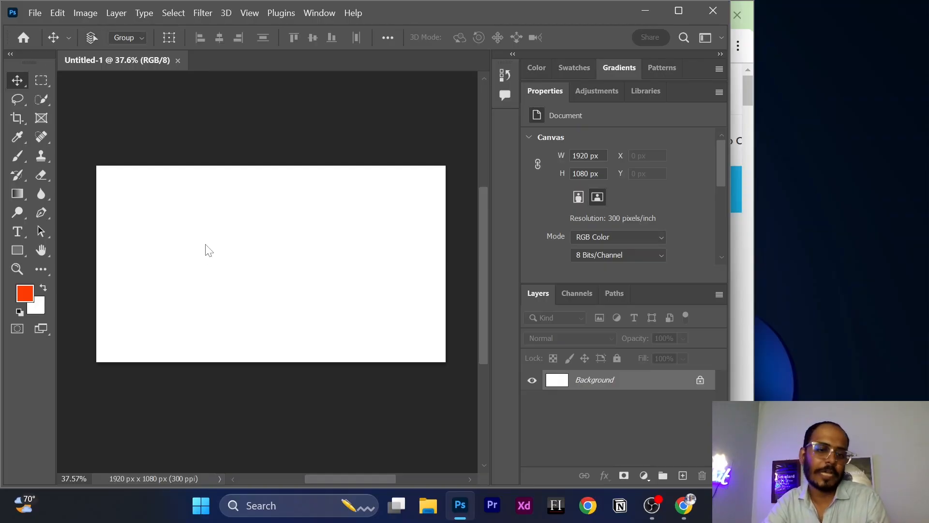
Begin saving the new document under a new name, keeping Photoshop (*.PSD;*.PDD;*.PSDT) as the file type.
key("ctrl+s")
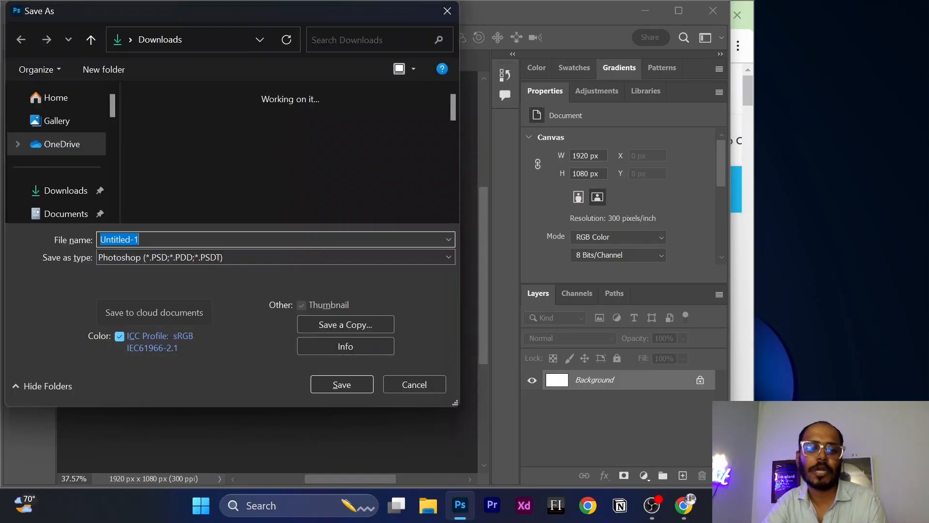
left_click(414, 383)
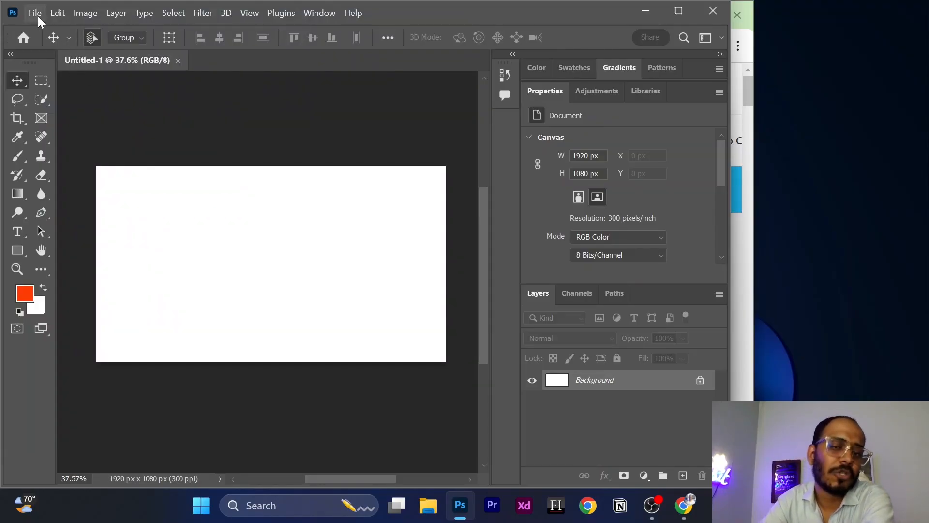
left_click(35, 13)
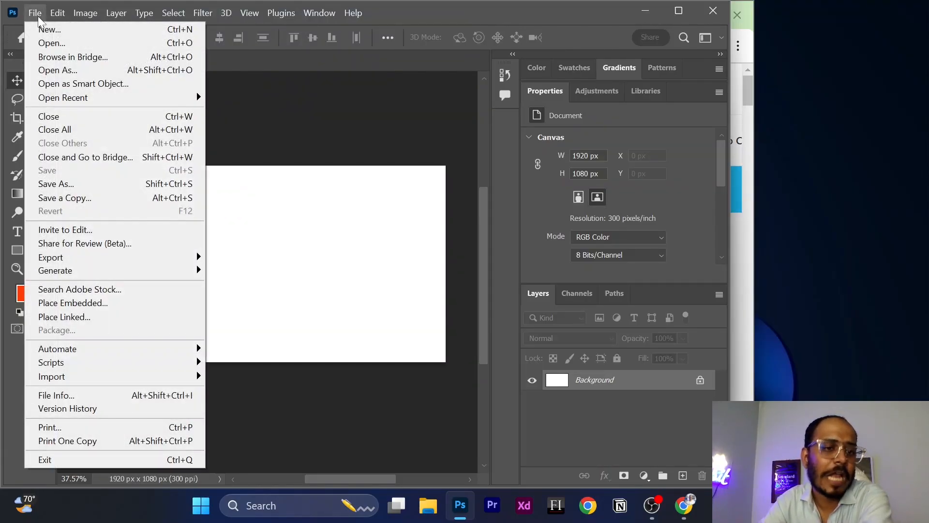
left_click(76, 184)
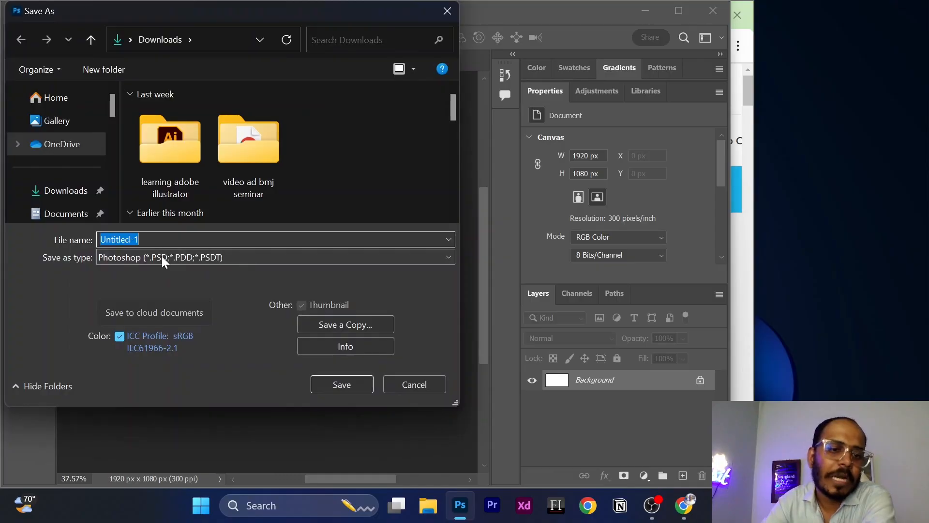
left_click(186, 258)
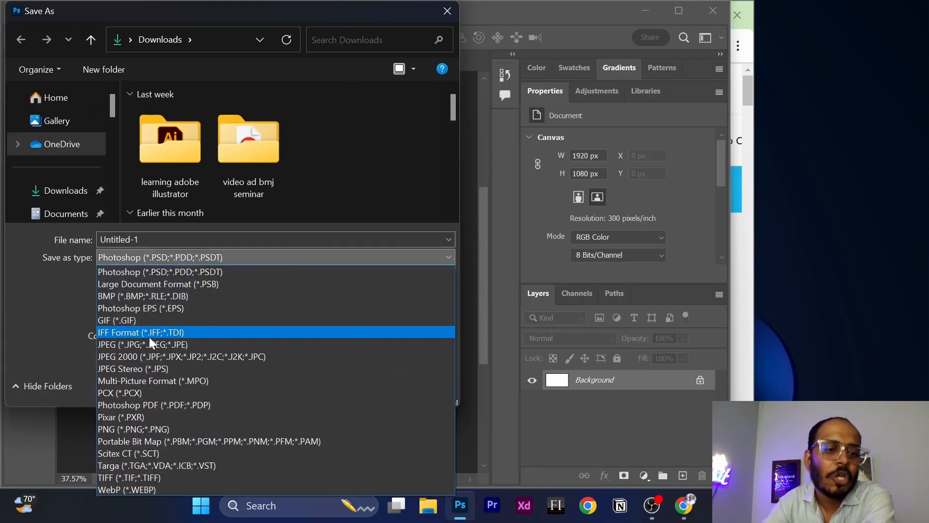
left_click(193, 270)
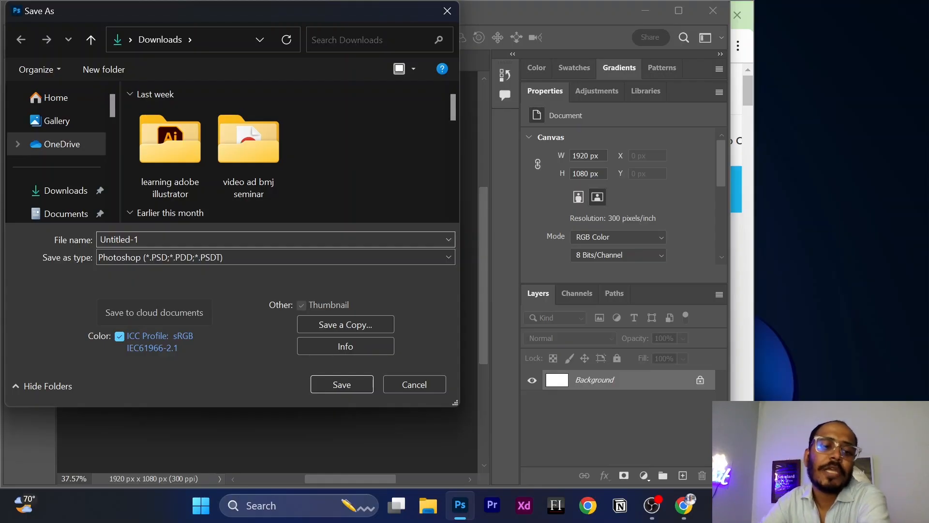
Enter "test photoshop file" as the name of the file being saved.
left_click(119, 239)
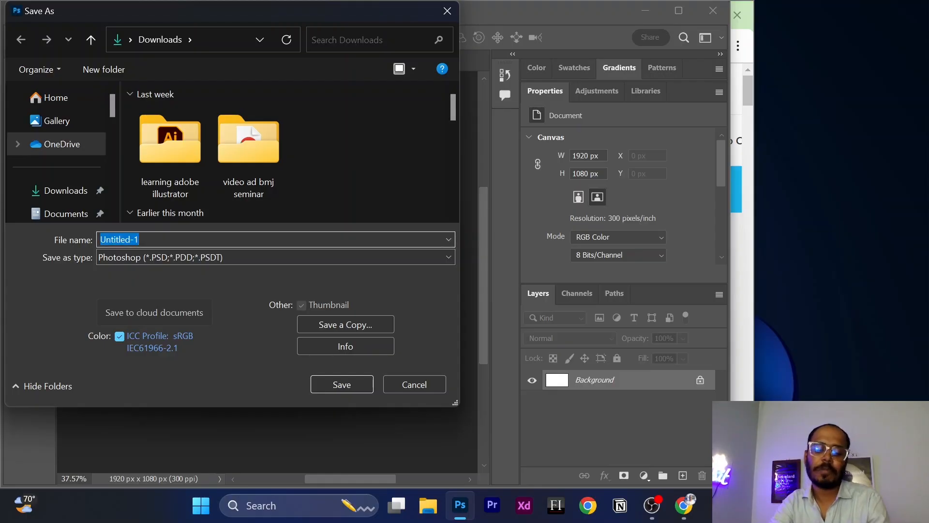
type("test")
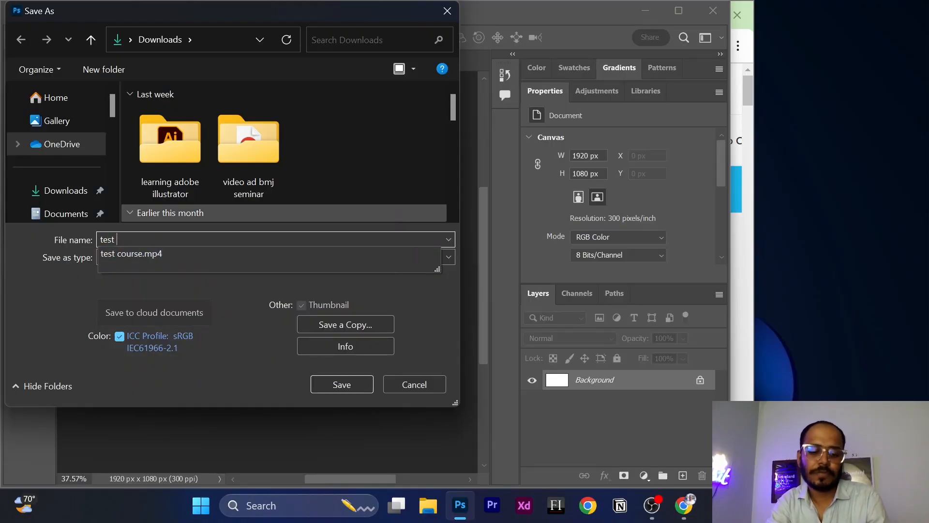
type(" phot")
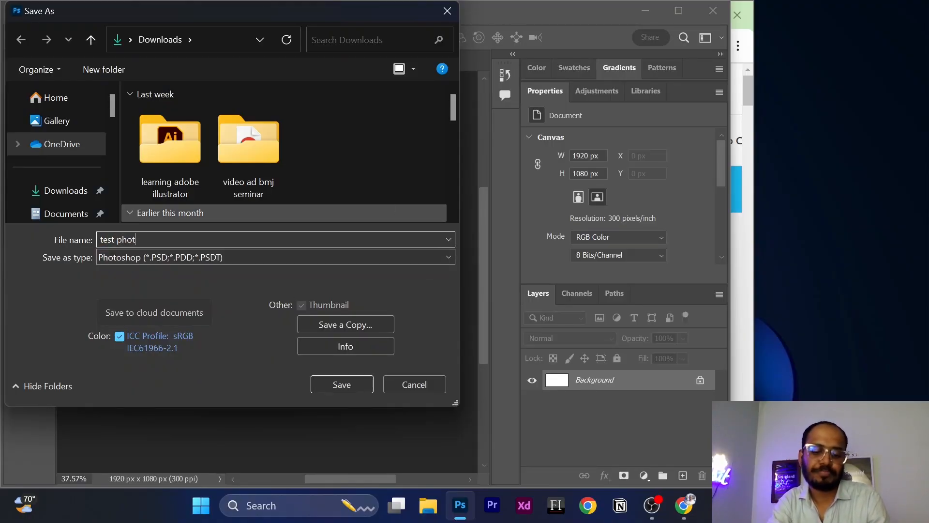
type("oshop file")
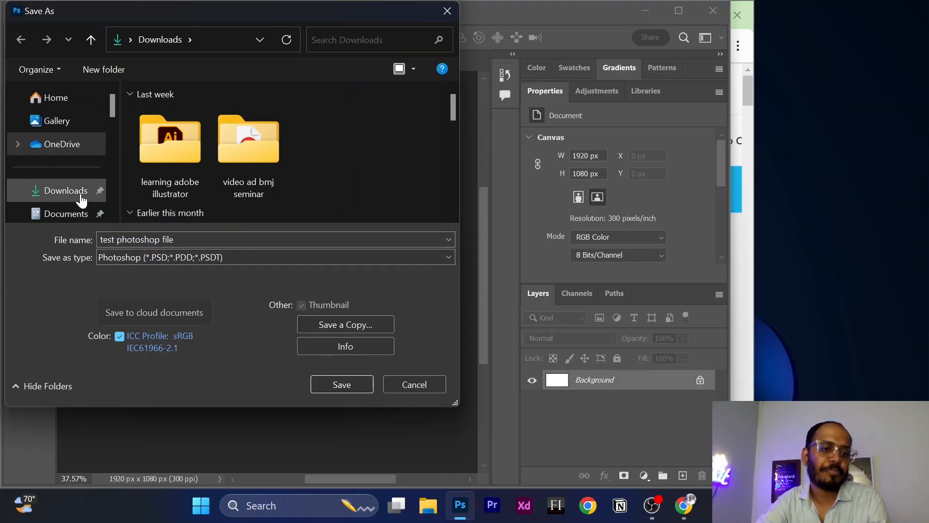
Create a folder named "tech flux photoshop all test" in Downloads and save the document inside it.
left_click(92, 66)
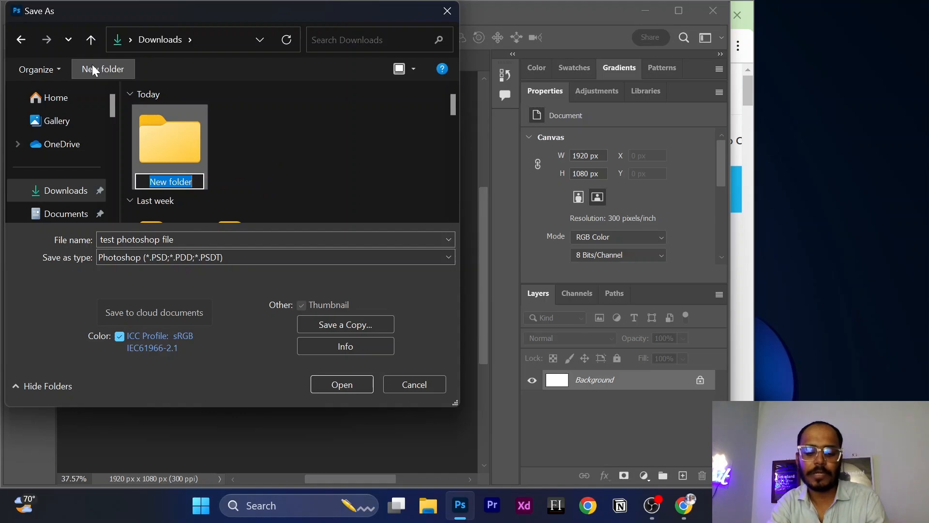
type("tecj f")
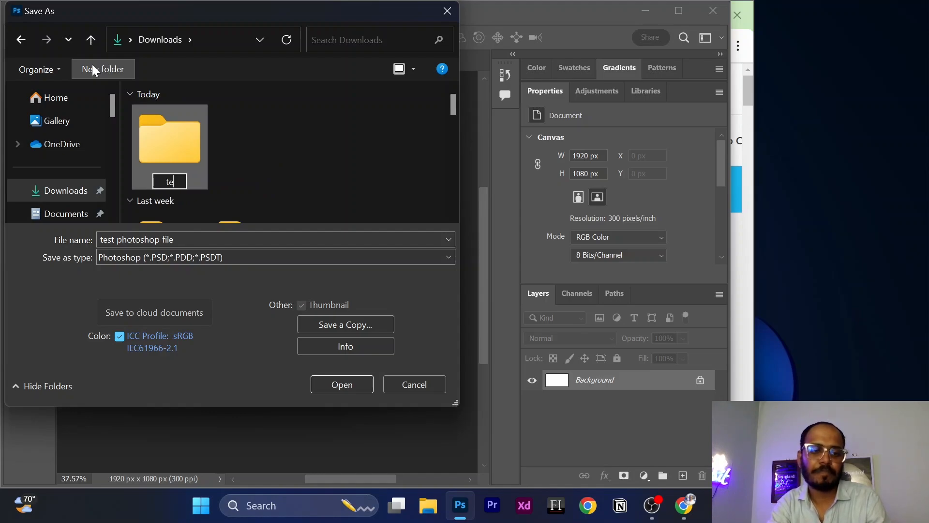
key("BackSpace")
key("BackSpace")
key("BackSpace")
type("h ")
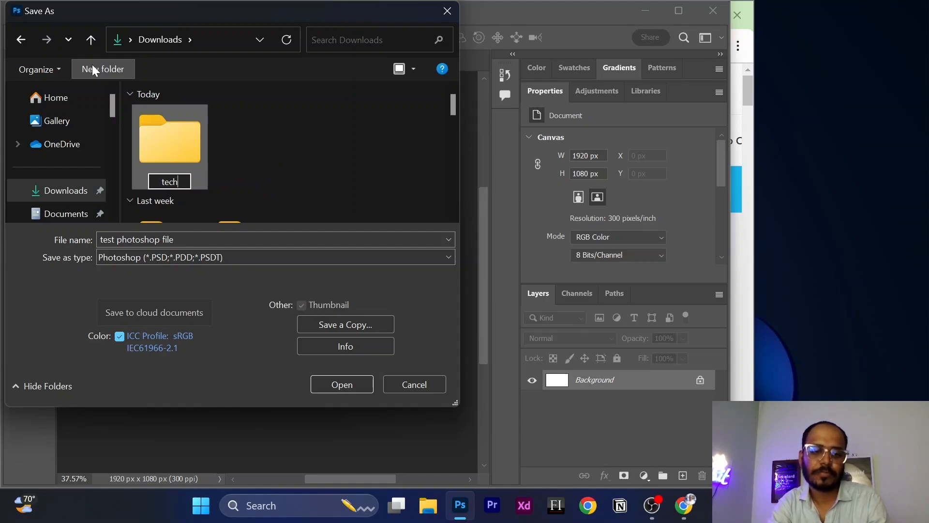
type("flux ohot")
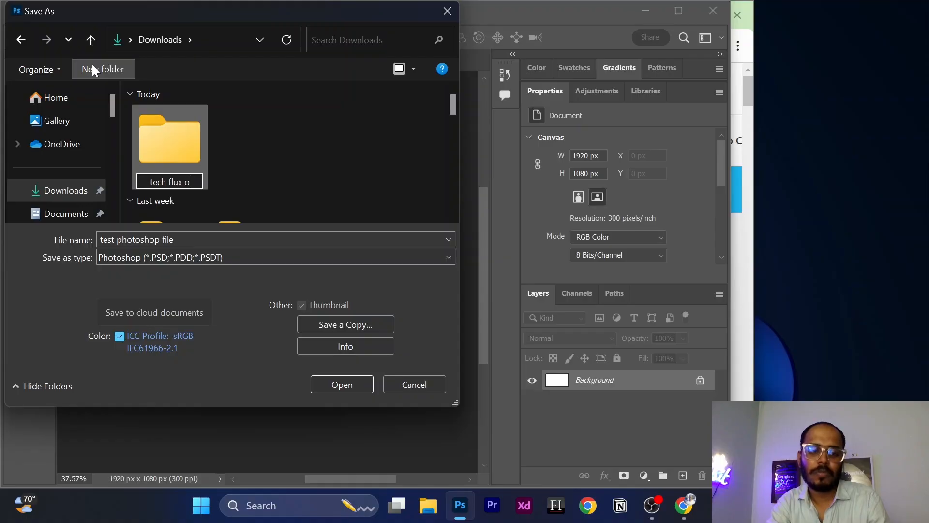
key("BackSpace")
key("BackSpace")
key("BackSpace")
key("BackSpace")
type("ph")
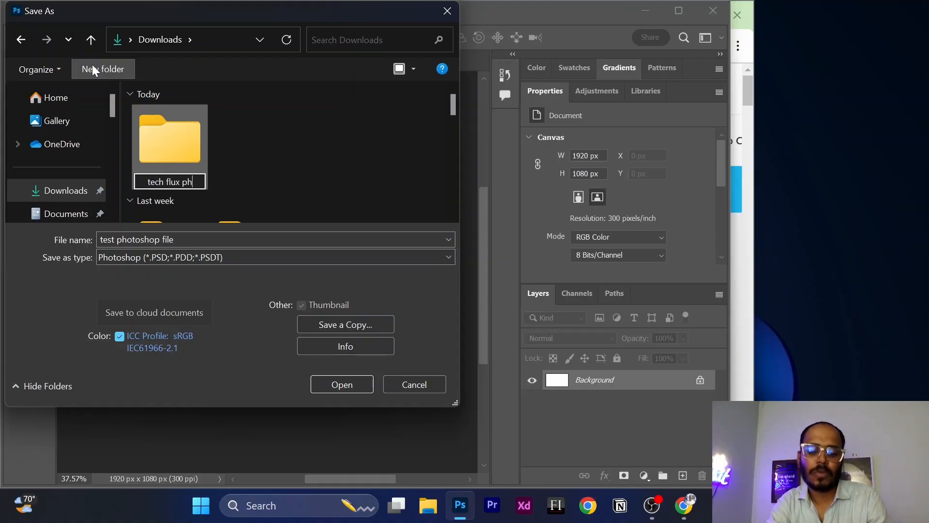
type("otoshop al")
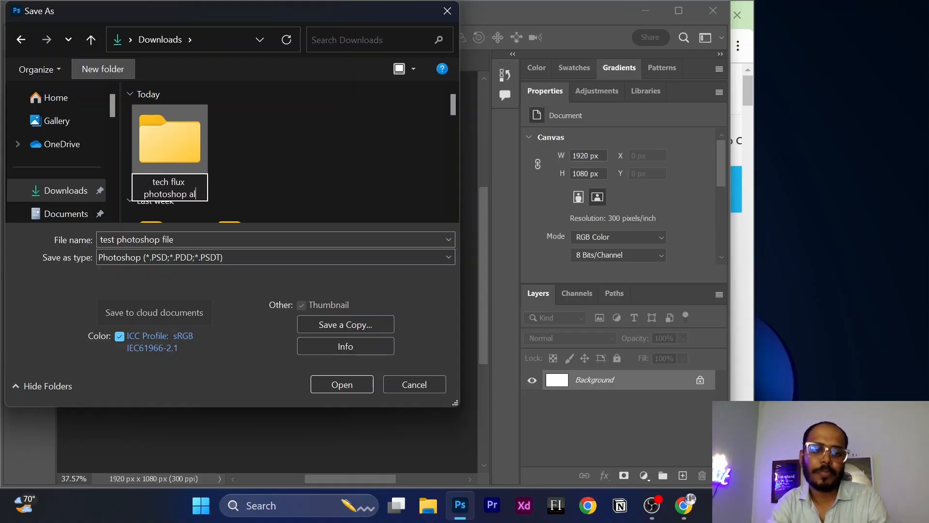
type("l test")
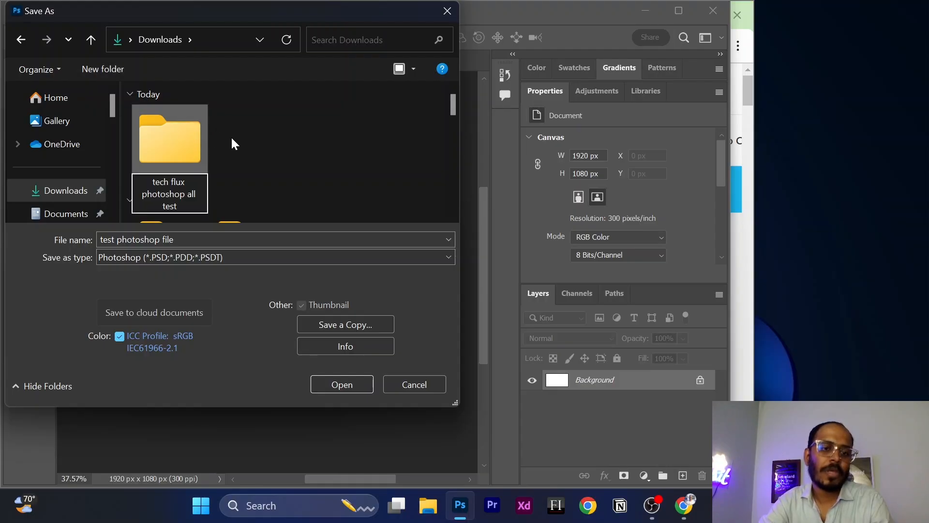
key("Return")
double_click(179, 150)
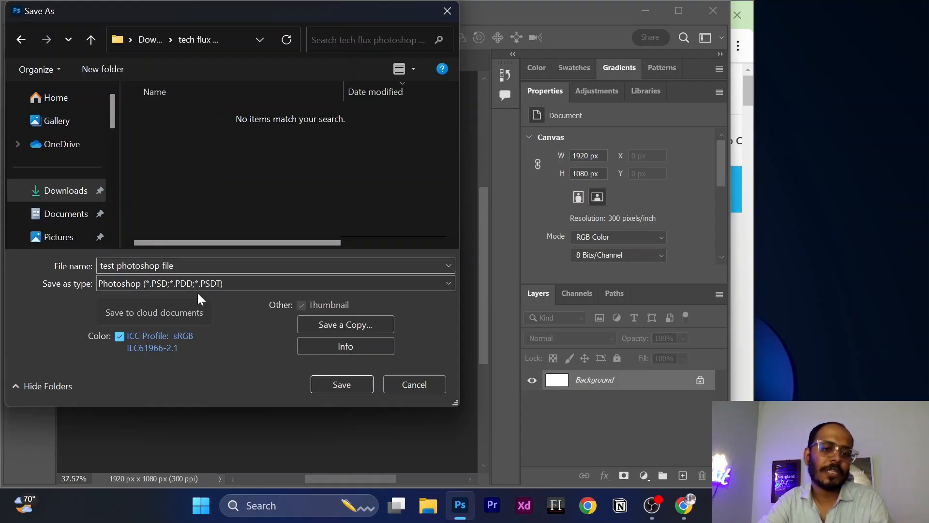
left_click(358, 388)
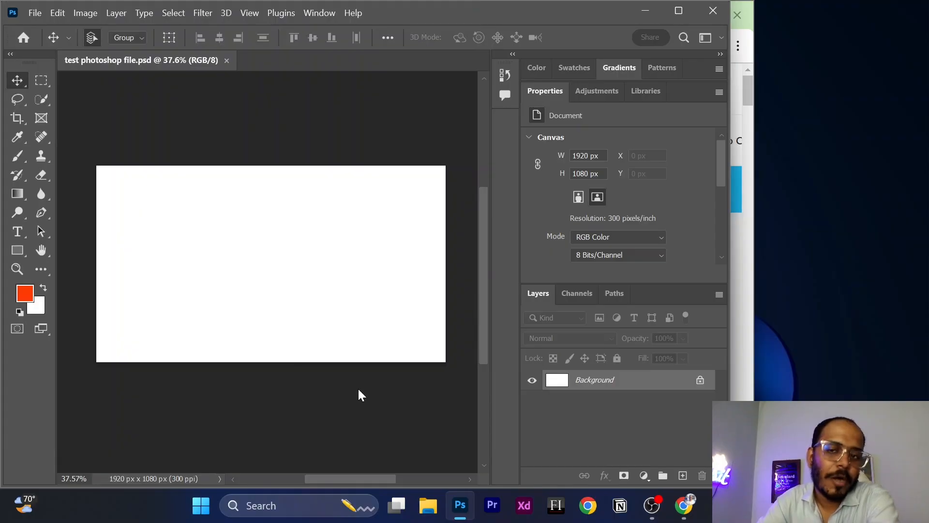
Switch to File Explorer, open the "tech flux photoshop all test" folder in Downloads, and show its contents as extra large icons.
left_click(428, 506)
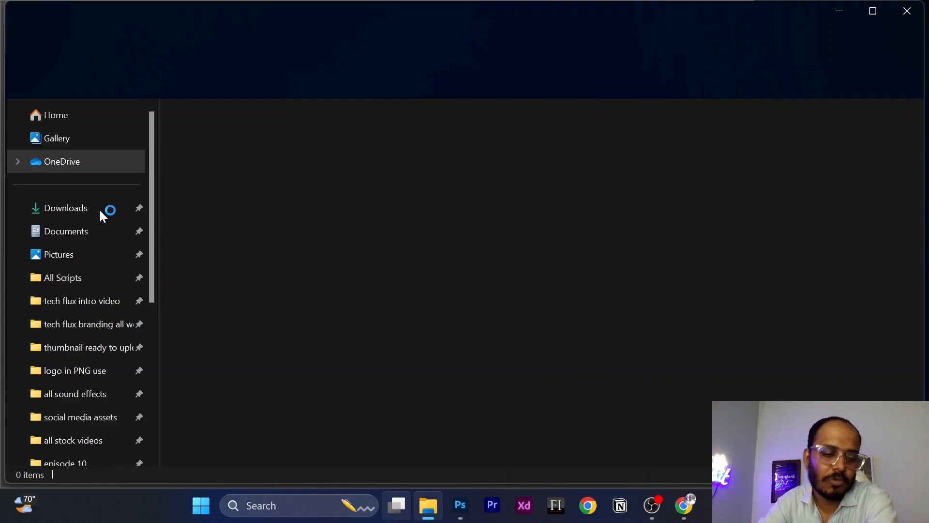
left_click(90, 208)
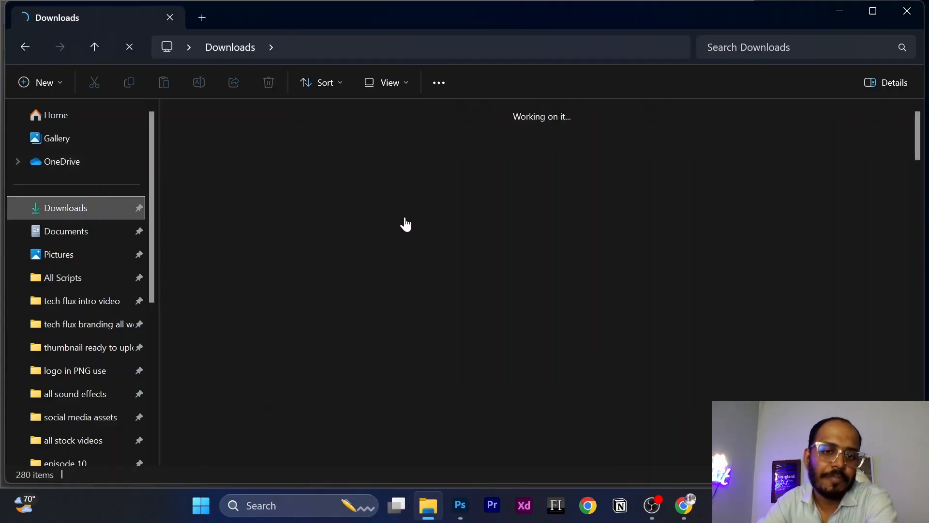
left_click(806, 180)
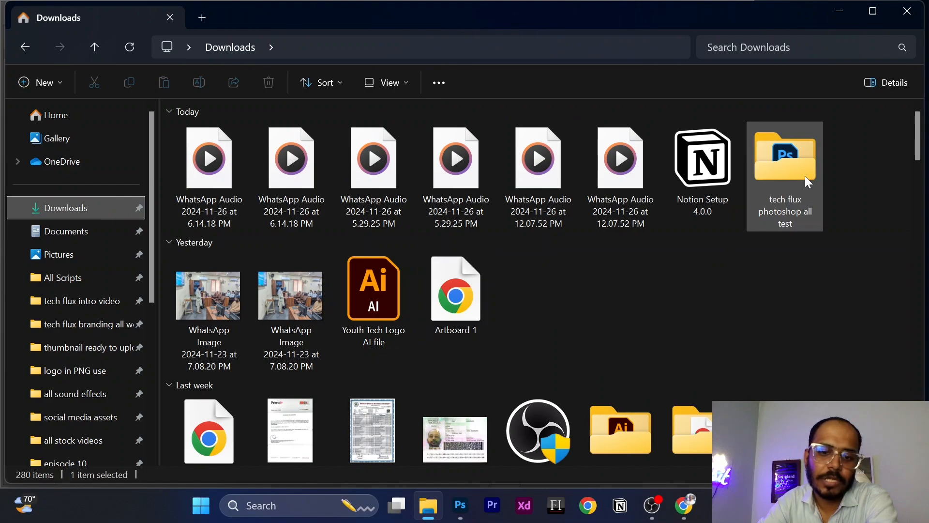
double_click(805, 176)
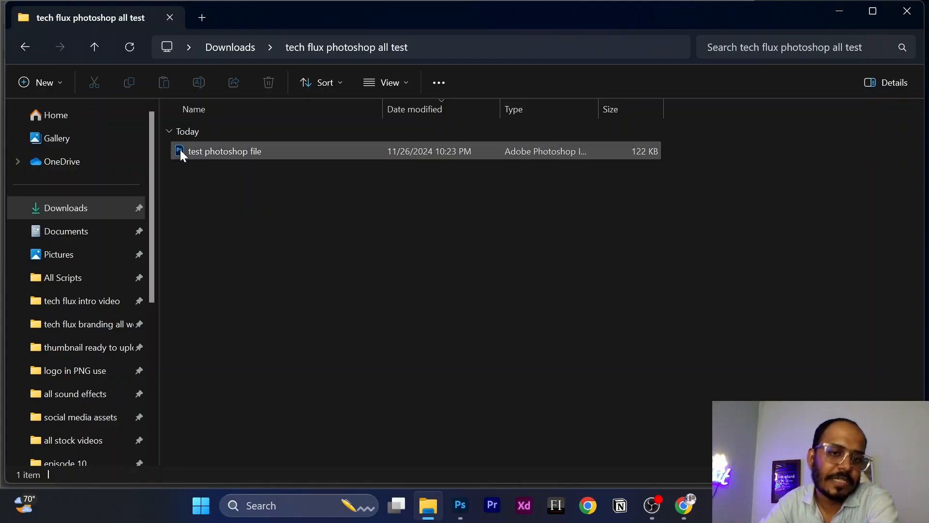
left_click(406, 83)
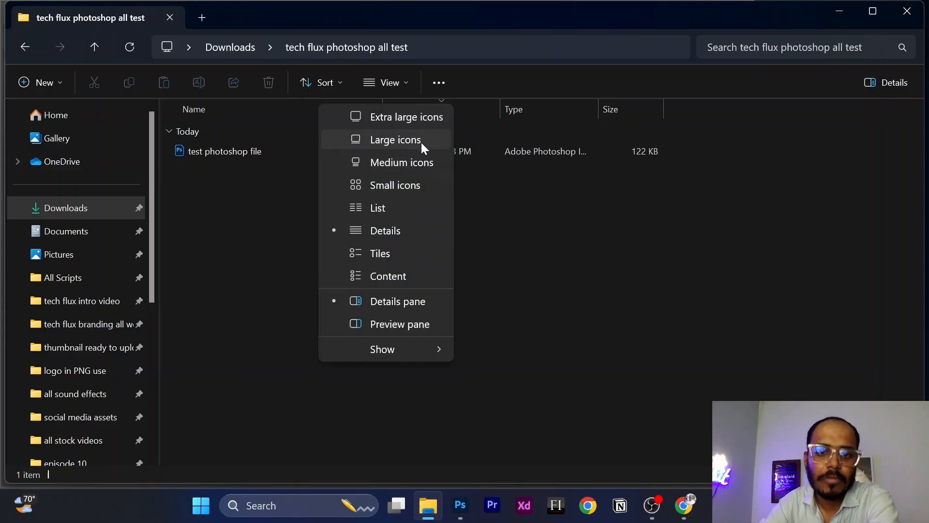
left_click(422, 119)
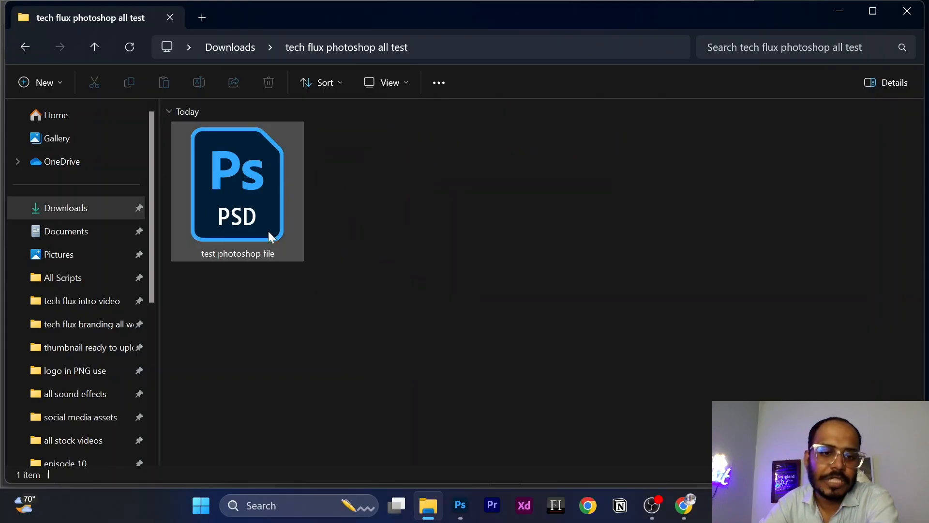
mouse_move(252, 234)
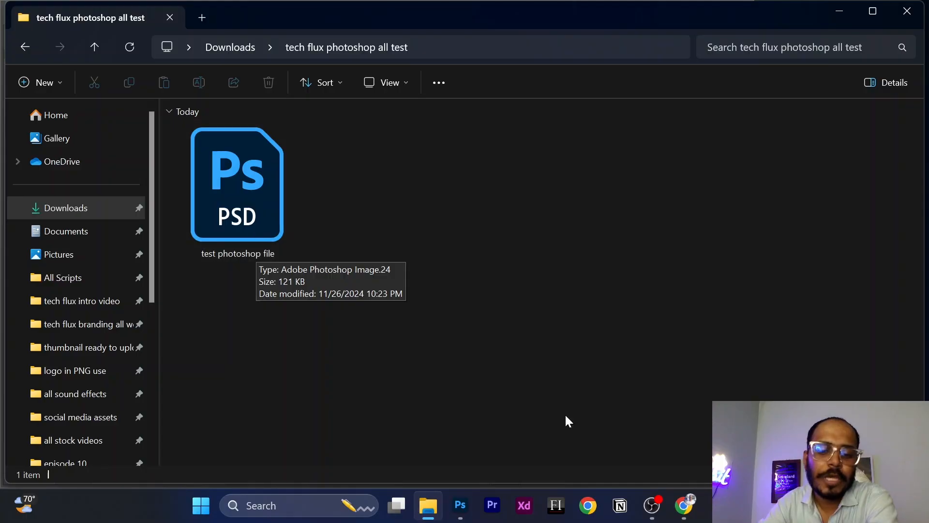
Switch to Photoshop and draw two orange-red rectangles side by side on the canvas, about 392 x 364 px and 362 x 366 px.
left_click(467, 510)
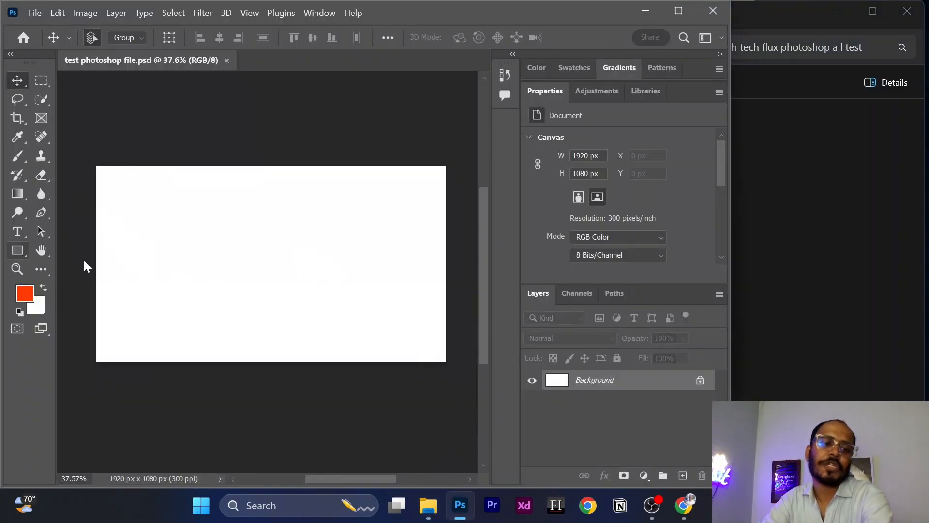
key("u")
left_click_drag(187, 255, 235, 299)
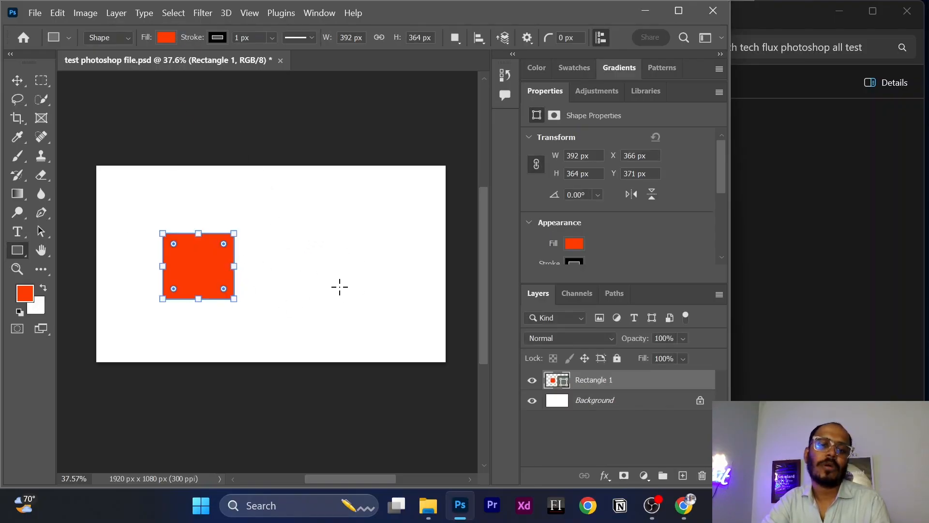
left_click_drag(307, 234, 373, 300)
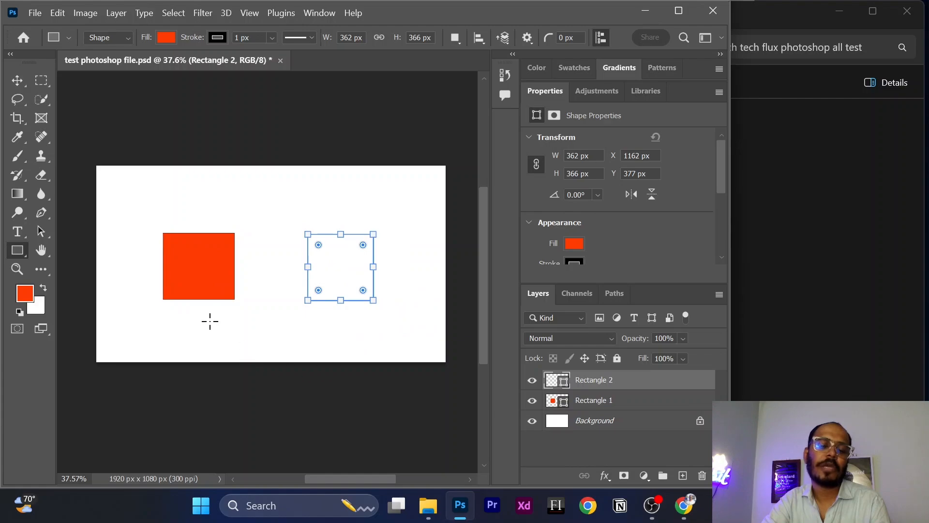
left_click(17, 80)
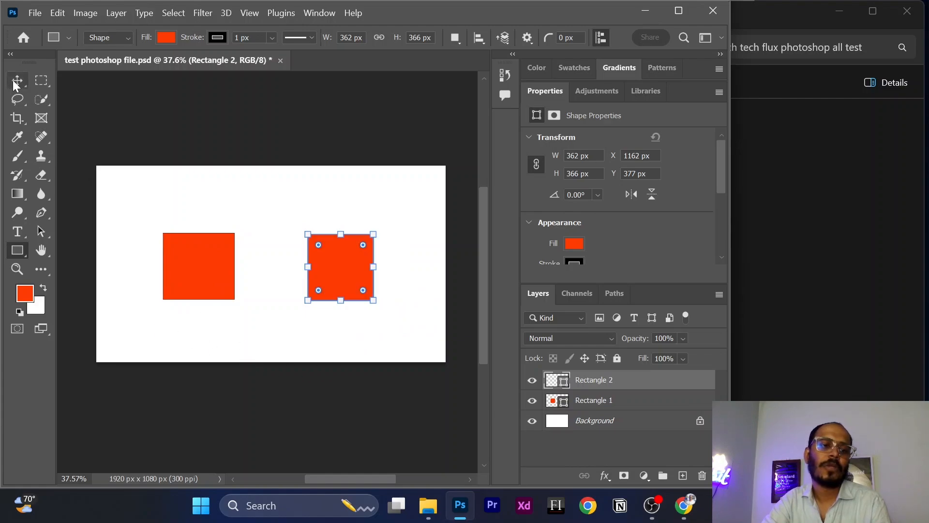
left_click(298, 190)
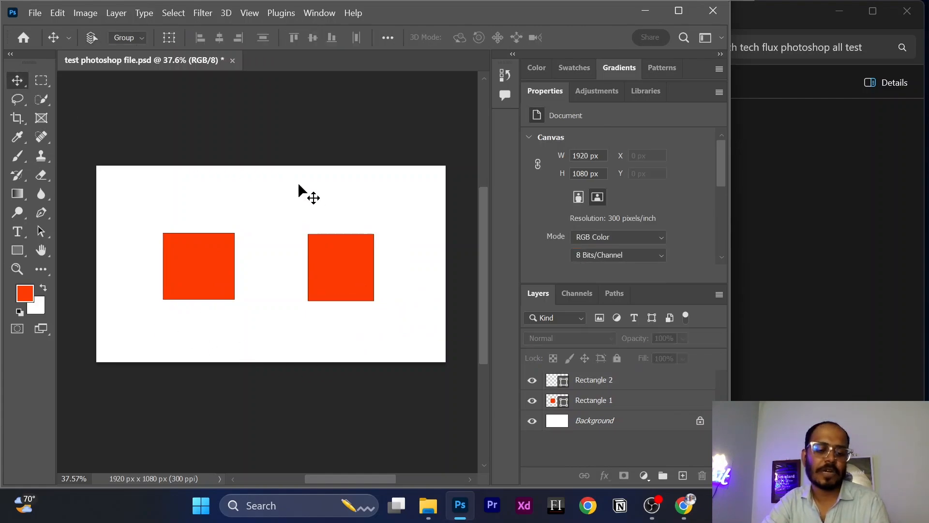
Save the document with Maximize Compatibility on, and reopen "test photoshop file" from its folder after closing Photoshop.
key("ctrl+s")
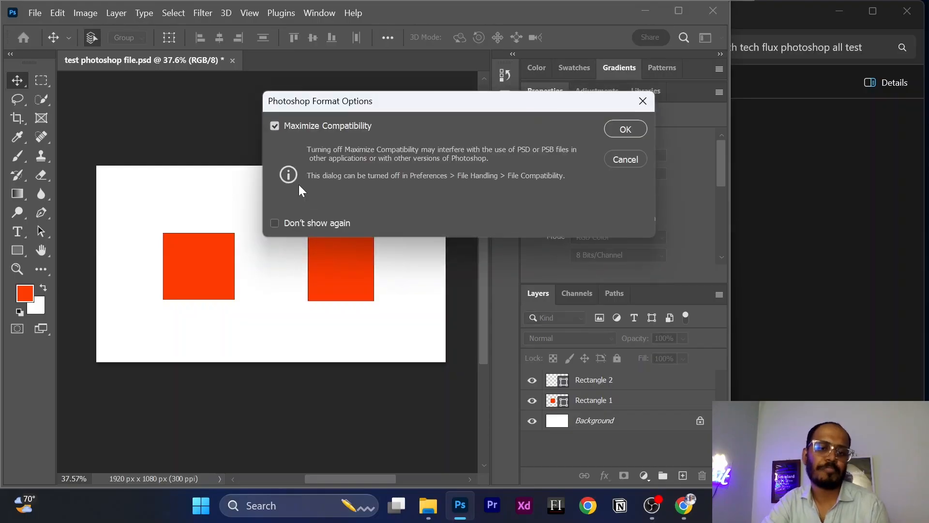
left_click(625, 130)
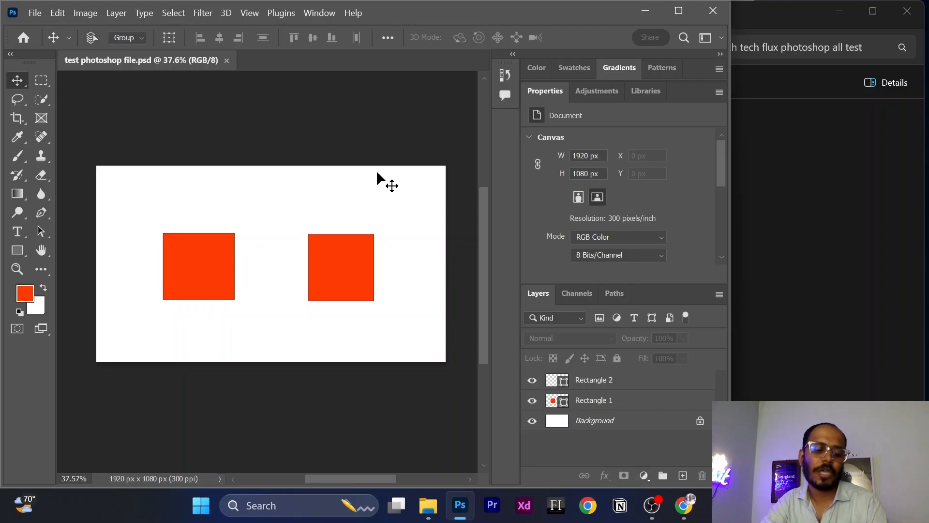
left_click(712, 10)
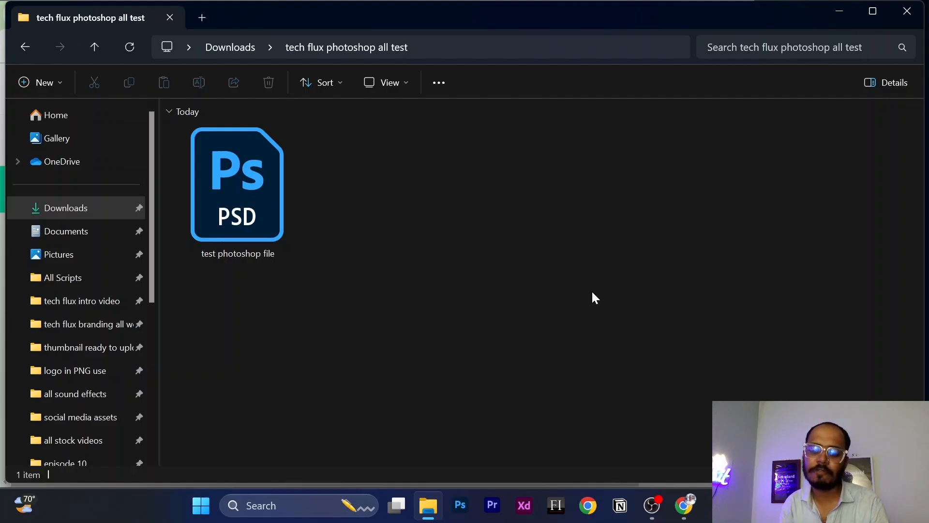
double_click(247, 203)
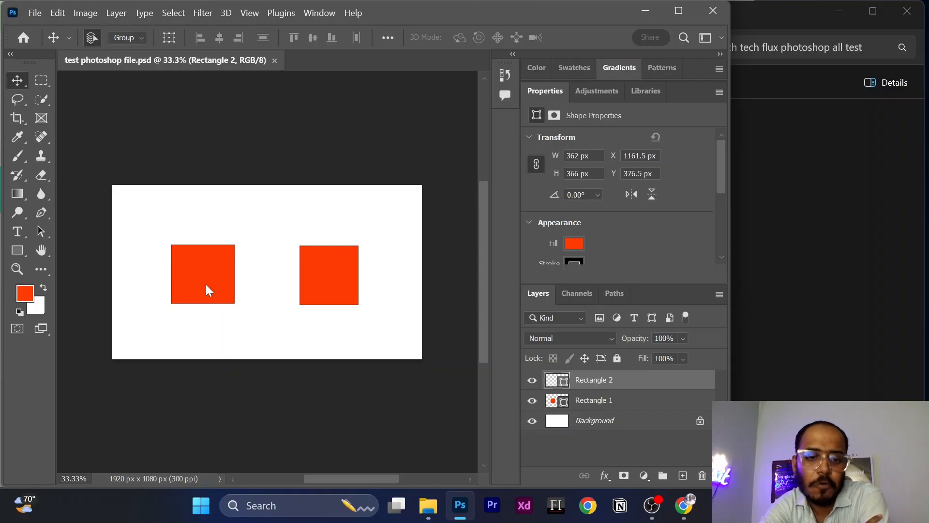
key("ctrl+n")
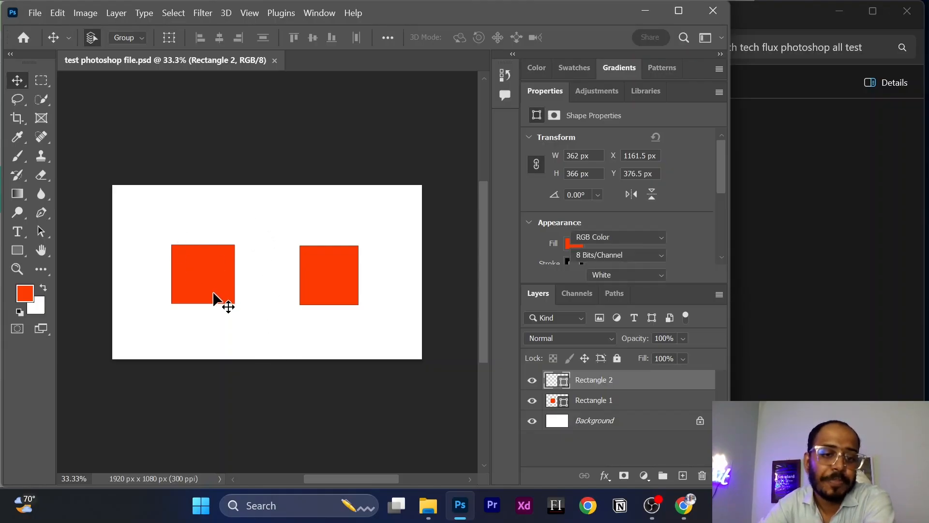
left_click(344, 280)
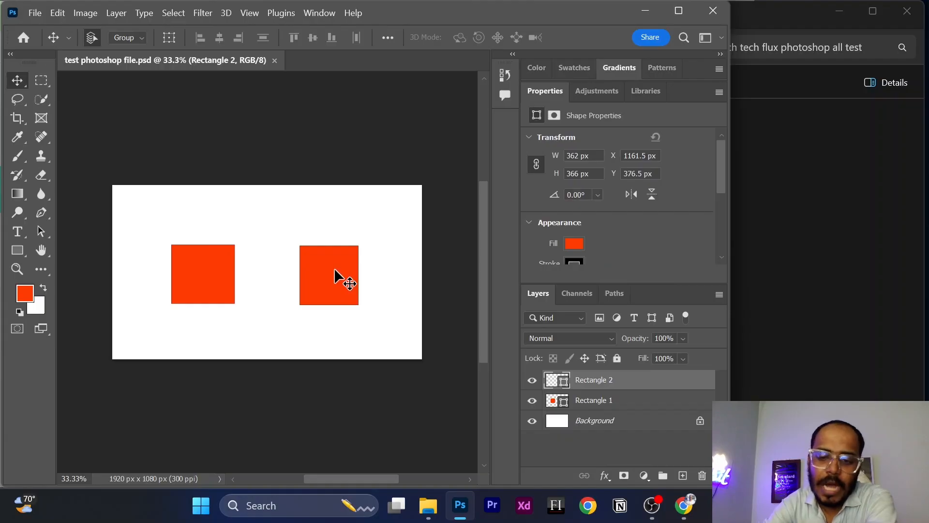
left_click(303, 234)
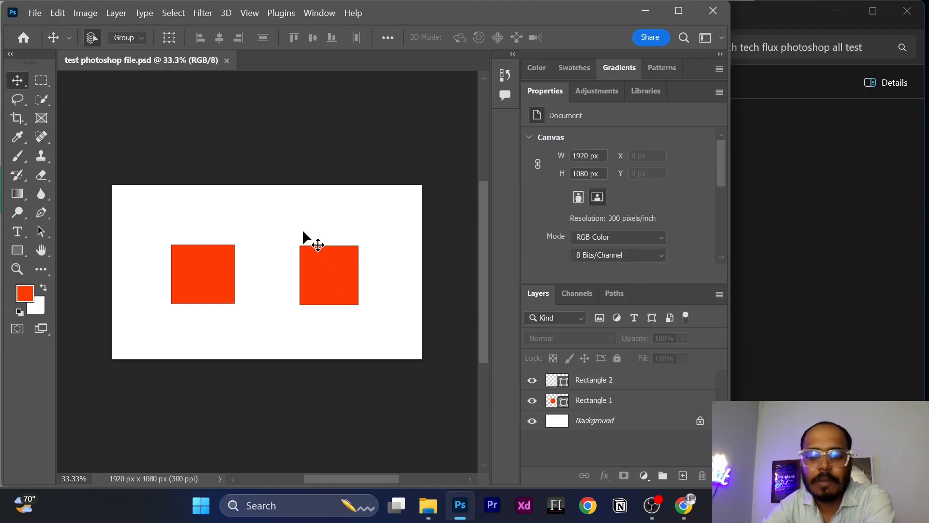
left_click(18, 252)
right_click(19, 254)
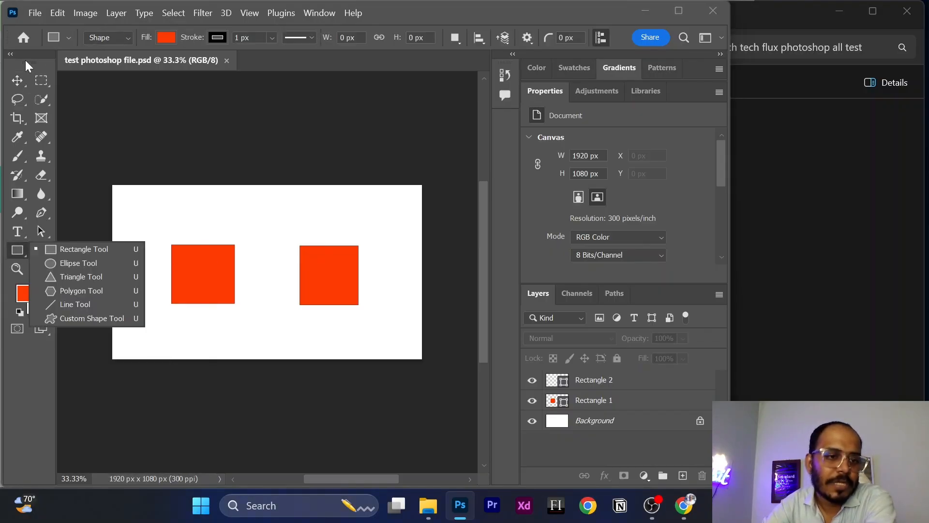
left_click(151, 256)
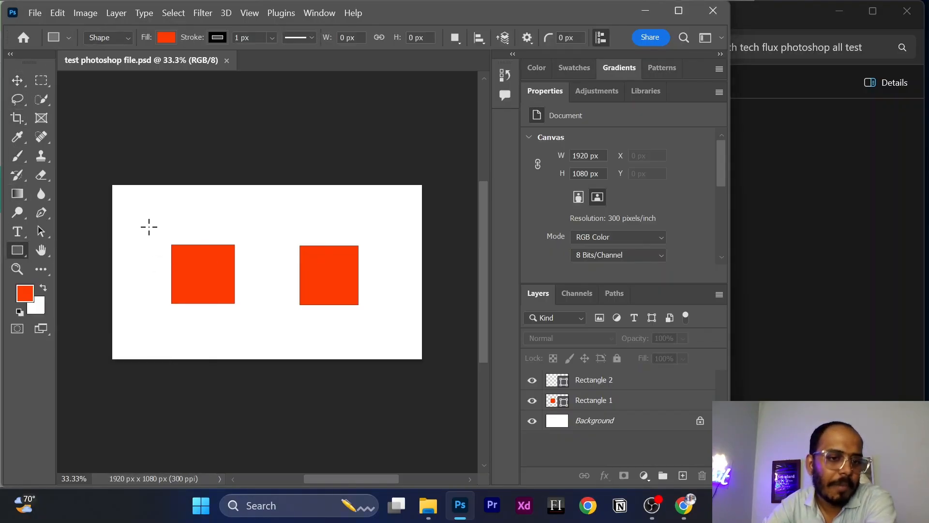
left_click(147, 223)
left_click(503, 237)
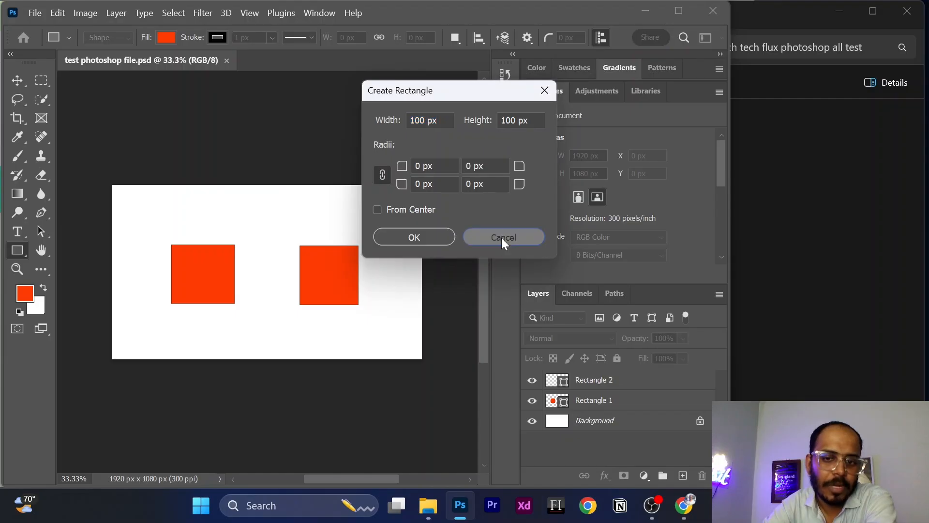
Draw a wide orange-red rectangle about 634 x 238 px above the two existing squares with the Rectangle tool.
right_click(19, 255)
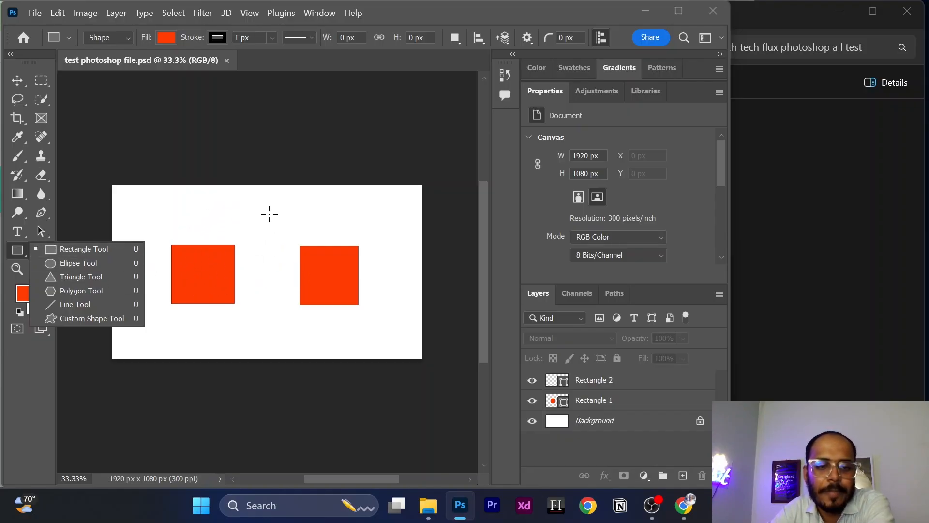
left_click_drag(251, 199, 355, 240)
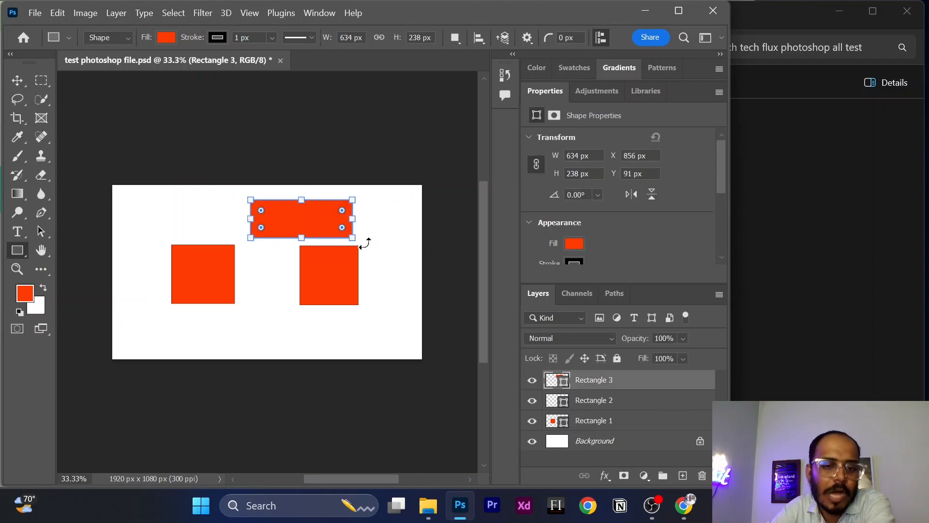
left_click(17, 82)
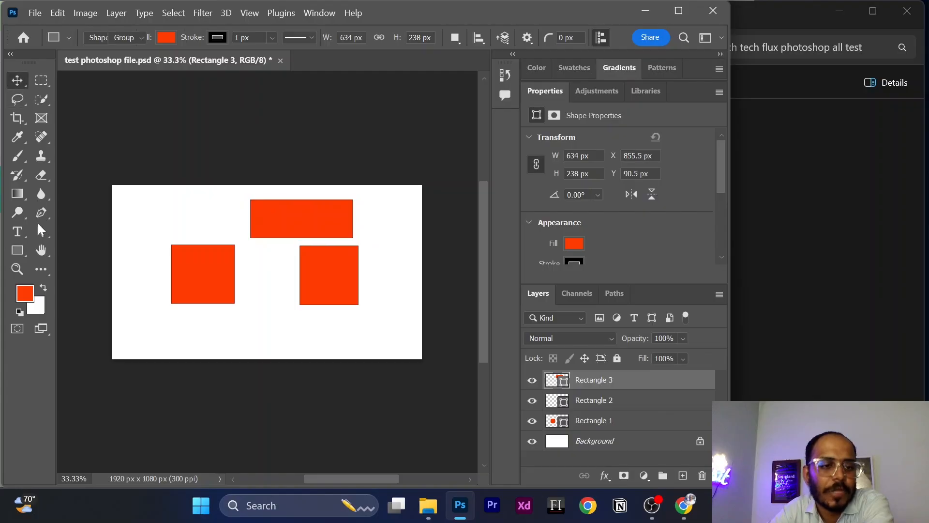
Draw an ellipse about 406 x 229 px in the canvas's upper left and a circle about 384 px wide near its bottom centre.
left_click(19, 250)
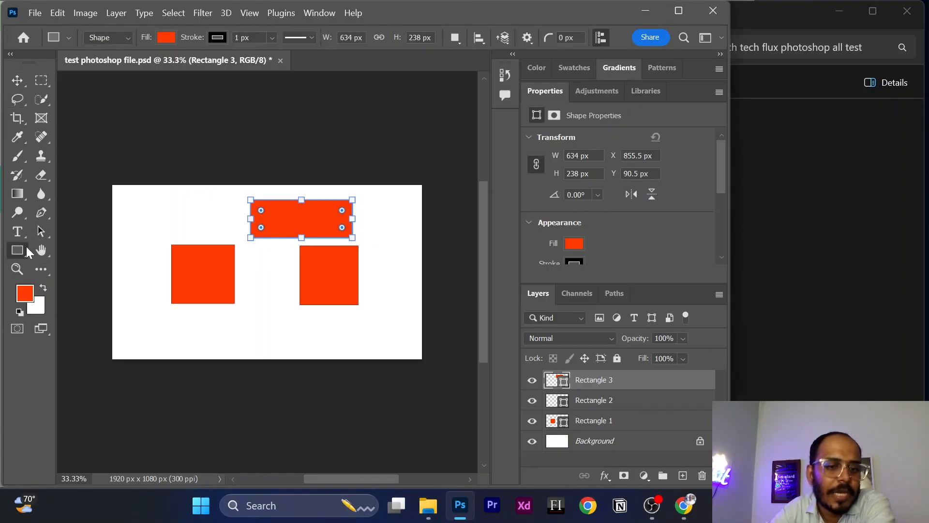
right_click(23, 252)
left_click(42, 259)
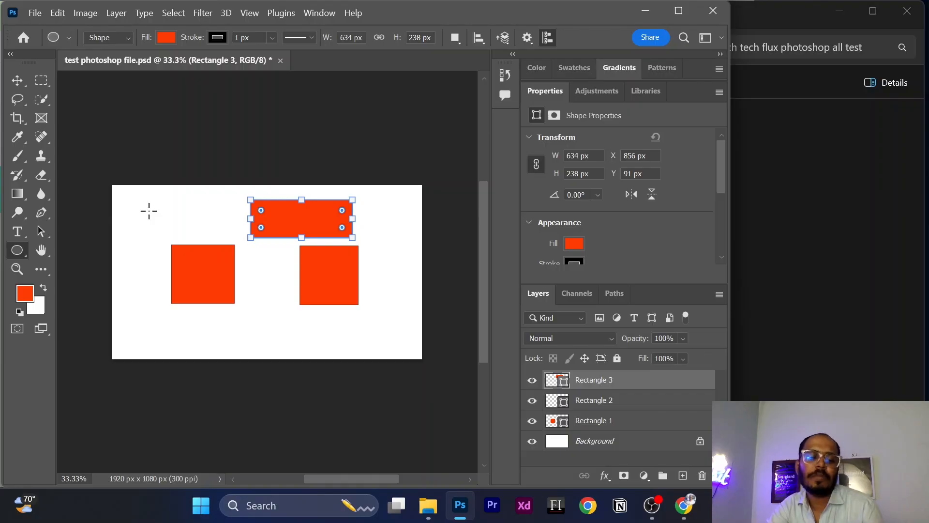
left_click_drag(145, 196, 212, 232)
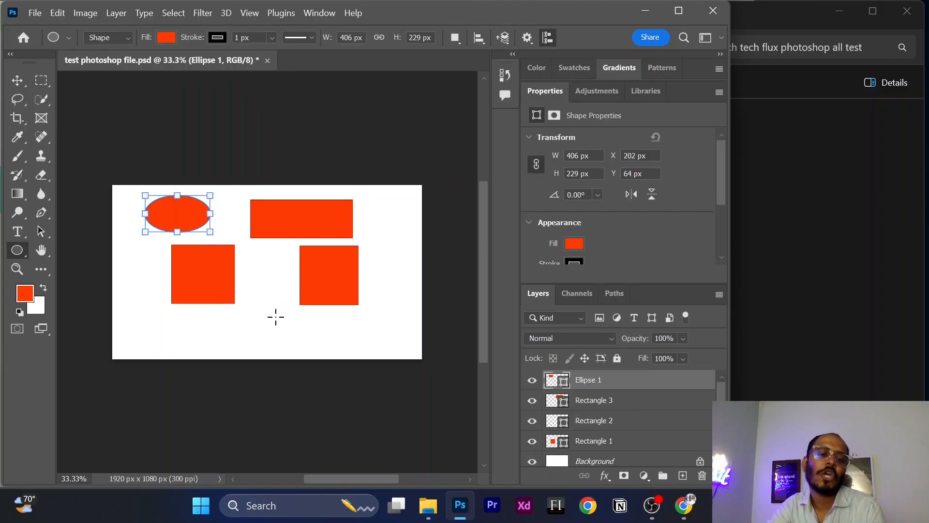
left_click_drag(254, 296, 315, 364)
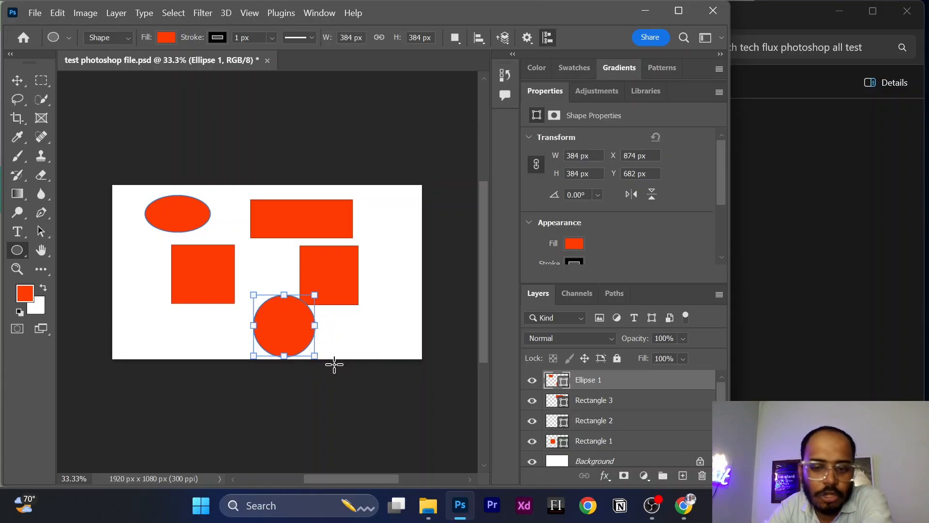
left_click(18, 81)
Draw a triangle about 529 x 491 px at the canvas's right edge and move it left so it lies fully on the canvas.
left_click(17, 250)
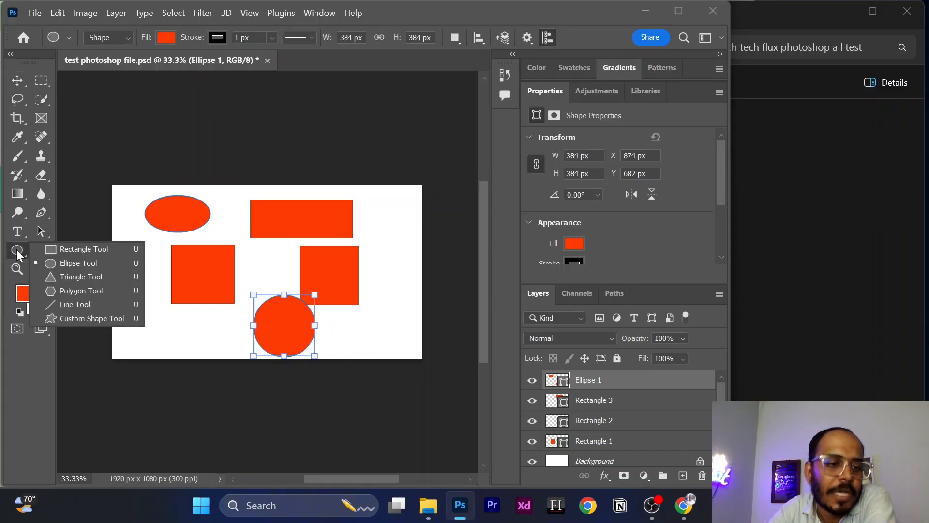
left_click(66, 278)
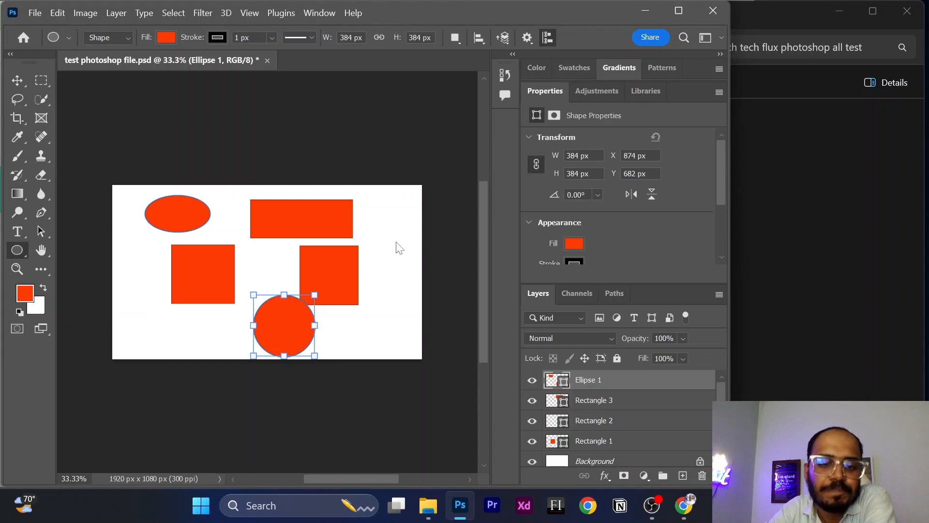
left_click_drag(387, 224, 469, 301)
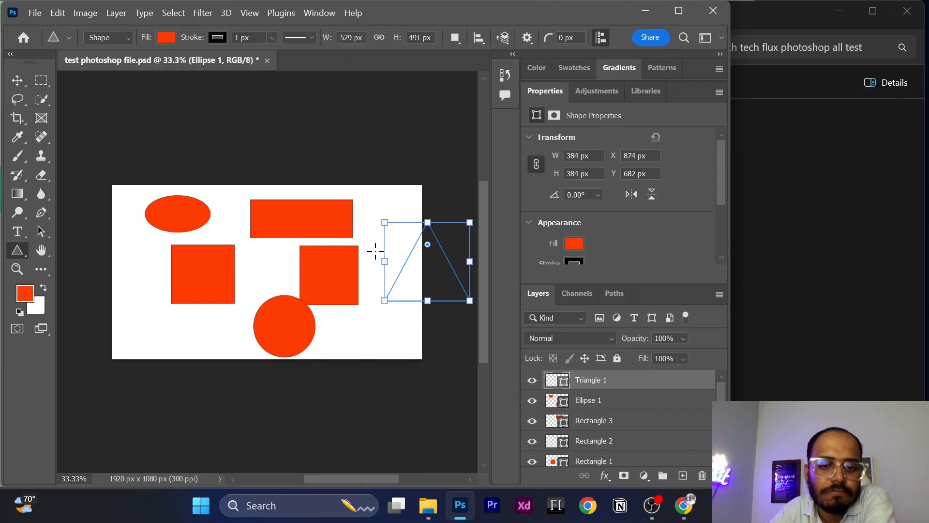
left_click(14, 82)
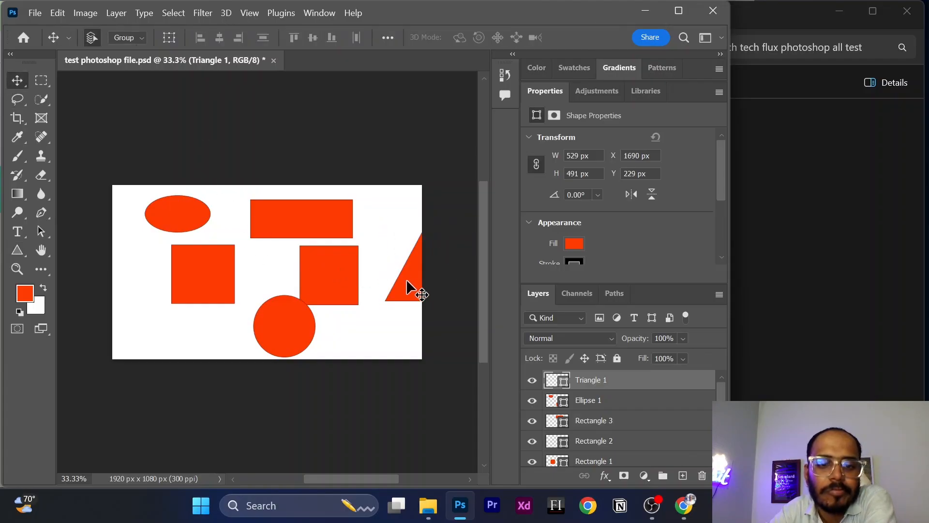
left_click_drag(407, 282, 358, 276)
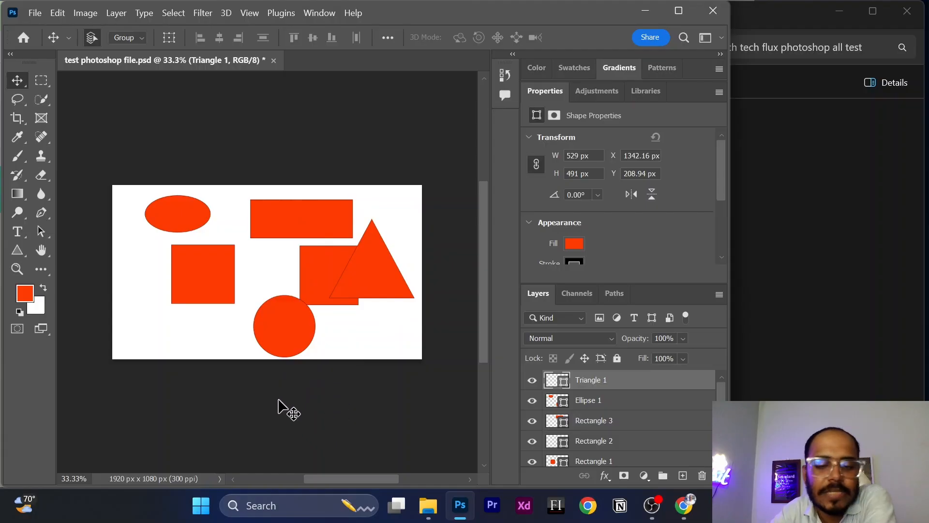
Draw a five-sided polygon about 488 x 406 px in the canvas's lower left.
left_click(14, 251)
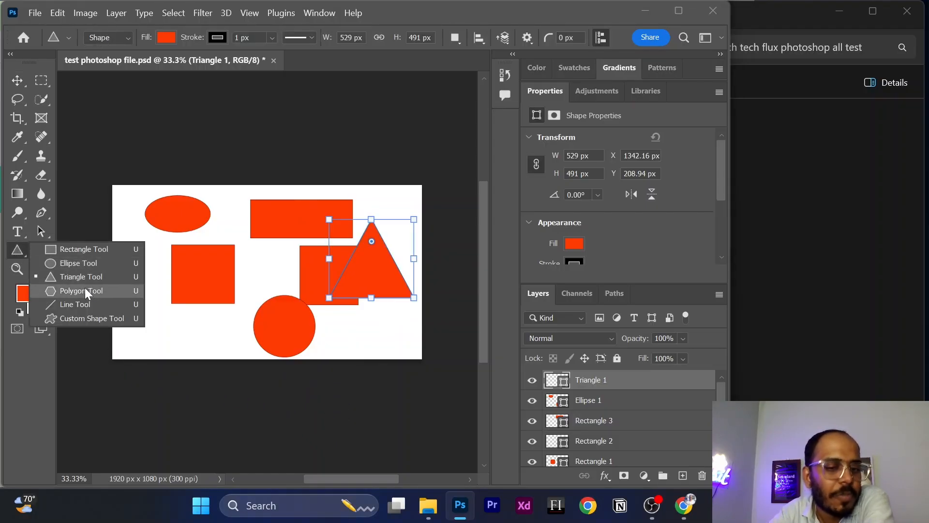
left_click(85, 291)
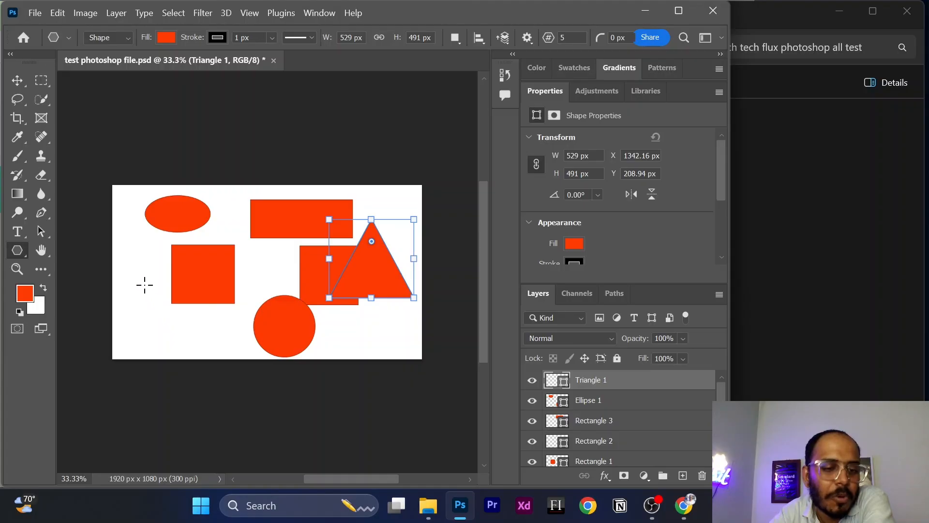
left_click_drag(144, 285, 223, 349)
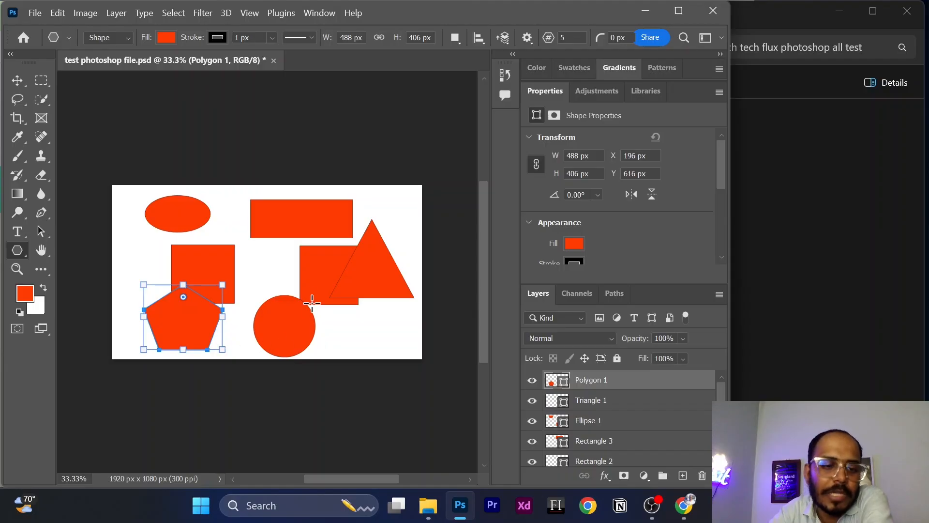
left_click(13, 86)
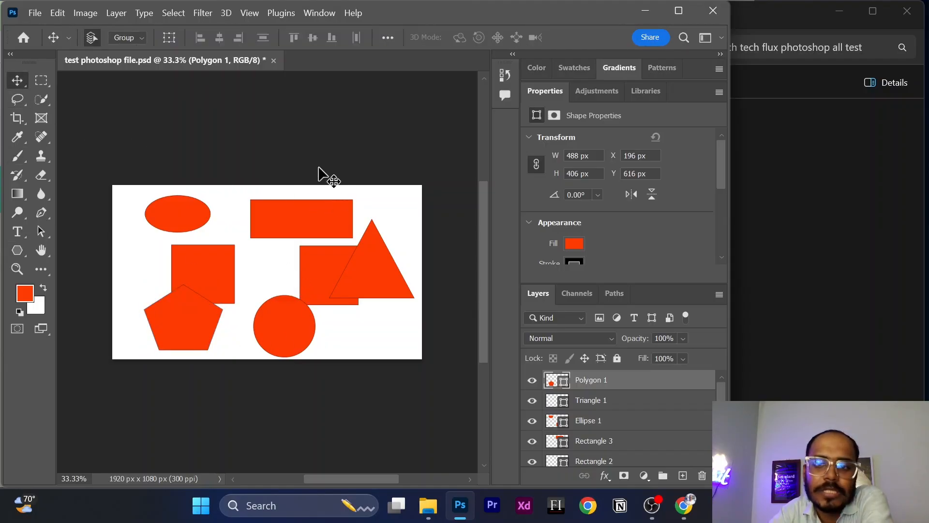
Set the Polygon tool to 6 sides and draw a hexagon about 398 x 332 px overlapping the top of the circle.
left_click(17, 249)
right_click(17, 250)
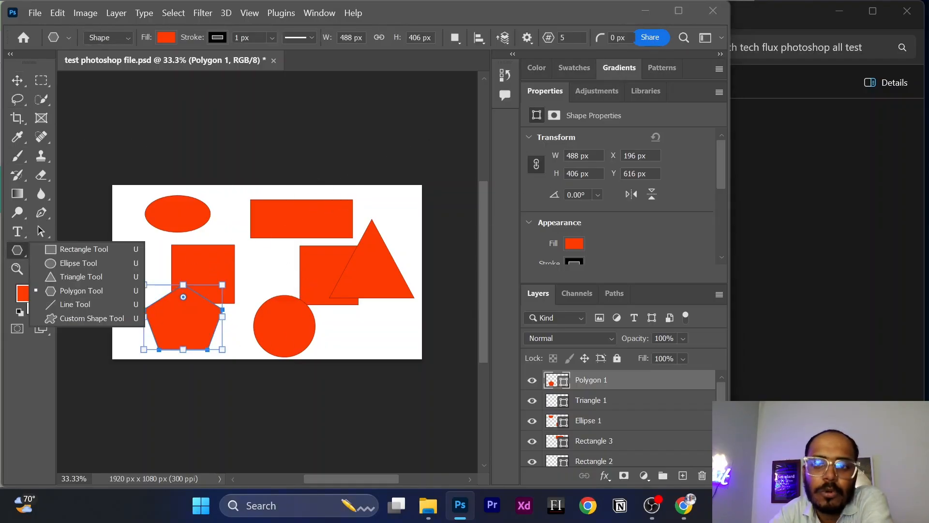
key("Escape")
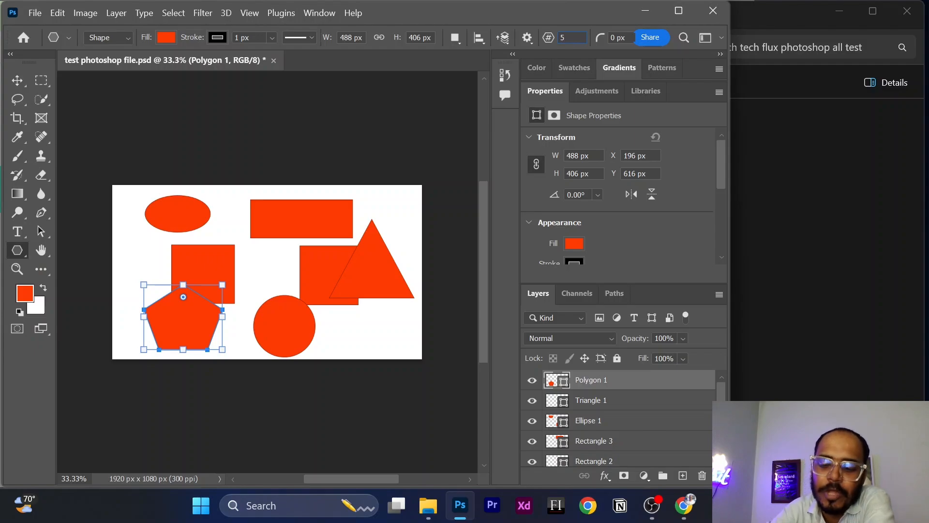
key("BackSpace")
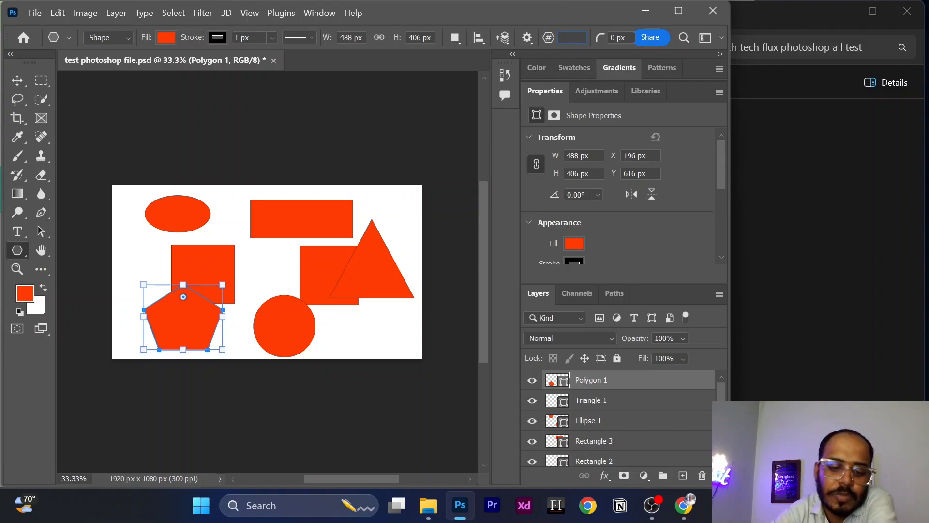
type("6")
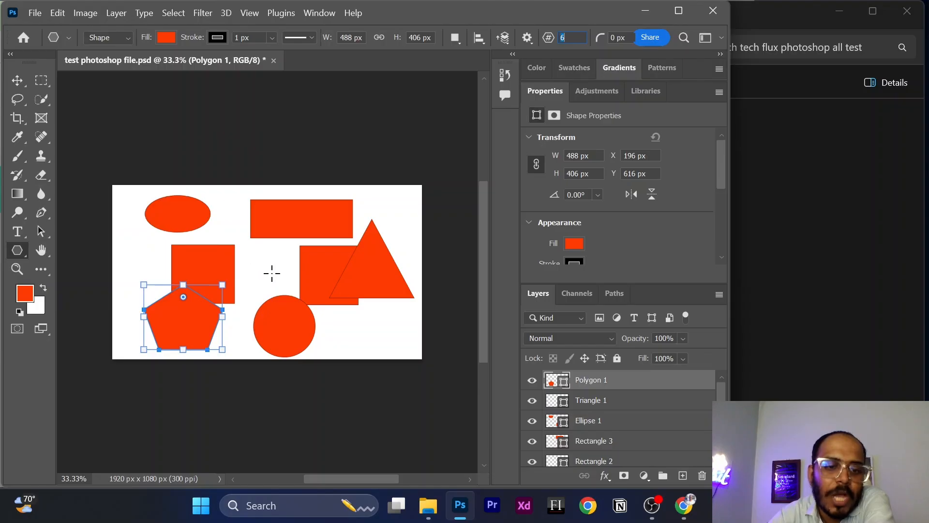
left_click_drag(259, 261, 322, 313)
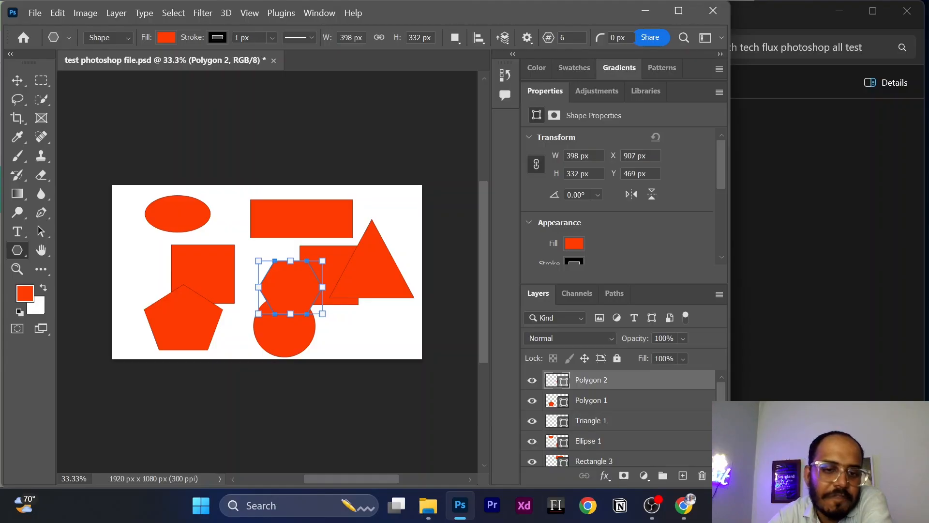
Draw a vertical line about 839 px long with the Line tool, crossing the right part of the triangle.
right_click(24, 253)
left_click(63, 293)
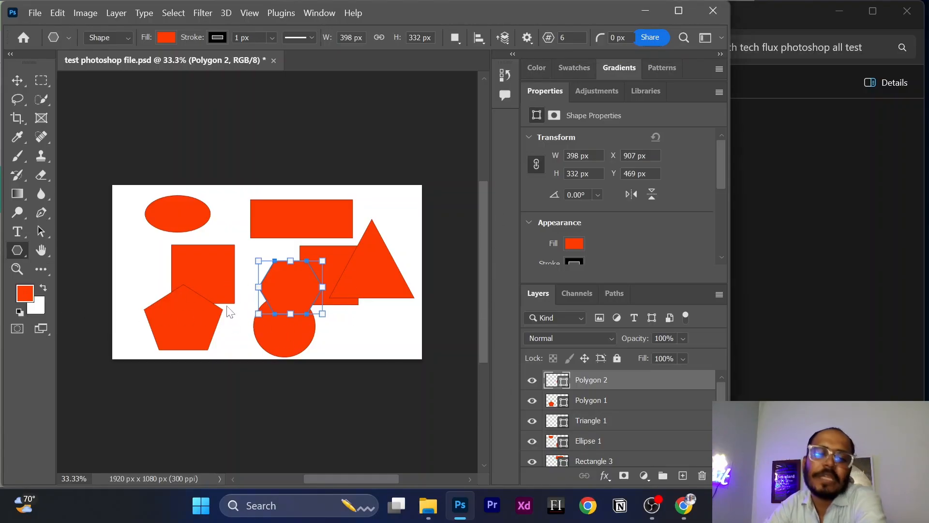
key("shift+u")
left_click_drag(400, 205, 393, 339)
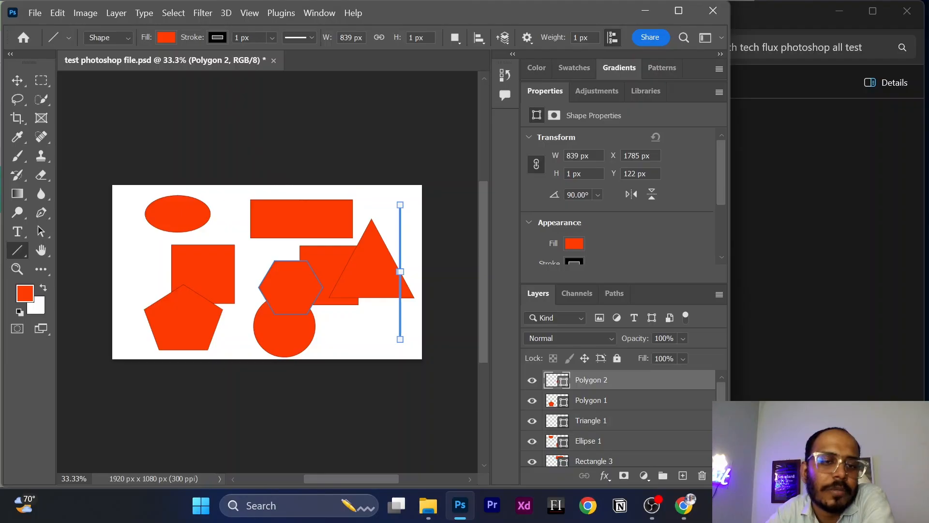
Set the stroke width of the hexagon and the vertical line to 10 px.
left_click(244, 37)
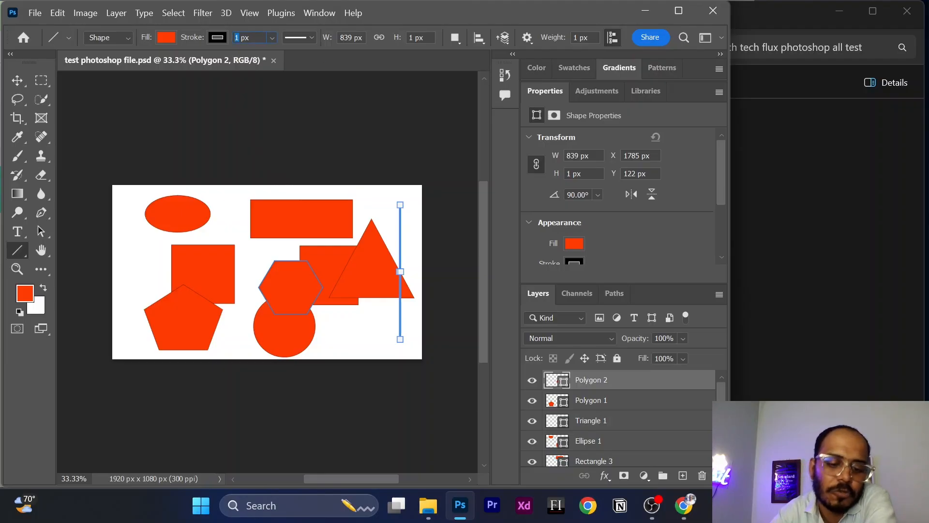
type("10")
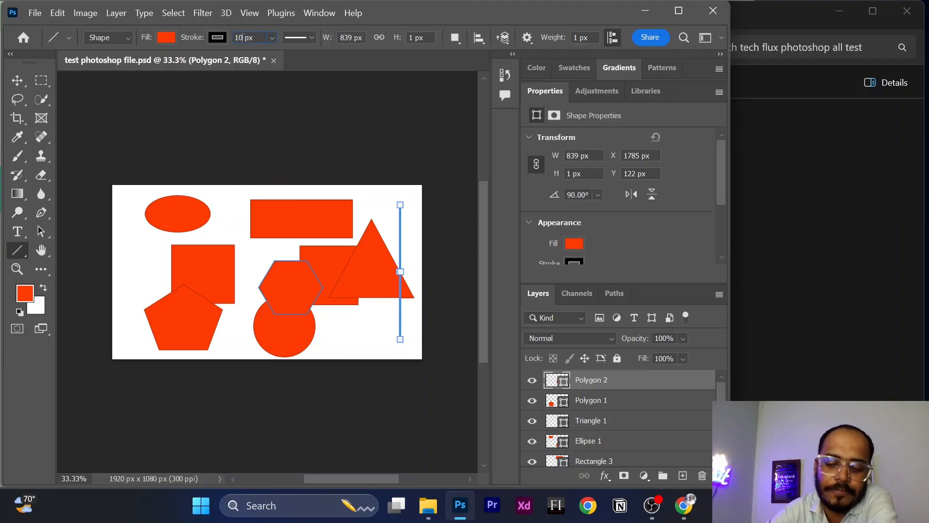
key("Return")
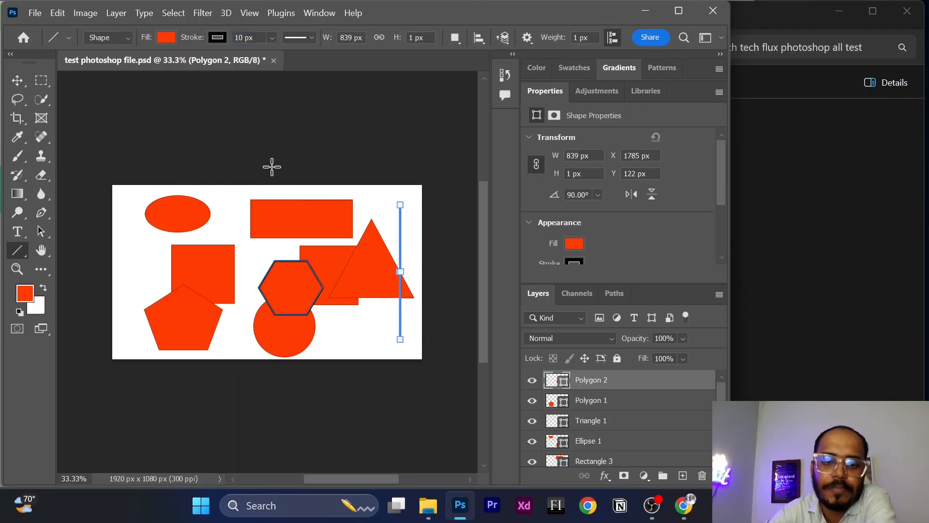
left_click(17, 80)
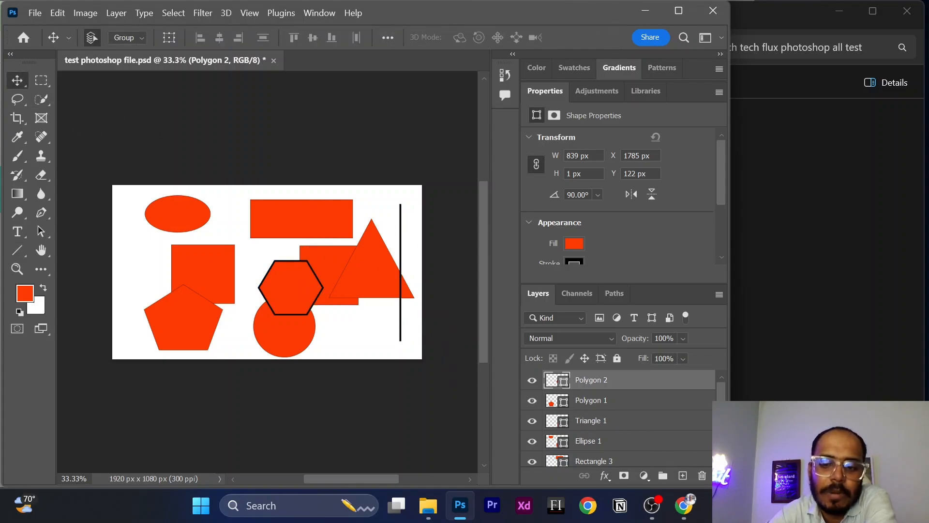
scroll(722, 389, "down", 3)
scroll(721, 389, "up", 3)
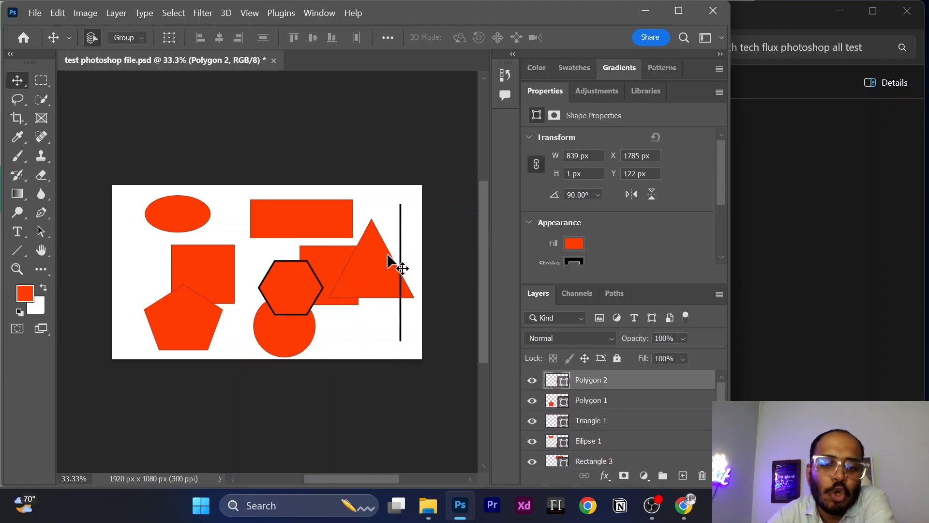
Draw a palm tree about 460 x 557 px from the Leaf Trees custom shapes, overlapping the ellipse-side square and the pentagon.
left_click(18, 250)
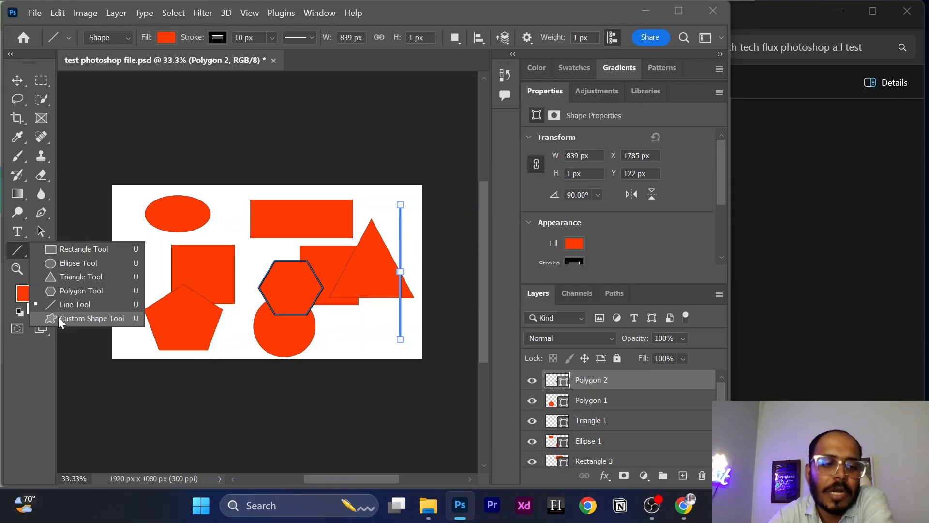
key("Escape")
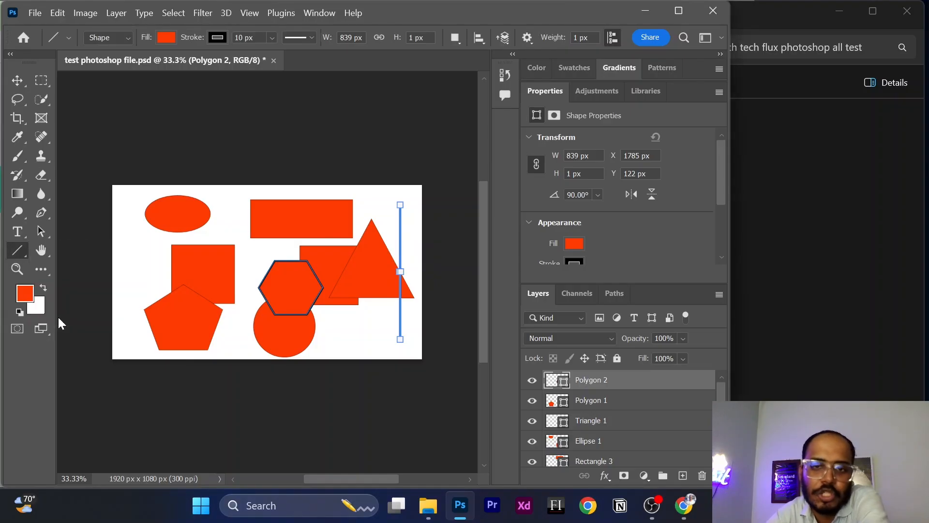
key("shift+u")
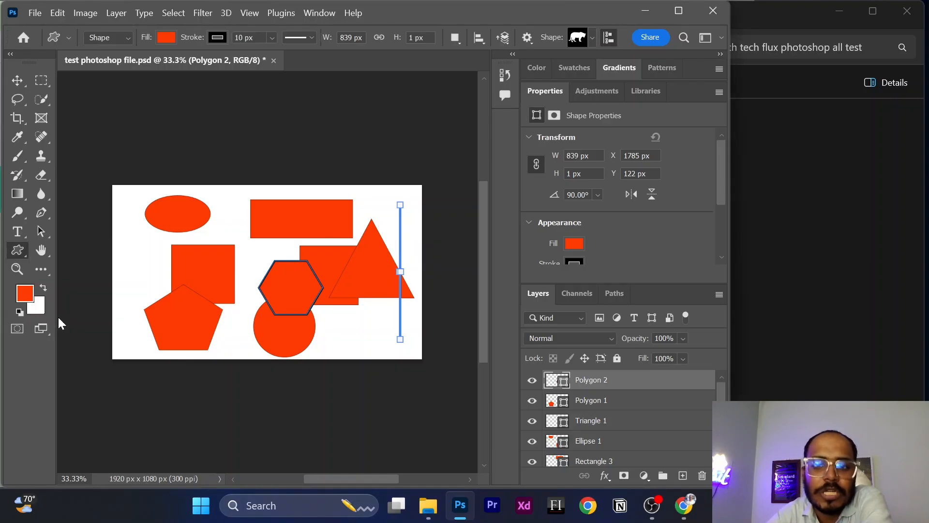
left_click(592, 38)
left_click(503, 69)
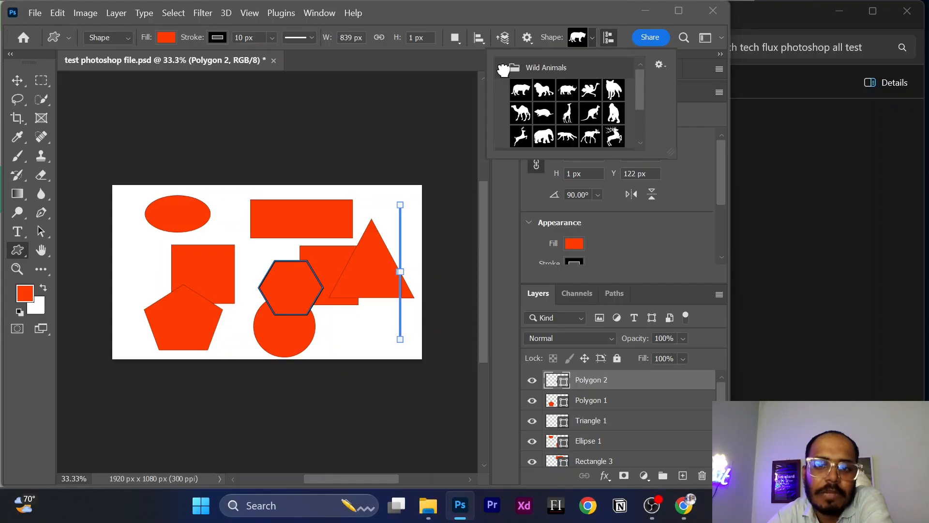
left_click(504, 68)
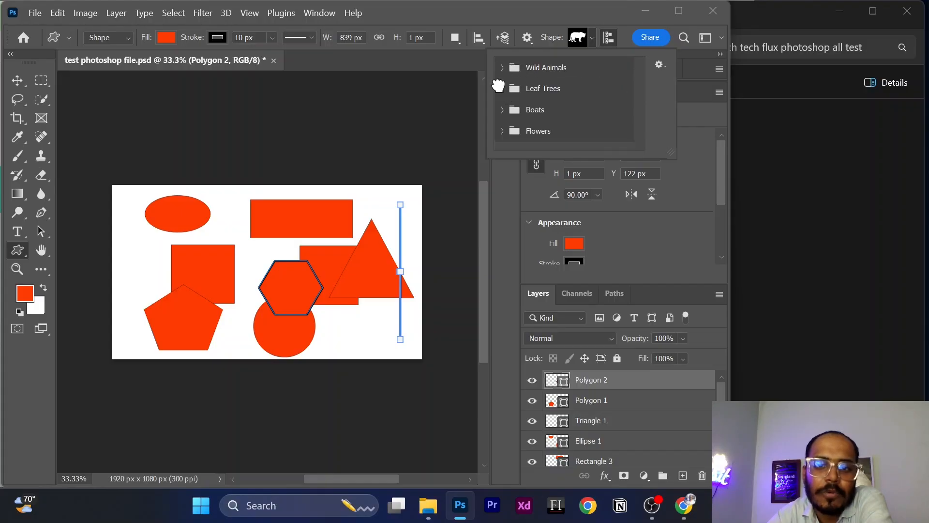
left_click(504, 89)
left_click(567, 111)
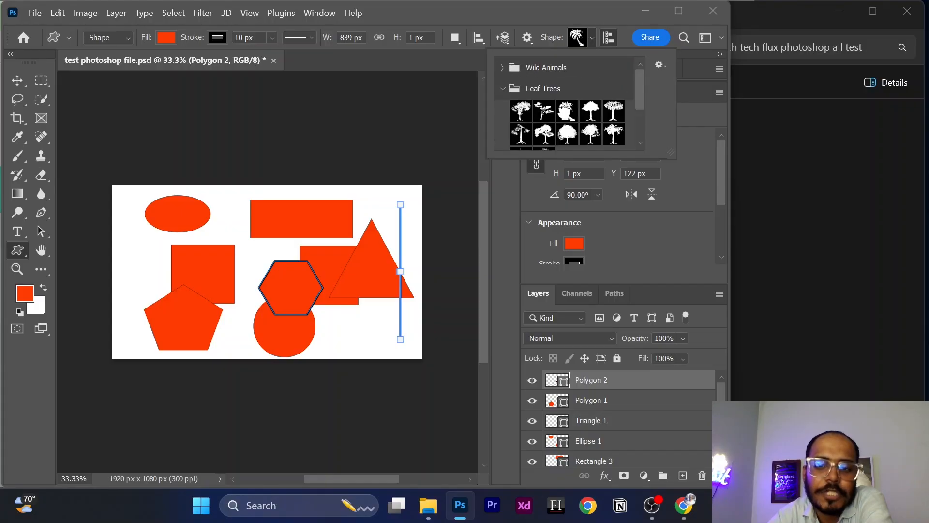
left_click_drag(139, 243, 208, 326)
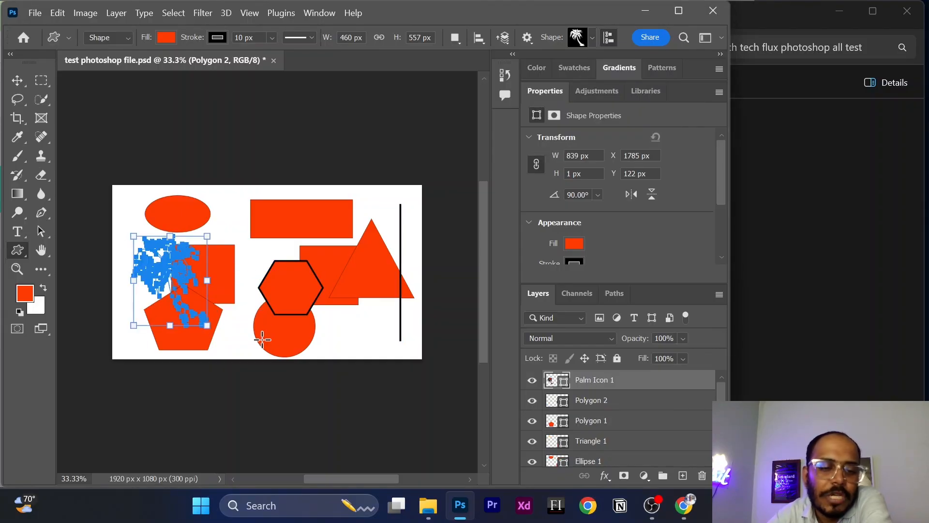
Move the palm tree right to about X 495 px, Y 330 px, and try selecting several shapes at once before deselecting.
left_click(16, 81)
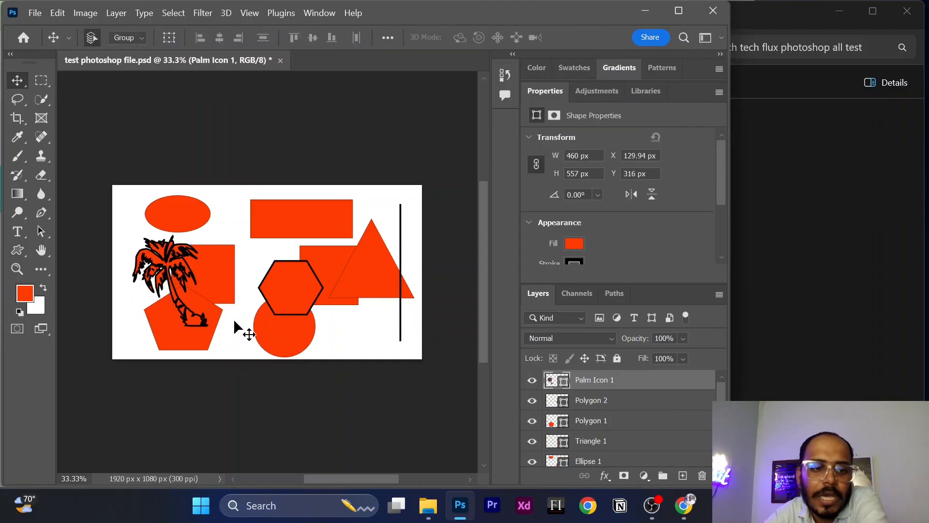
left_click_drag(208, 323, 259, 325)
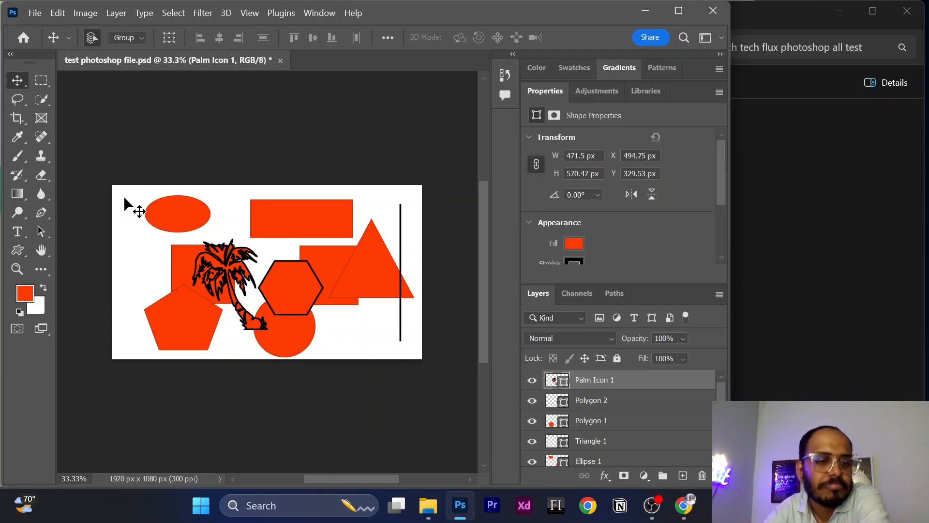
left_click_drag(125, 198, 207, 252)
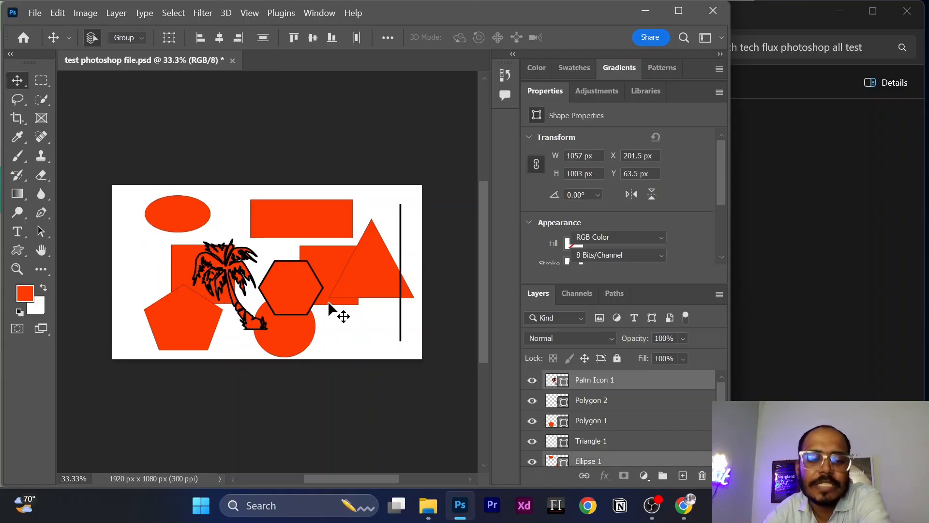
left_click(342, 341)
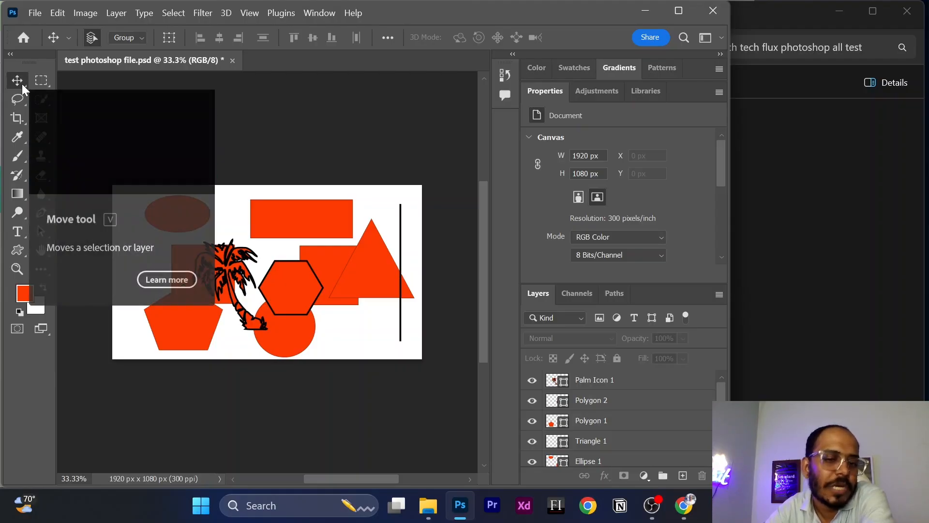
Reposition the upper rectangle against the ellipse, the triangle to about X 1256, Y 497 px, and the palm tree to about X 523, Y 369 px.
left_click_drag(274, 228, 264, 248)
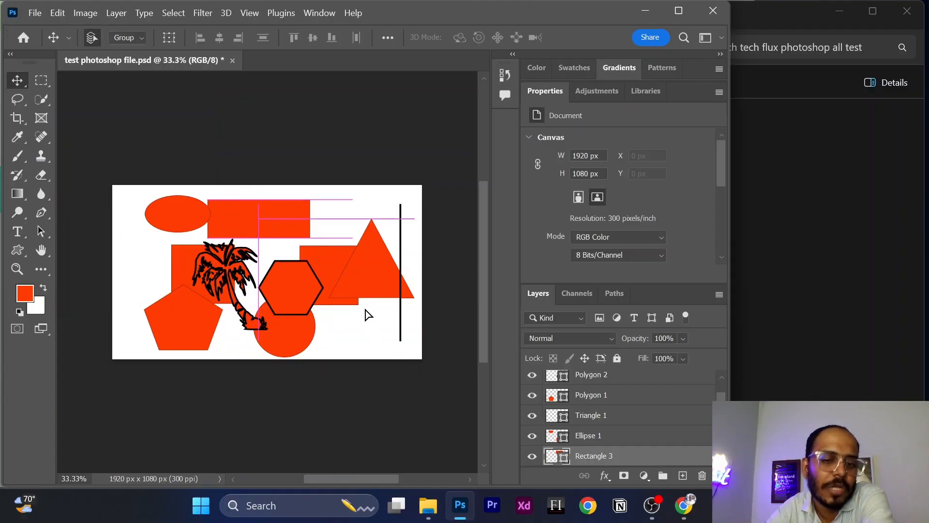
left_click(365, 290)
left_click_drag(366, 289, 365, 325)
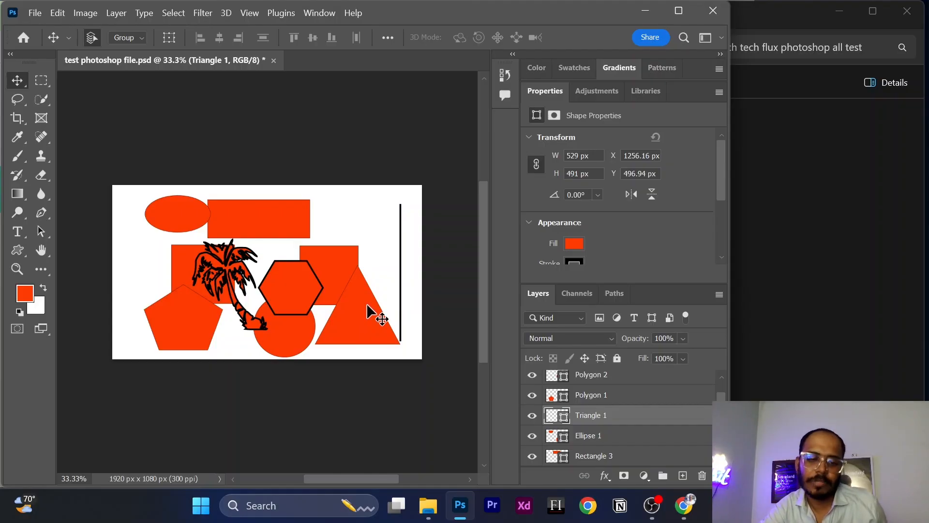
mouse_move(226, 271)
left_mouse_down()
mouse_move(227, 292)
mouse_move(234, 283)
left_mouse_up()
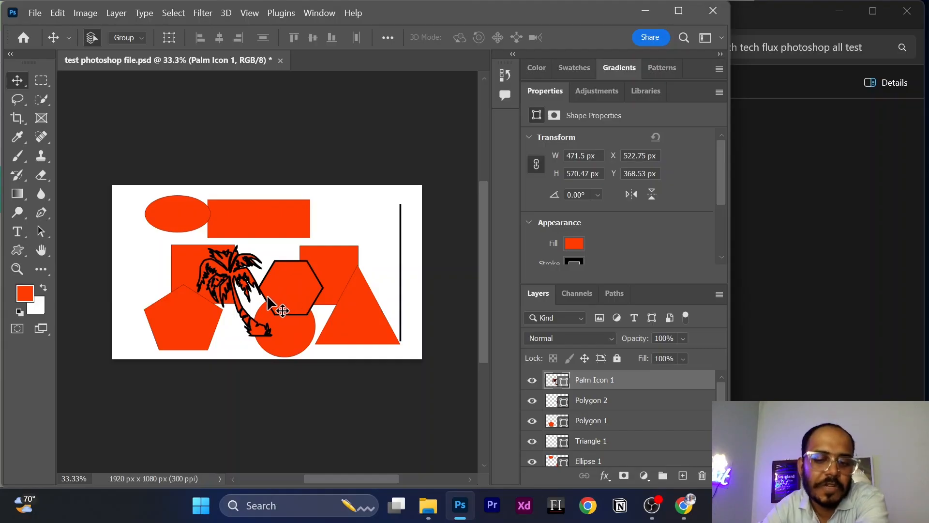
Select the hexagon and vertical line layer and nudge it down in small increments to Y 132 px.
left_click(294, 289)
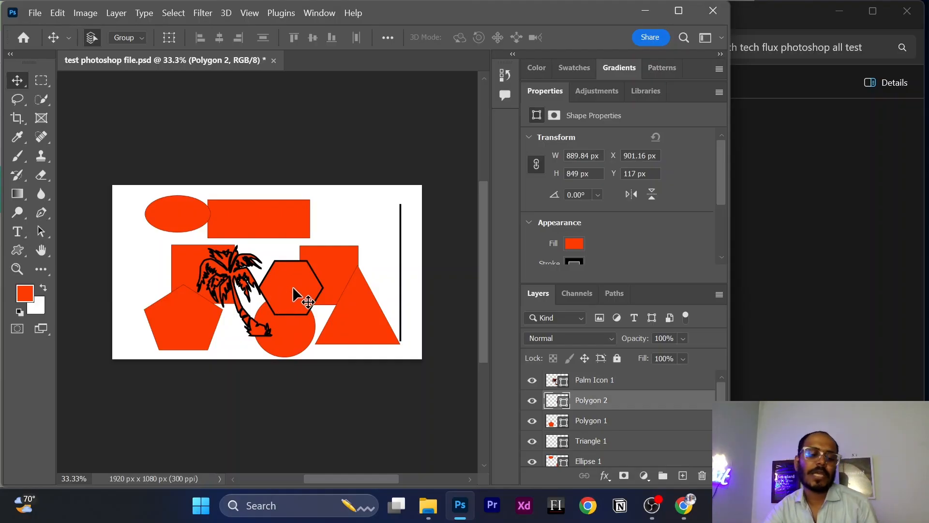
key("Down")
key("Down")
key("Down")
key("Down")
key("Down")
key("Down")
key("Down")
key("Down")
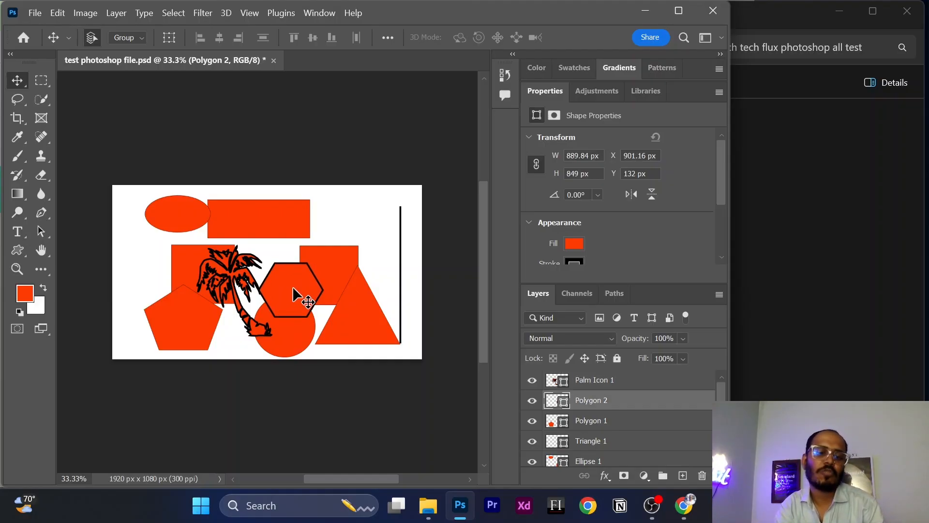
Shift the hexagon and vertical line up in larger increments to about Y 45 px.
key("shift+Up")
key("shift+Up")
key("shift+Up")
key("shift+Up")
key("shift+Up")
key("shift+Up")
key("shift+Up")
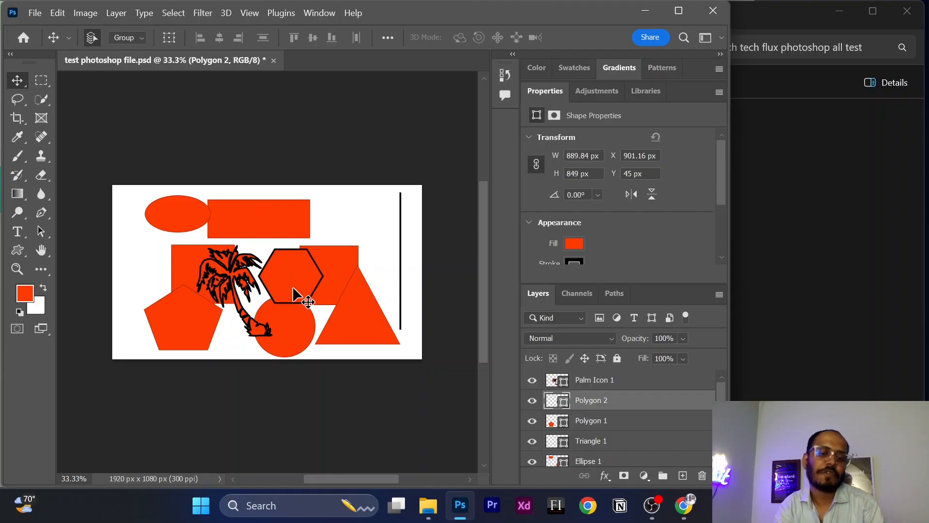
Shift the hexagon and vertical line back down in larger increments to Y 145 px.
key("shift+Down")
key("shift+Down")
key("shift+Down")
key("shift+Down")
key("shift+Down")
key("shift+Down")
key("shift+Down")
key("shift+Down")
key("shift+Down")
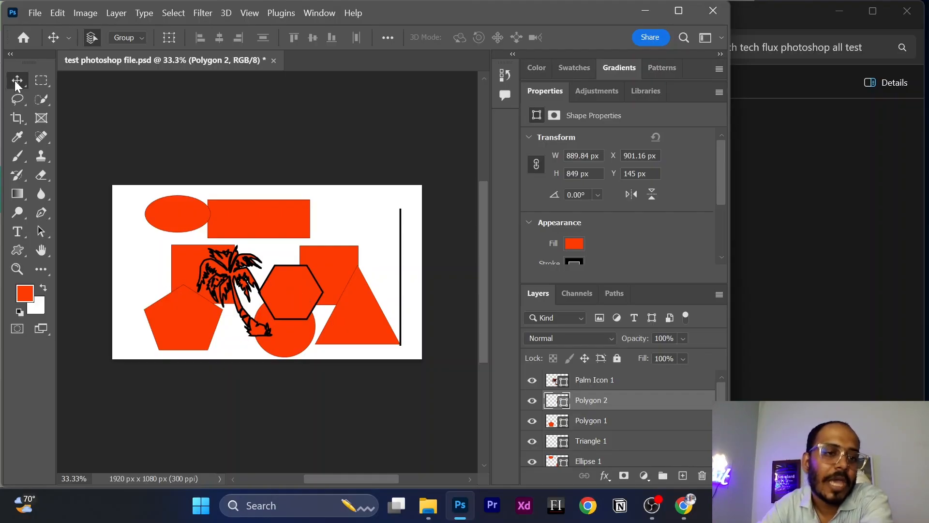
Nudge the upper rectangle horizontally to the right, away from the ellipse, to X 709.5 px.
left_click(268, 221)
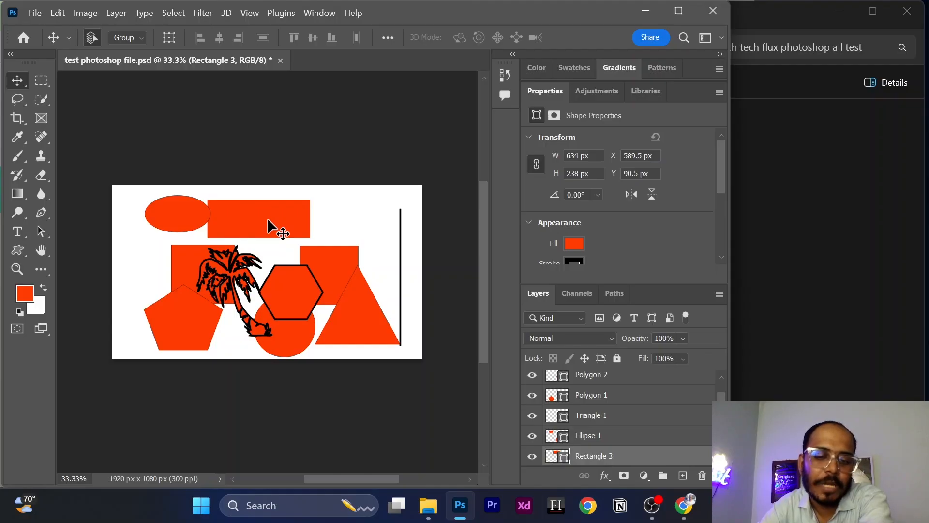
key("Right")
key("Right")
key("Right")
key("Right")
key("Right")
key("Right")
key("Right")
key("Right")
key("Right")
key("Right")
key("Right")
key("Right")
key("Right")
key("Right")
key("Right")
key("Right")
key("Right")
key("Right")
key("Right")
key("Right")
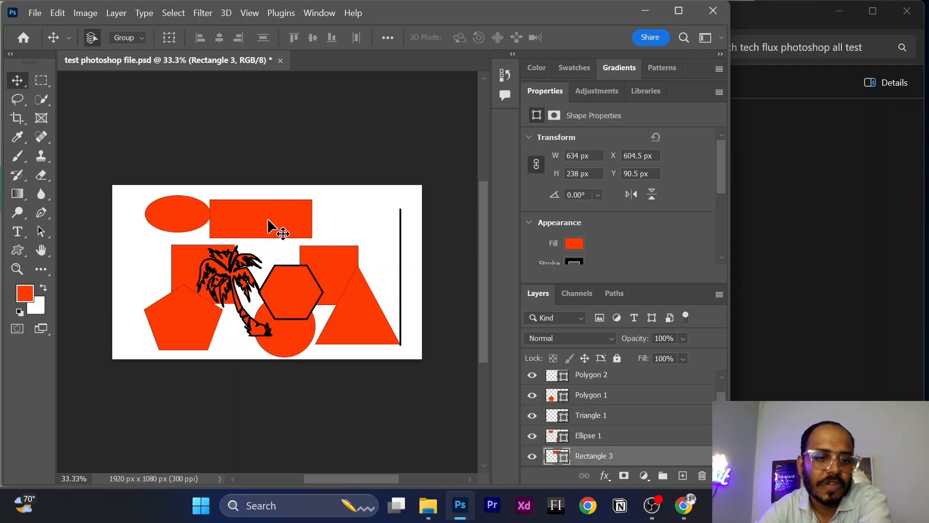
key("Right")
key("Right")
key("Right")
key("Right")
key("Right")
key("Right")
key("Right")
key("Right")
key("Right")
key("Right")
key("Right")
key("Right")
key("Right")
key("Right")
key("Right")
key("Right")
key("Right")
key("Right")
key("Right")
key("Right")
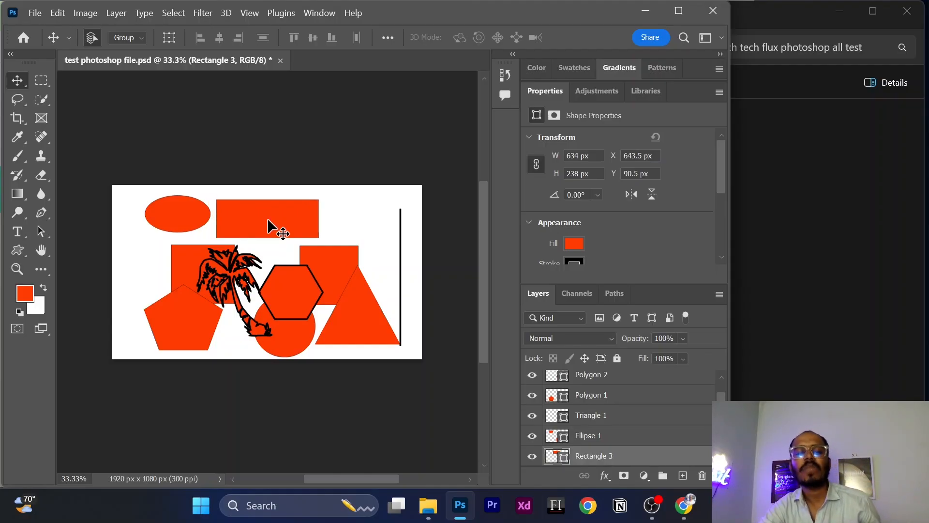
key("Right")
key("Right")
key("Right")
key("Right")
key("Right")
key("Right")
key("Right")
key("Right")
key("Right")
key("Right")
key("Right")
key("Right")
key("Right")
key("Right")
key("Right")
key("Right")
key("Right")
key("Right")
key("Right")
key("Right")
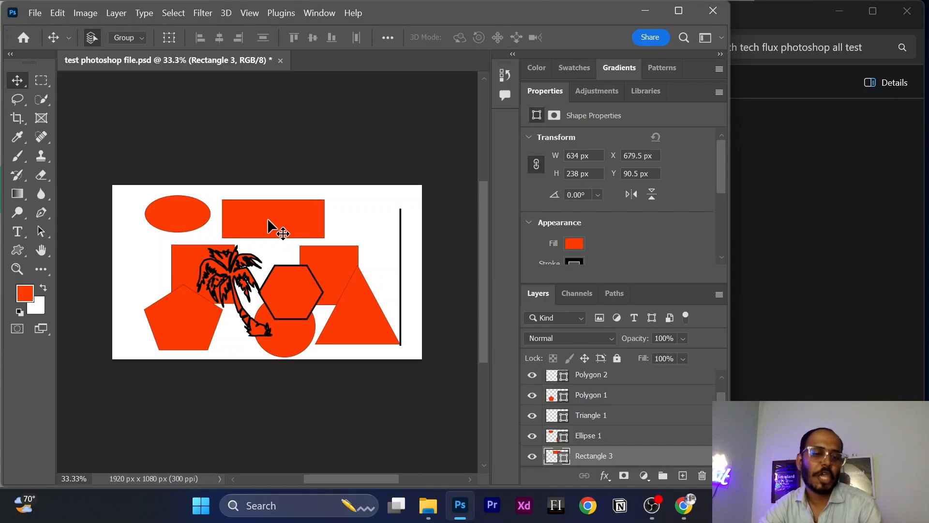
key("Right")
key("Right")
key("Right")
key("Right")
key("Right")
key("Right")
key("Right")
key("Right")
key("Right")
key("Right")
key("Right")
key("Right")
key("Right")
key("Right")
key("Right")
key("Right")
key("Right")
key("Right")
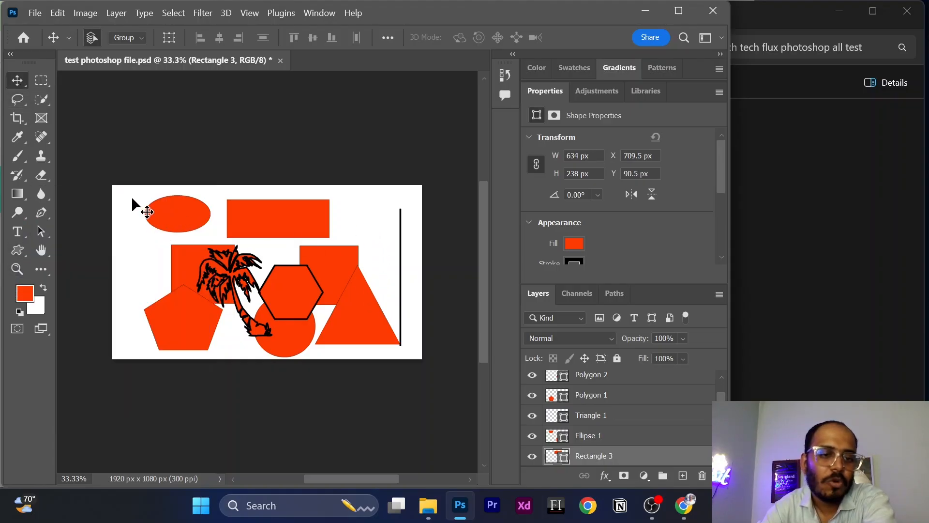
Select all the shapes on the canvas together and delete them, keeping only the white background.
left_click_drag(133, 199, 410, 342)
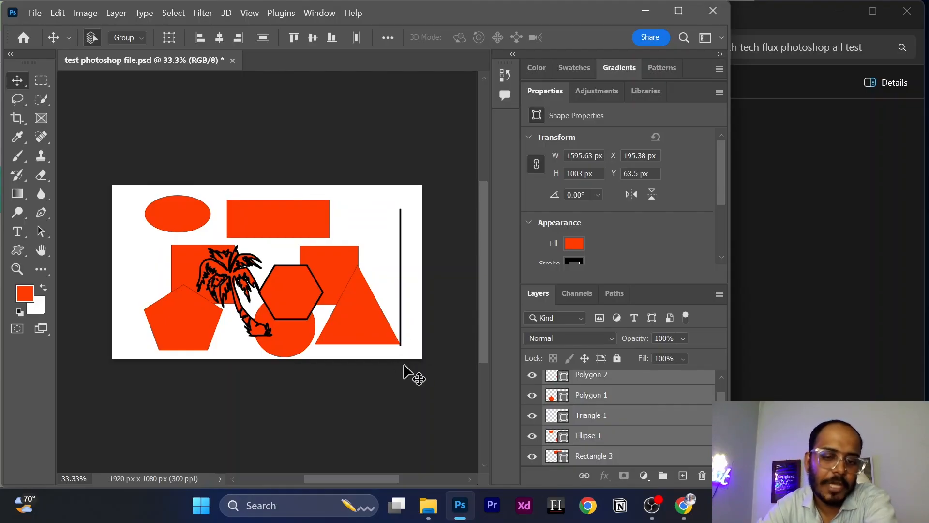
left_click(402, 364)
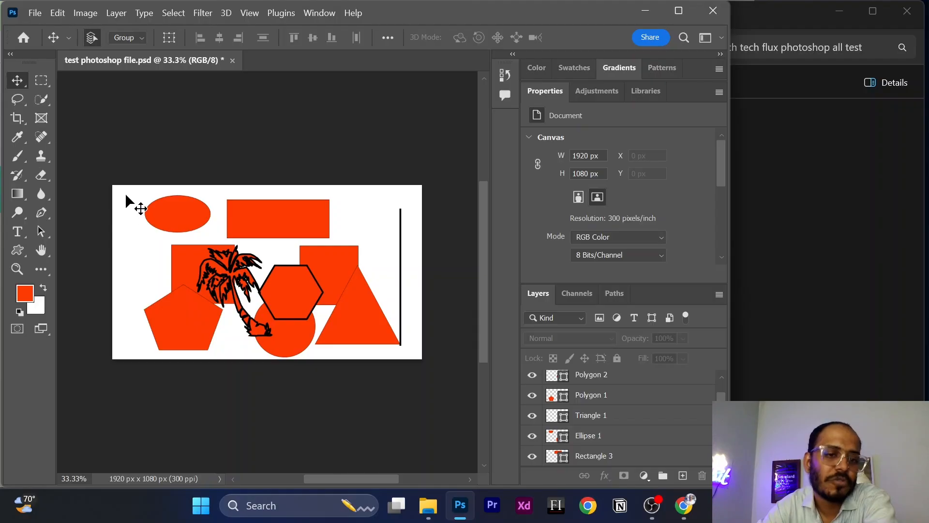
left_click_drag(125, 196, 417, 349)
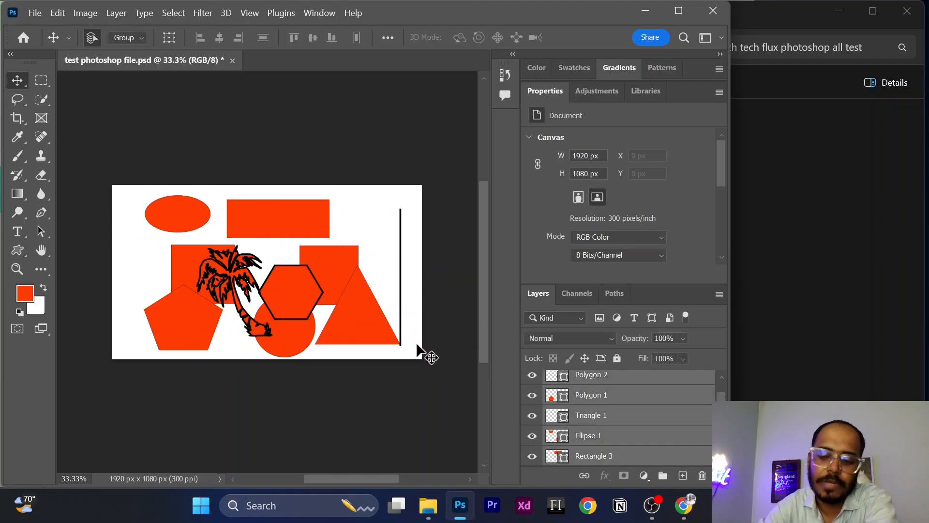
key("Delete")
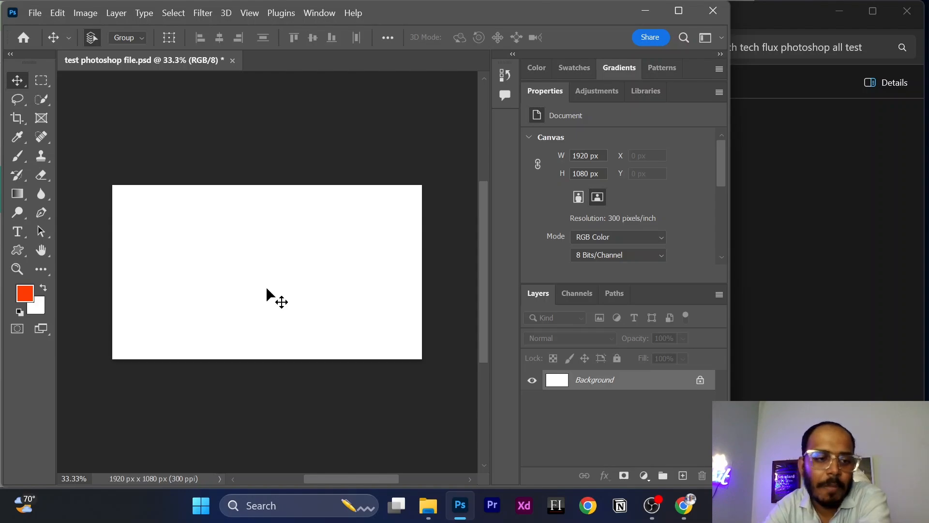
Draw a palm tree about 391 x 397 px on the canvas's left half and a rectangle about 535 x 551 px on its right half.
left_click(17, 250)
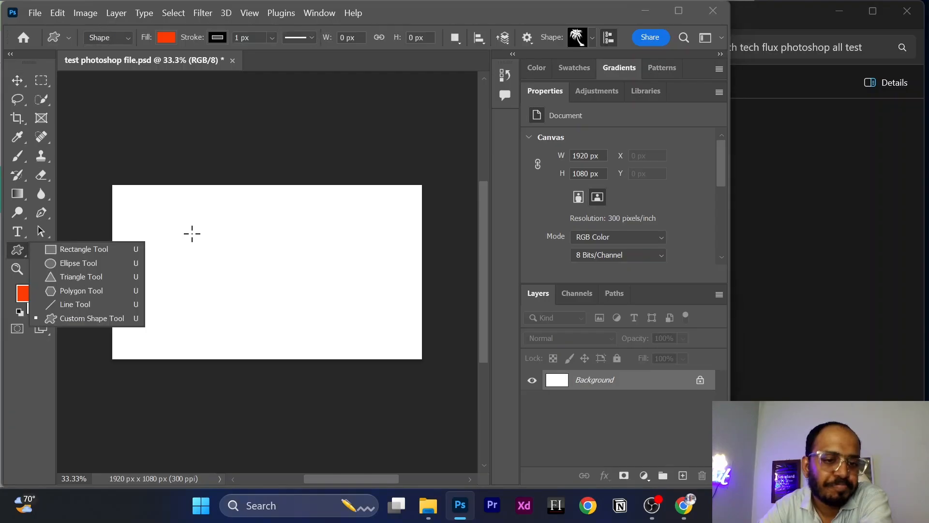
left_click_drag(169, 224, 233, 289)
left_click(20, 249)
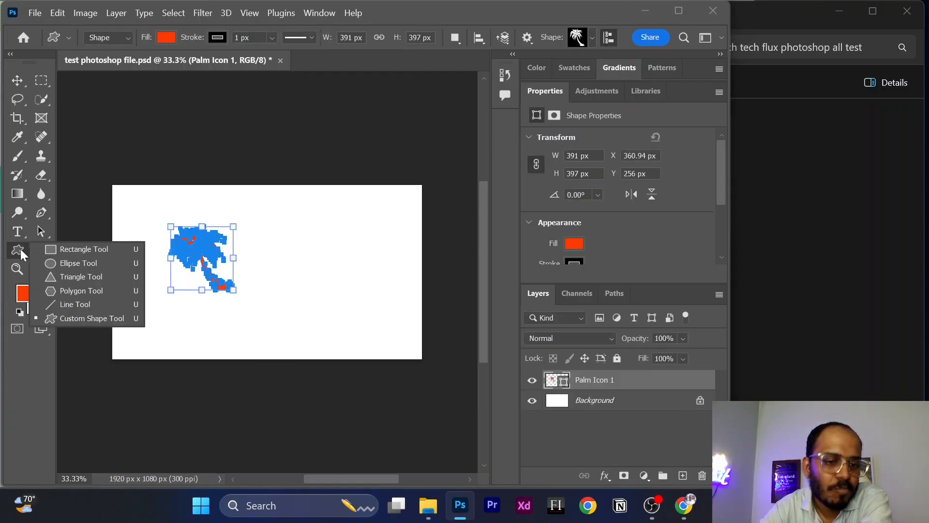
left_click(63, 249)
left_click_drag(280, 243, 368, 332)
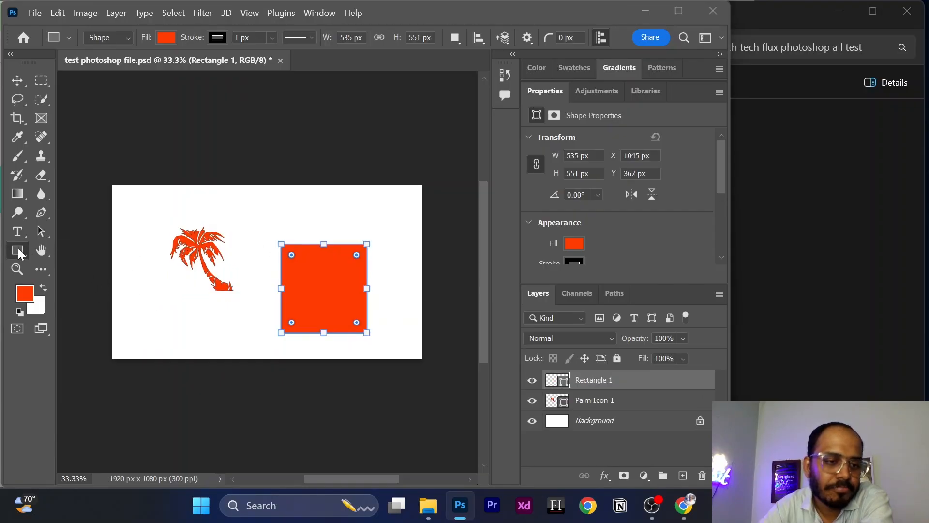
Draw a circle about 294 px in diameter below the palm tree with the Ellipse tool.
left_click(20, 254)
left_click(62, 261)
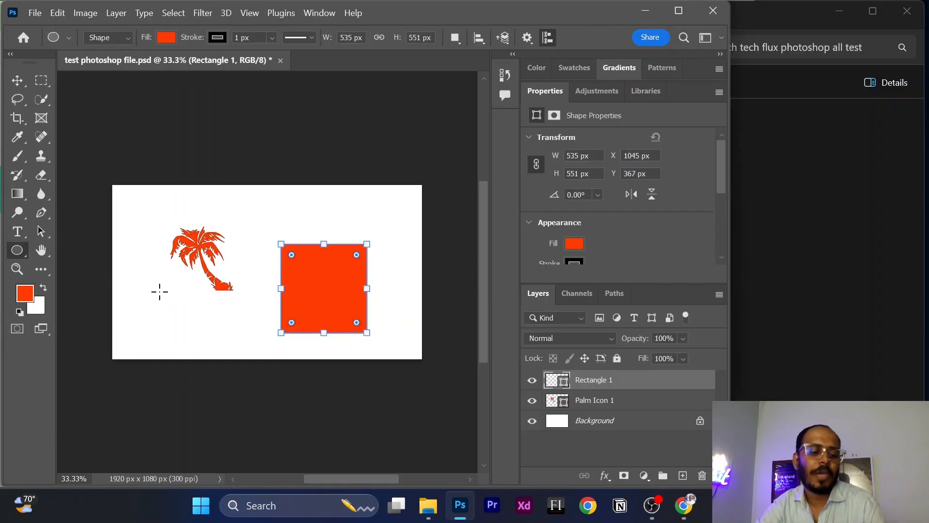
left_click_drag(155, 293, 203, 338)
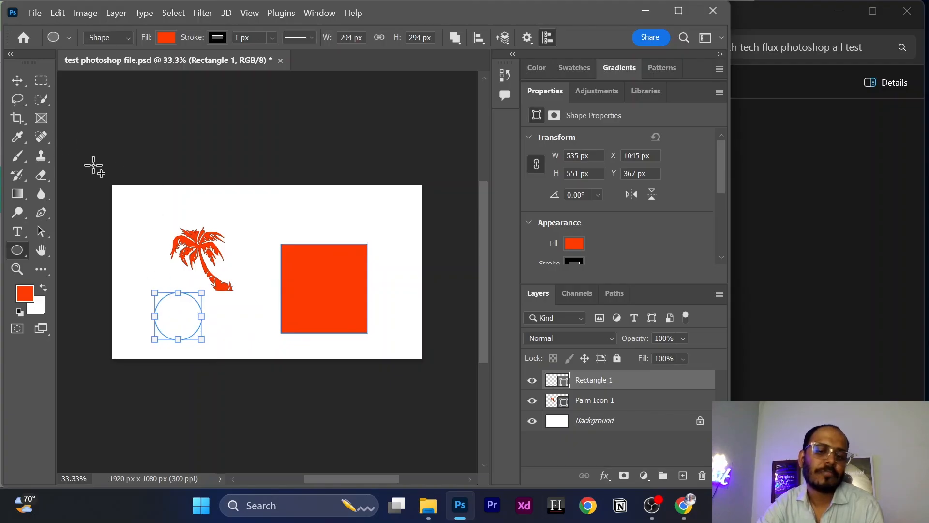
Select the palm tree, circle and rectangle together with the Move tool, and clear the selection.
left_click(18, 80)
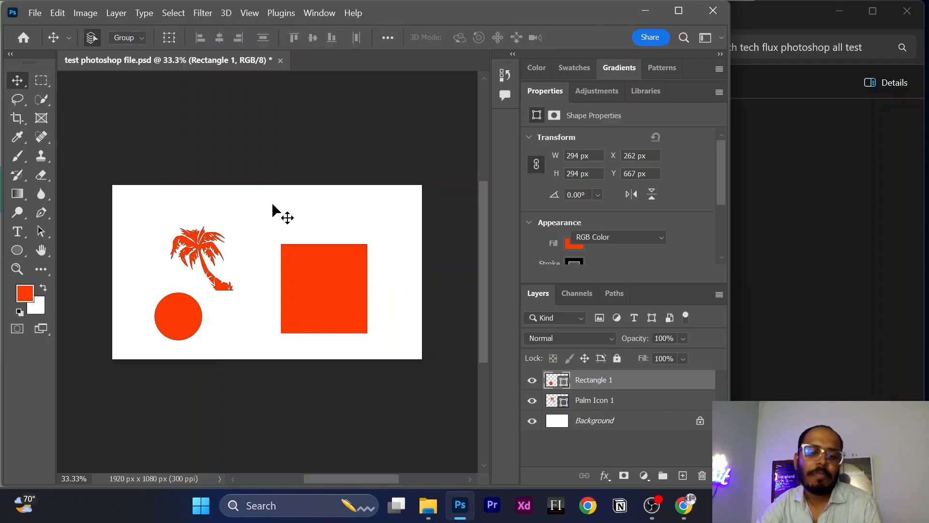
left_click(272, 209)
left_click_drag(154, 214, 308, 331)
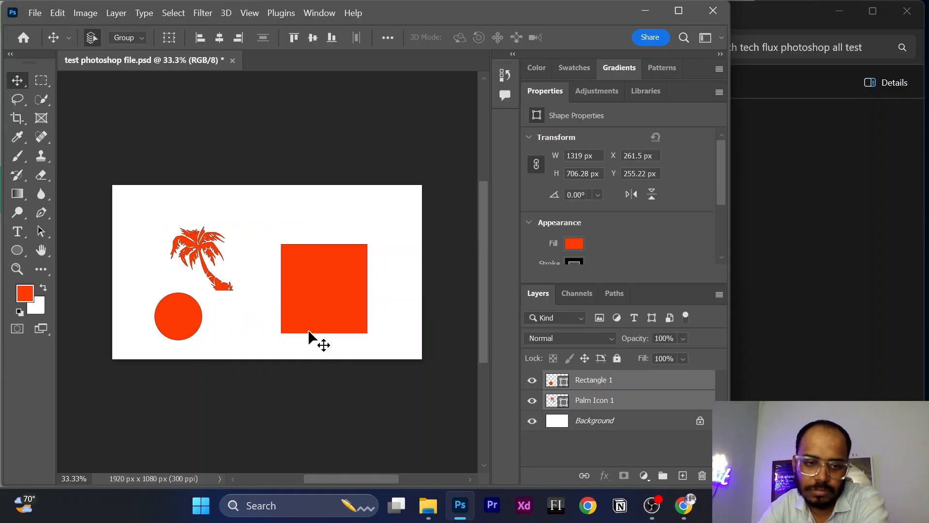
left_click(307, 223)
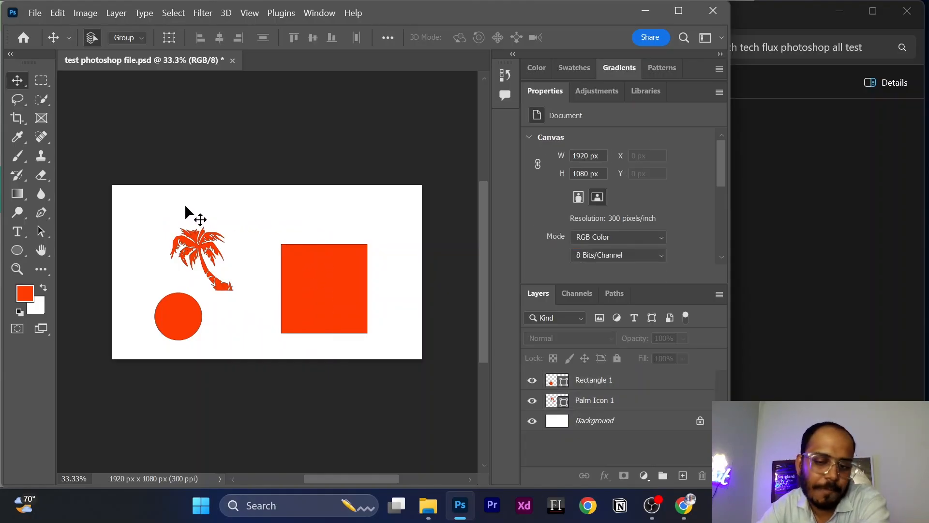
Select the palm tree and the rectangle in turn, and add a new empty layer above the shapes and delete it.
left_click(202, 250)
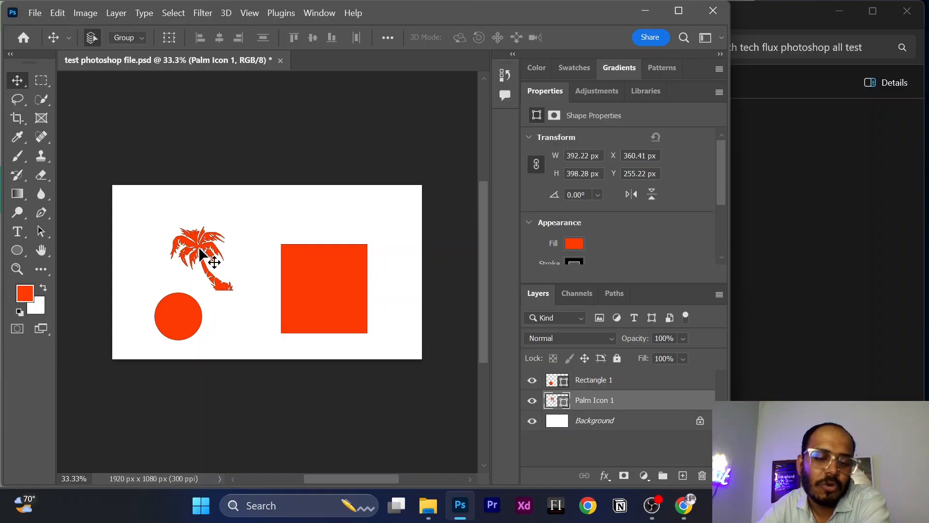
left_click(297, 290)
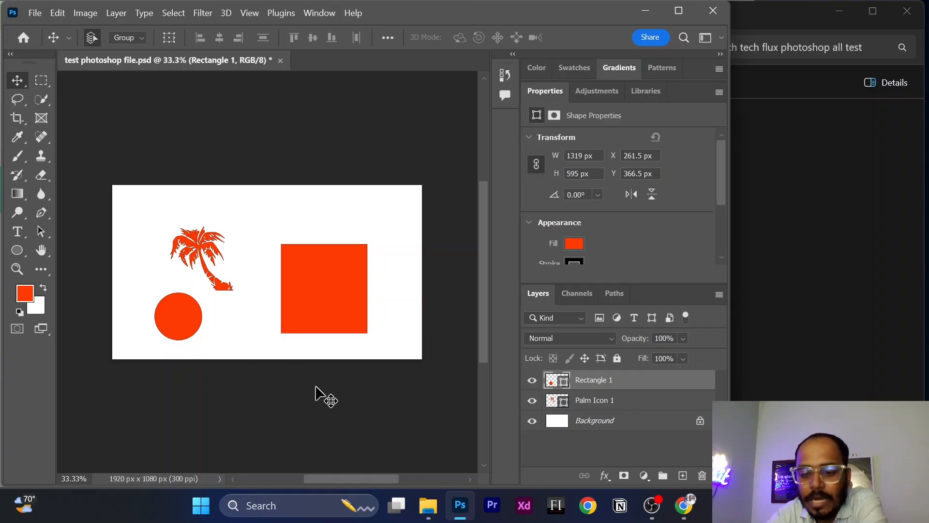
left_click(683, 476)
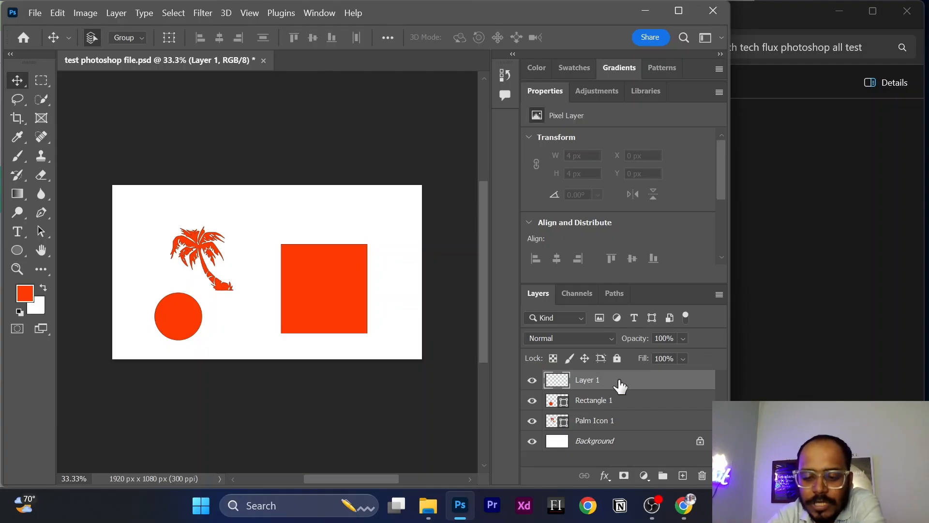
key("Delete")
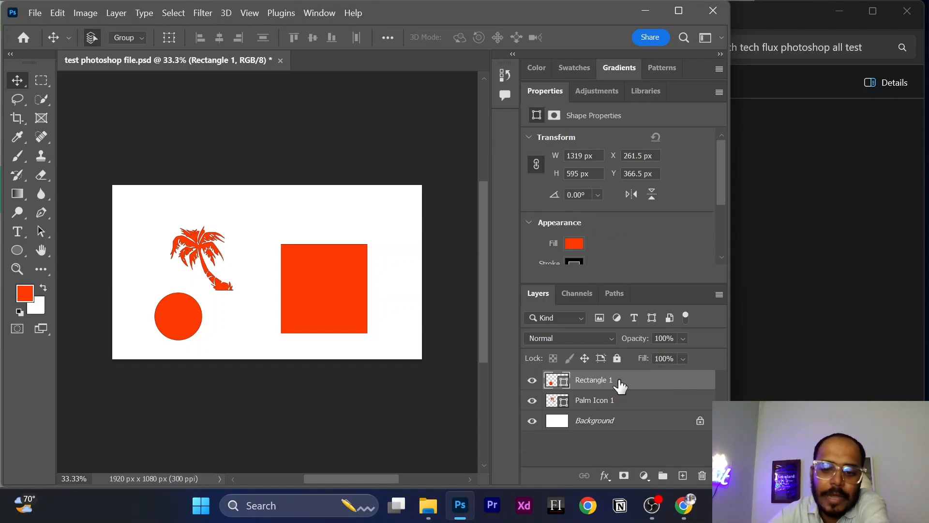
Hide the palm tree's layer and show it again, and move the palm tree down beside the circle.
left_click(198, 251)
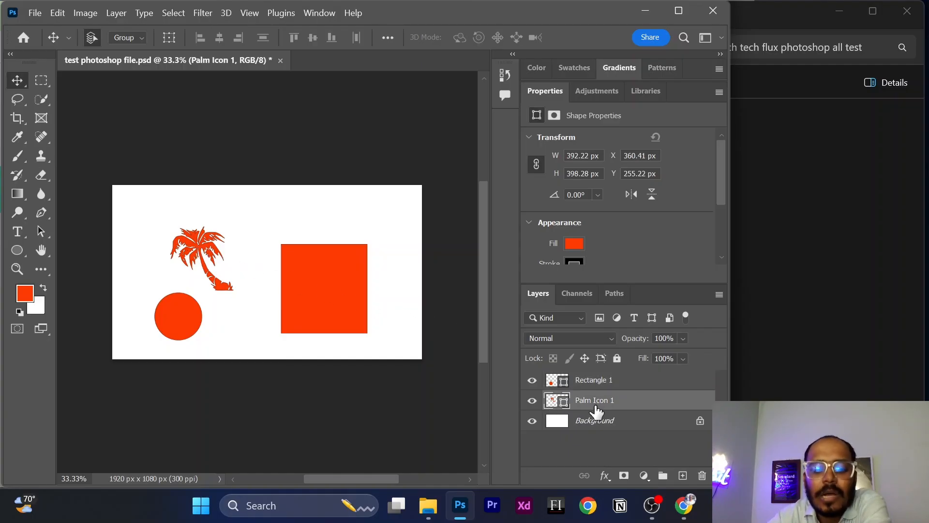
left_click(533, 401)
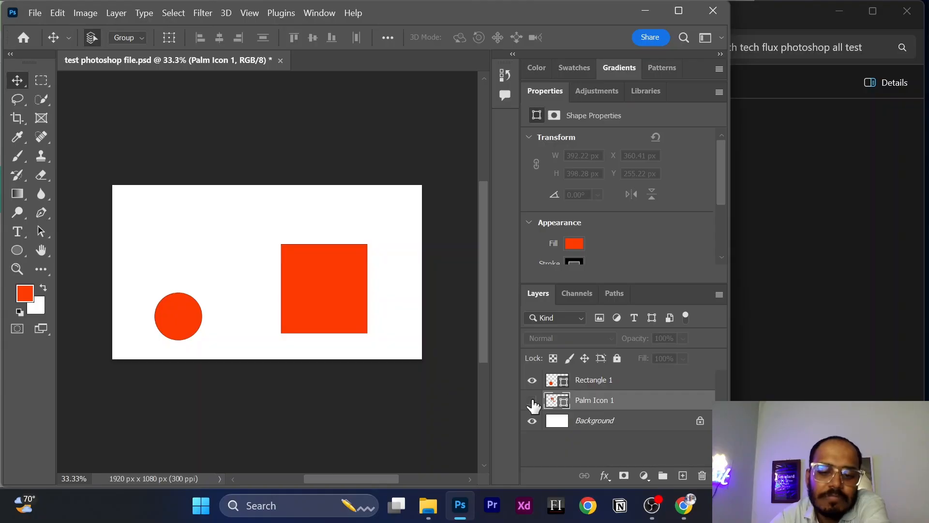
left_click(533, 401)
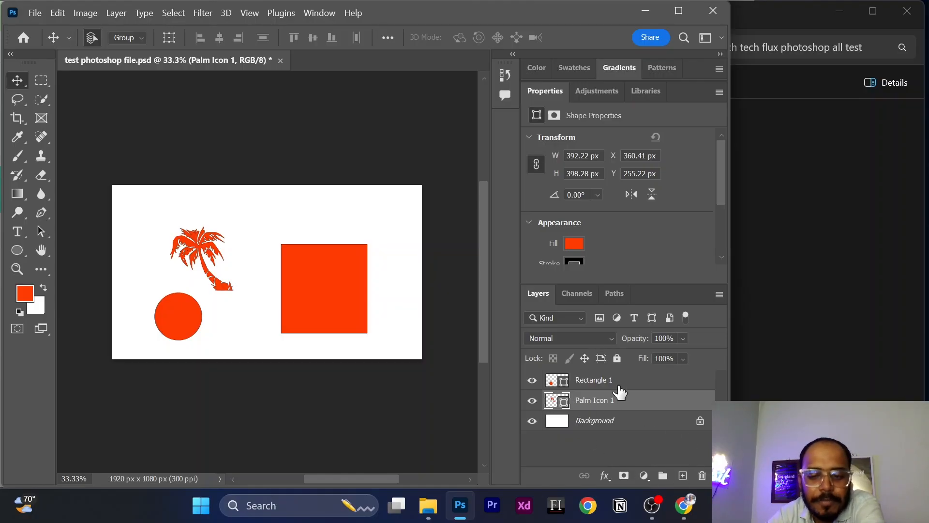
left_click_drag(207, 245, 235, 304)
Add the text "sdfsdfdsfsdf" above the palm tree, on a layer directly over the Background layer.
left_click(623, 423)
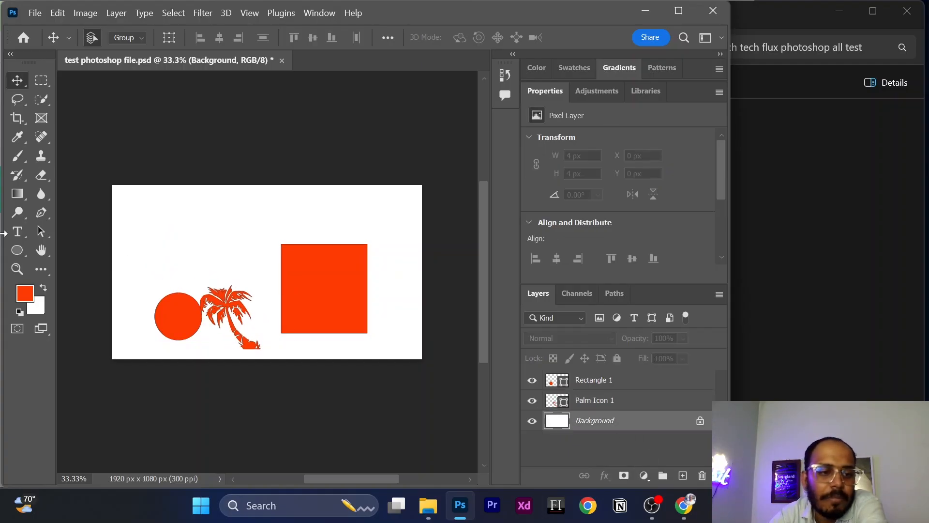
left_click(15, 235)
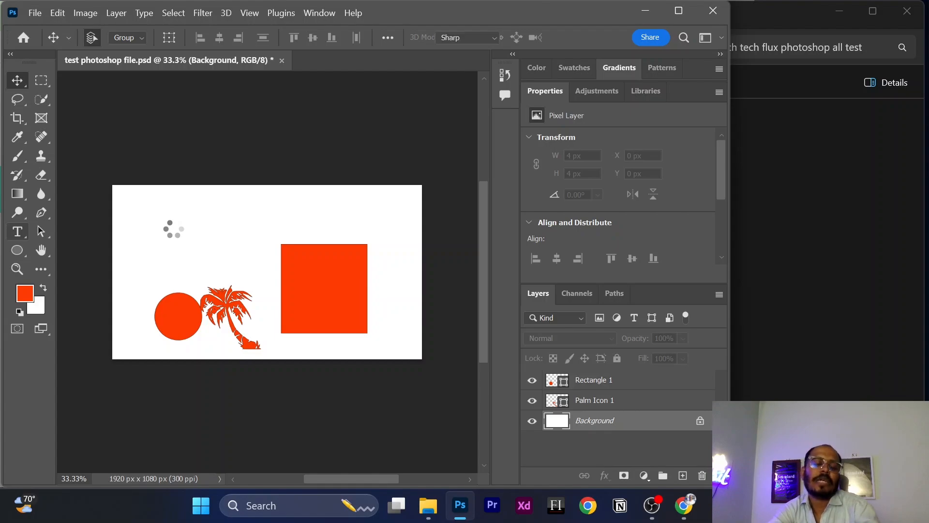
left_click(189, 229)
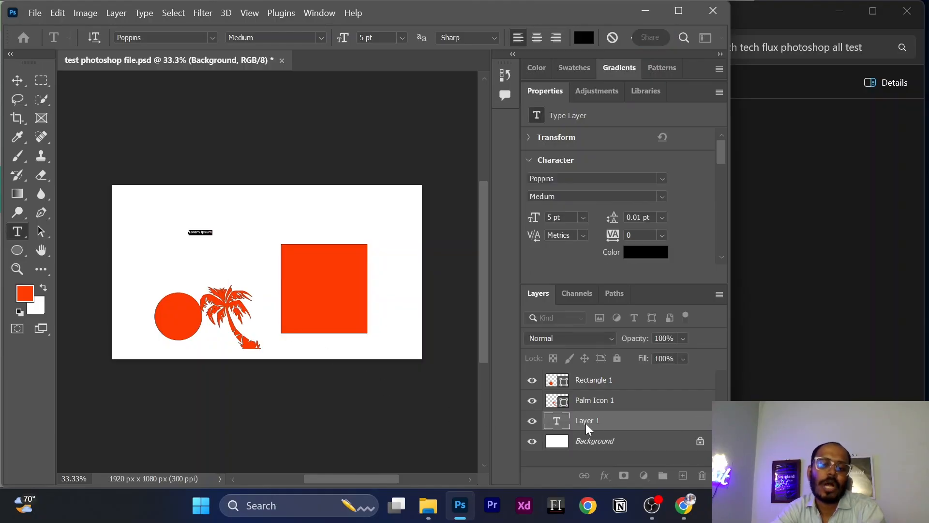
type("dddddddddd")
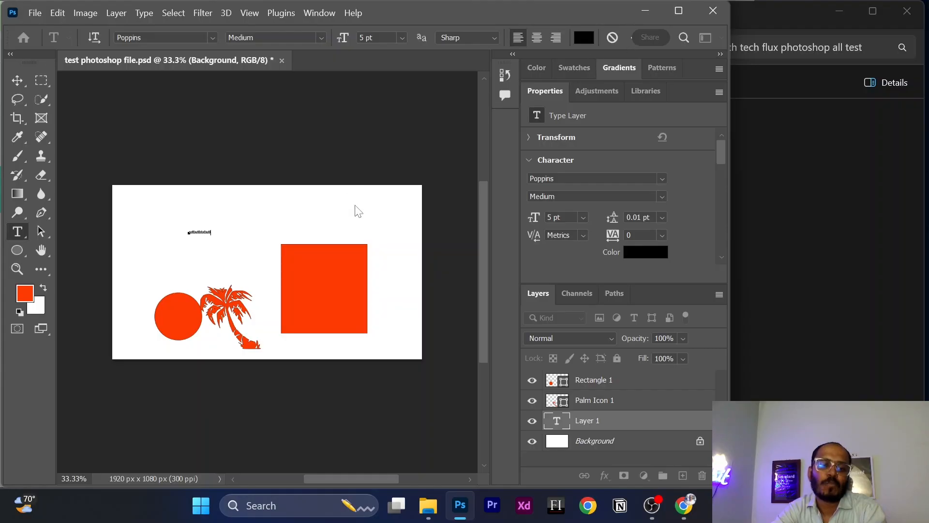
left_click(17, 81)
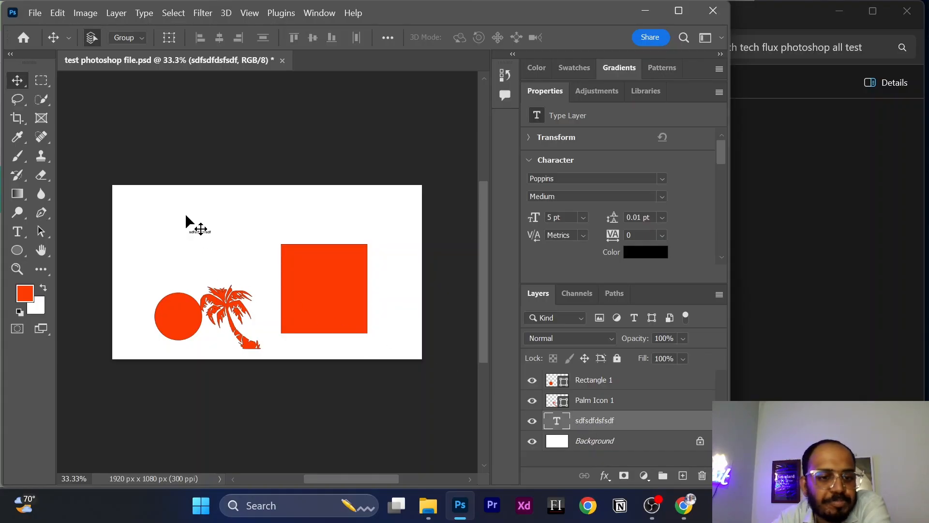
Delete the text line and all the remaining shapes, keeping only the white background.
left_click(199, 232)
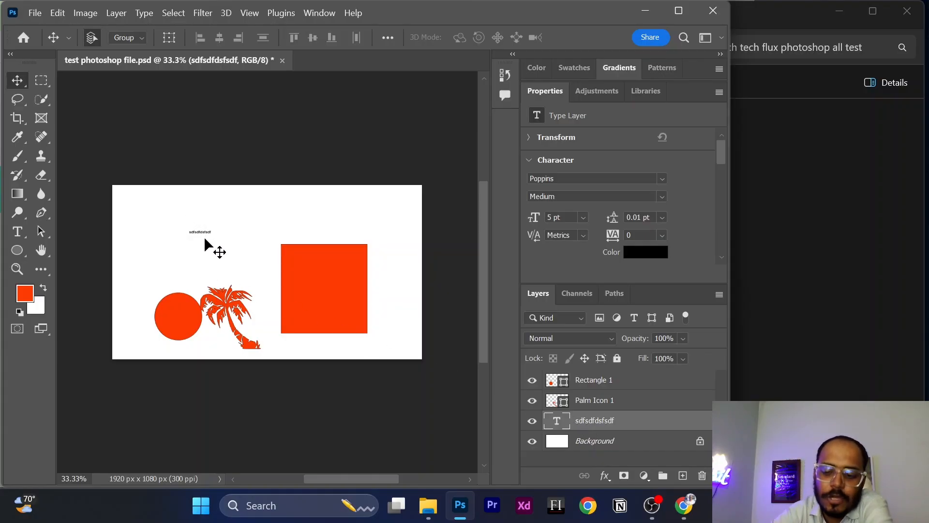
key("Delete")
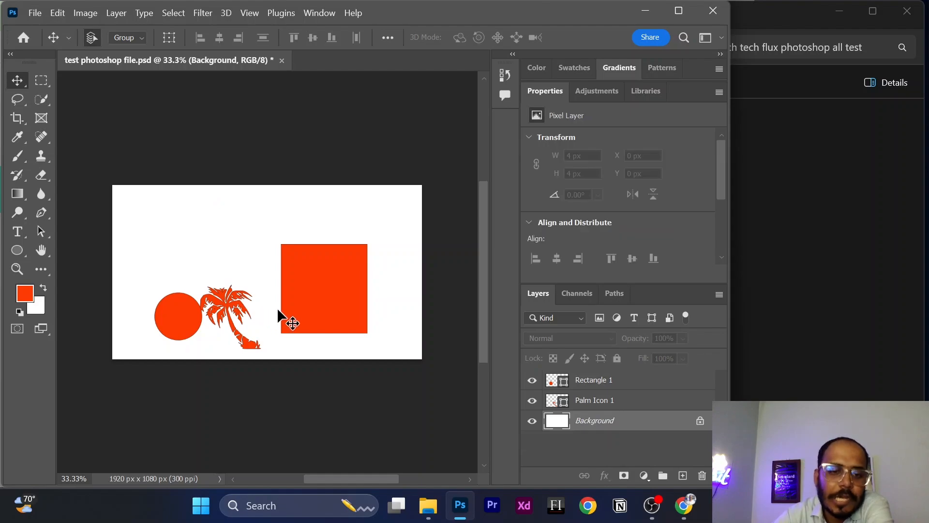
left_click_drag(150, 245, 332, 357)
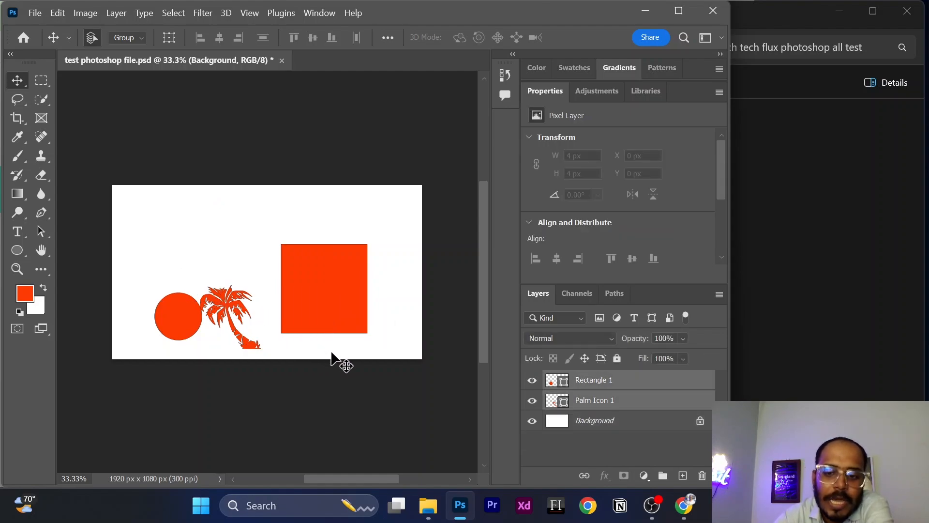
key("Delete")
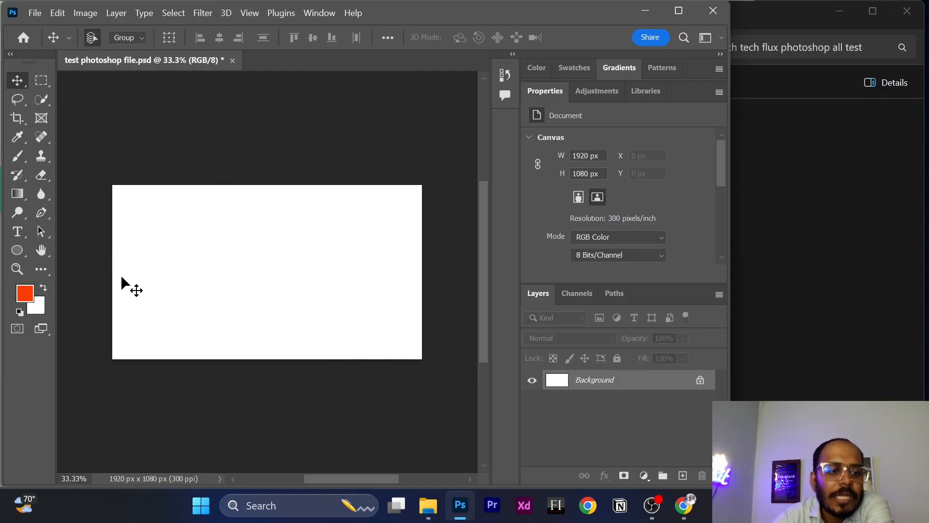
Switch back and forth between the Horizontal Type tool and the Move tool.
left_click(21, 232)
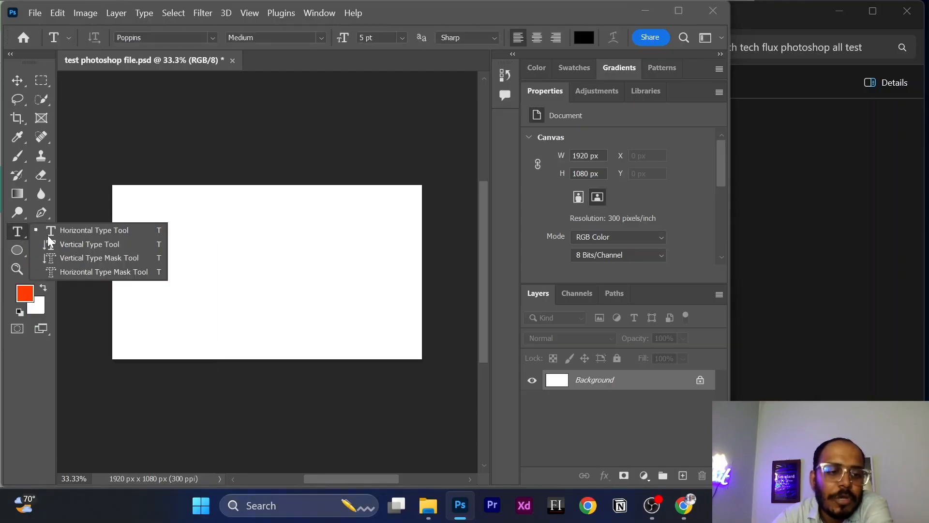
left_click(91, 234)
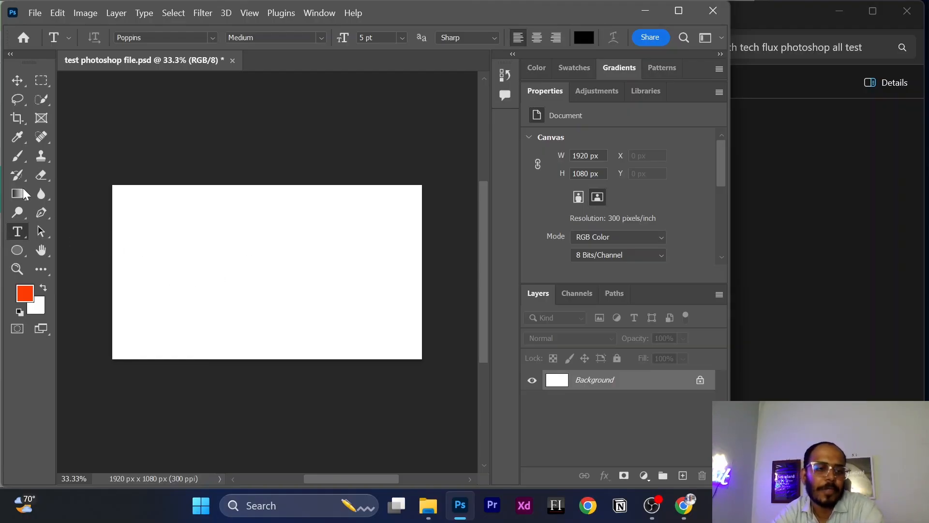
left_click(22, 82)
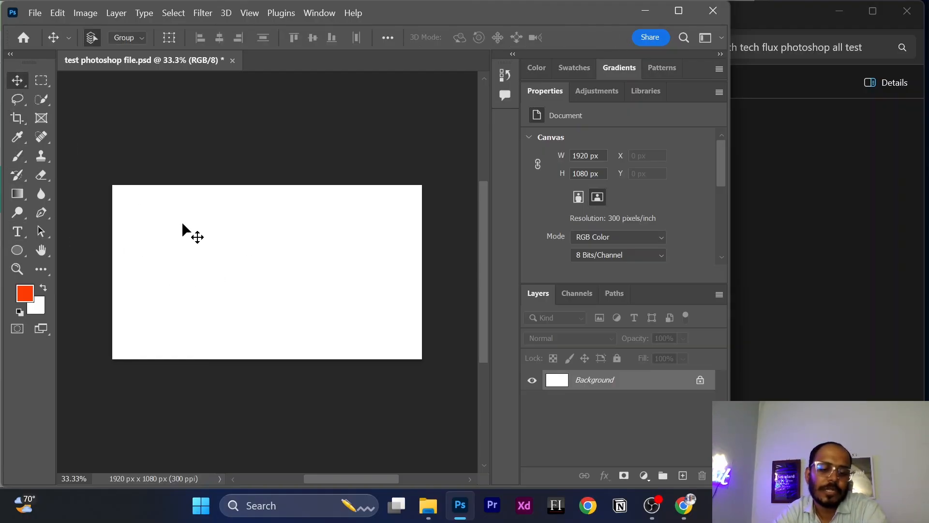
key("t")
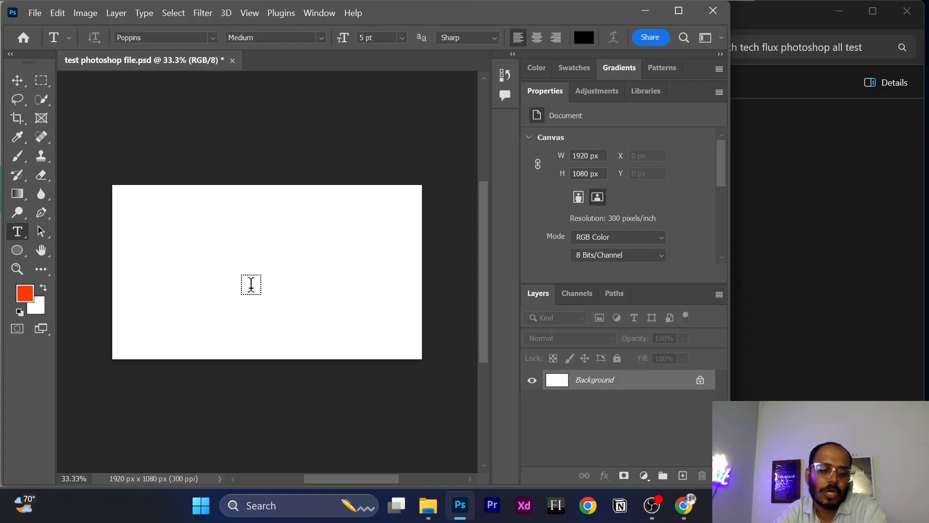
key("v")
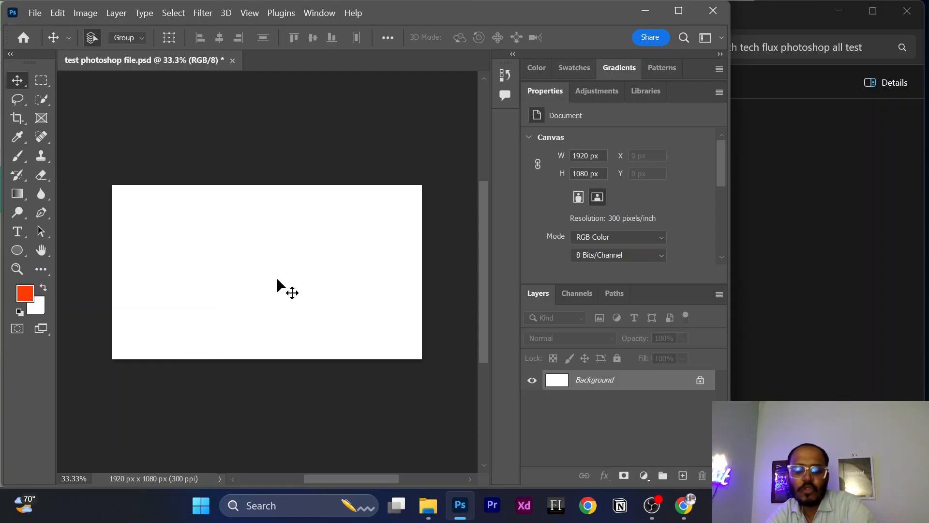
Add the horizontal text "Tech Flux" near the middle of the canvas and commit it with the Move tool.
key("t")
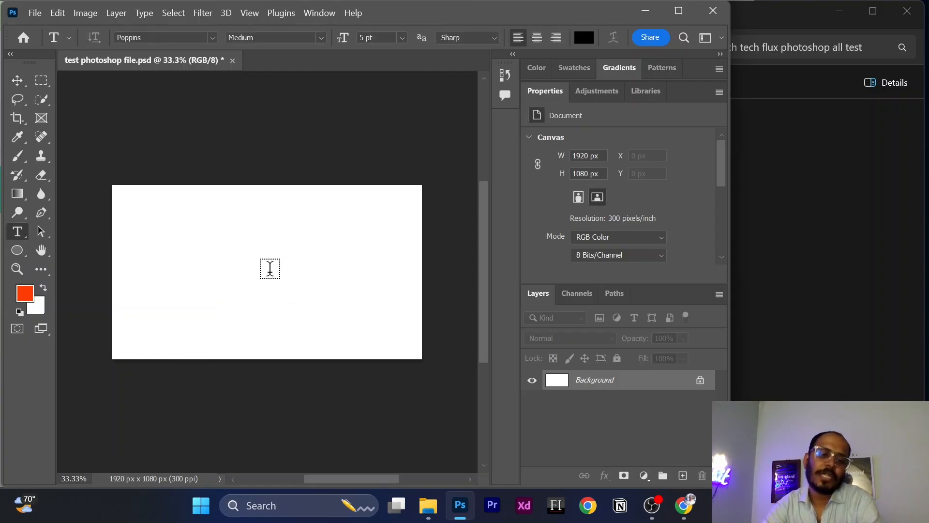
left_click(231, 271)
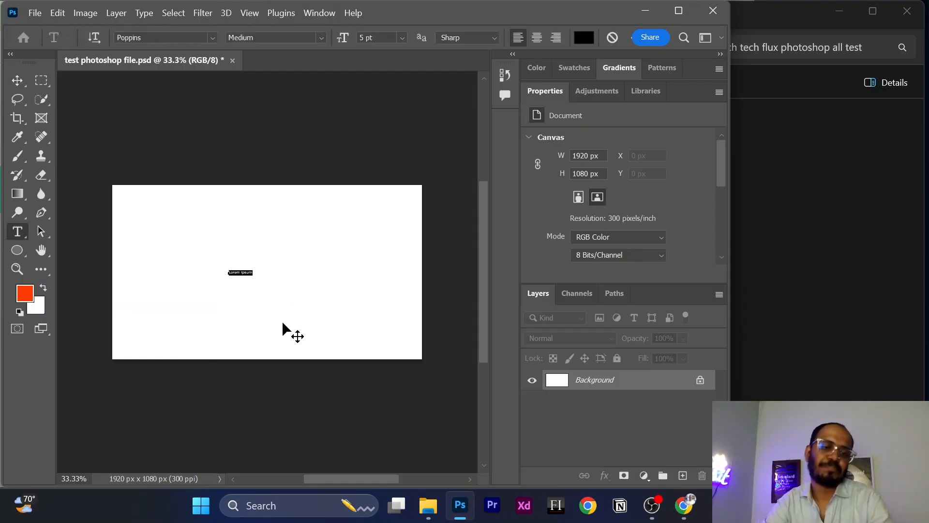
type("T")
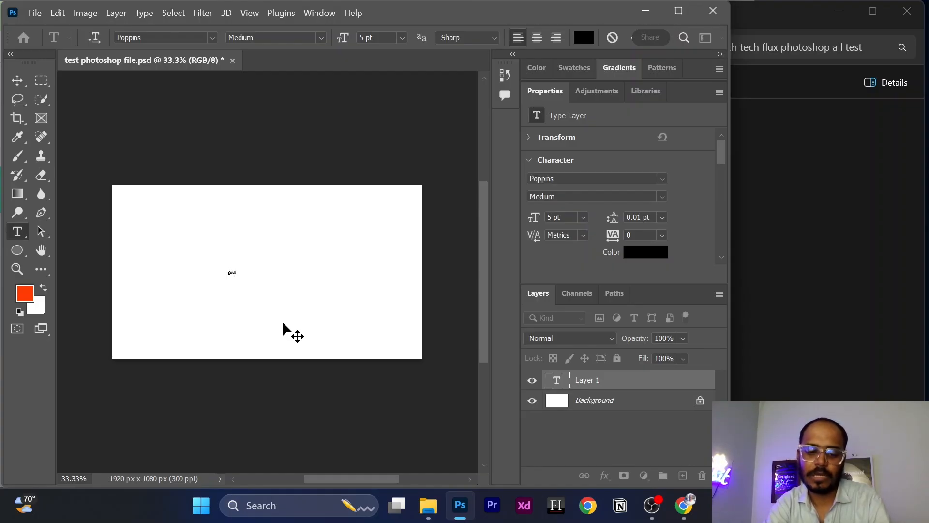
key("BackSpace")
key("BackSpace")
key("BackSpace")
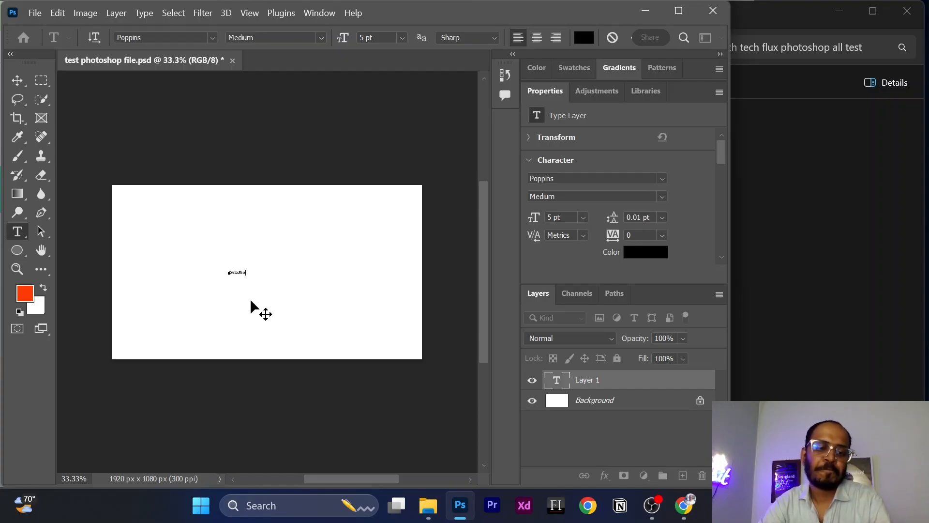
left_click(18, 80)
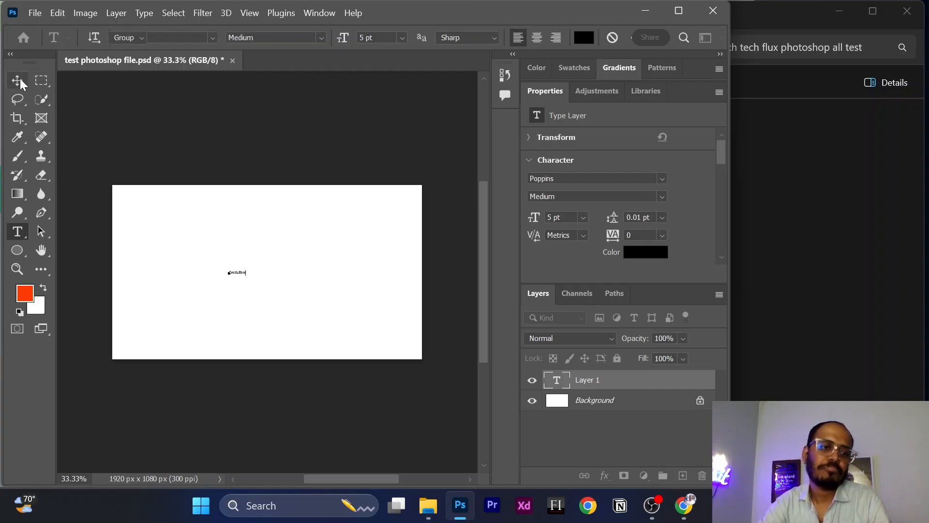
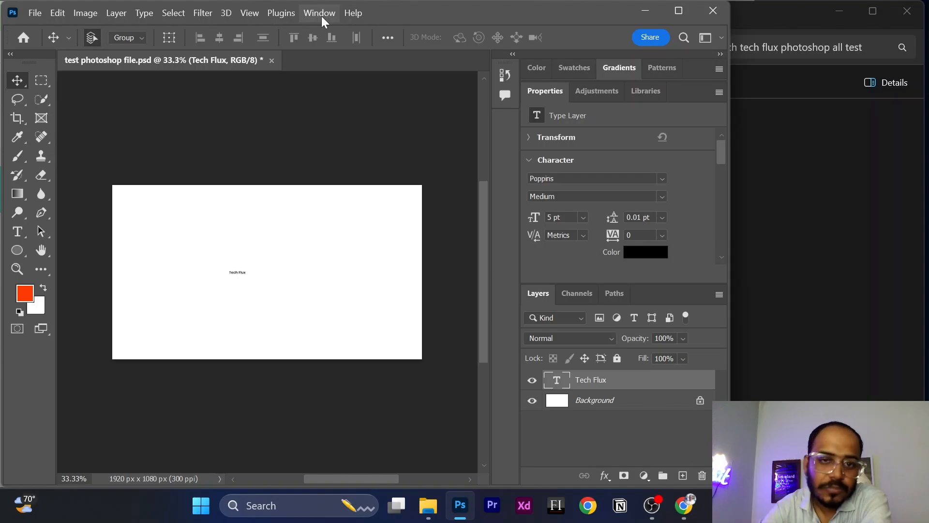
Show the Character panel with the "Tech Flux" text layer selected.
left_click(319, 13)
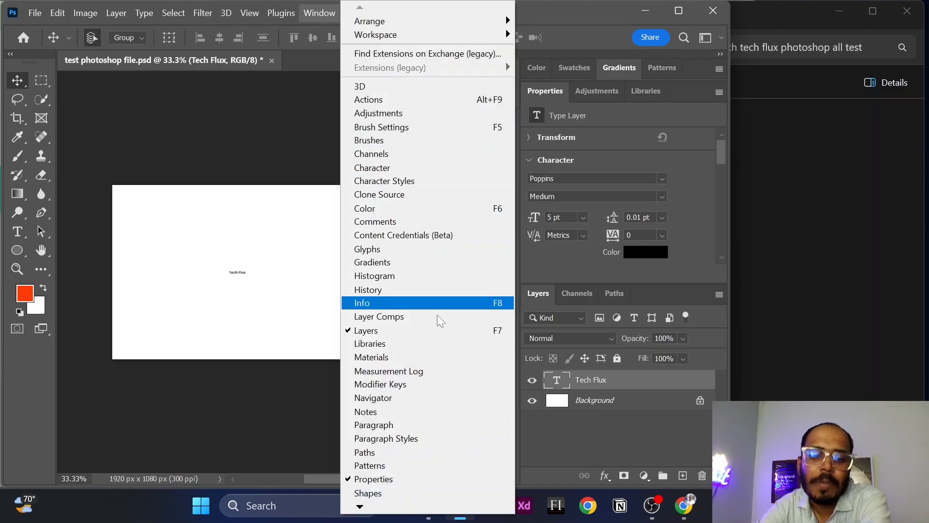
left_click(425, 168)
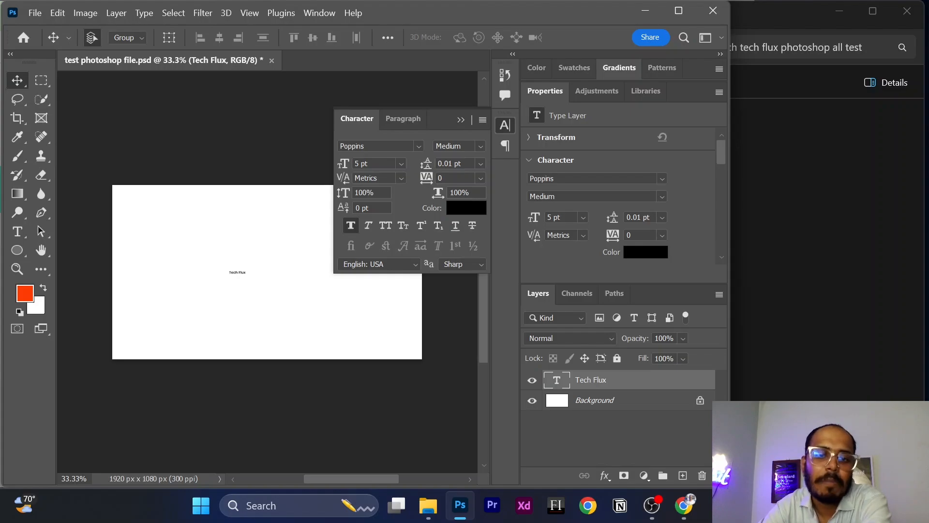
left_click(327, 20)
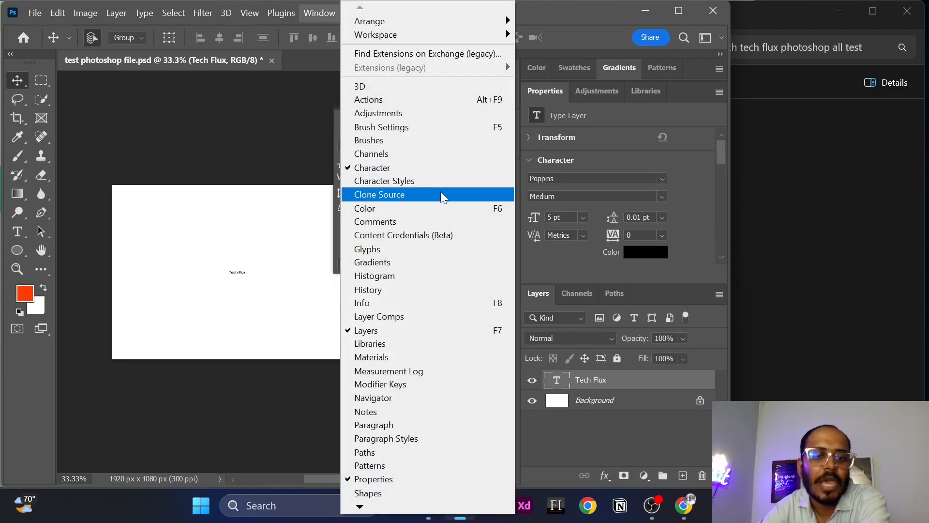
left_click(220, 267)
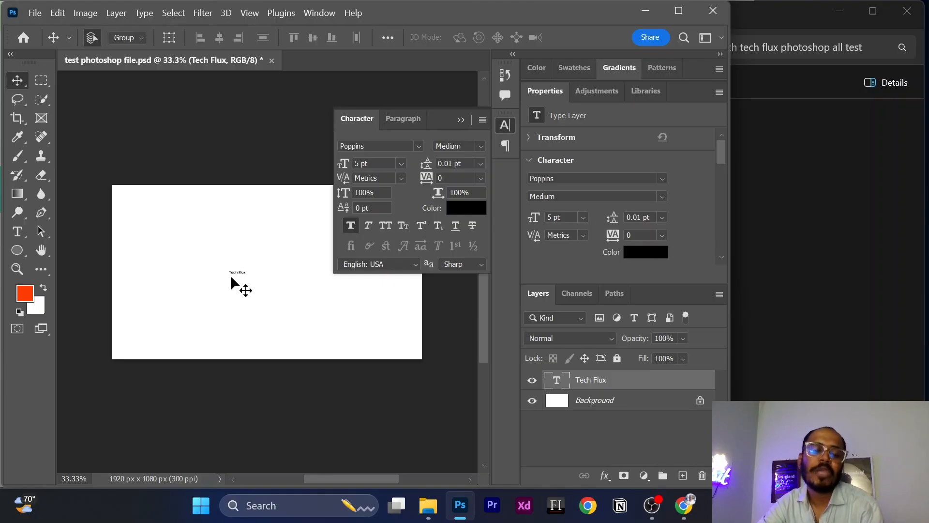
Zoom in on the "Tech Flux" text to 200% with the Zoom tool and back out to 100%.
left_click(18, 271)
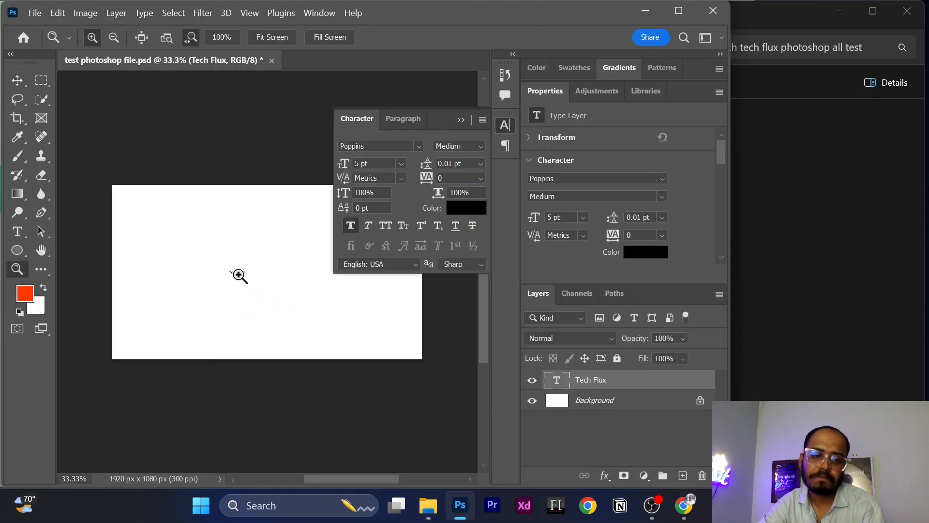
left_click(239, 275)
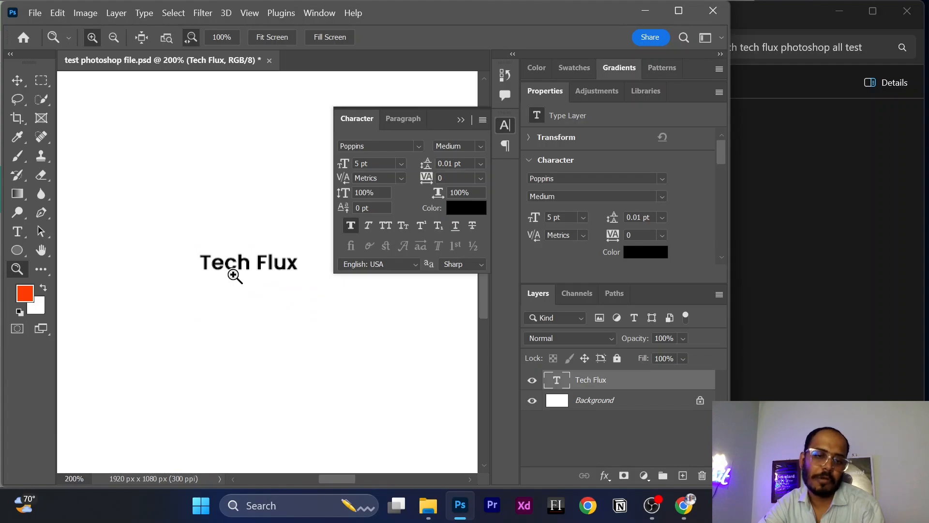
key("alt")
left_click(234, 275, "alt")
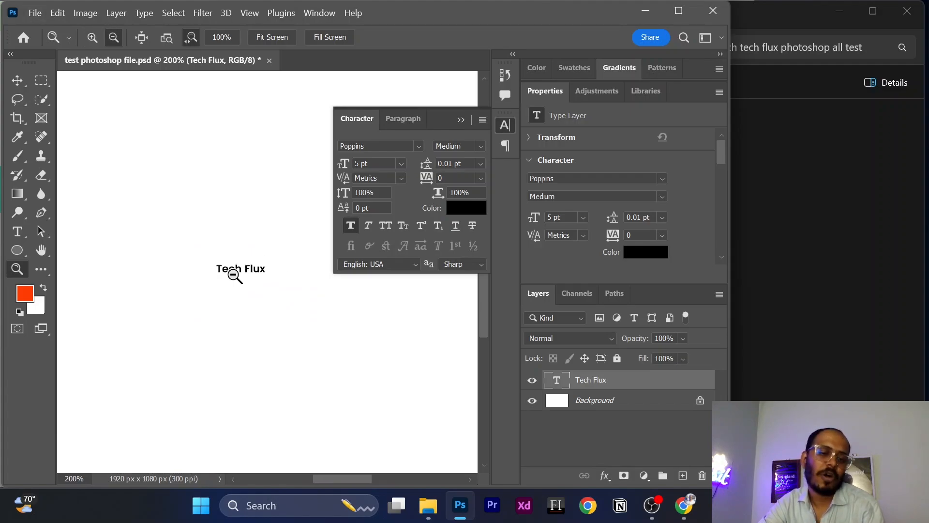
key("alt")
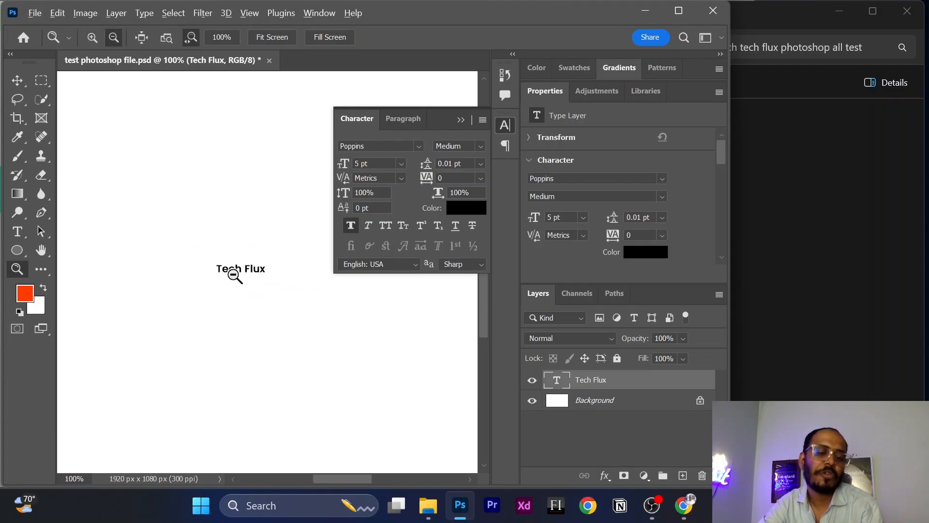
Zoom out to 33.3% with the Zoom tool and return to the Move tool.
left_click(234, 275, "alt")
left_click(234, 274, "alt")
left_click(235, 275, "alt")
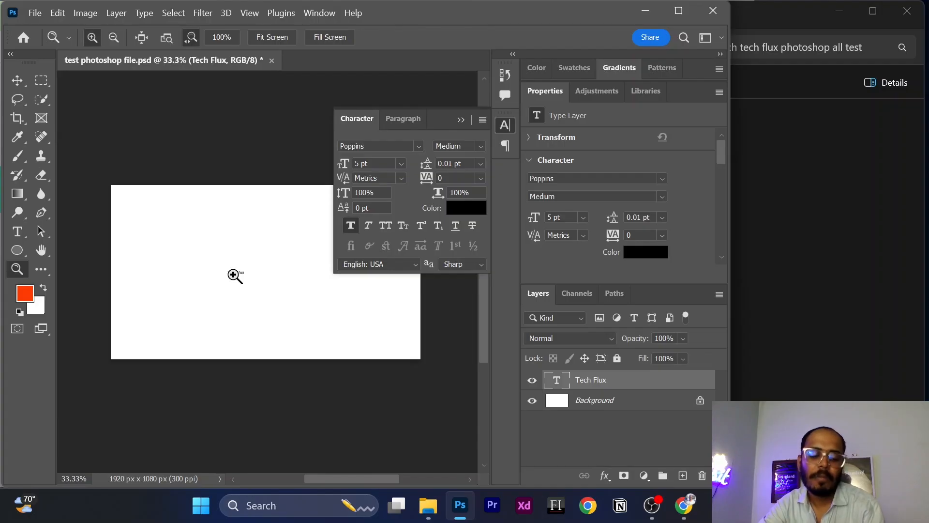
key("v")
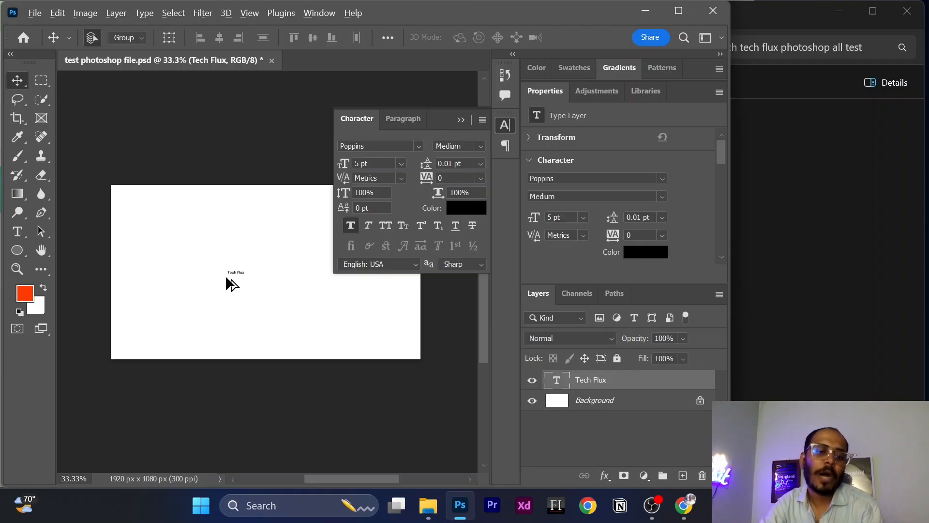
Zoom in and out around the "Tech Flux" text with the Move tool active, panning the canvas to bring the text into view.
scroll(231, 276, "up", 5)
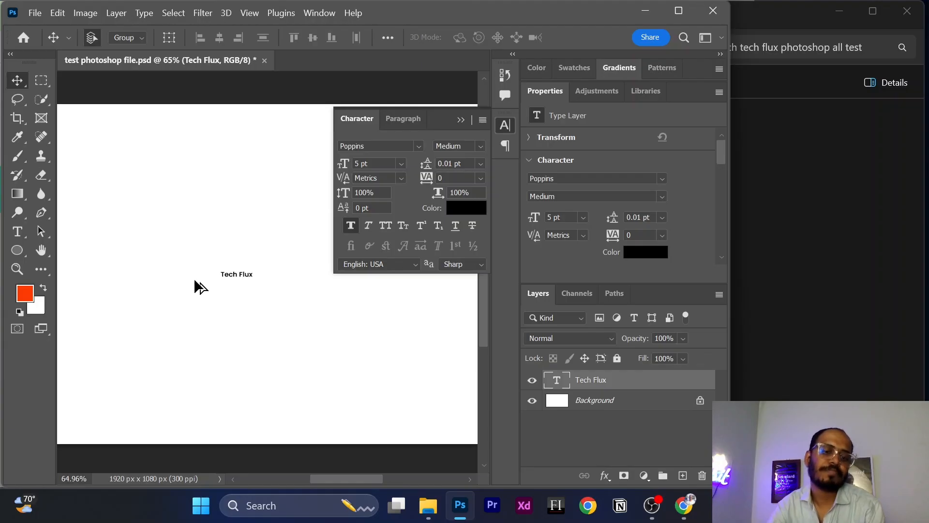
scroll(195, 281, "up", 4)
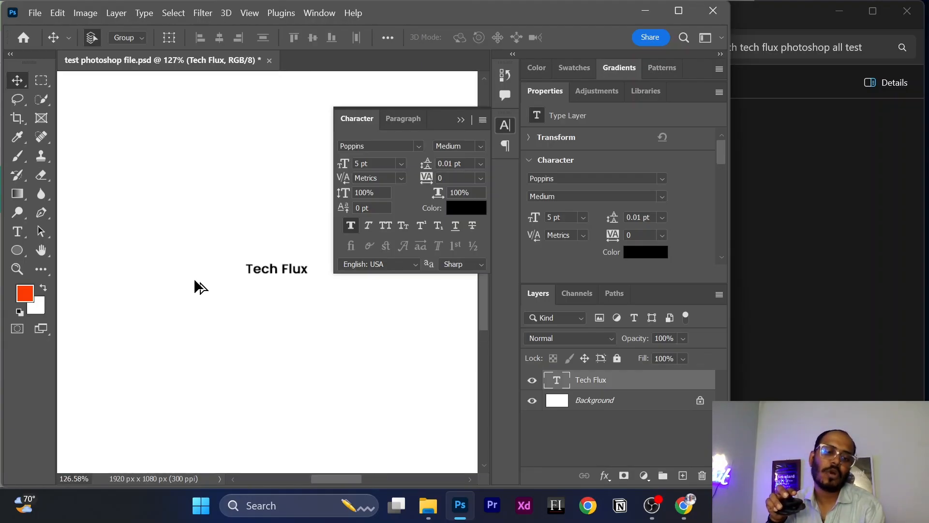
scroll(195, 280, "down", 6)
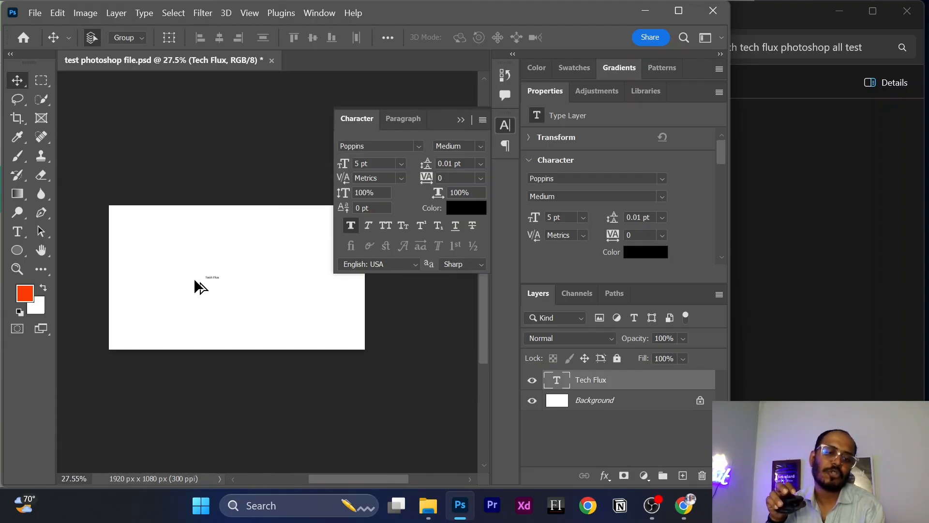
scroll(195, 281, "up", 4)
scroll(195, 280, "down", 2)
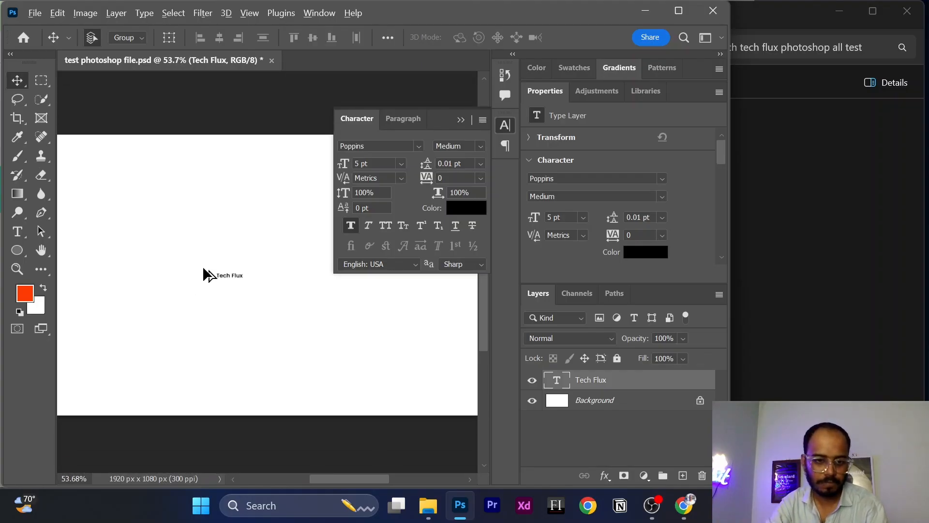
scroll(223, 276, "up", 4)
scroll(173, 264, "up", 1)
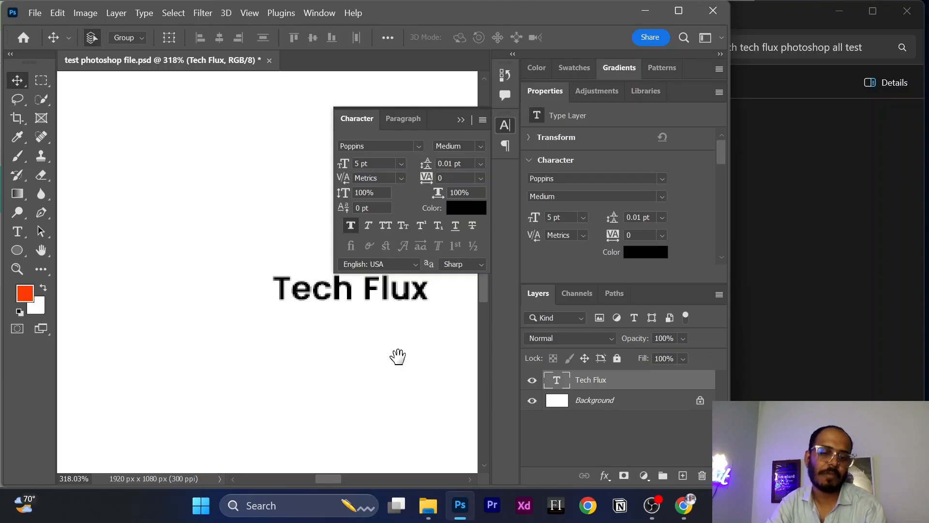
left_click_drag(371, 356, 298, 334)
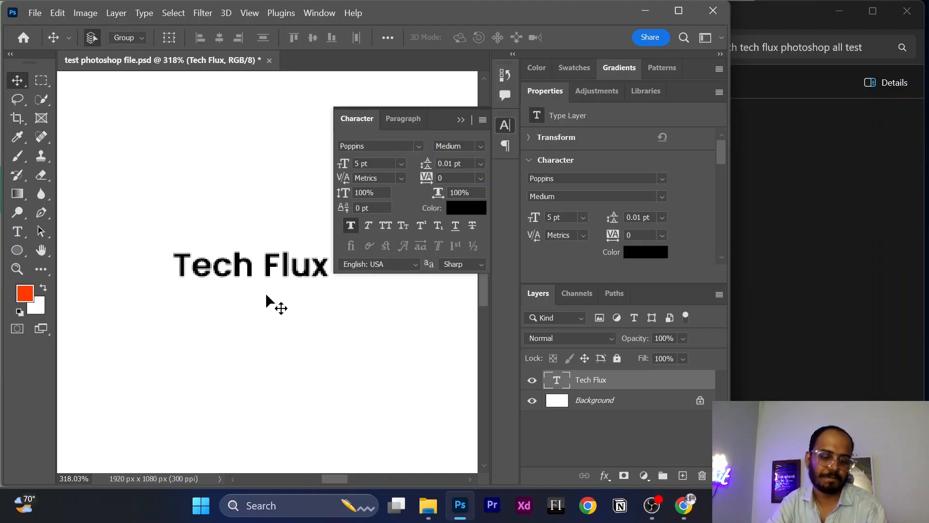
scroll(266, 295, "down", 4)
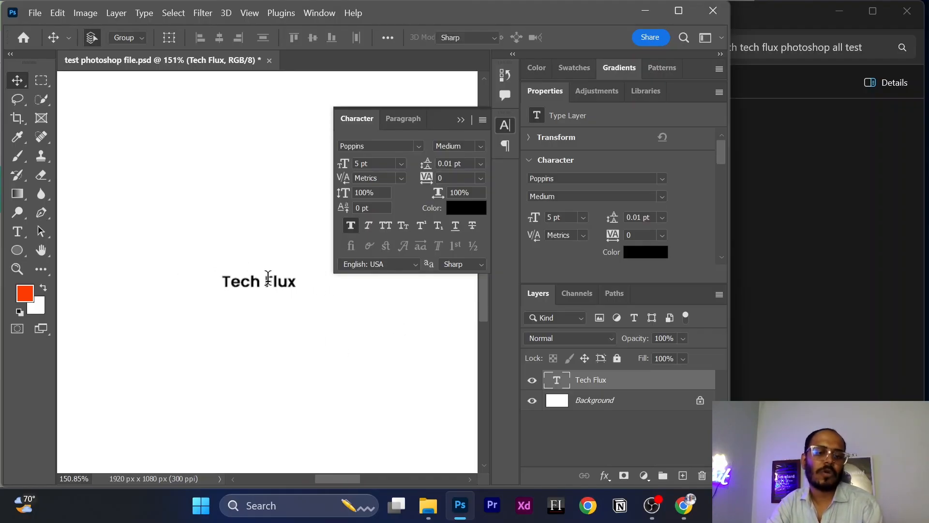
Select the whole "Tech Flux" text, browse the font list, and apply the Poppins ExtraBold font.
double_click(267, 282)
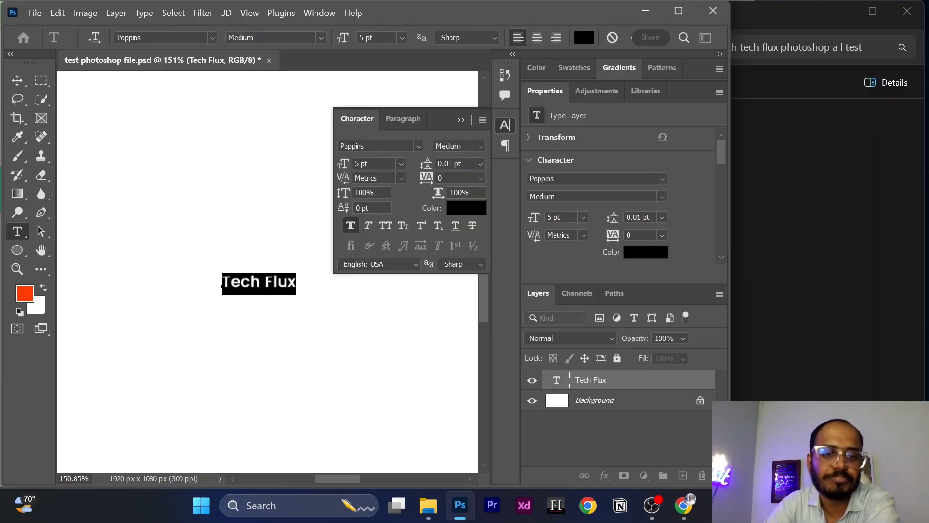
left_click(418, 147)
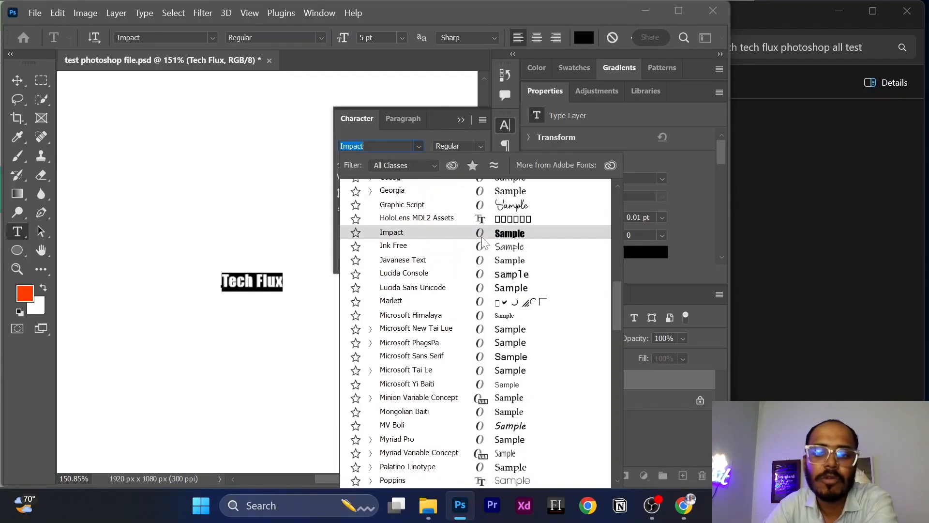
scroll(483, 240, "up", 2)
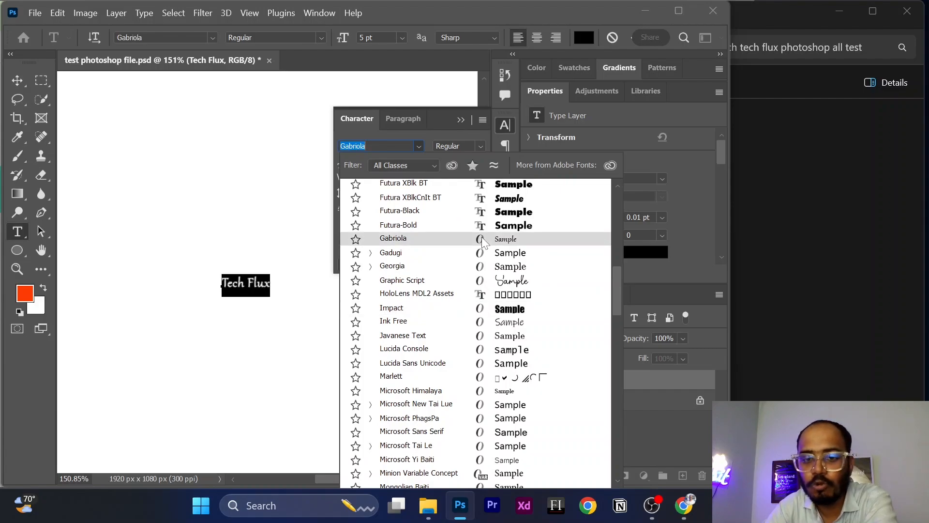
scroll(482, 240, "up", 4)
scroll(483, 240, "up", 7)
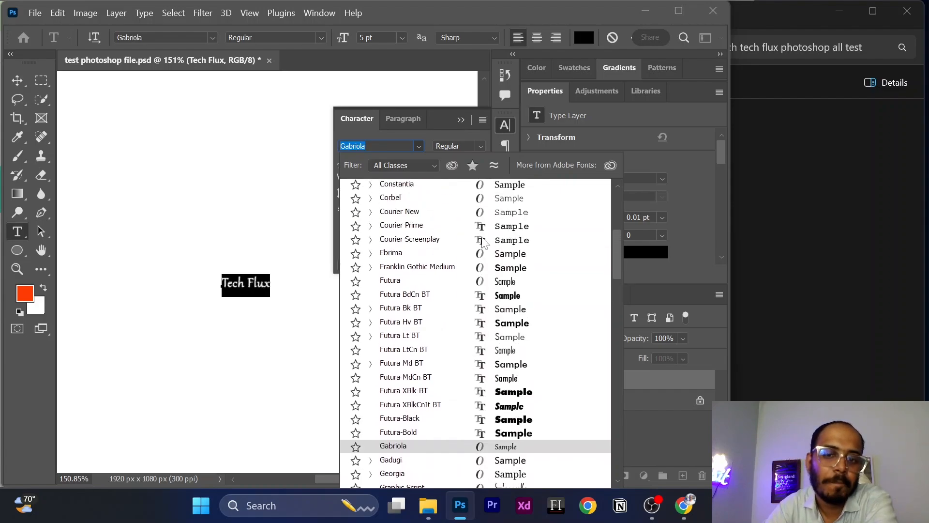
scroll(482, 240, "up", 2)
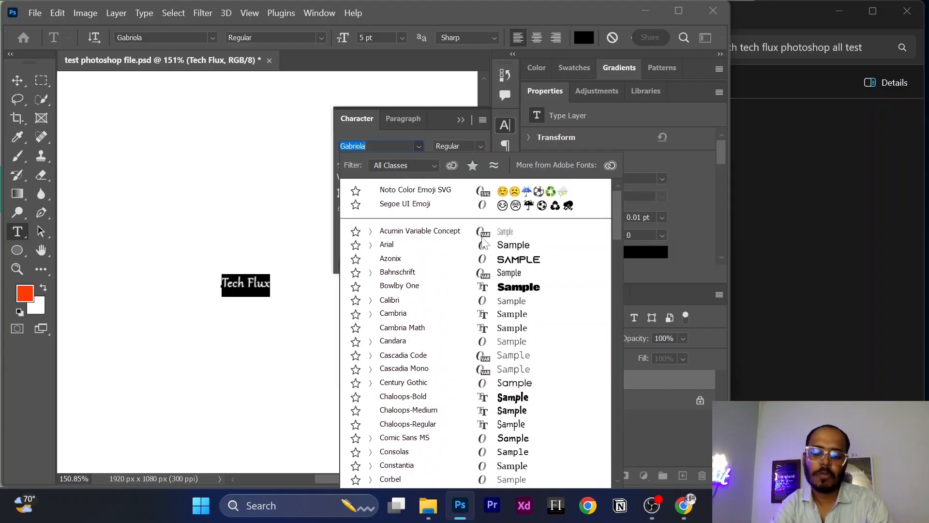
type("popp")
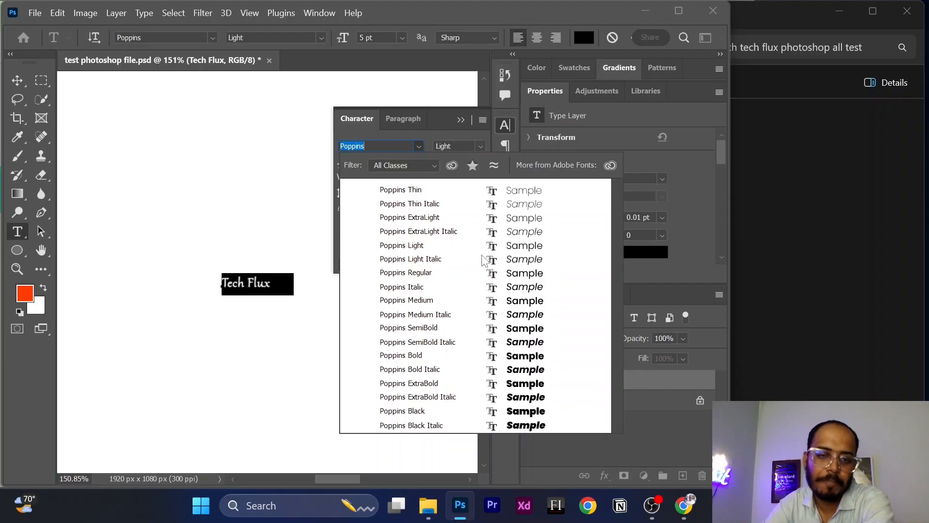
left_click(514, 385)
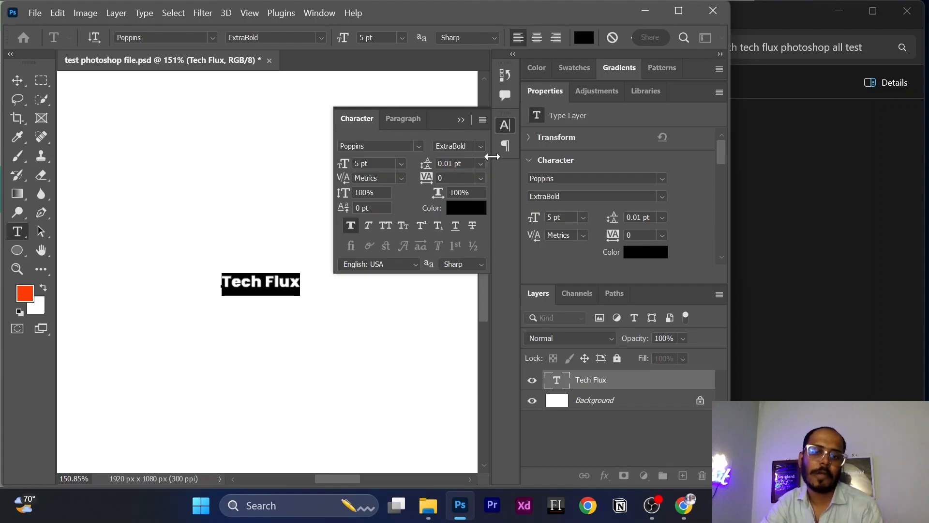
Try the Bold, Light and Medium styles of Poppins on the selected text, and settle on SemiBold.
left_click(482, 148)
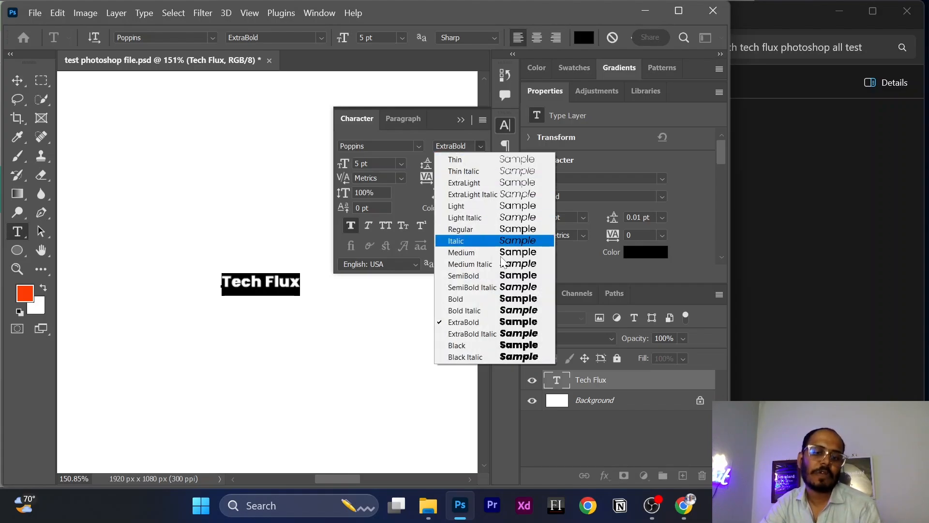
left_click(502, 298)
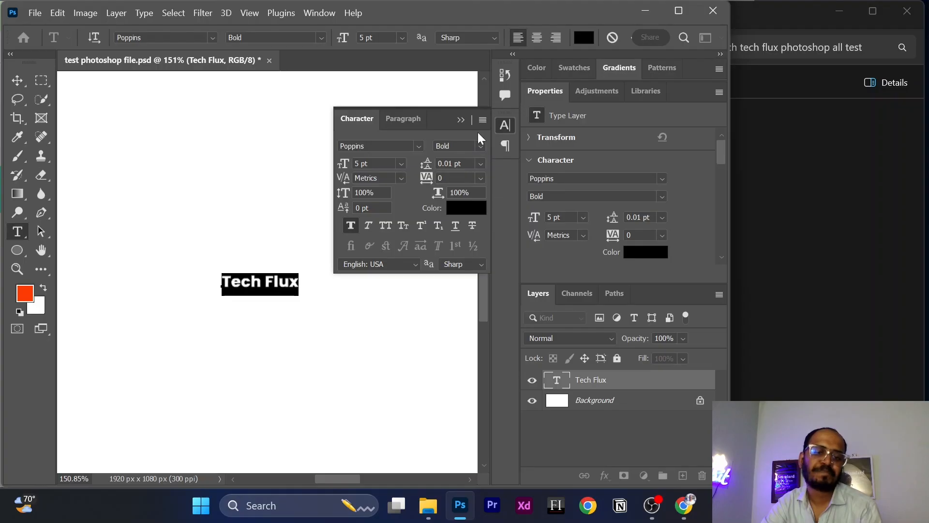
left_click(481, 145)
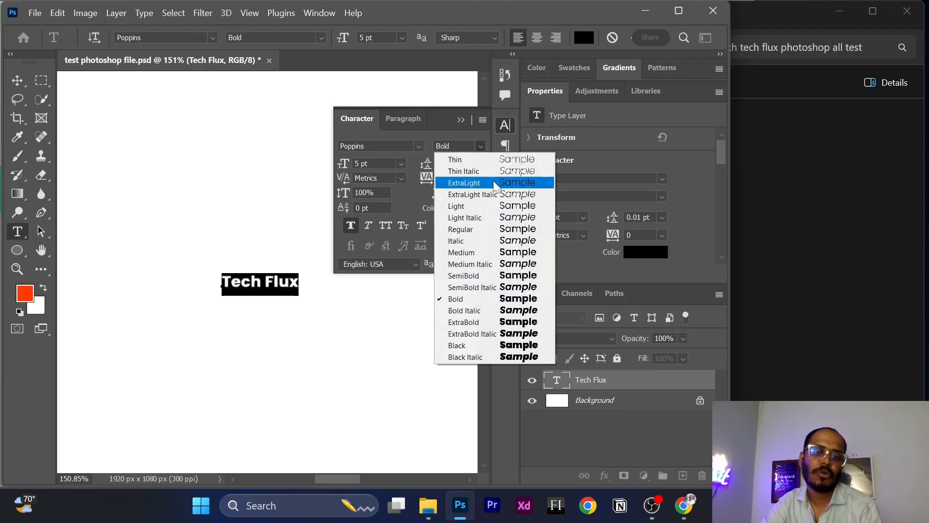
left_click(488, 207)
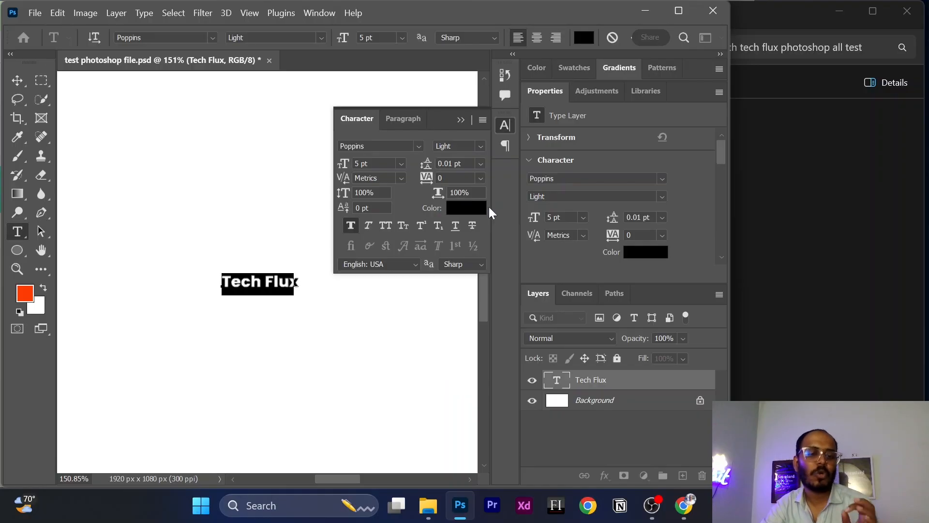
left_click(479, 146)
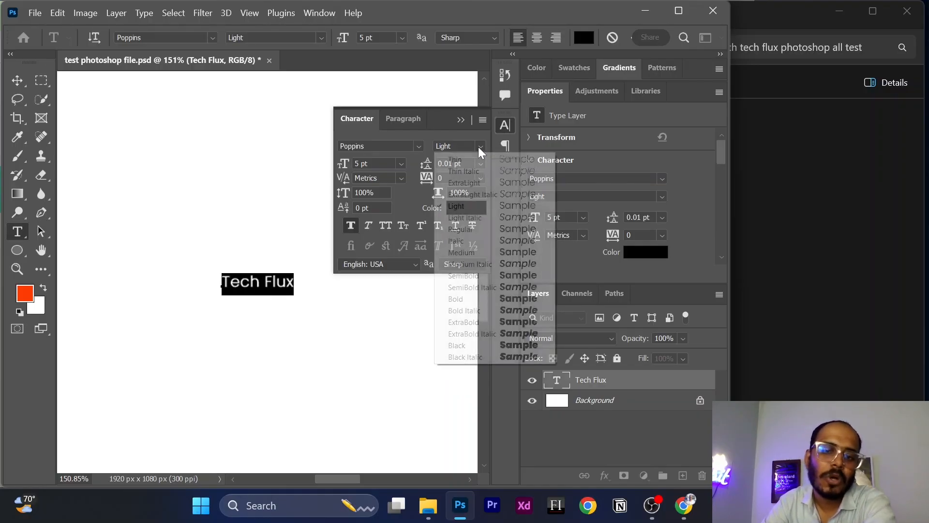
left_click(499, 252)
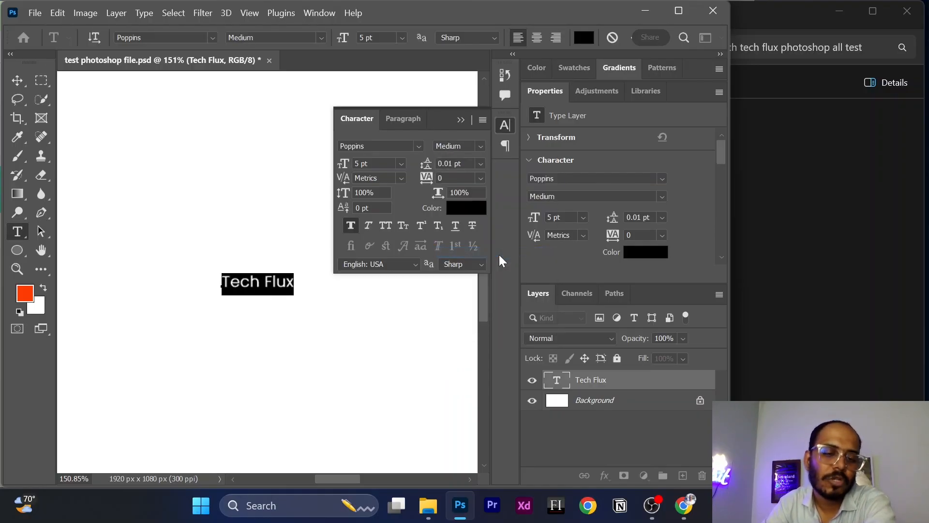
left_click(479, 146)
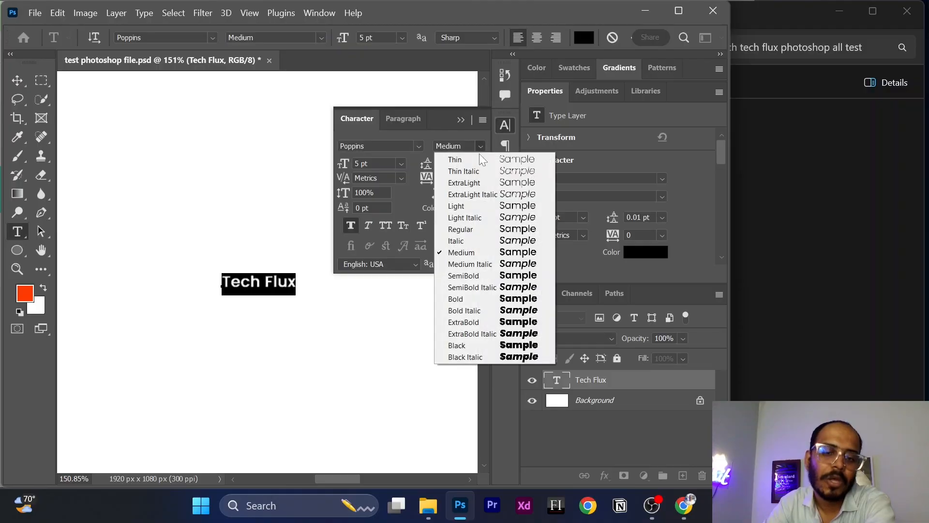
left_click(512, 280)
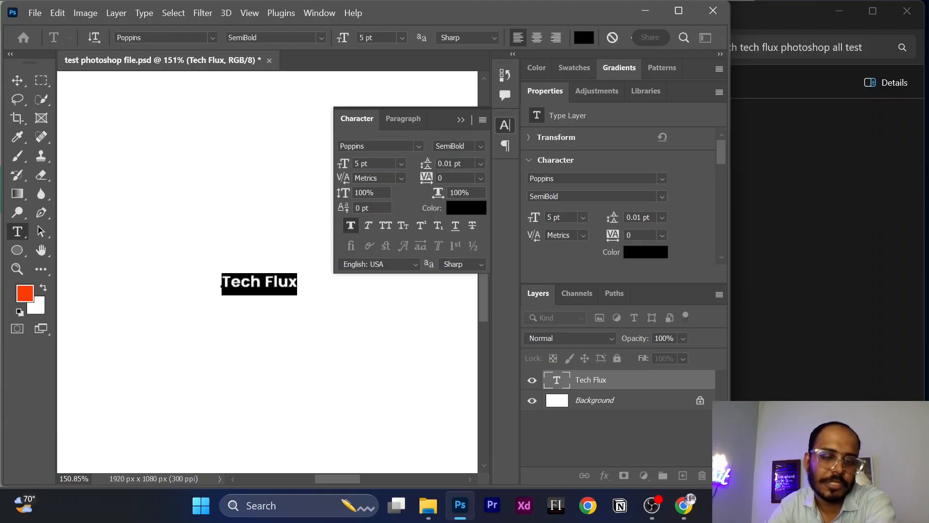
Enlarge the selected "Tech Flux" text to 24 pt from the preset sizes, and enter a custom font size of 50 pt.
left_click(400, 165)
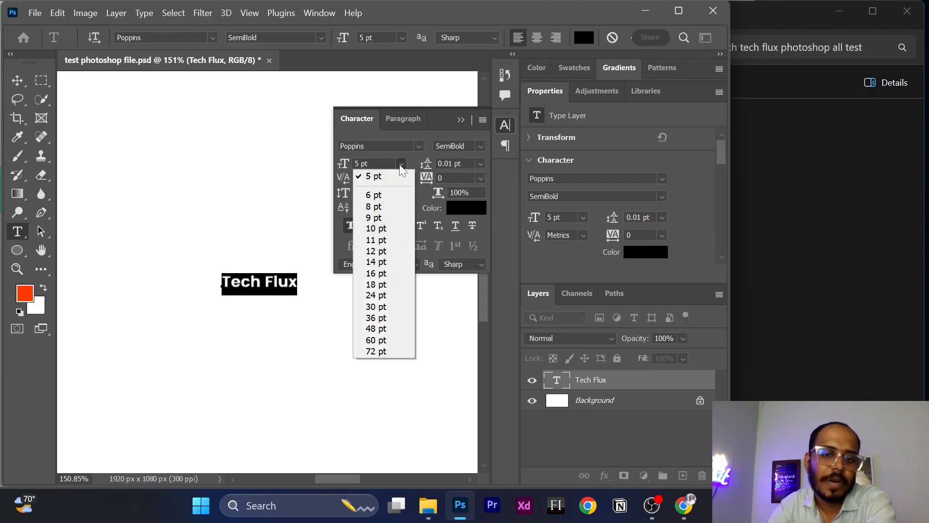
left_click(377, 295)
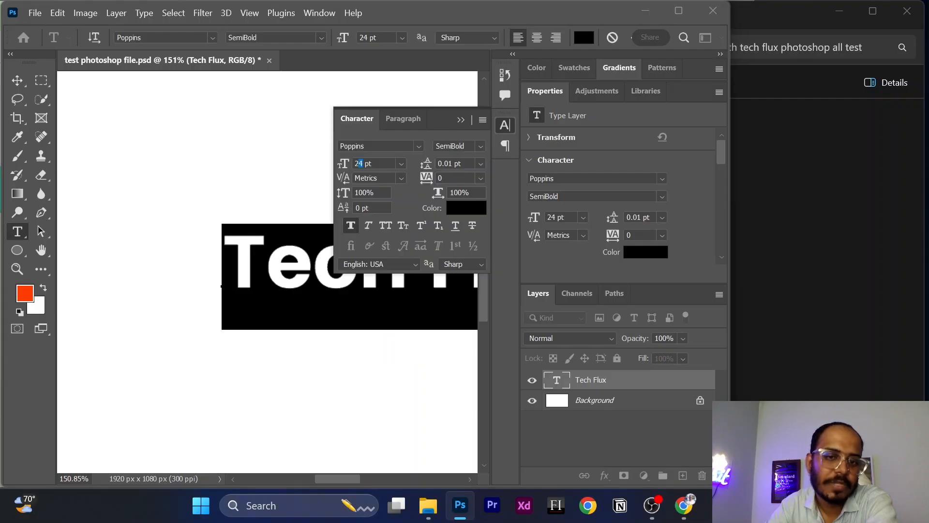
double_click(358, 164)
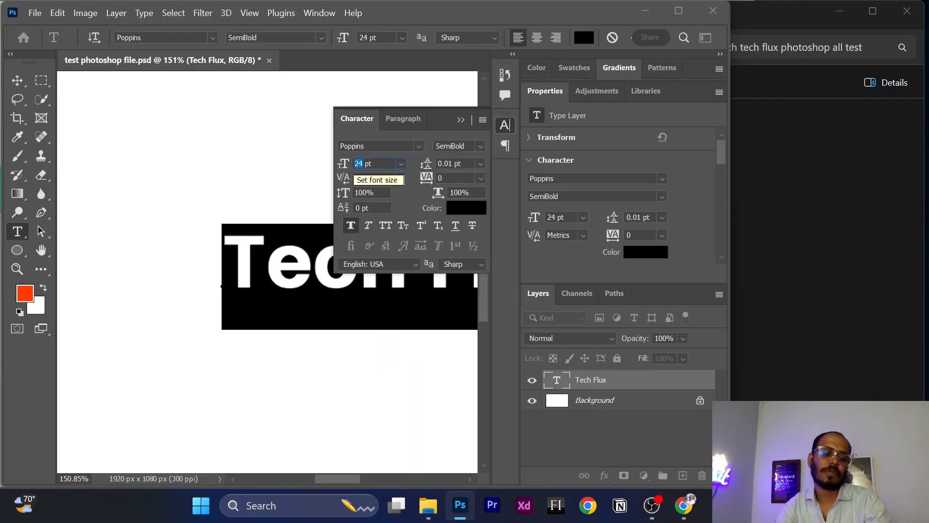
type("50")
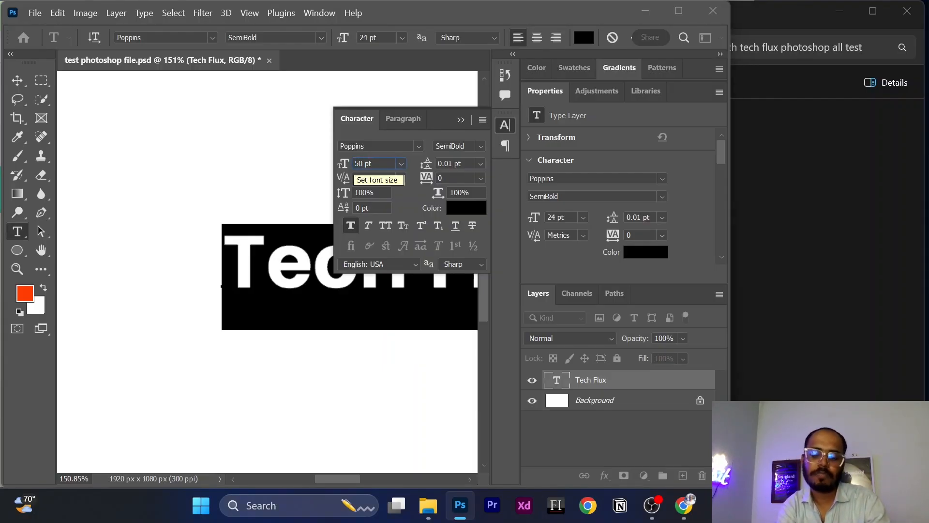
key("Return")
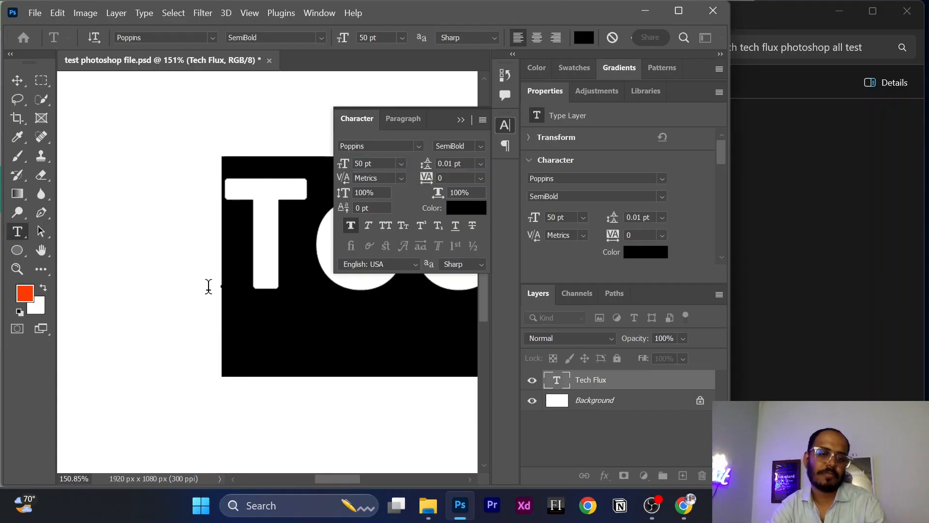
scroll(208, 286, "down", 5)
key("alt+space")
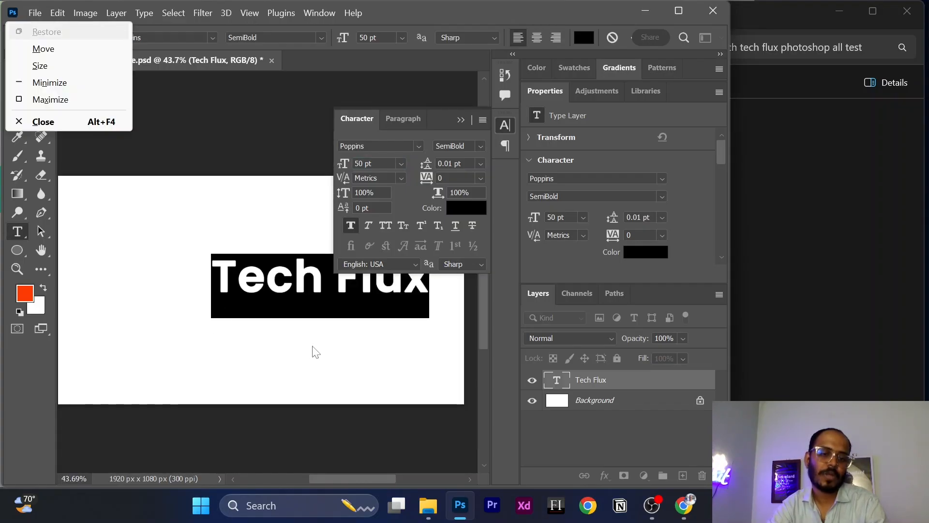
key("Escape")
left_click(322, 353)
scroll(321, 341, "down", 1)
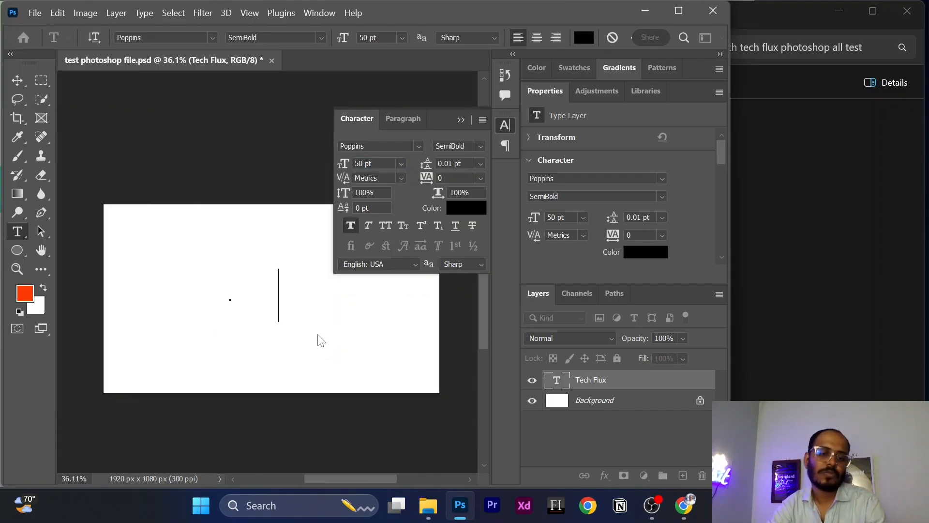
key("ctrl")
key("ctrl")
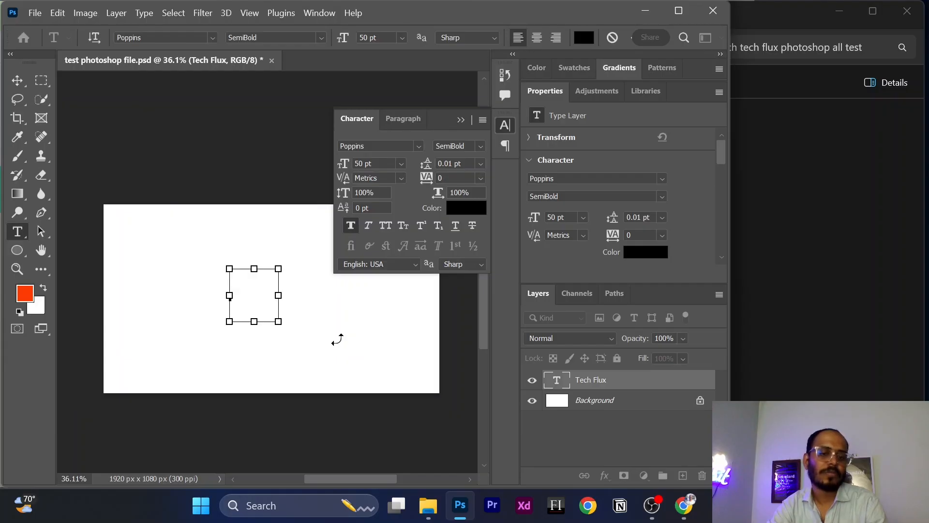
key("ctrl+z")
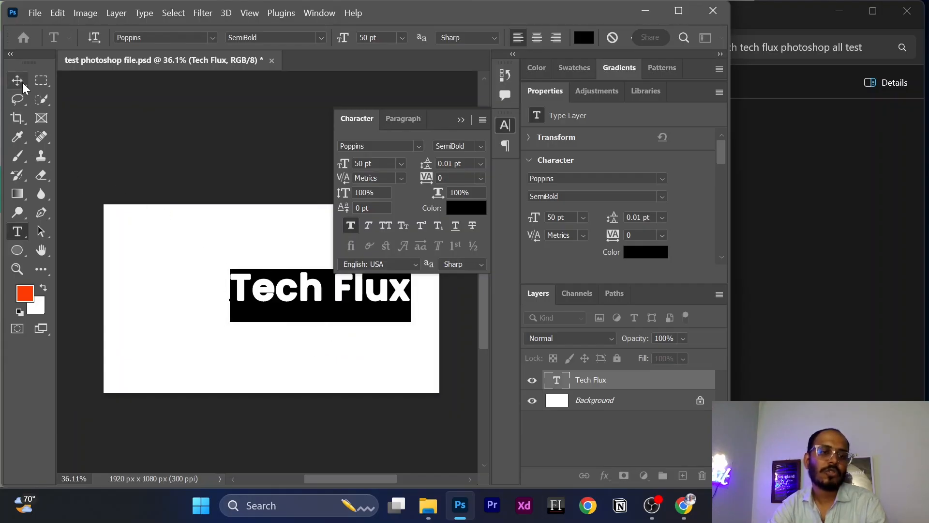
Commit the "Tech Flux" text edit with the Move tool and deselect the text layer.
left_click(17, 81)
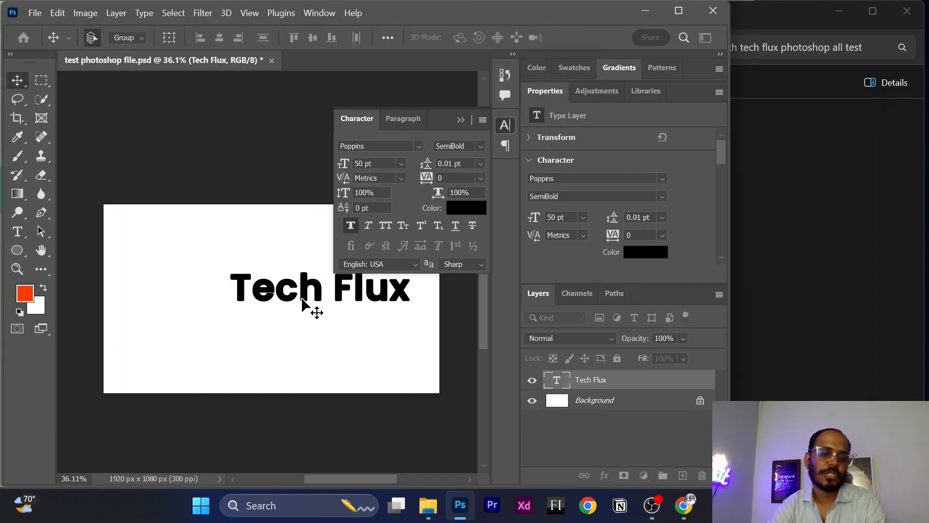
left_click(268, 308)
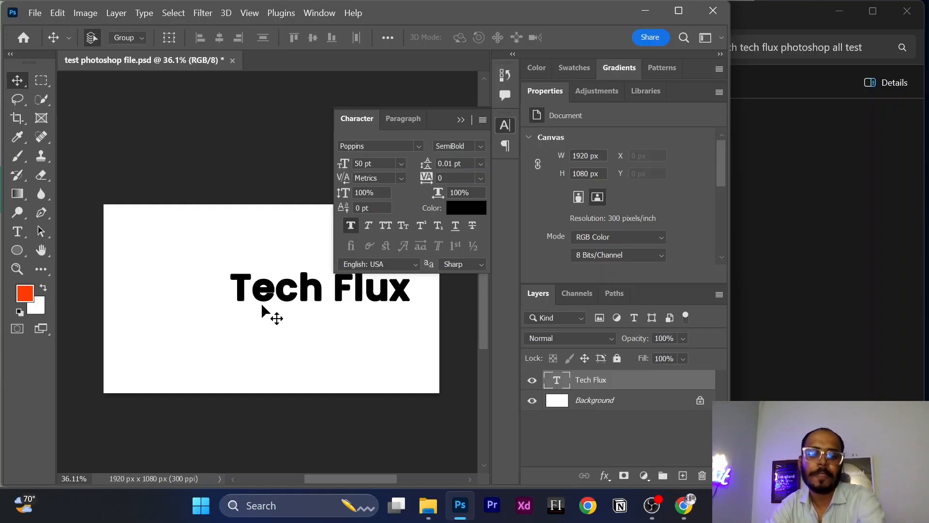
Move the "Tech Flux" text toward the canvas centre and set its tracking to 20.
left_click(299, 297)
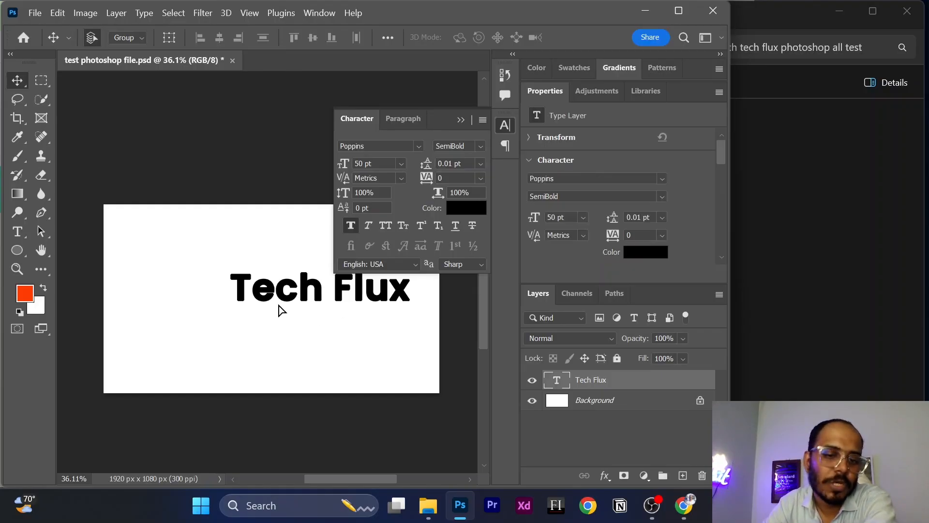
left_click_drag(240, 315, 251, 298)
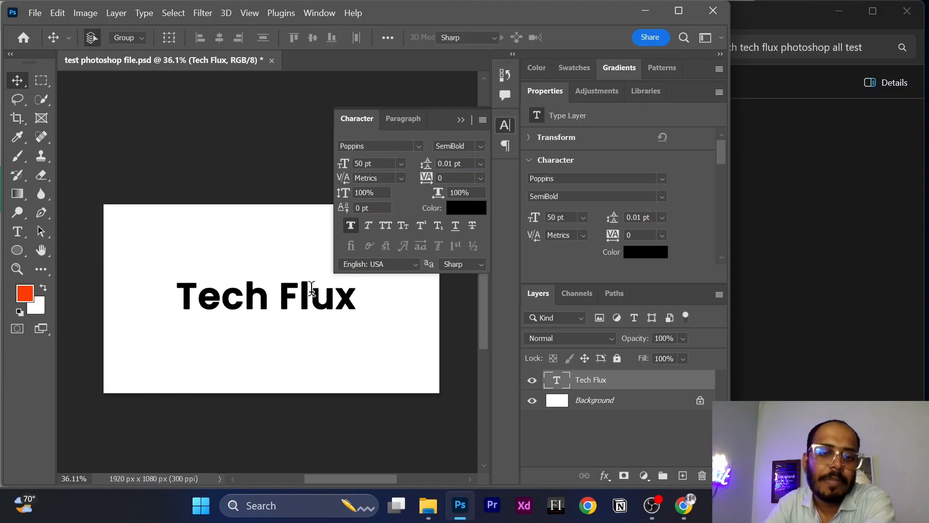
double_click(309, 291)
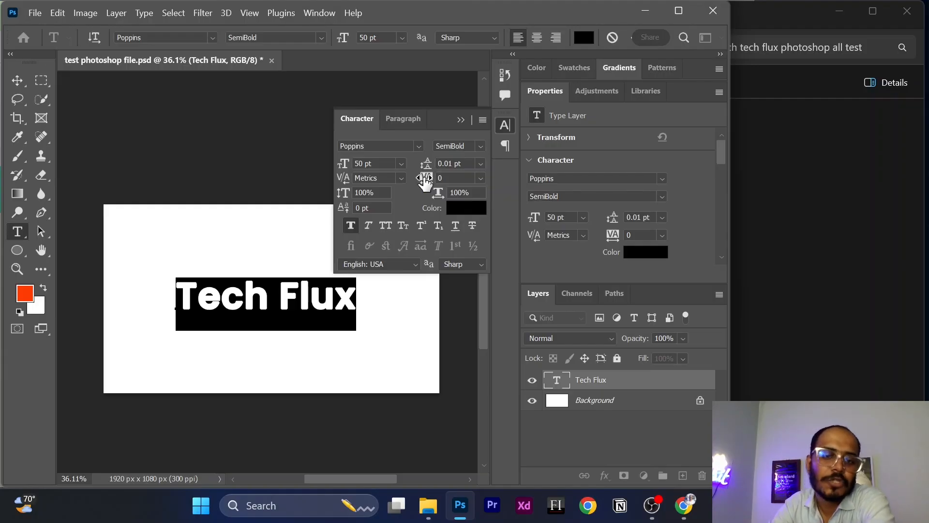
mouse_move(426, 179)
left_mouse_down()
mouse_move(441, 182)
mouse_move(425, 188)
left_mouse_up()
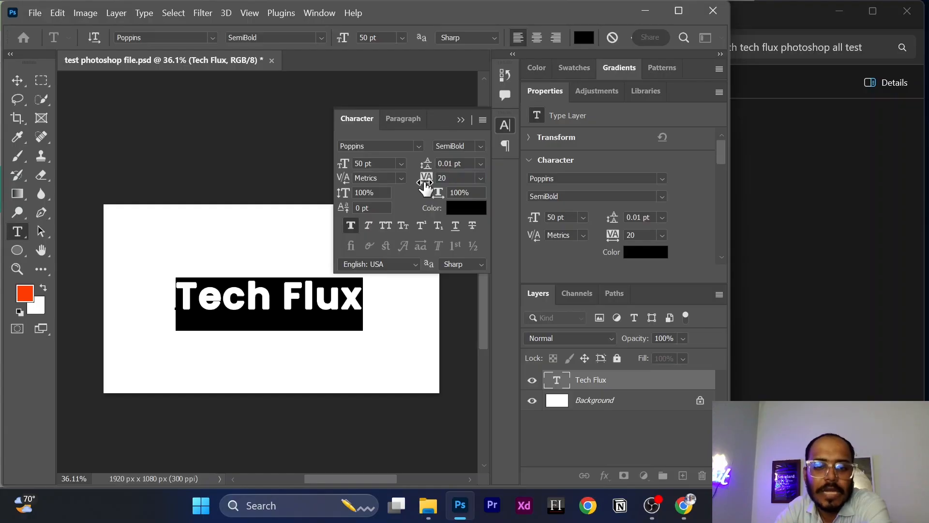
Add a second line reading "jsdfksdfjdsf" beneath "Tech Flux" in the same text layer.
left_click(357, 297)
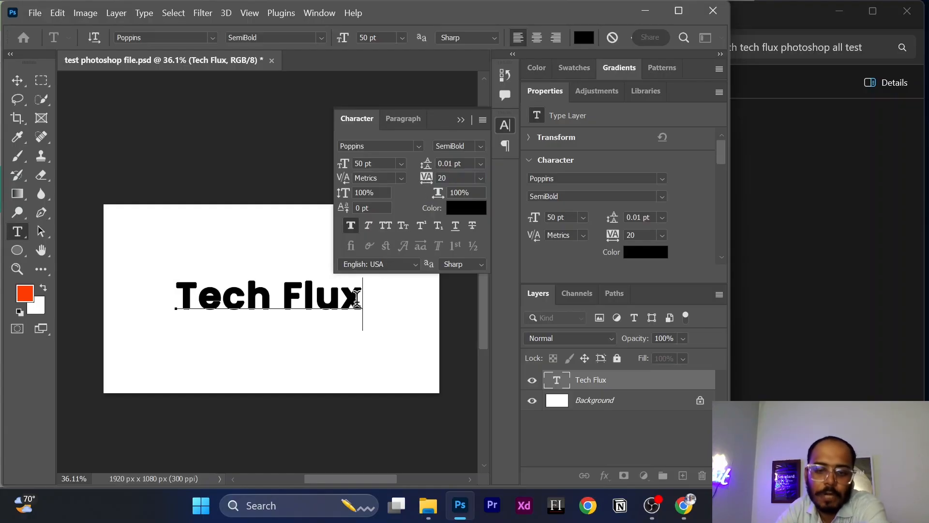
key("Return")
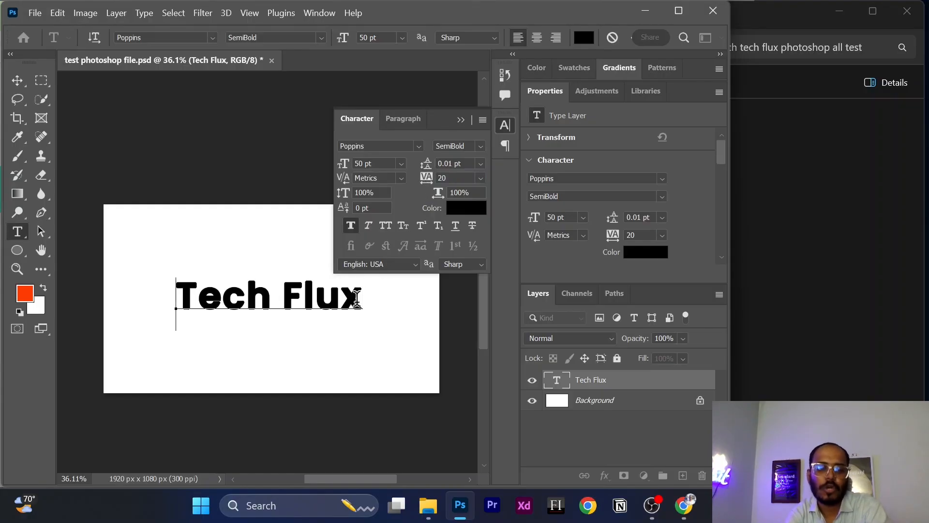
type("jsdfksdfjdsf")
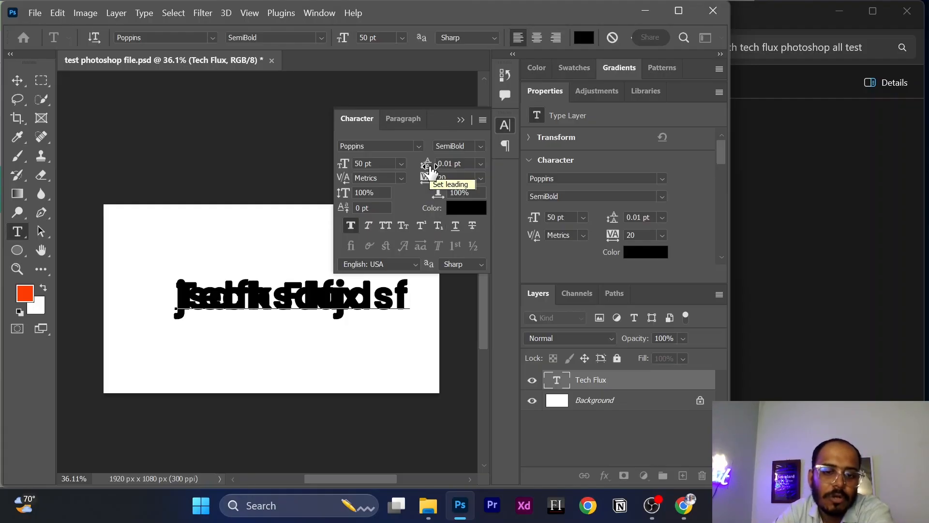
Select the second text line and increase its leading to 61 pt so the two lines separate.
triple_click(369, 286)
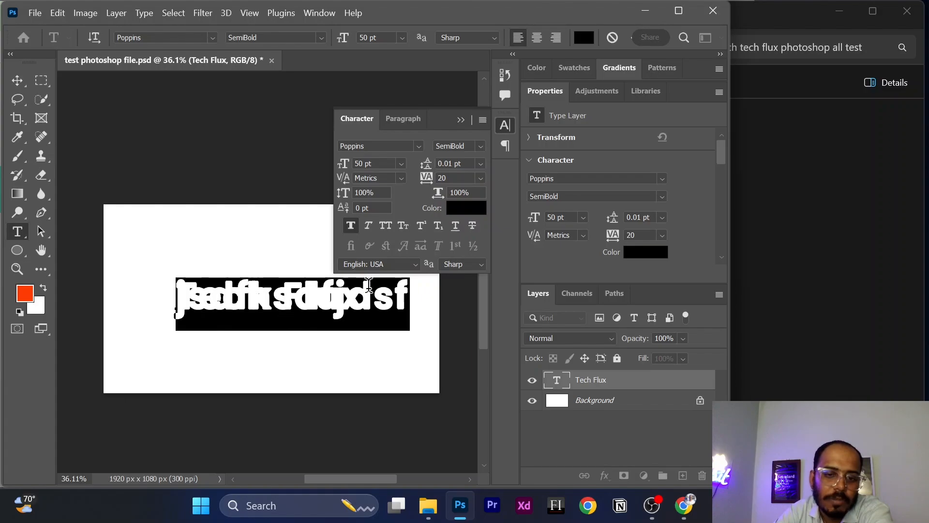
left_click(369, 286)
double_click(369, 285)
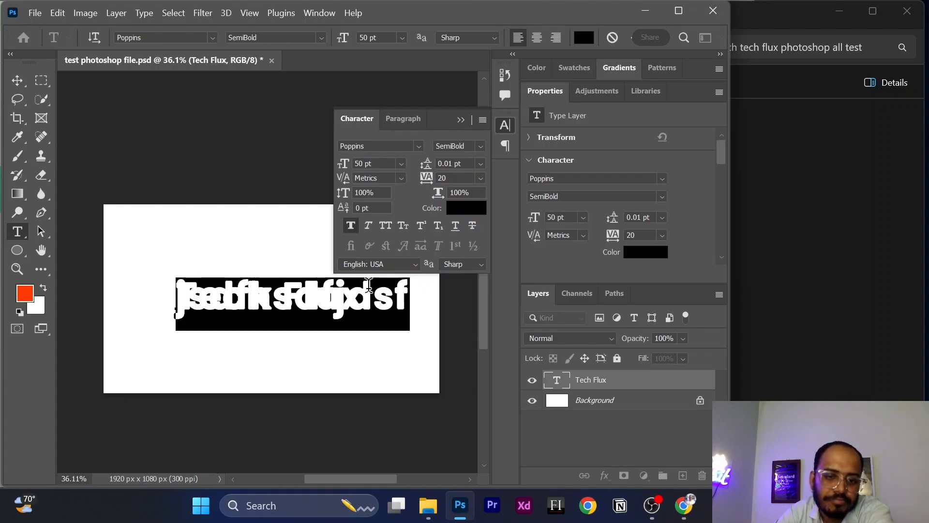
left_click(369, 285)
key("ctrl+a")
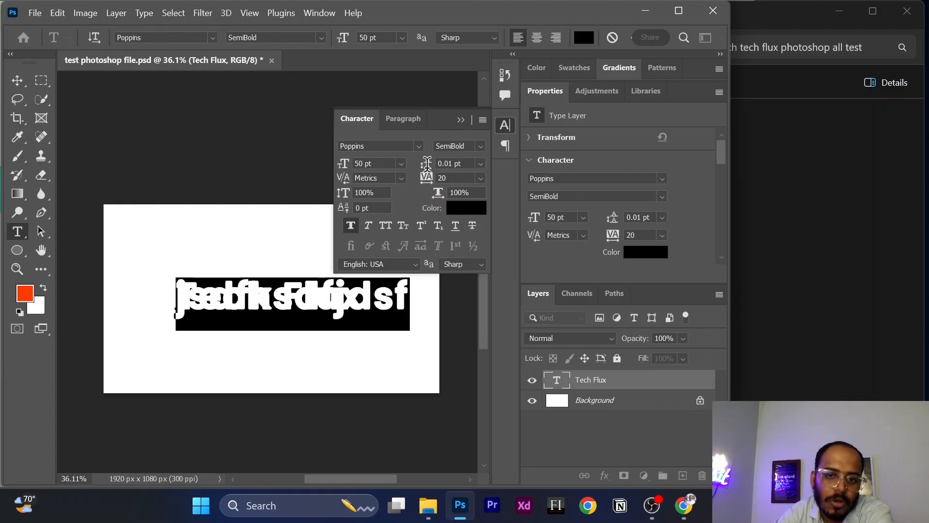
left_click_drag(427, 164, 470, 183)
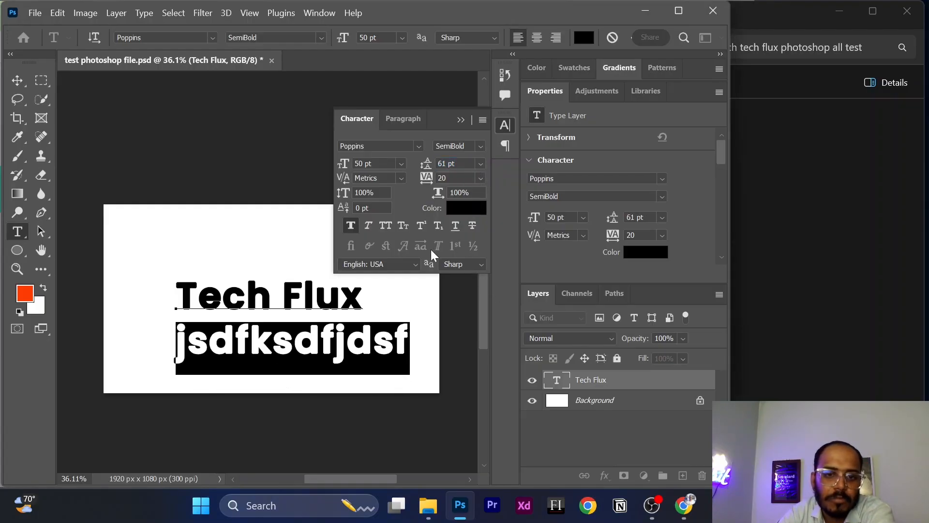
Try faux italic, all caps, small caps, underline, strikethrough, subscript and superscript on the selected second line.
left_click(370, 228)
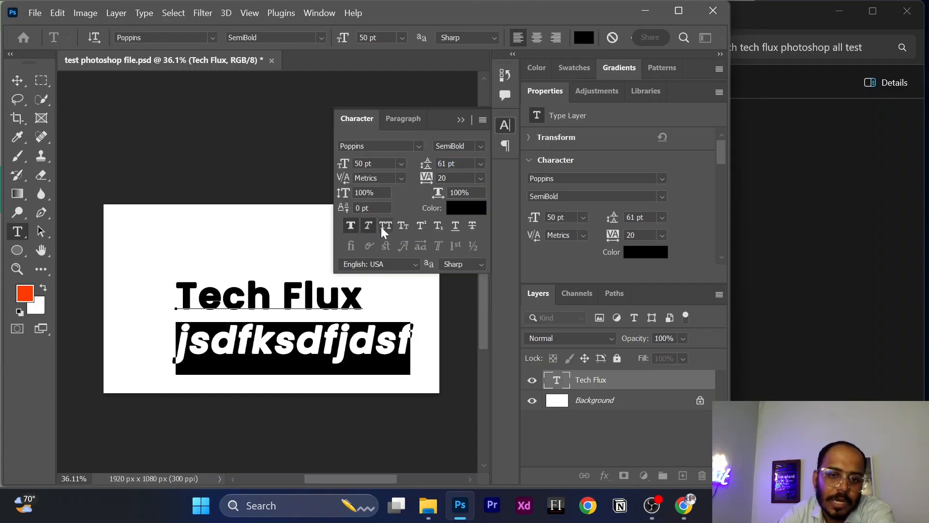
left_click(381, 224)
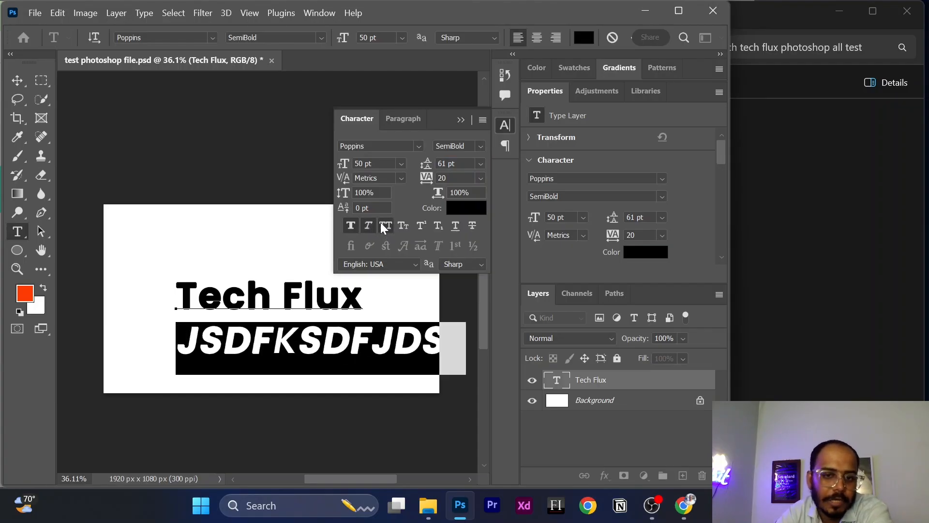
left_click(406, 228)
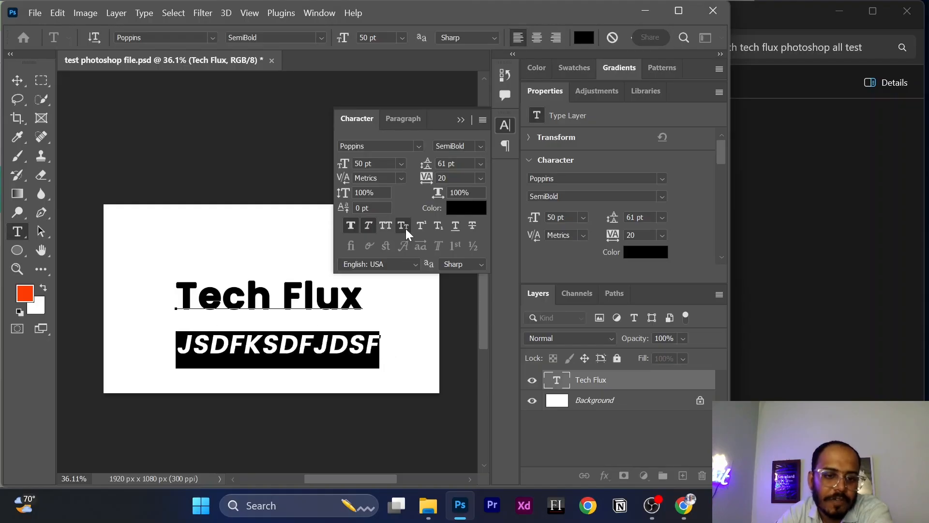
left_click(455, 225)
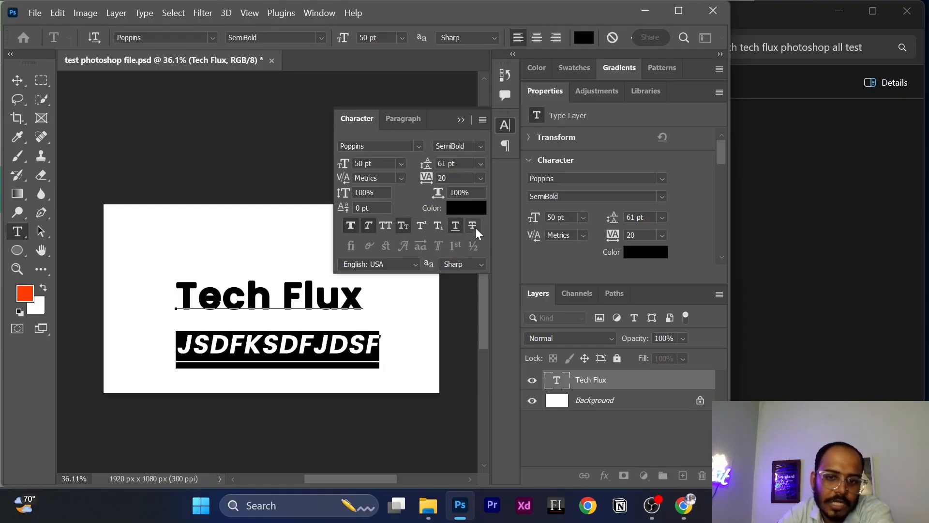
left_click(472, 225)
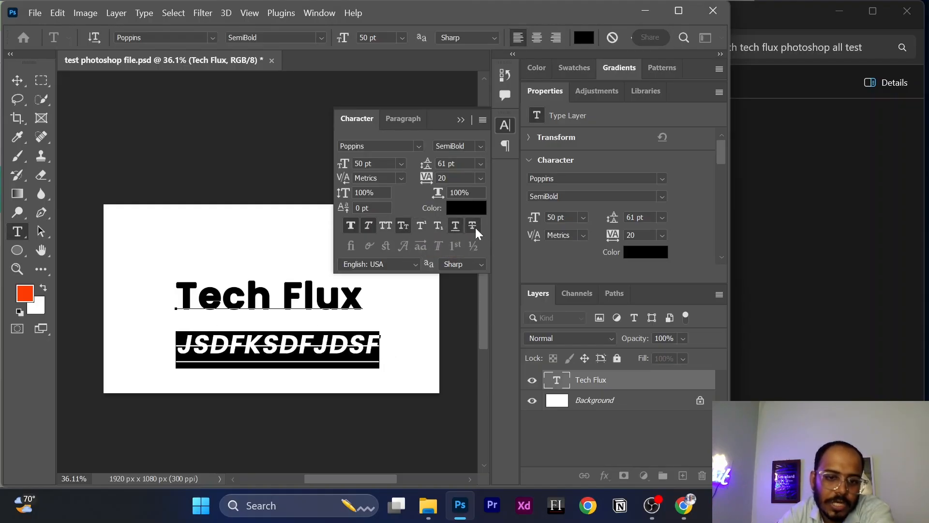
left_click(437, 227)
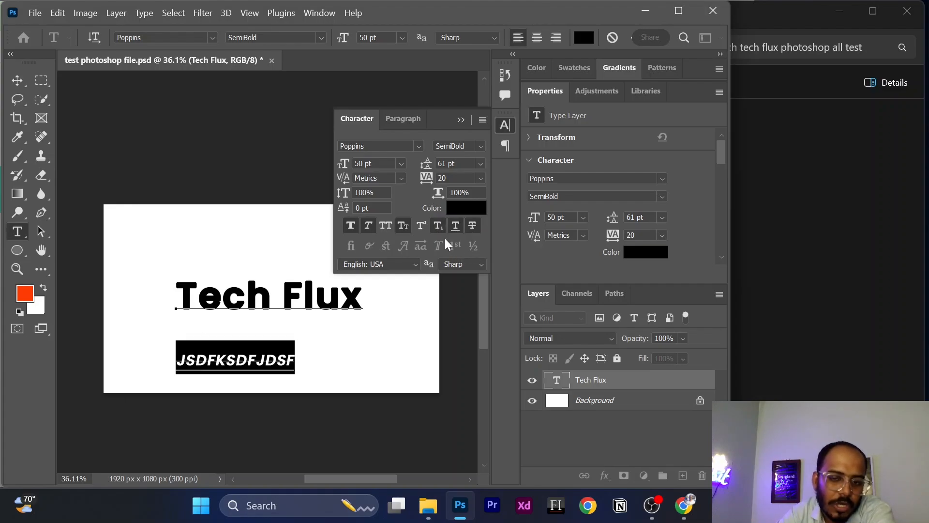
left_click(421, 227)
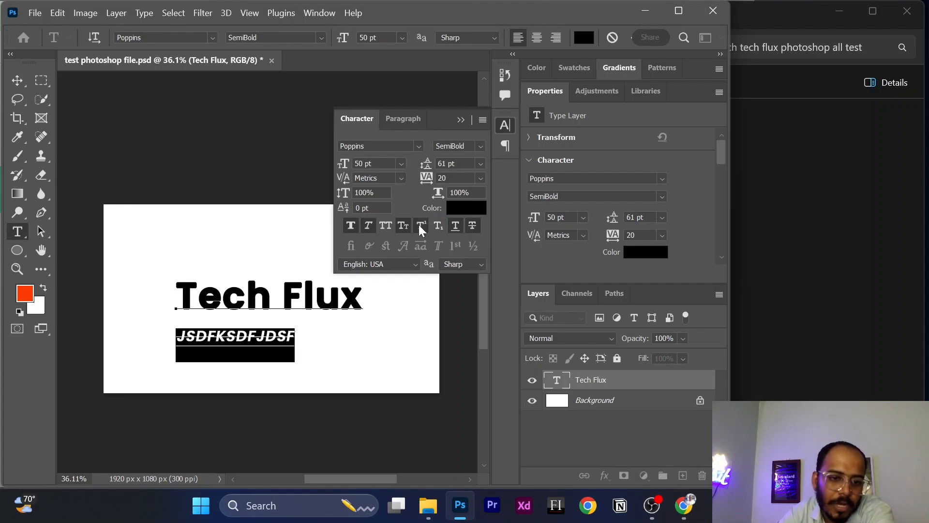
left_click(421, 227)
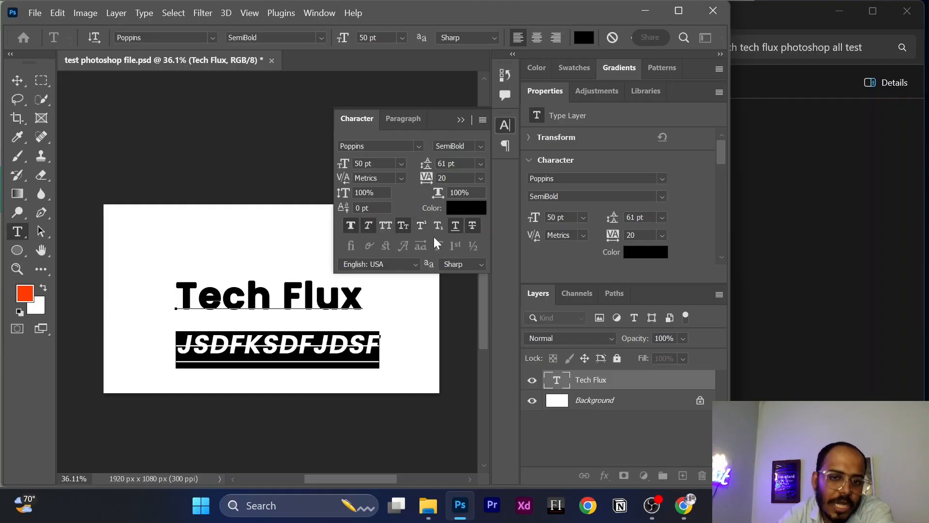
Turn off the remaining small caps, underline, strikethrough, faux italic and faux bold styles on the second line.
left_click(472, 227)
left_click(403, 226)
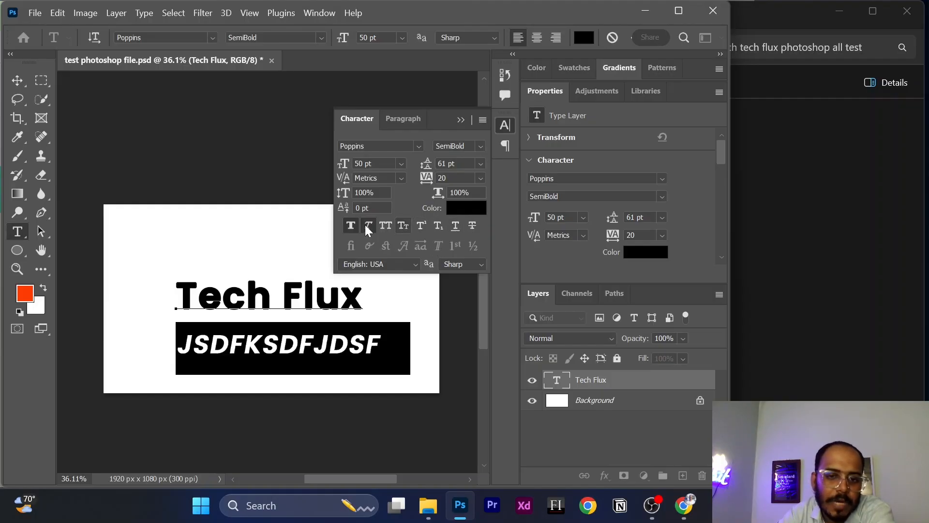
left_click(368, 225)
left_click(351, 225)
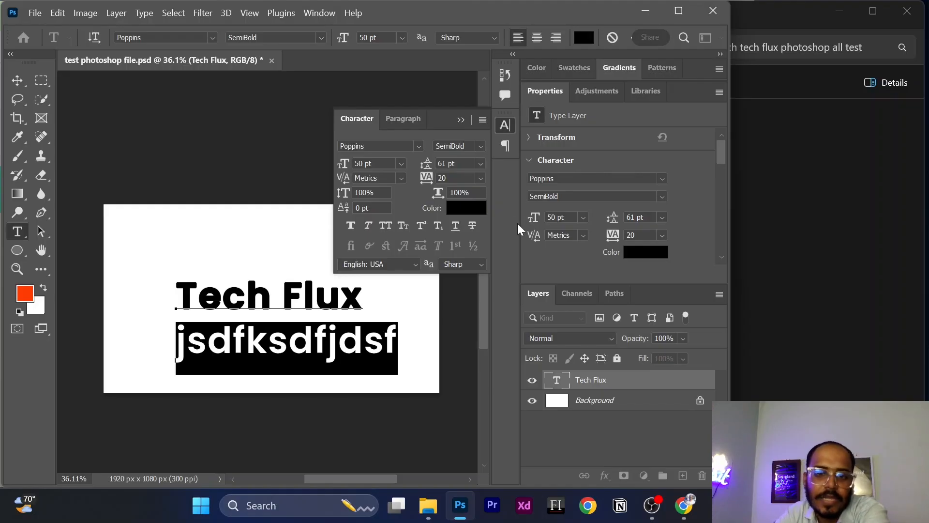
Set the second line's text color to red d30000 and collapse the Character panel.
left_click(468, 209)
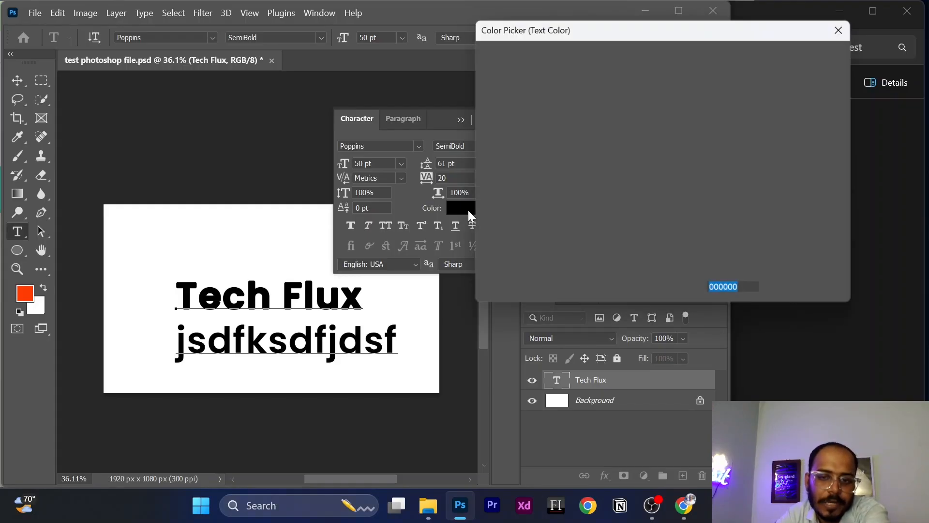
mouse_move(615, 151)
left_mouse_down()
mouse_move(624, 94)
mouse_move(696, 92)
left_mouse_up()
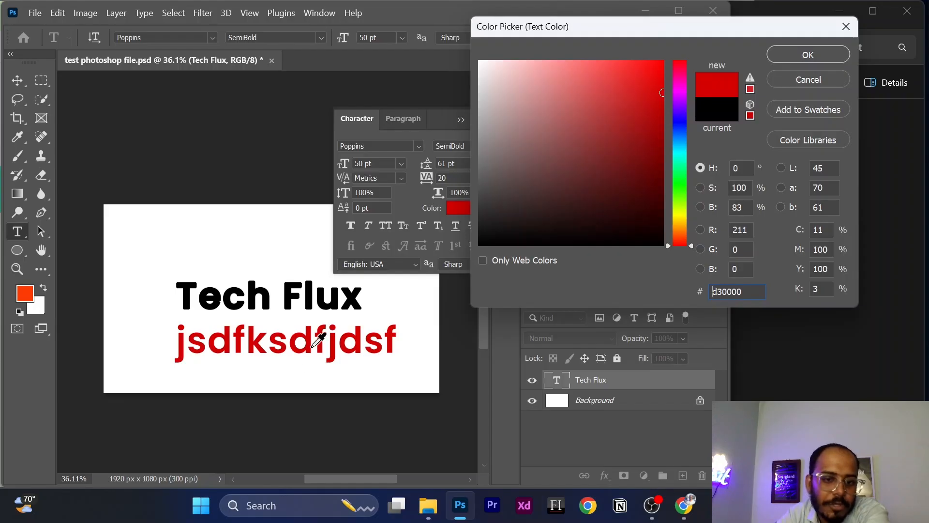
left_click(802, 56)
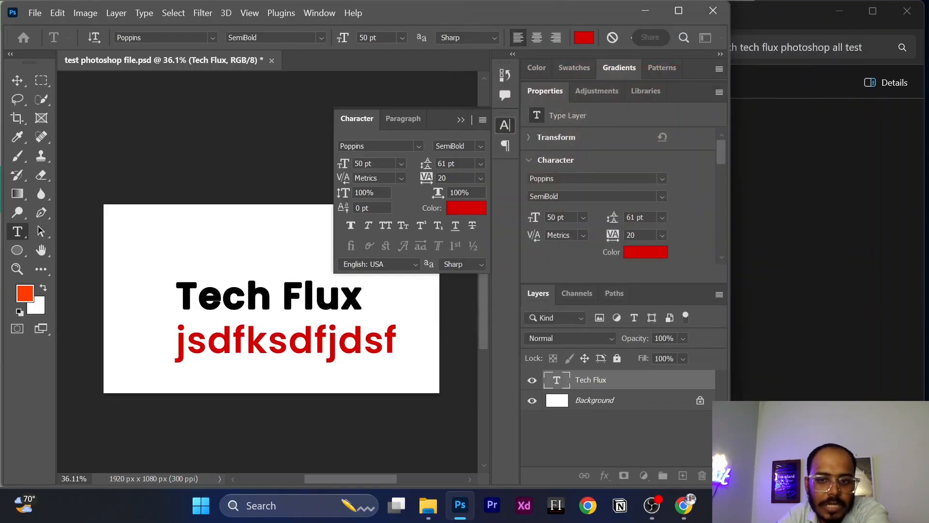
left_click(459, 120)
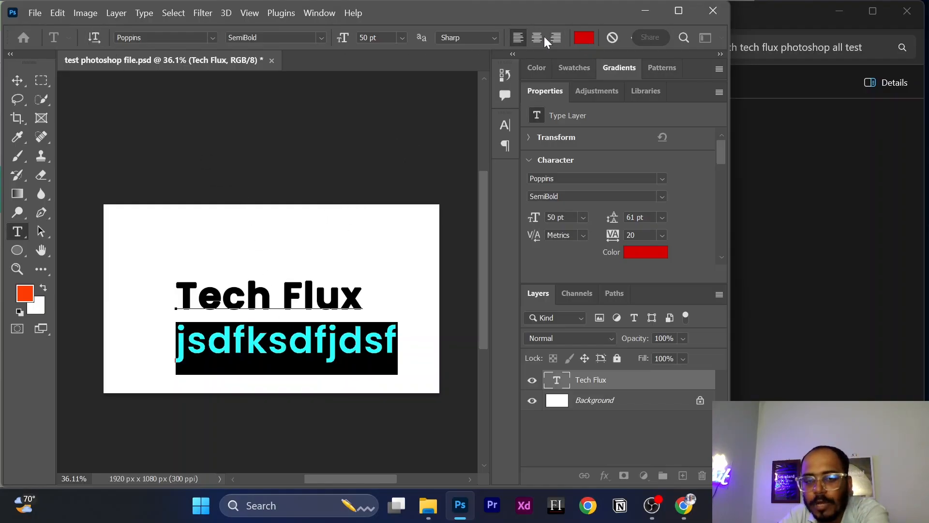
Examine the Type tool's font, style, anti-aliasing and text color options without changing the selected line.
left_click(212, 38)
key("Return")
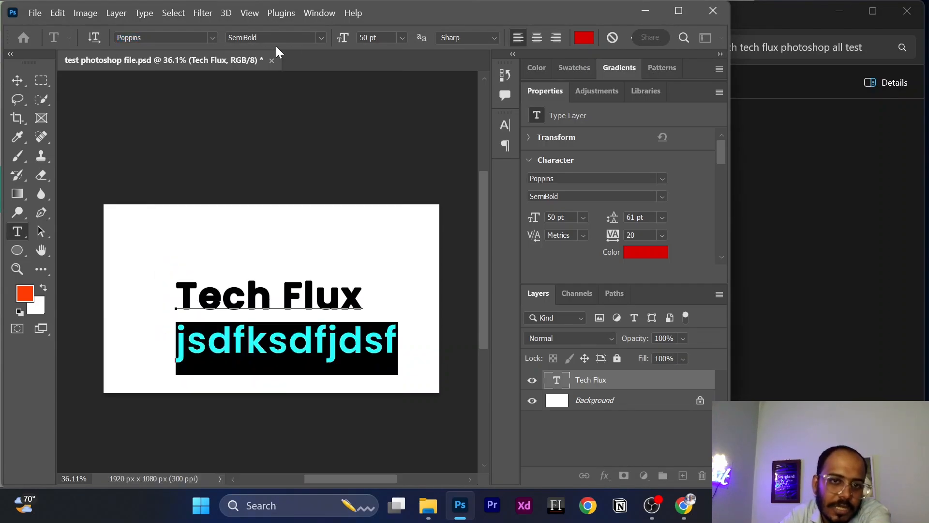
left_click(321, 40)
left_click(320, 40)
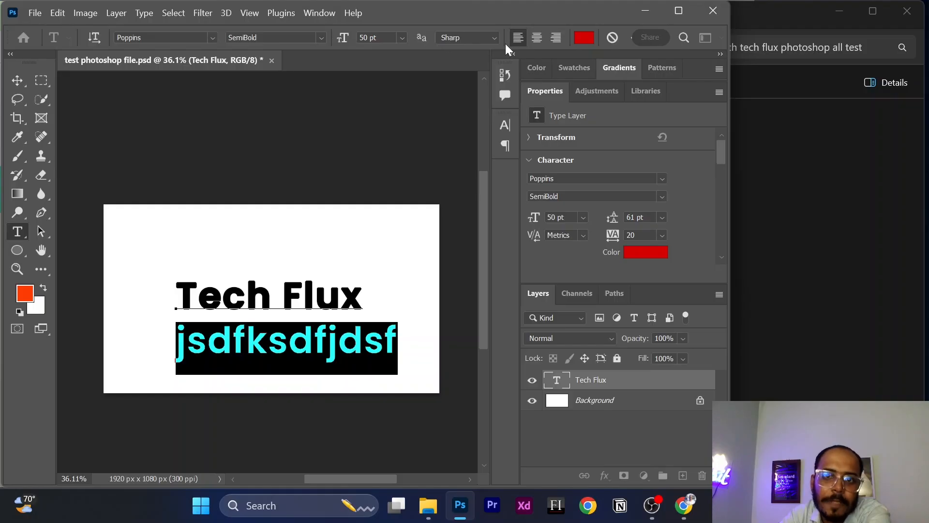
left_click(490, 39)
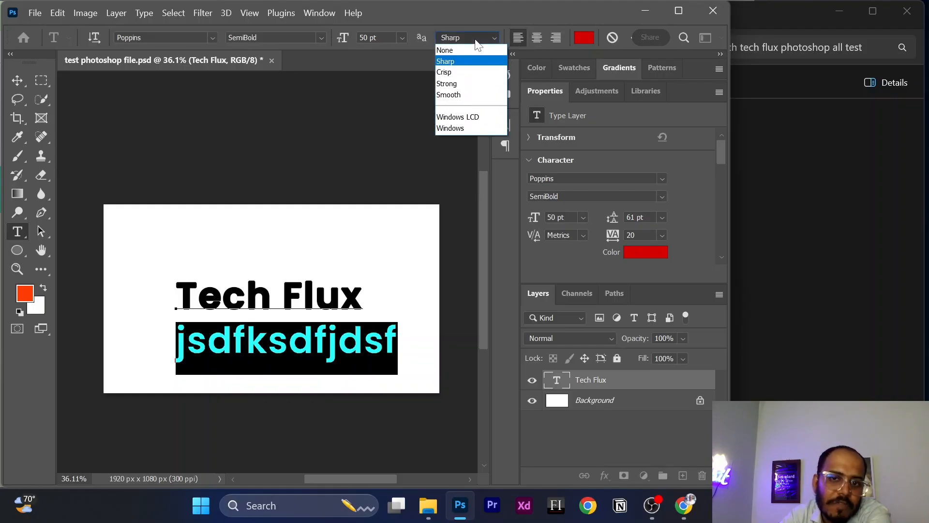
left_click(474, 39)
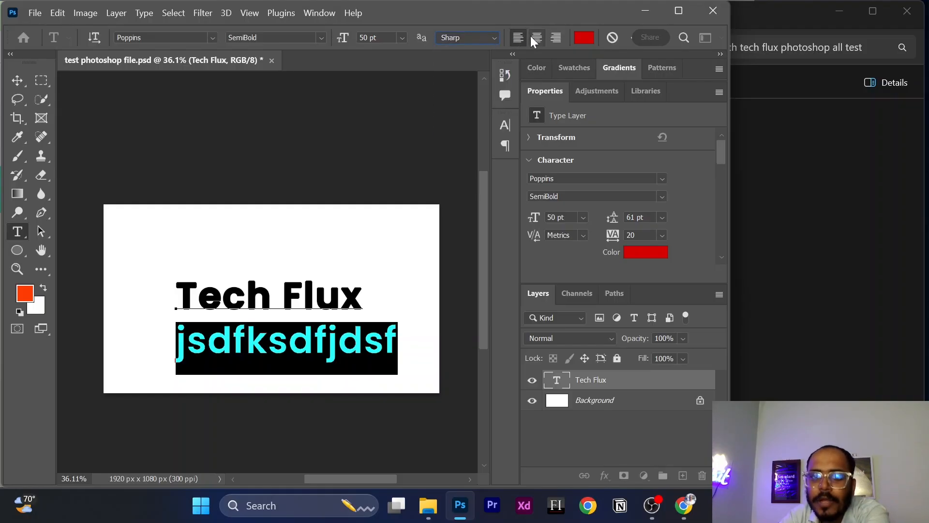
left_click(584, 38)
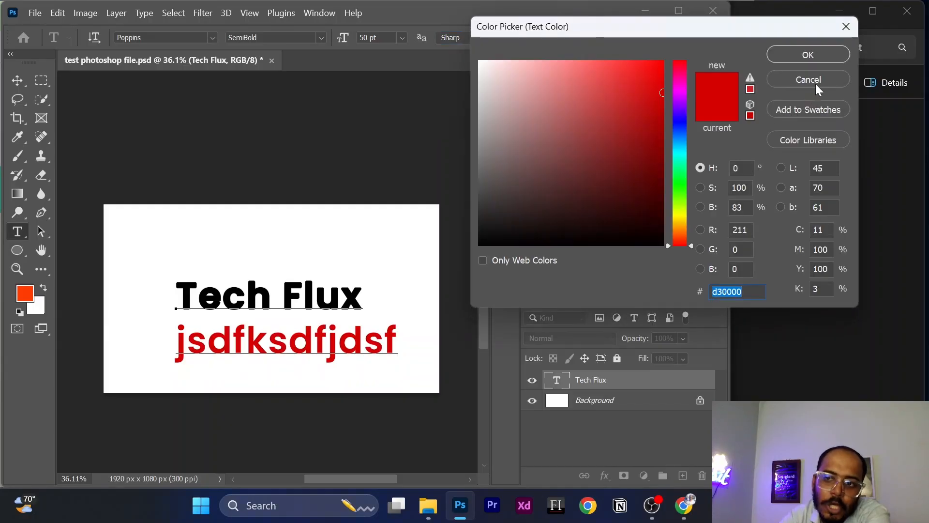
key("Escape")
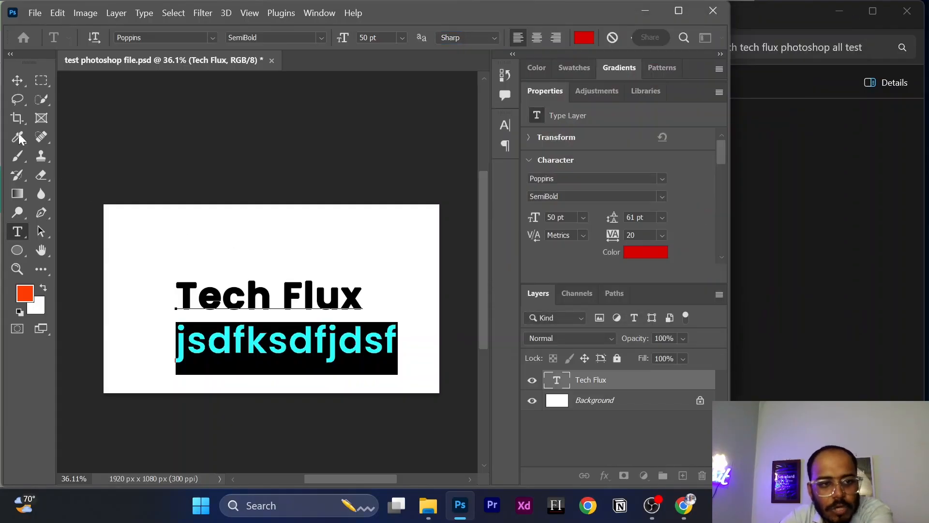
Commit the text edit with the Move tool and delete the two-line text layer.
left_click(17, 81)
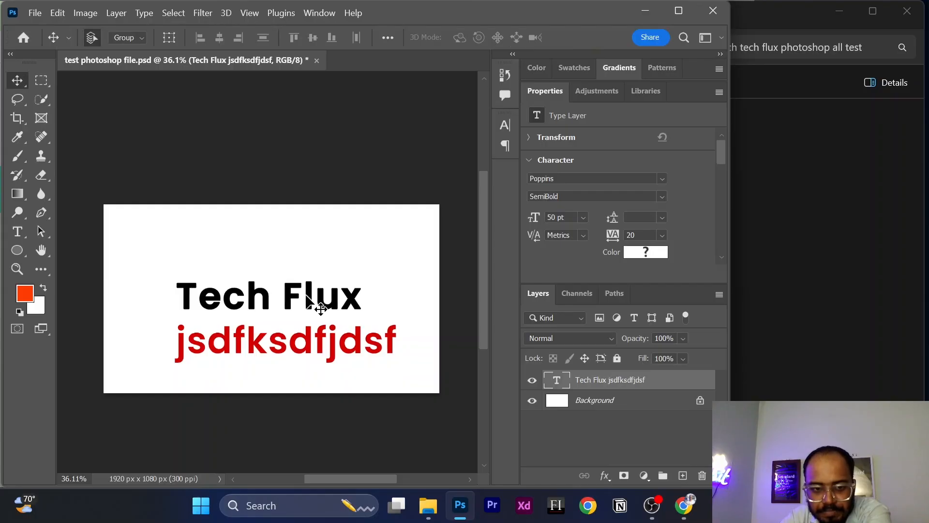
left_click_drag(305, 285, 302, 285)
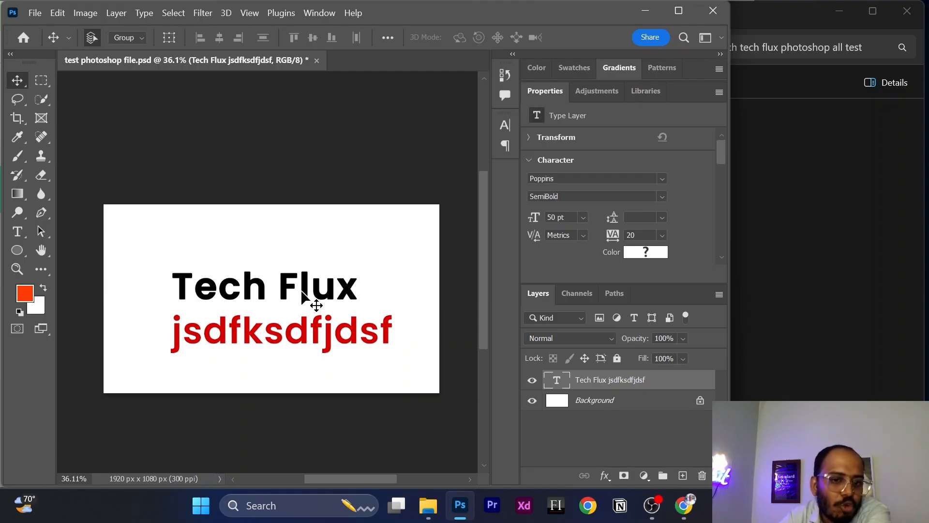
key("Delete")
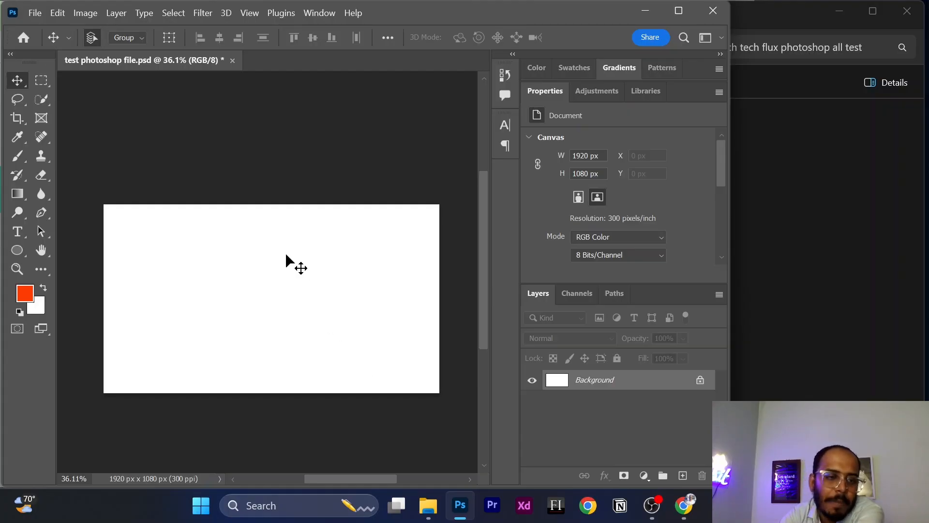
Start a shape path with the Pen Tool, placing two anchor points about 351 px apart horizontally and 207 px vertically.
left_click(15, 252)
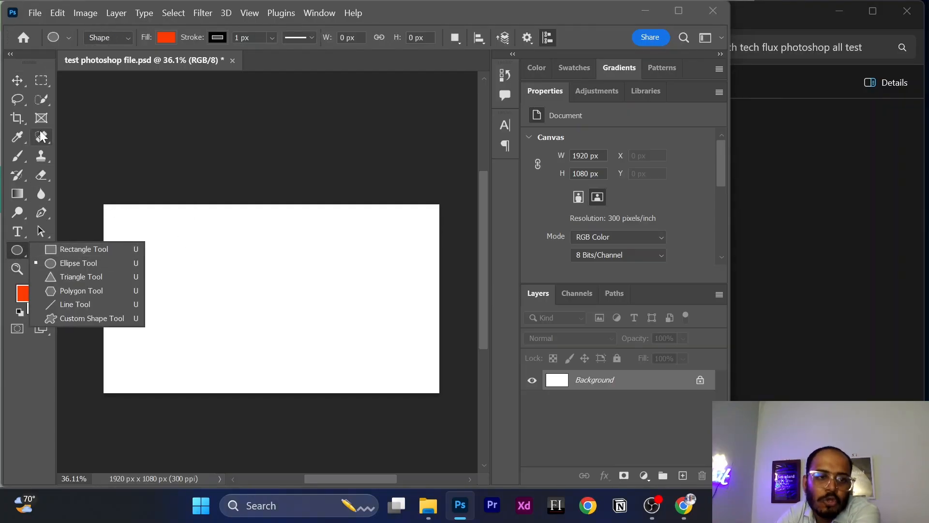
key("Escape")
right_click(41, 211)
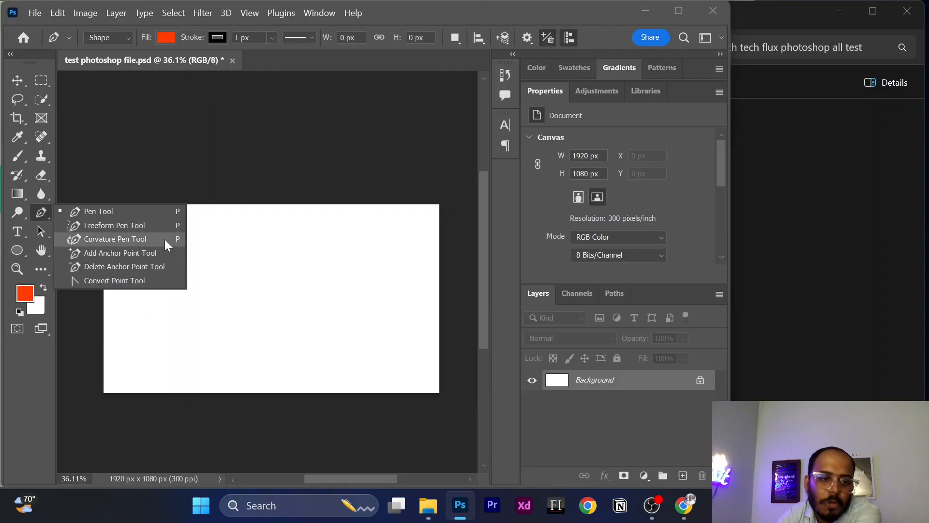
left_click(122, 213)
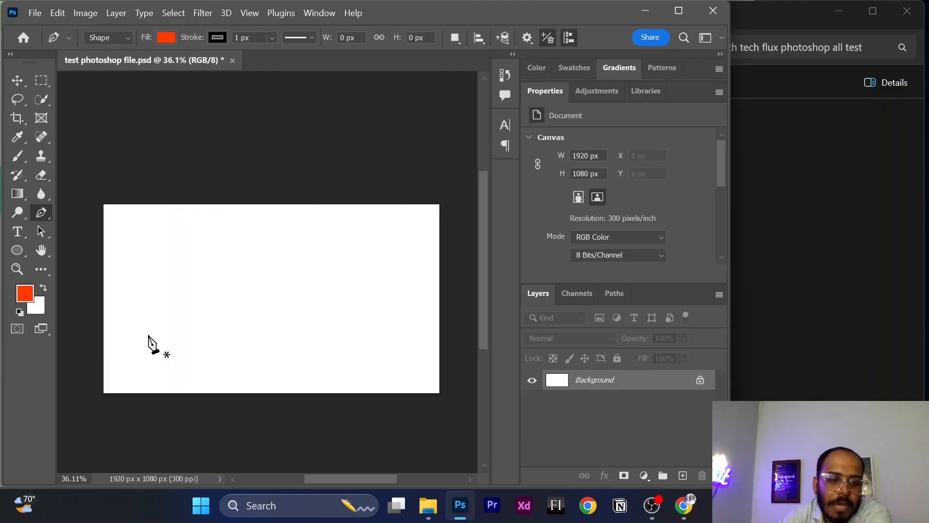
left_click(191, 287)
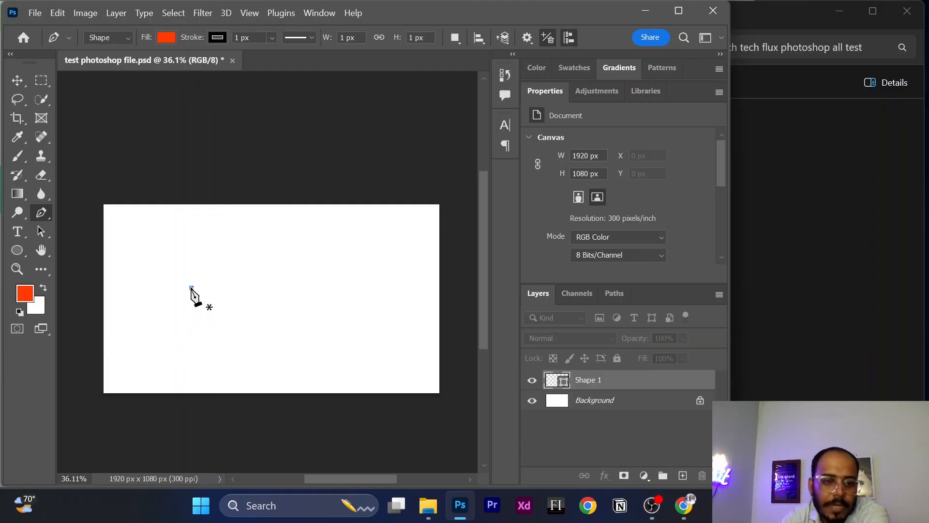
left_click(253, 252)
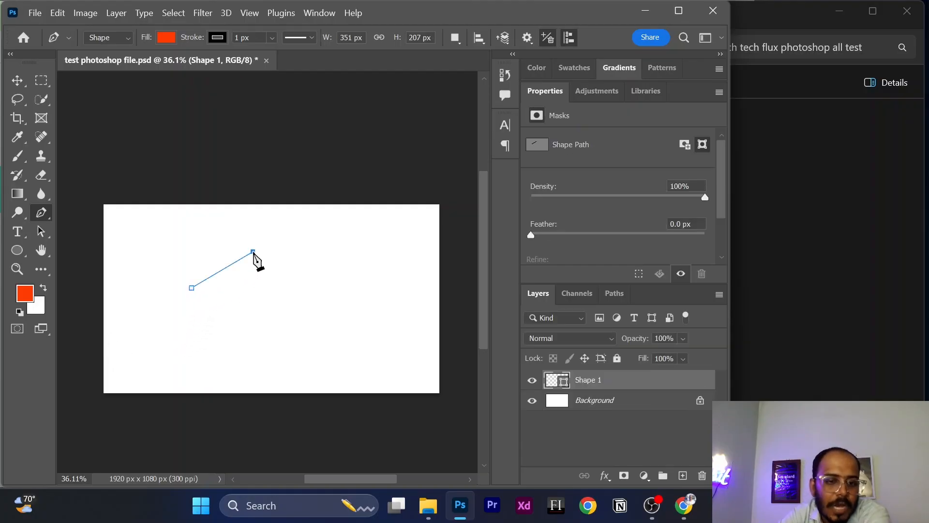
Finish the red Pen tool shape as a closed four-sided polygon about 453 px wide and 418 px high.
left_click(271, 303)
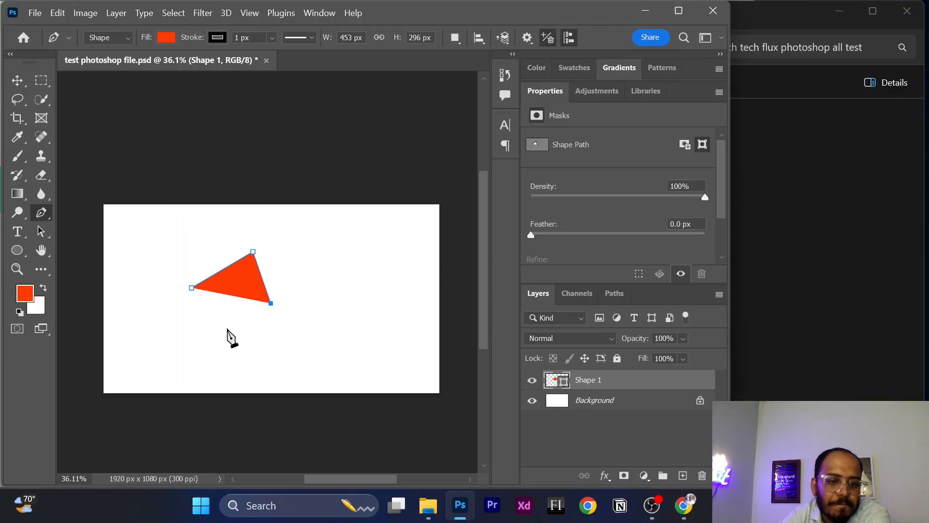
left_click(228, 324)
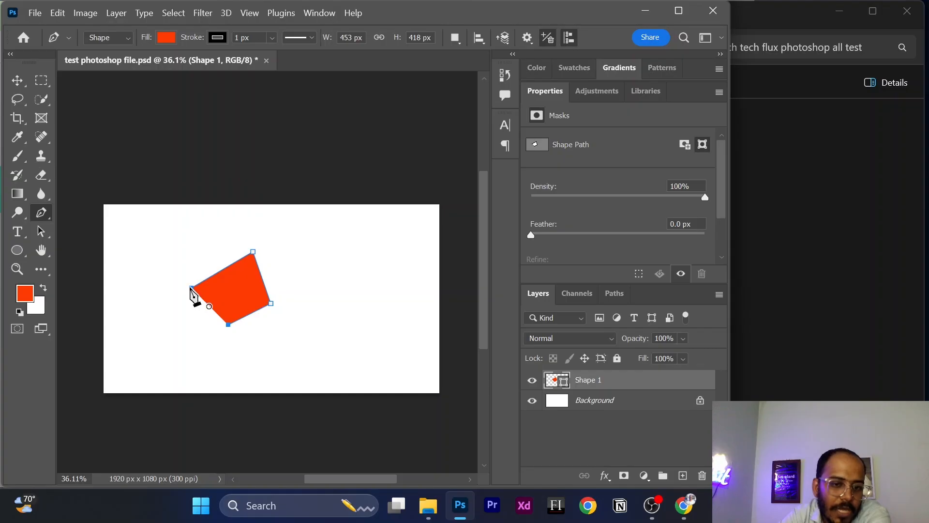
scroll(194, 293, "up", 5)
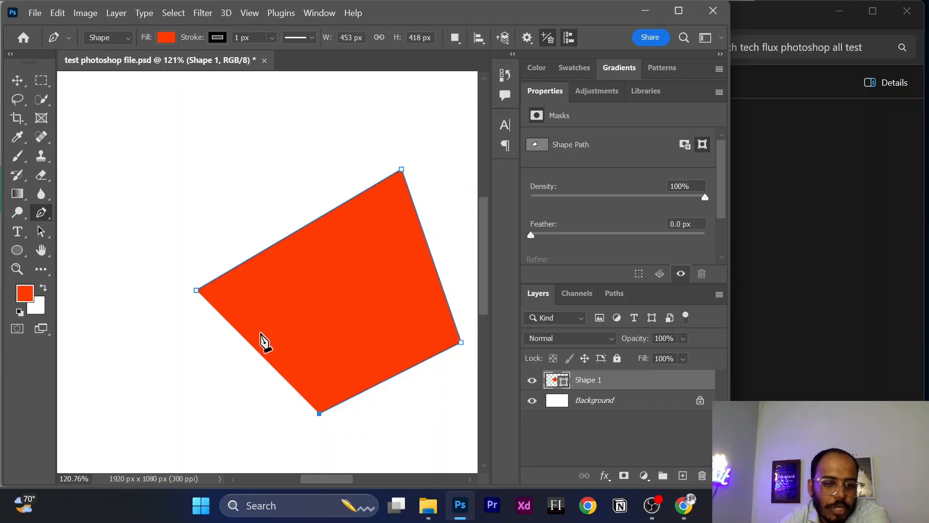
left_click(198, 291)
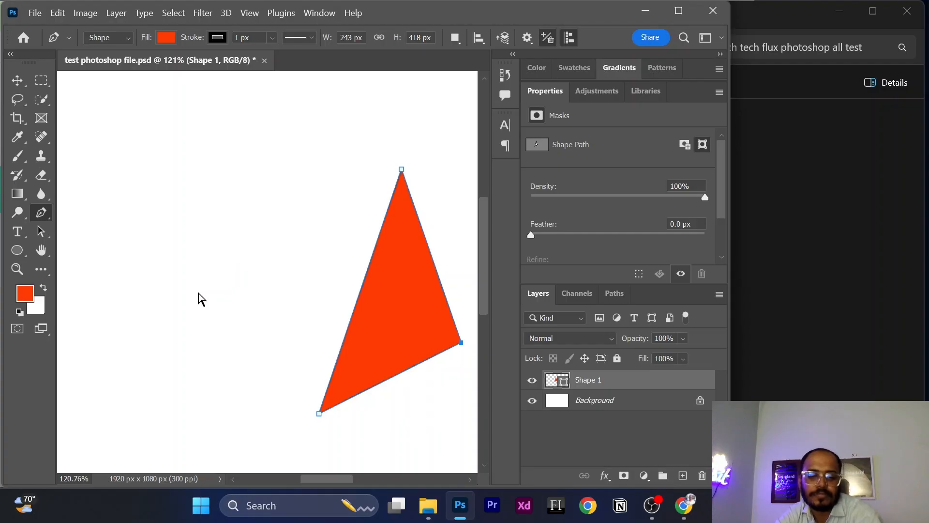
key("ctrl+z")
Move the red four-sided shape slightly up and to the left on the canvas.
left_click(17, 80)
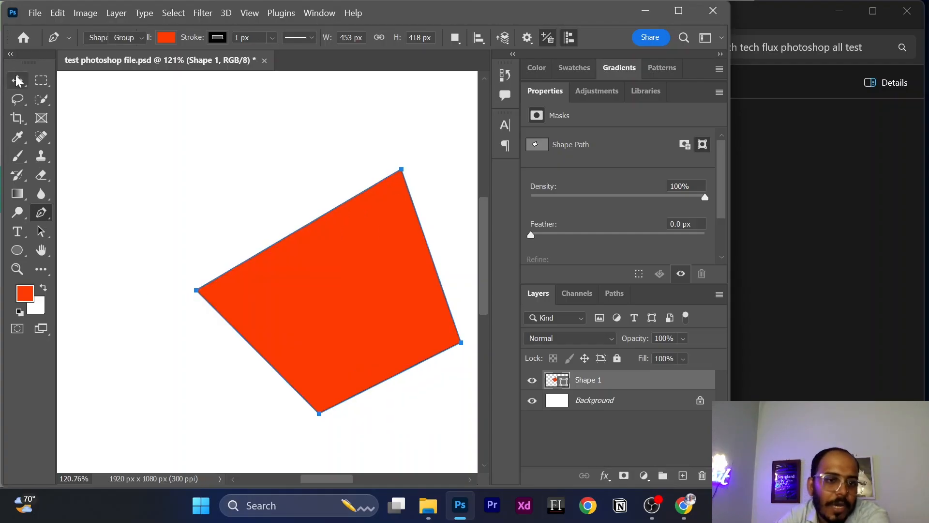
left_click_drag(258, 314, 298, 262)
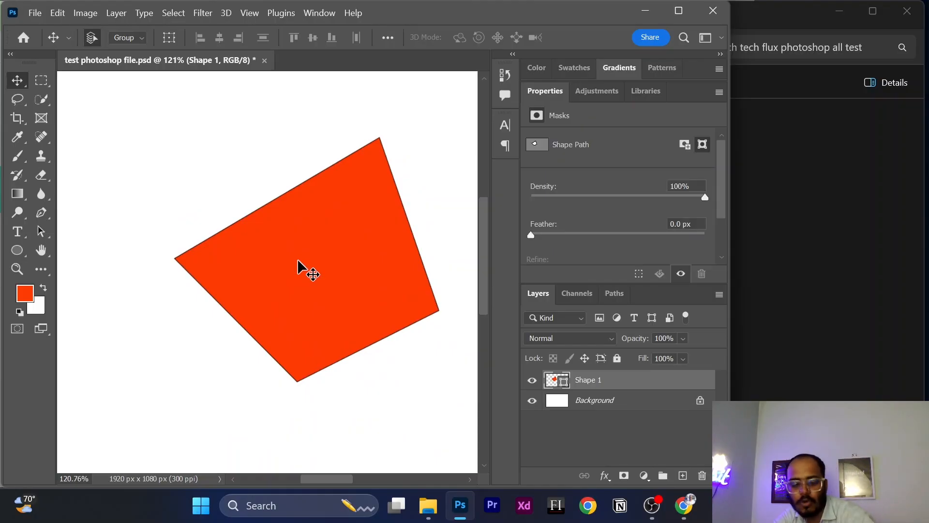
scroll(298, 262, "down", 6)
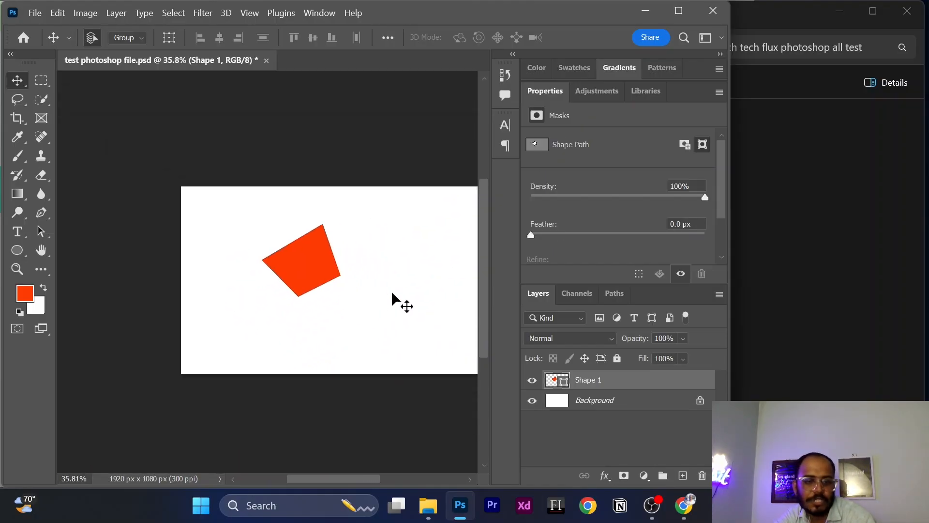
Draw a closed five-point outline about 441 by 366 px beside the red shape, using the Pen tool in Path mode.
left_click(40, 215)
left_click(108, 40)
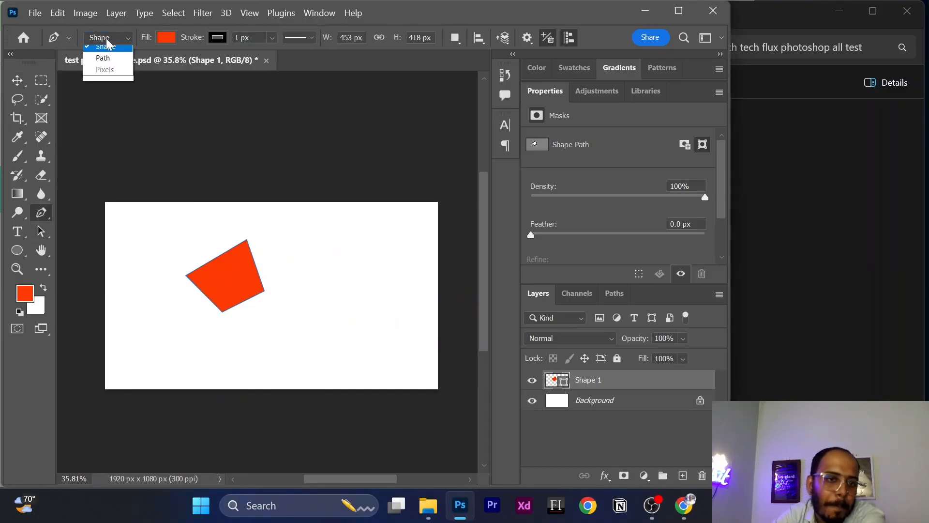
left_click(103, 58)
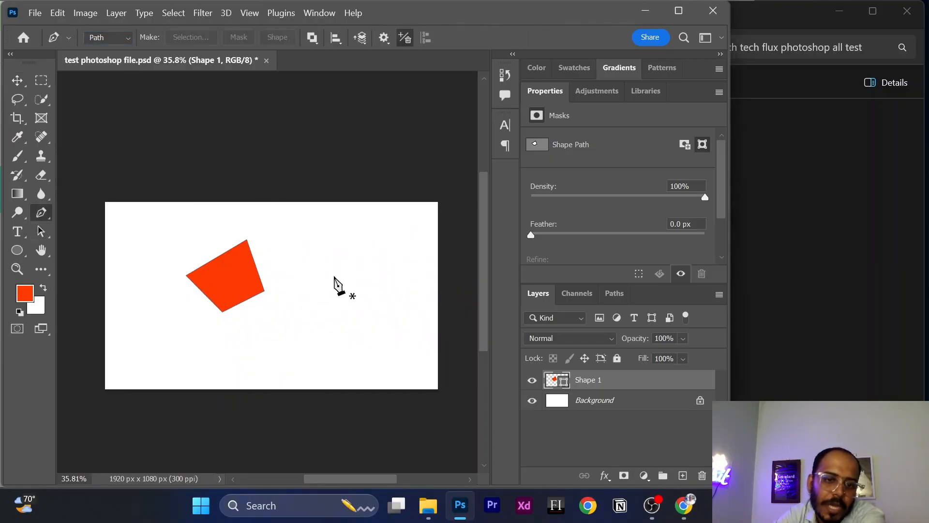
left_click(303, 282)
left_click(316, 332)
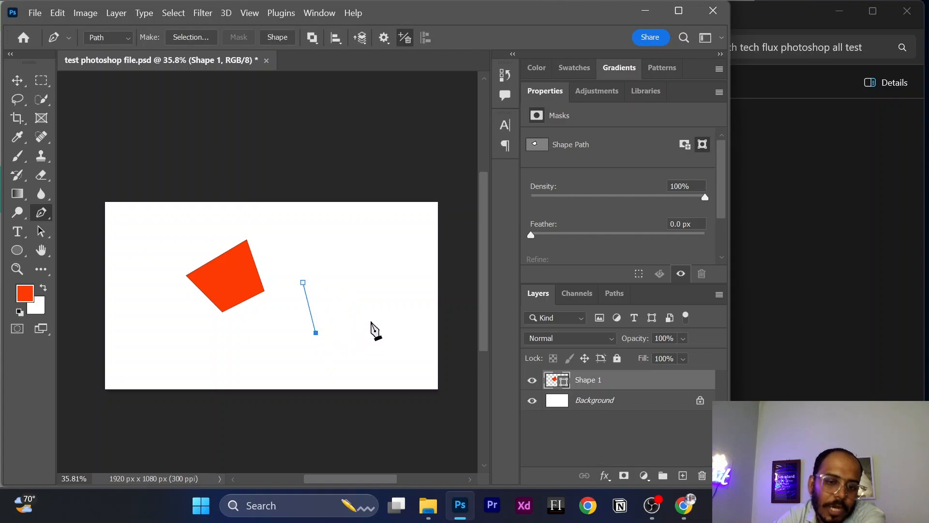
left_click(372, 321)
left_click(379, 282)
left_click(370, 269)
left_click(302, 283)
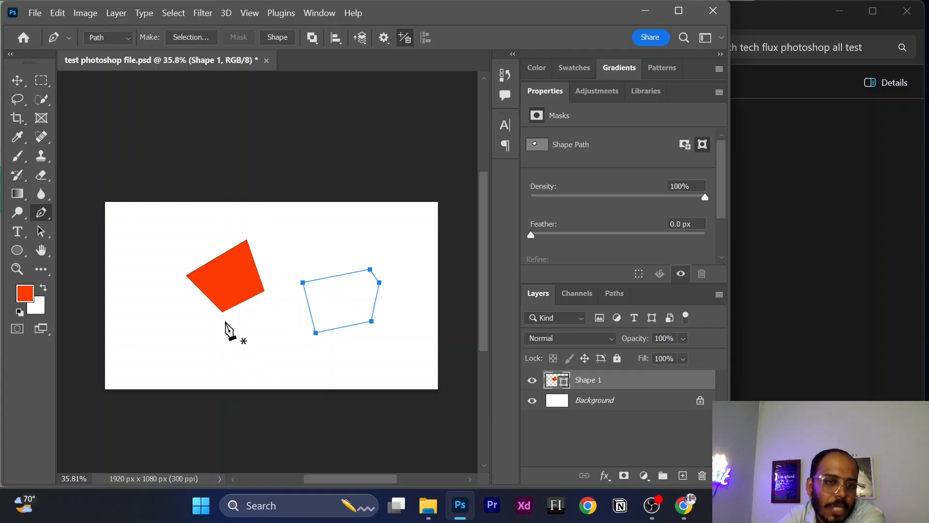
Set the Pen tool back to Shape mode and draw a closed seven-point red shape about 678 by 393 px beside the four-sided one.
left_click(115, 39)
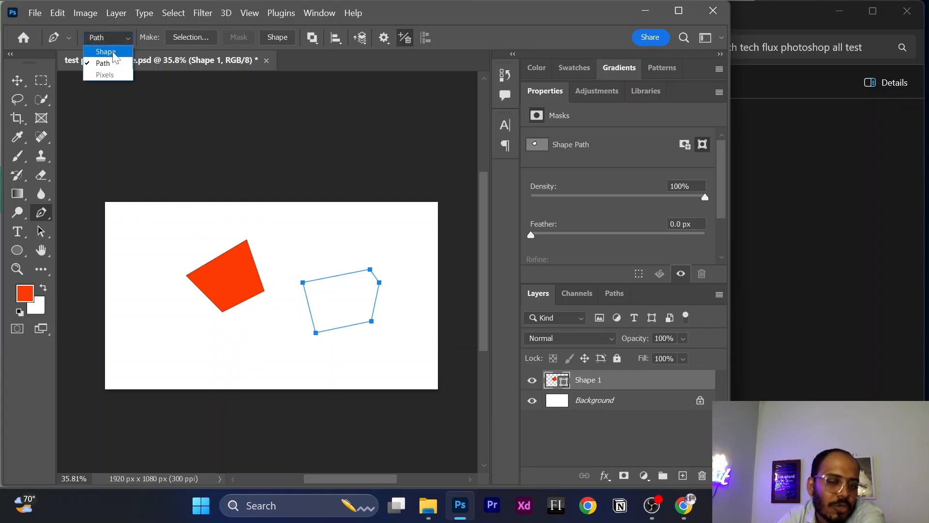
left_click(114, 52)
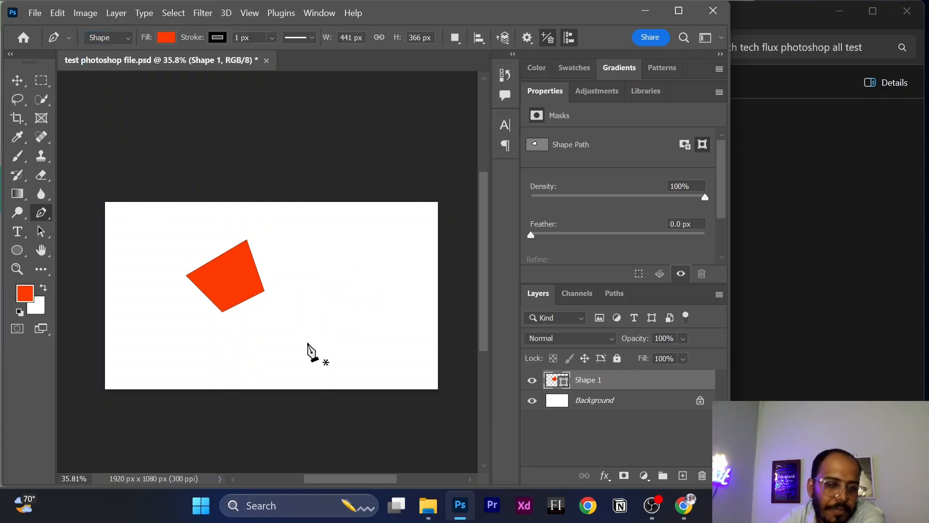
left_click(302, 345)
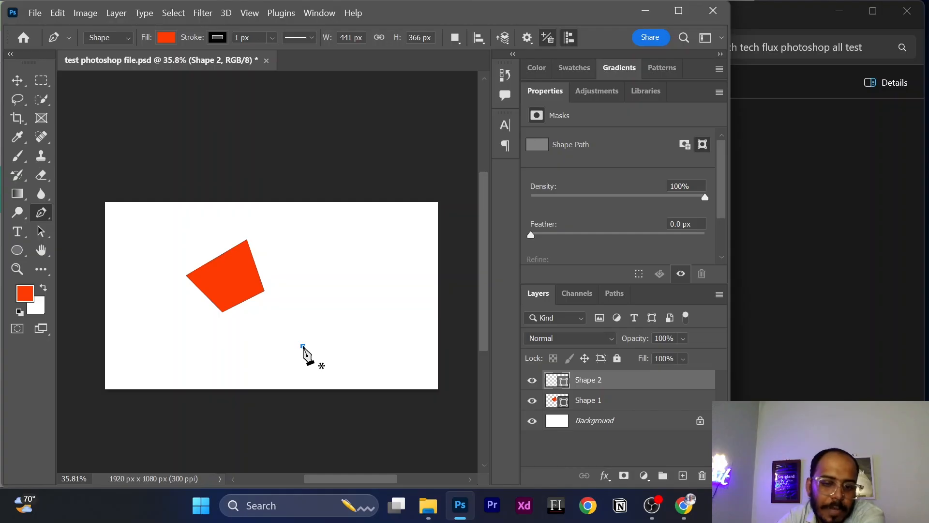
left_click(367, 343)
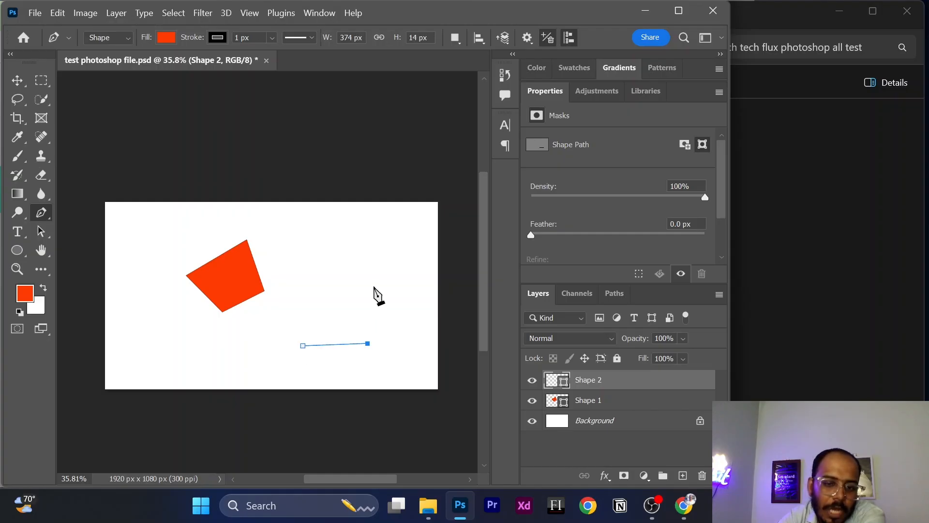
left_click(374, 285)
left_click(333, 278)
left_click(287, 281)
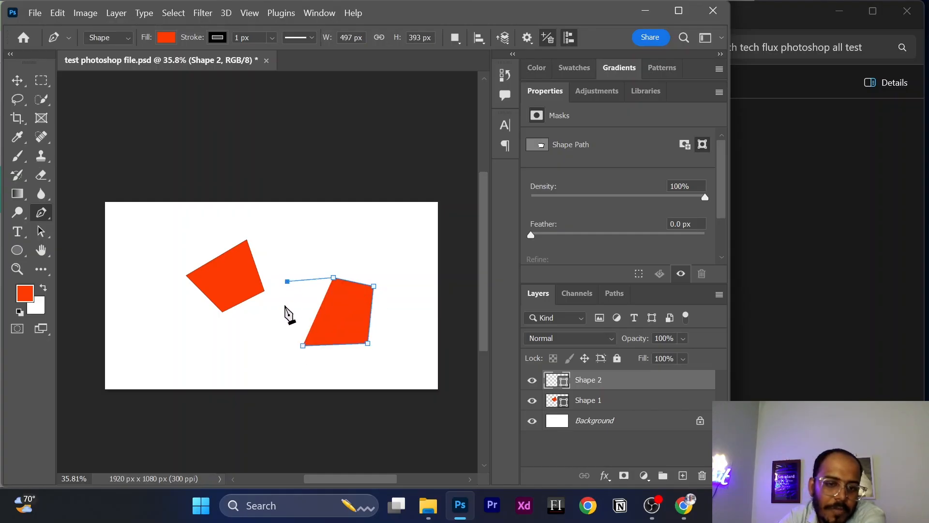
left_click(284, 311)
left_click(256, 329)
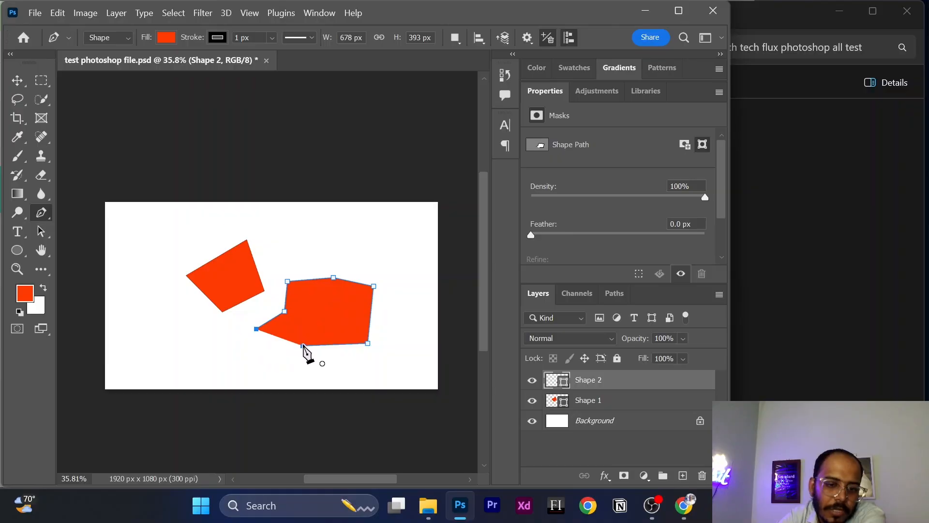
left_click(303, 346)
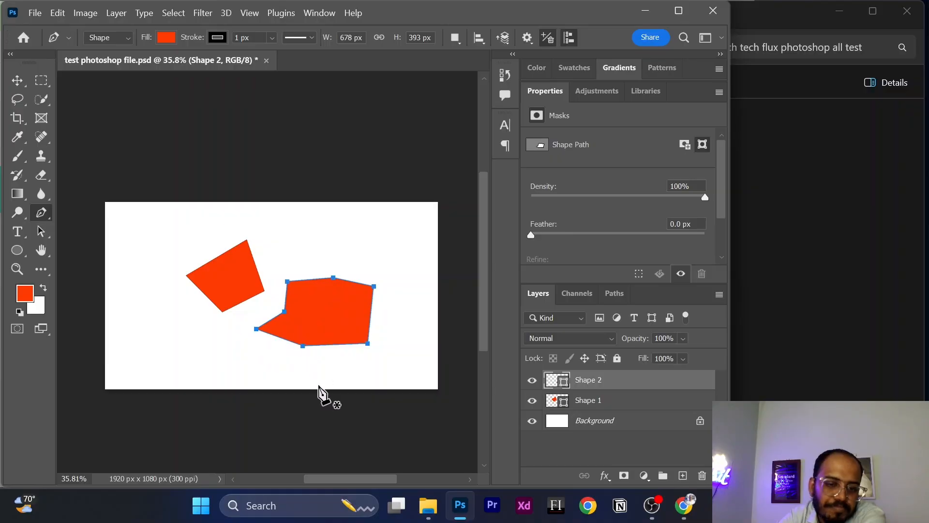
Select both red shapes on the canvas together and delete them.
left_click(17, 81)
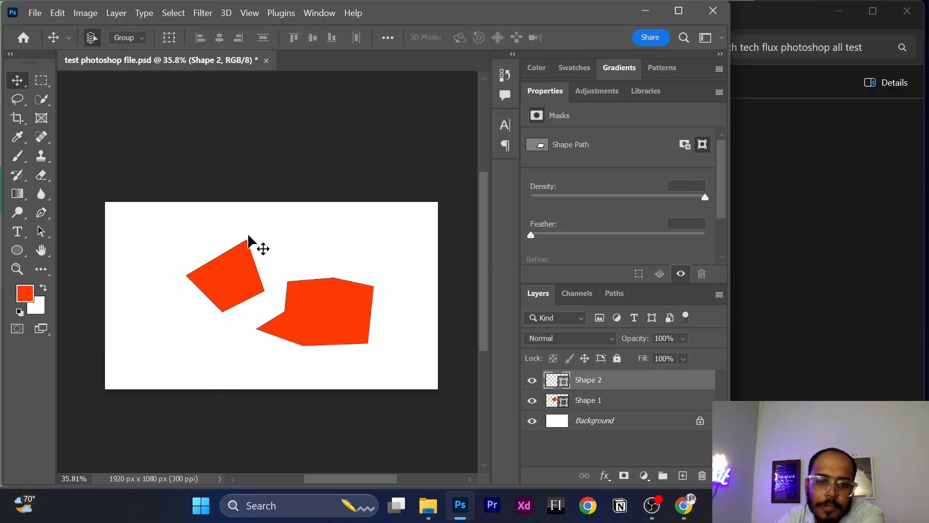
left_click_drag(193, 213, 309, 338)
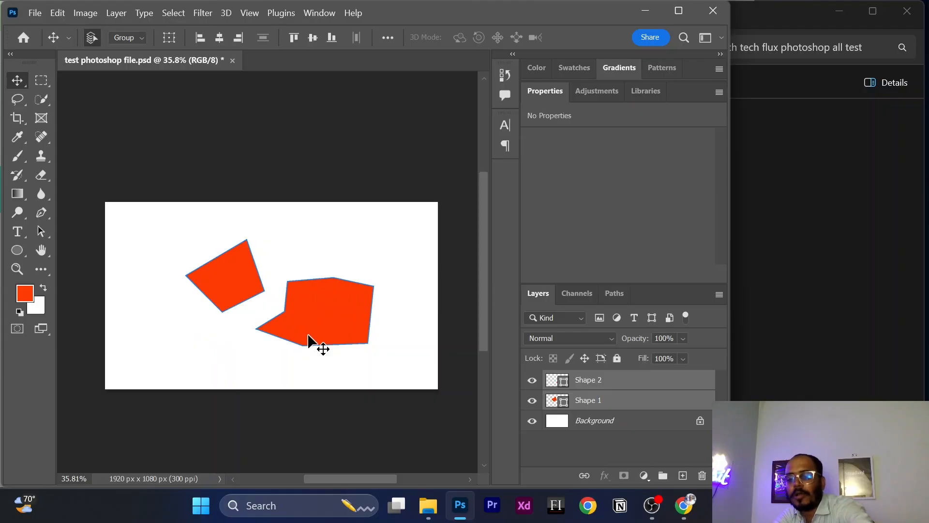
key("Delete")
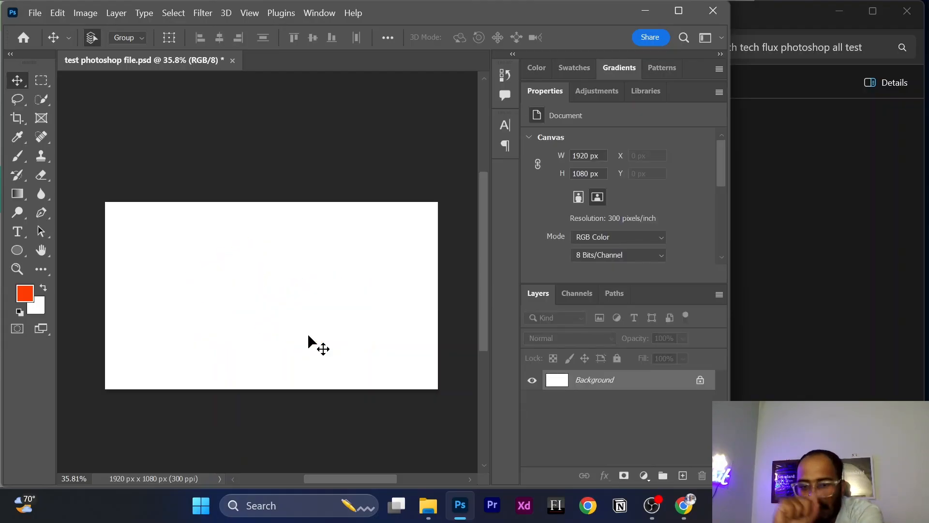
Draw a wavy edge with curved Pen tool anchors across the canvas's lower half, from beyond its left edge to beyond its right edge.
left_click(41, 213)
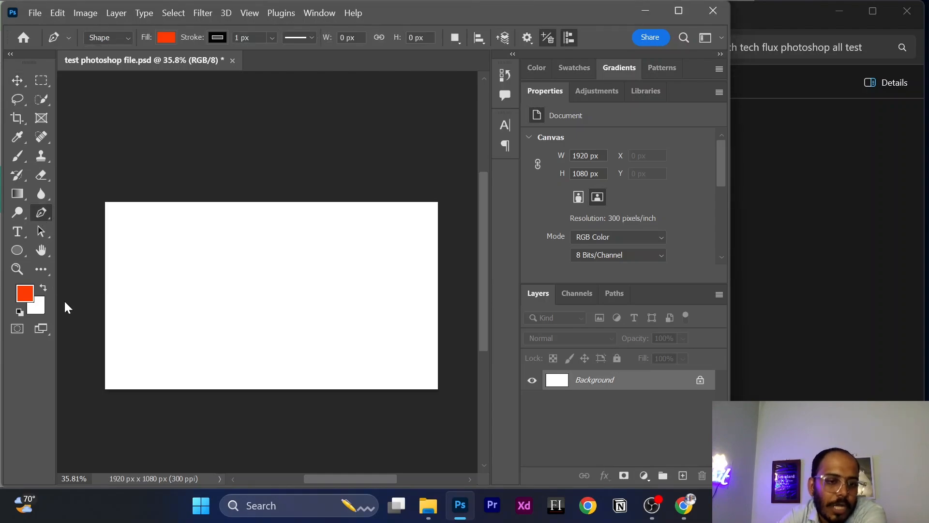
right_click(40, 216)
left_click(80, 212)
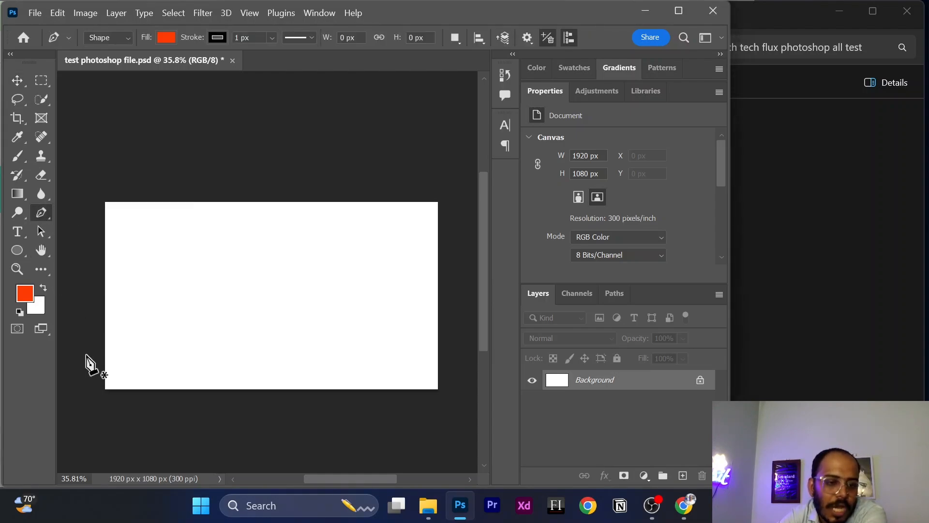
left_click(89, 333)
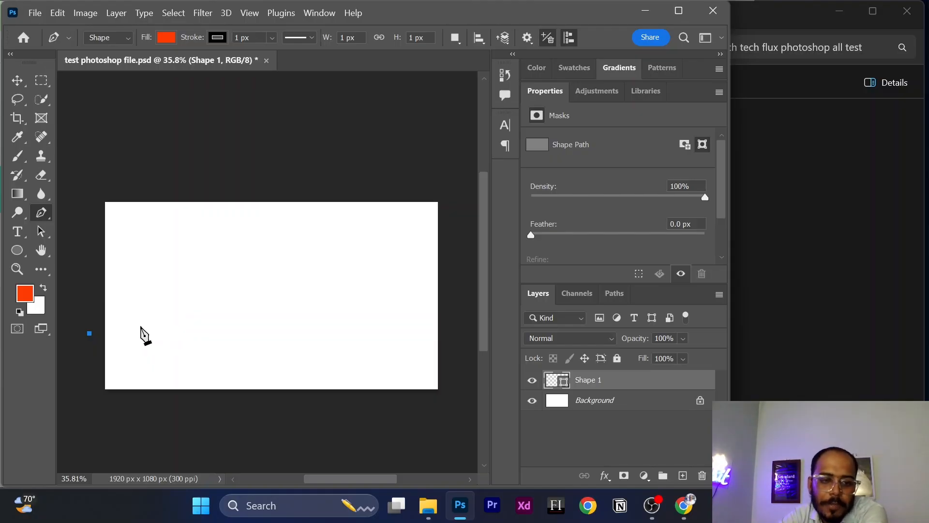
left_click(189, 308)
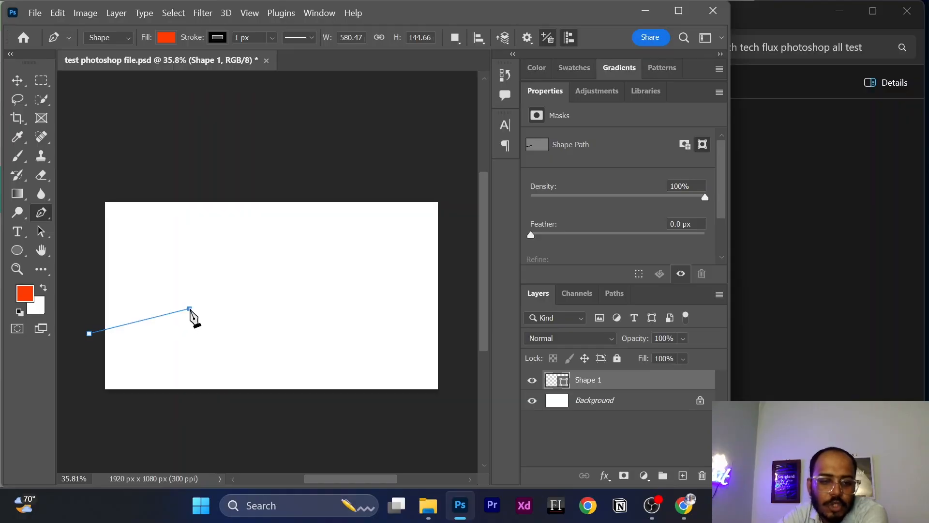
left_click_drag(195, 310, 243, 333)
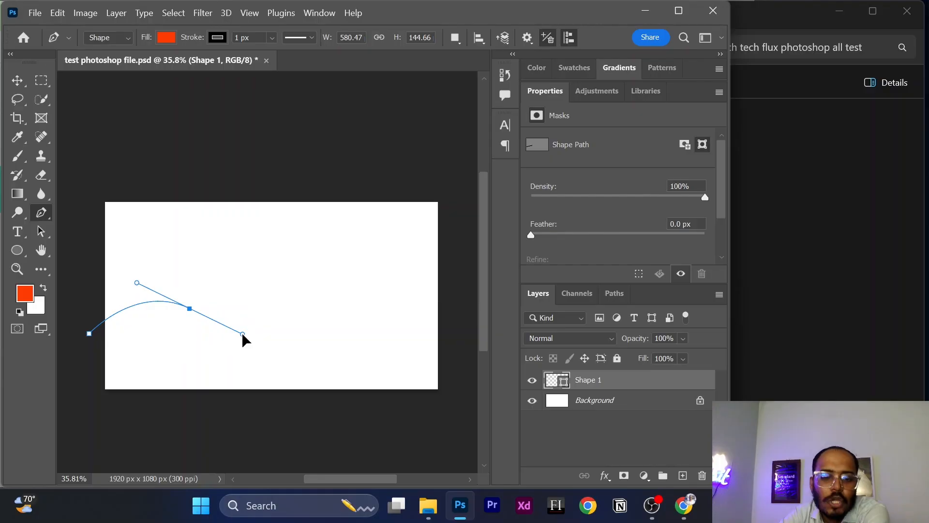
mouse_move(242, 333)
left_mouse_down()
mouse_move(221, 331)
mouse_move(272, 364)
mouse_move(258, 356)
mouse_move(278, 312)
mouse_move(195, 318)
mouse_move(200, 329)
mouse_move(240, 333)
mouse_move(251, 323)
left_mouse_up()
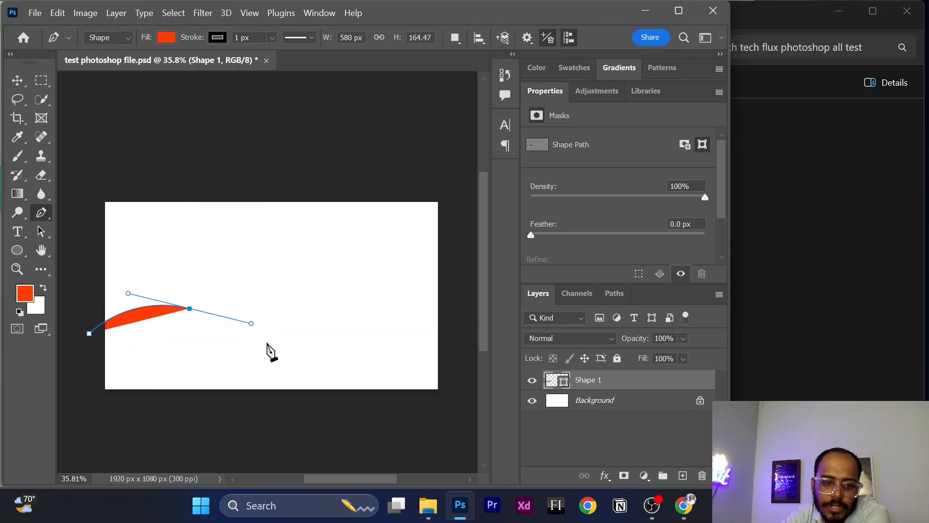
left_click(279, 343)
left_click_drag(280, 344, 311, 340)
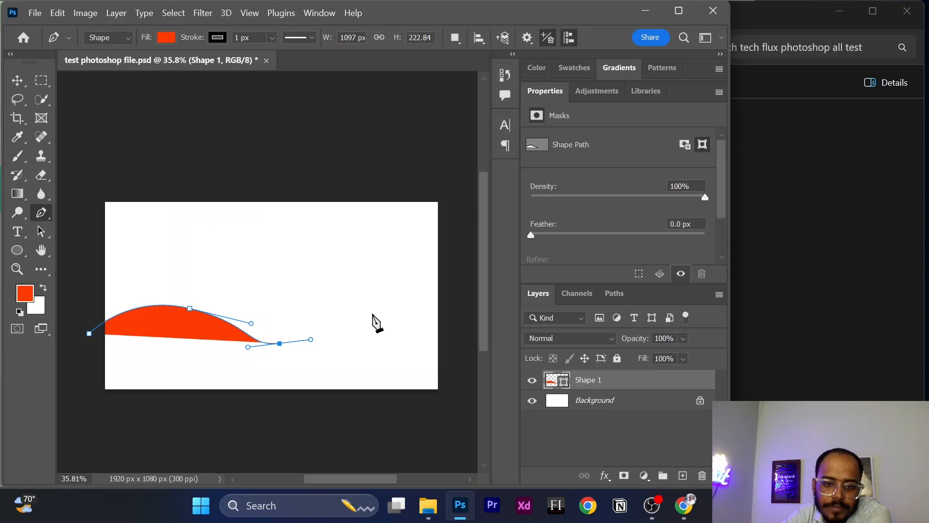
left_click_drag(372, 314, 421, 314)
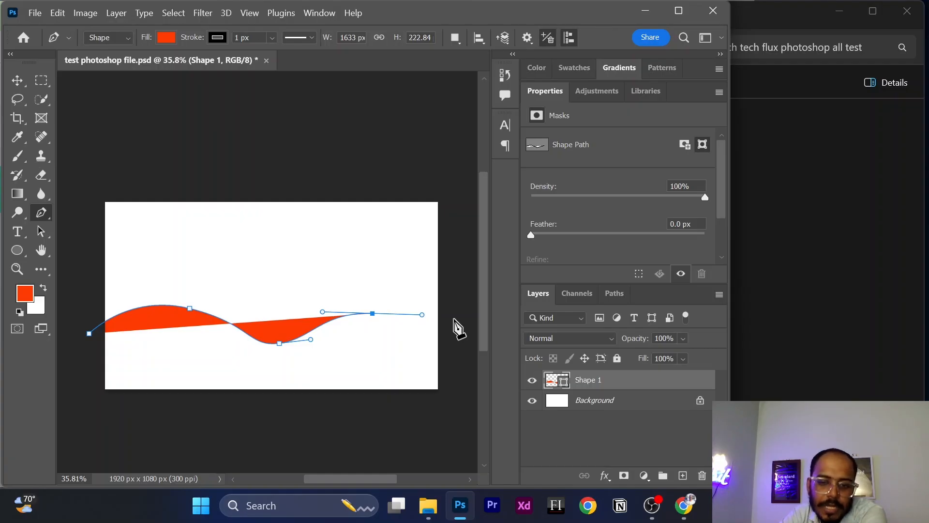
left_click(453, 319)
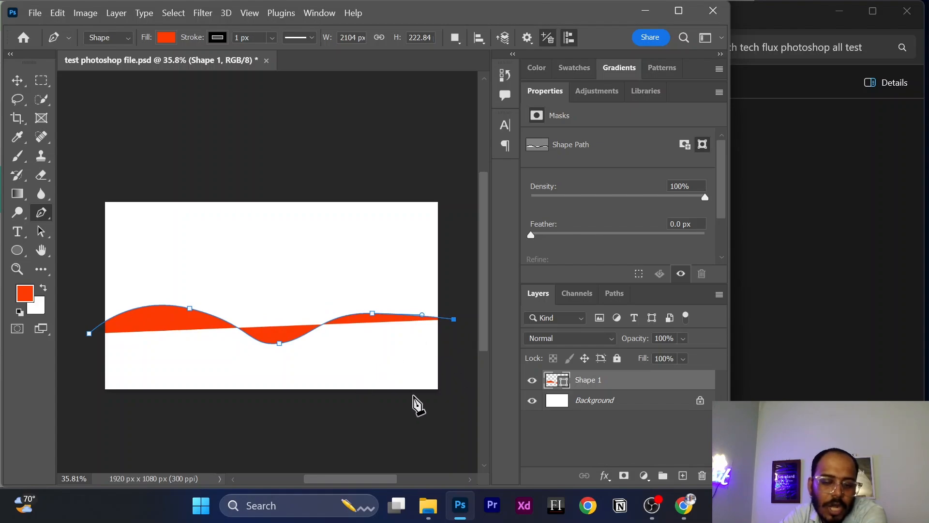
Close the red wave shape around the outside of the canvas's bottom edge, about 2163 by 622 px overall, and deselect it.
left_click(456, 404)
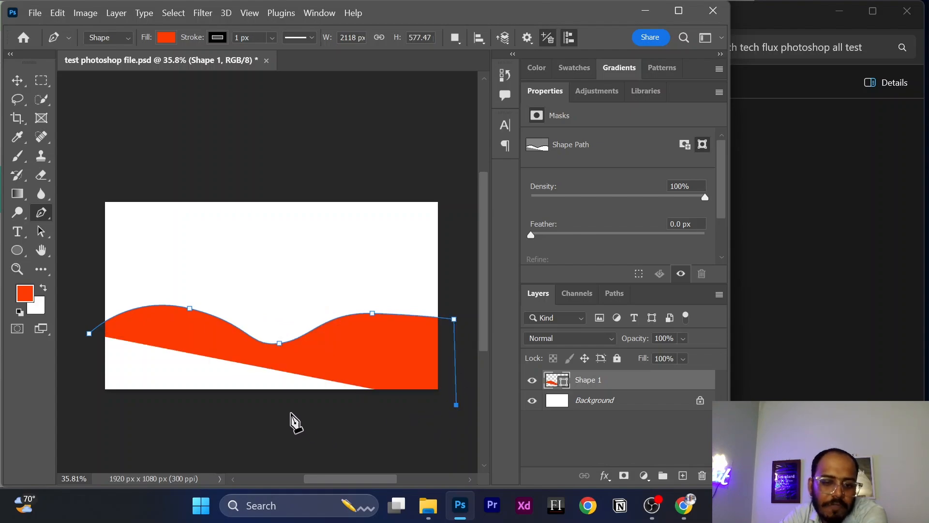
left_click(290, 413)
left_click(173, 412)
left_click(107, 411)
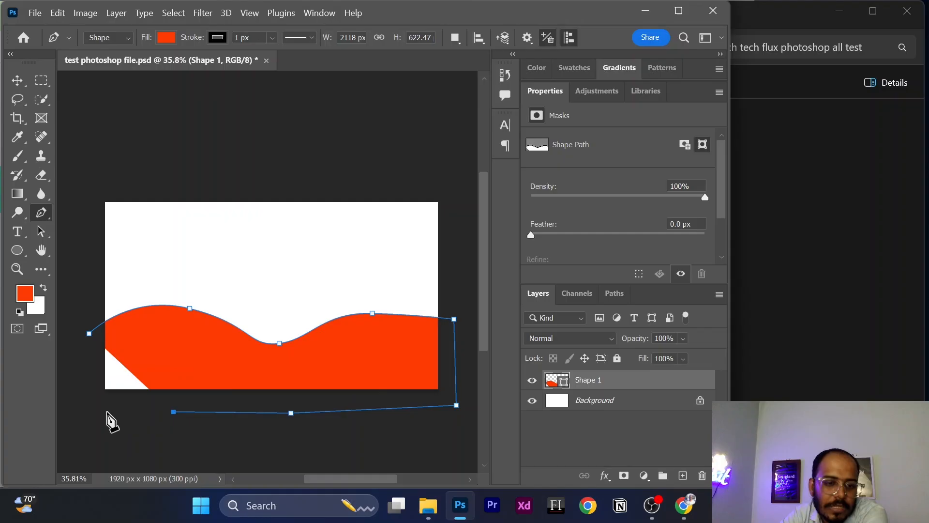
left_click(82, 409)
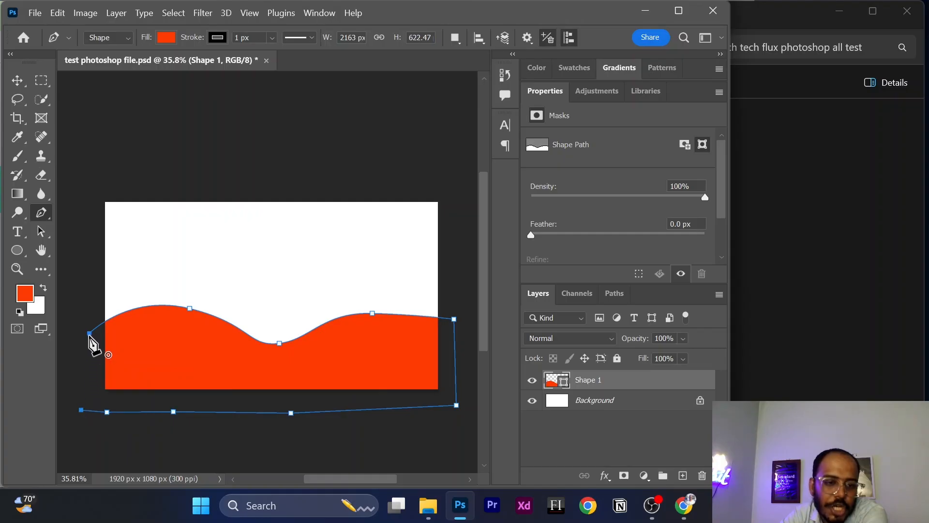
left_click(89, 334)
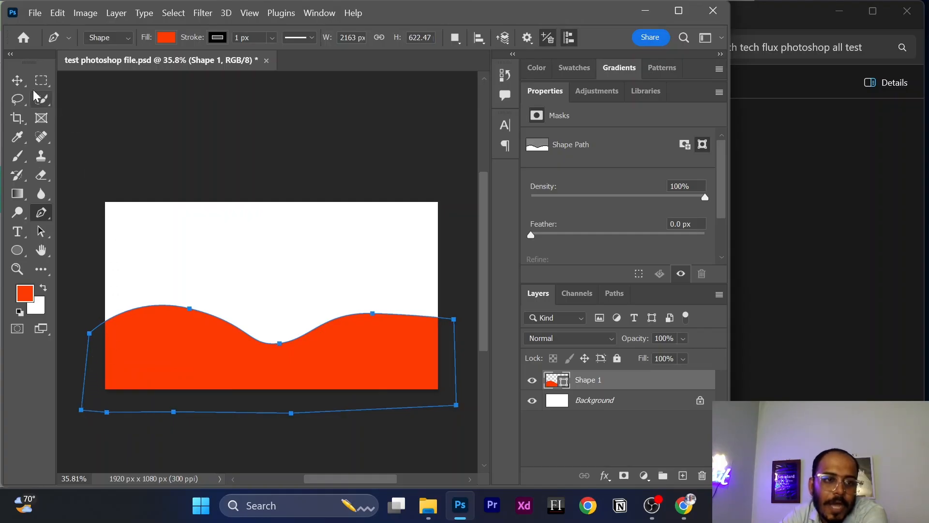
left_click(17, 80)
left_click(247, 265)
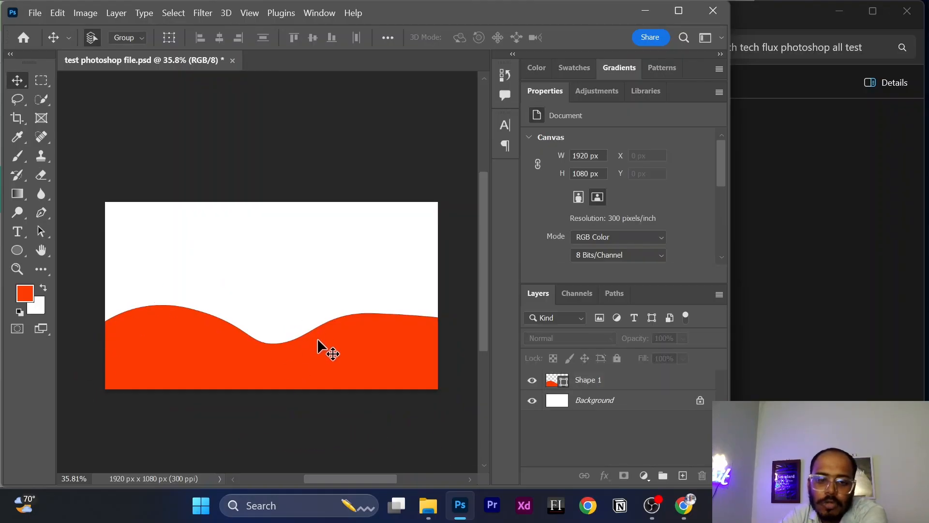
Move the red wave shape slightly down on the canvas with the Move tool.
mouse_move(323, 349)
left_mouse_down()
mouse_move(292, 334)
mouse_move(321, 346)
left_mouse_up()
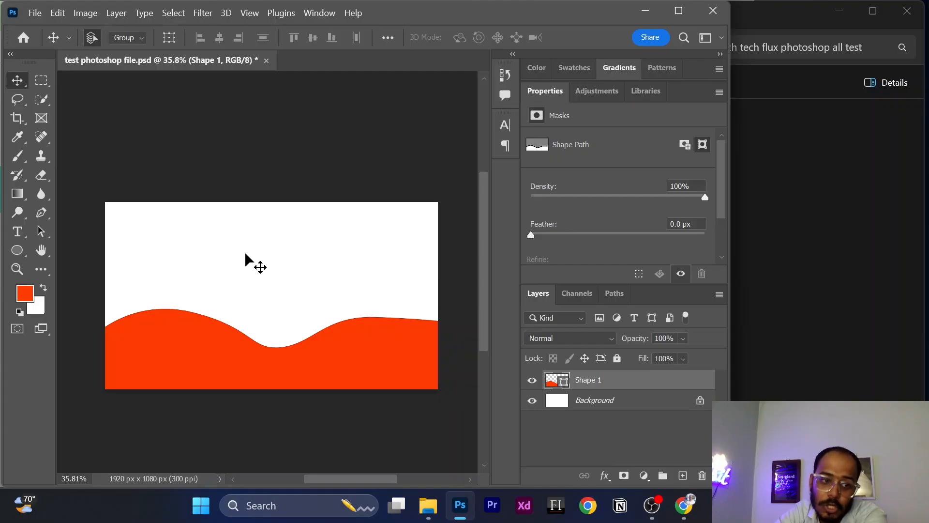
Hide the Properties panel and show it again.
left_click(311, 14)
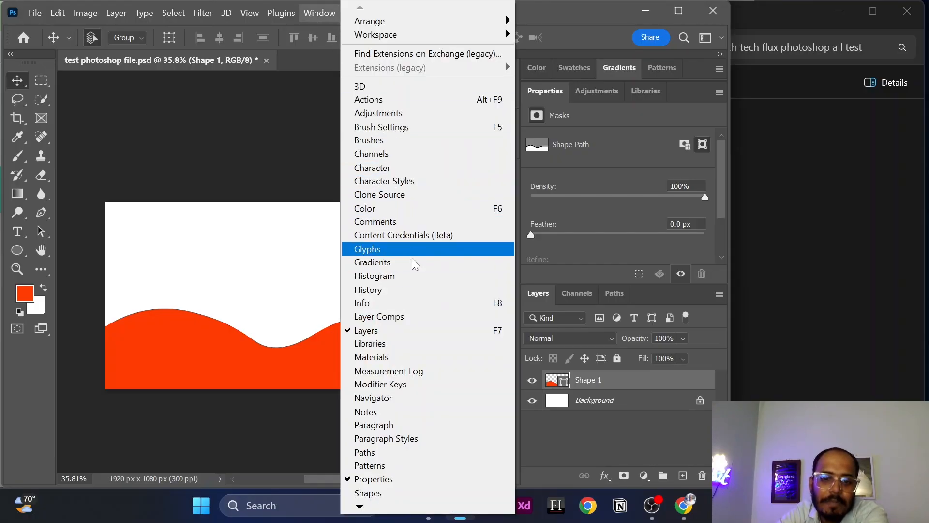
left_click(405, 477)
left_click(320, 12)
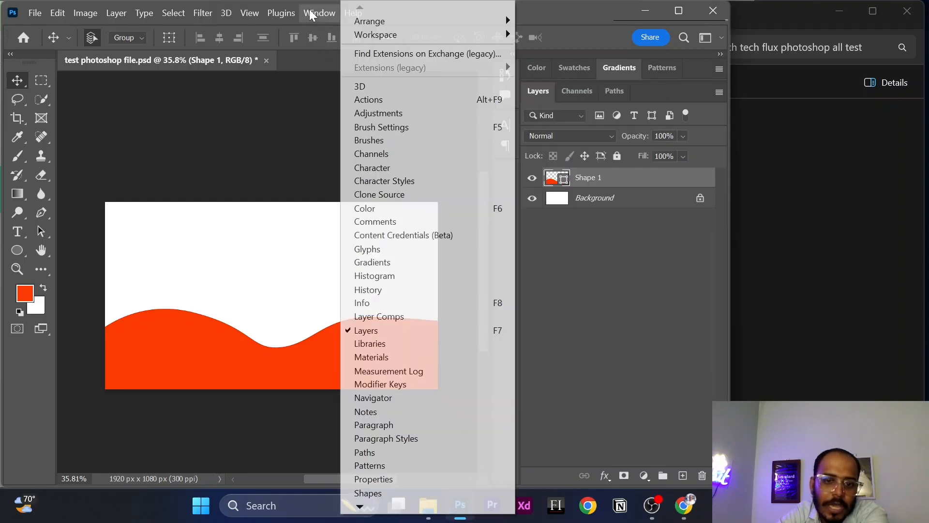
left_click(425, 479)
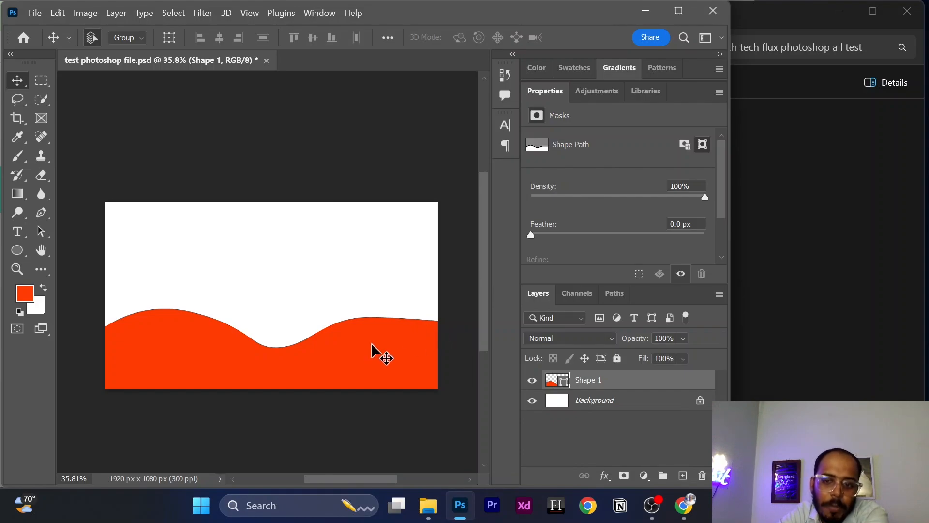
With a shape tool active, change the wave shape's fill to the dark red from the recently used colors.
left_click(20, 255)
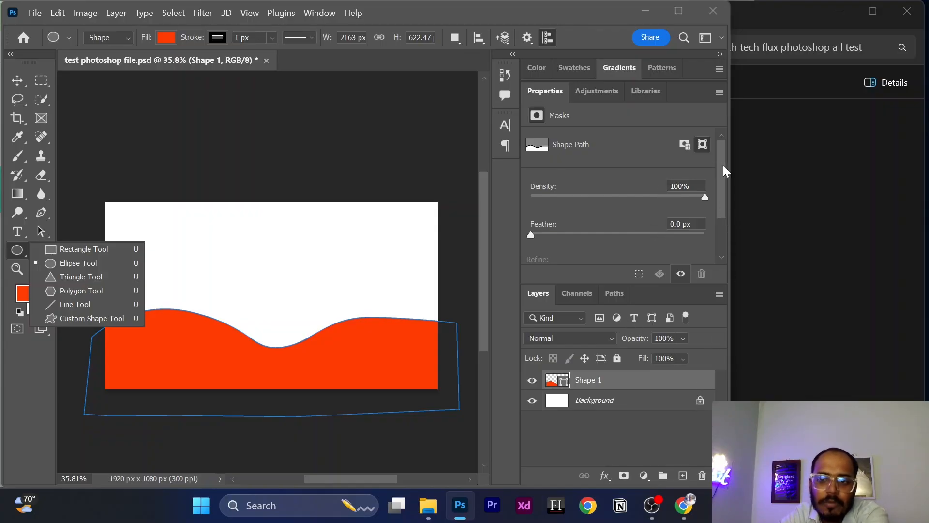
left_click_drag(723, 164, 723, 144)
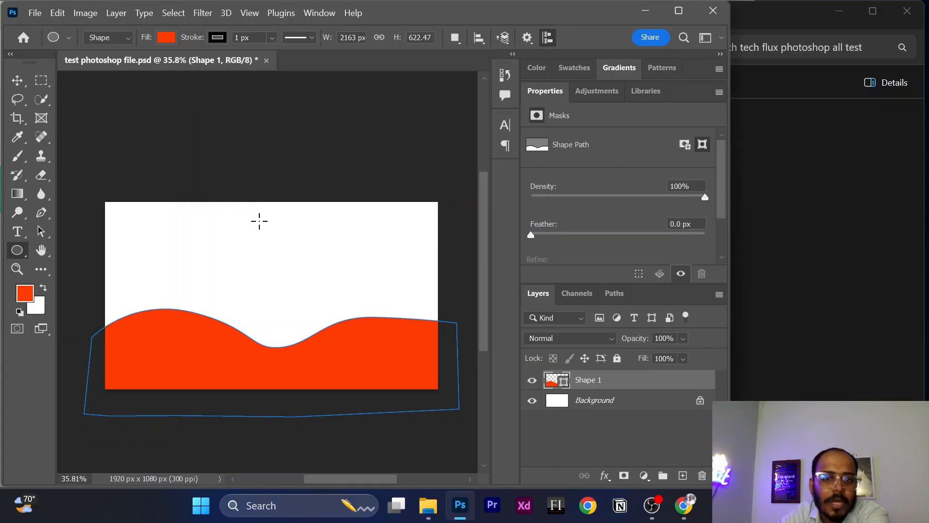
left_click(167, 38)
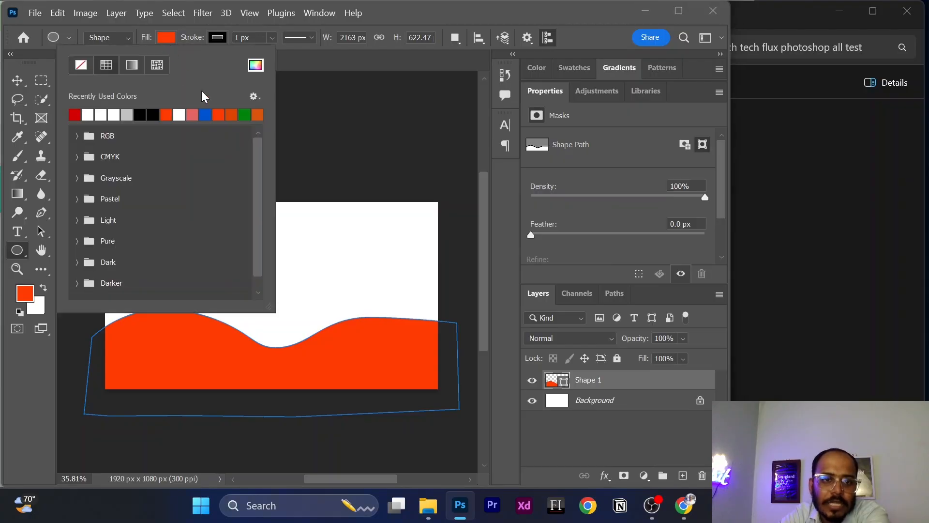
left_click(75, 115)
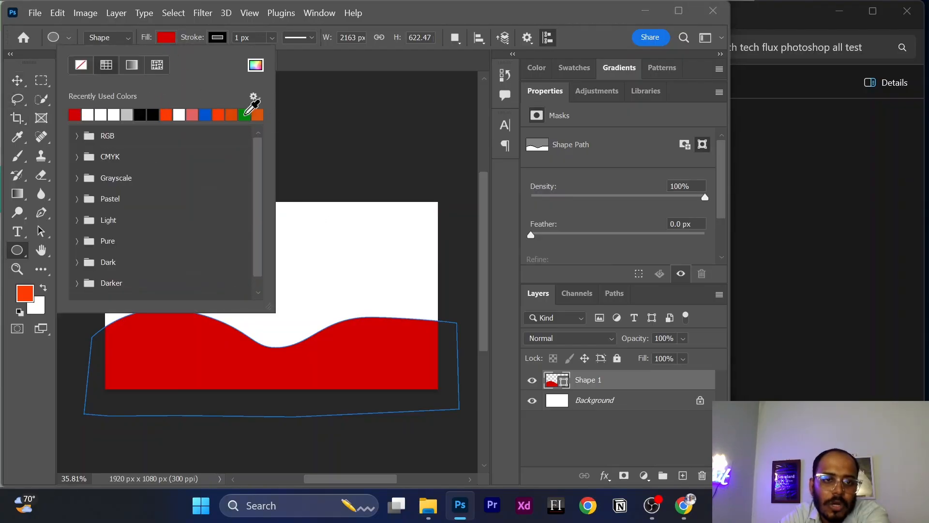
Give the wave shape a black stroke 20 px wide and deselect the shape.
left_click(213, 39)
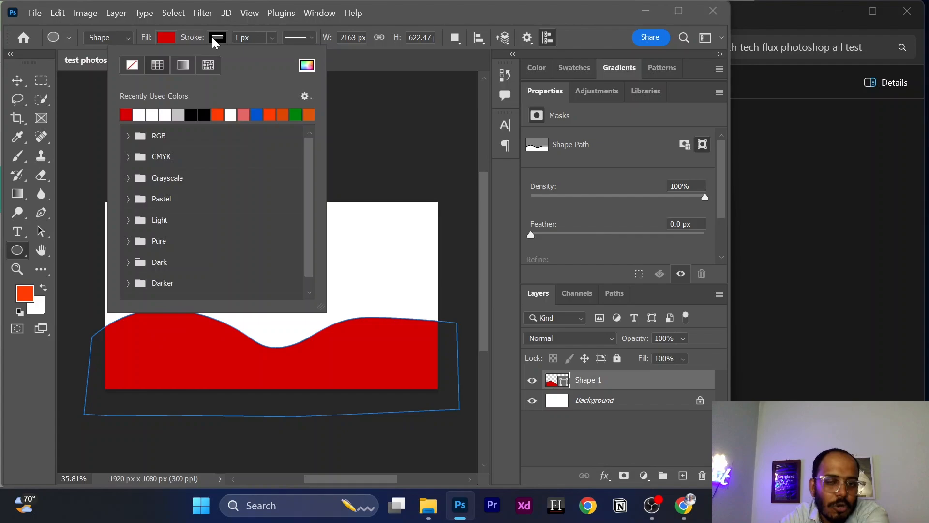
left_click(204, 114)
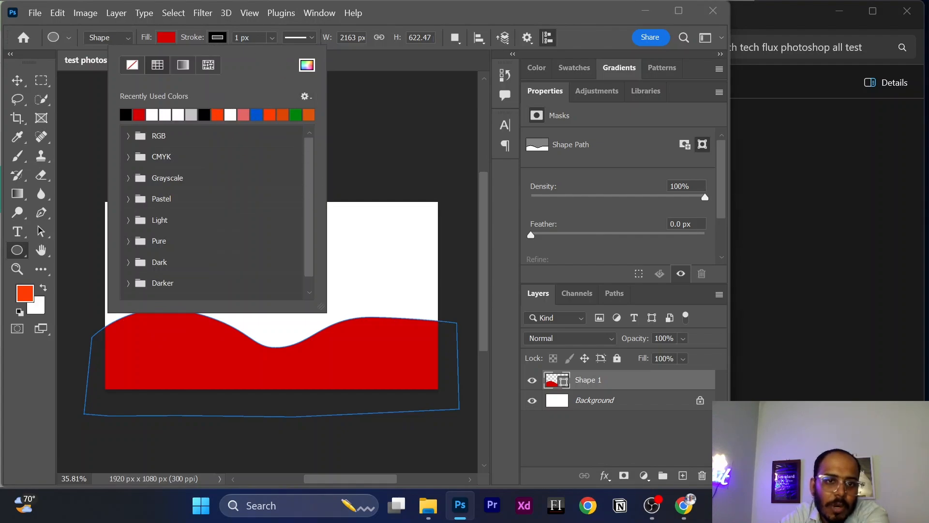
left_click(226, 37)
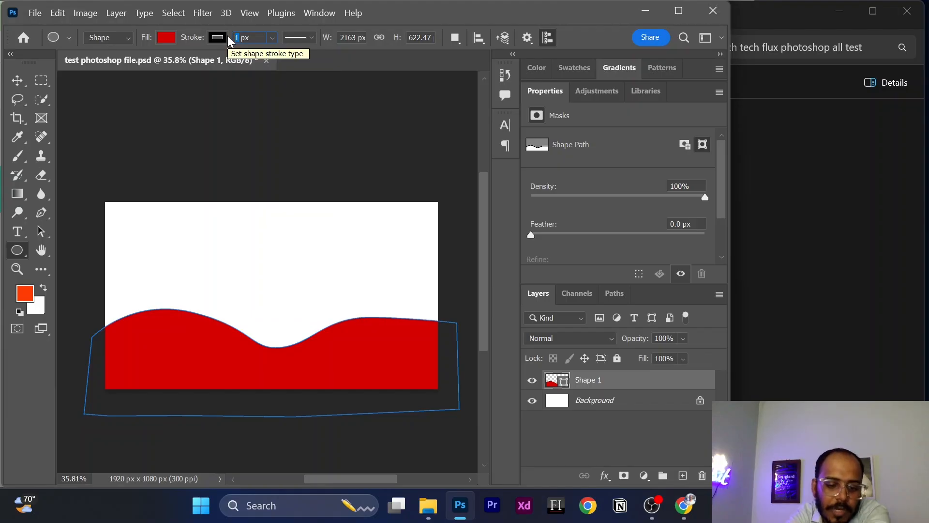
type("20")
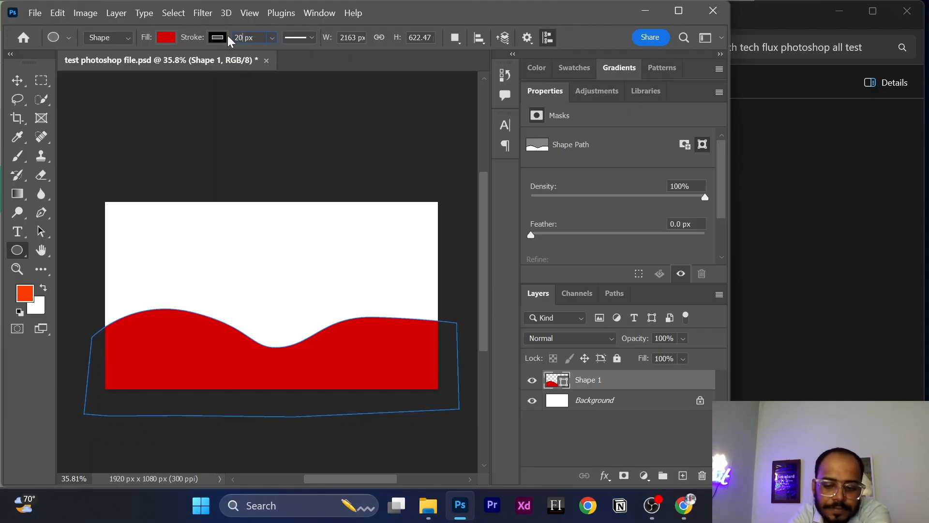
key("Return")
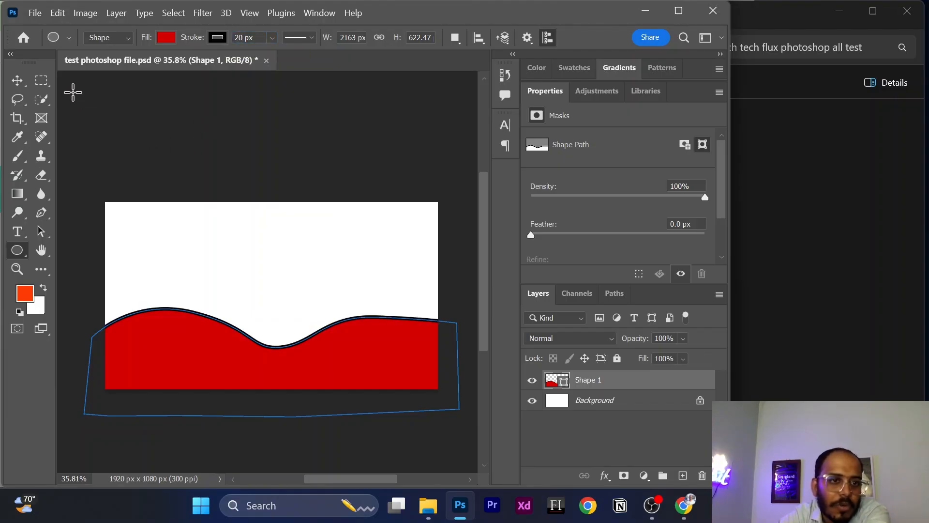
left_click(24, 83)
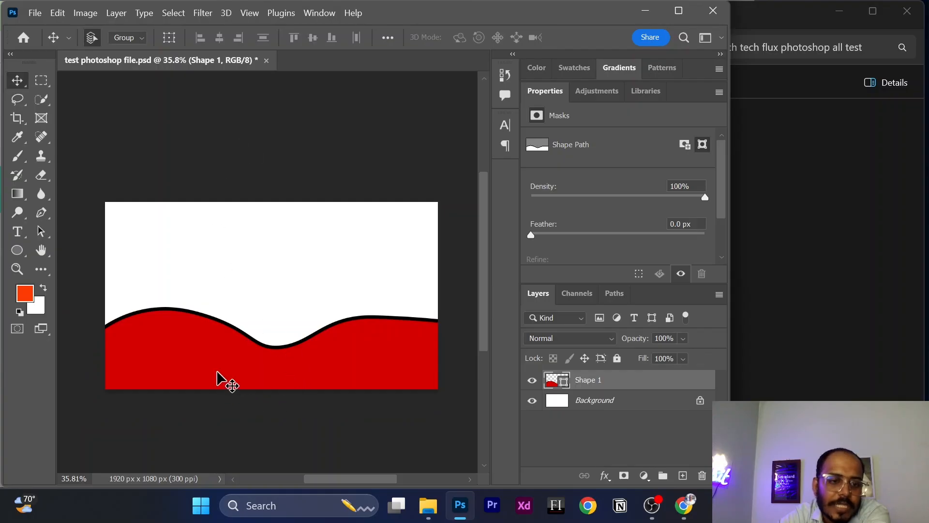
left_click(17, 250)
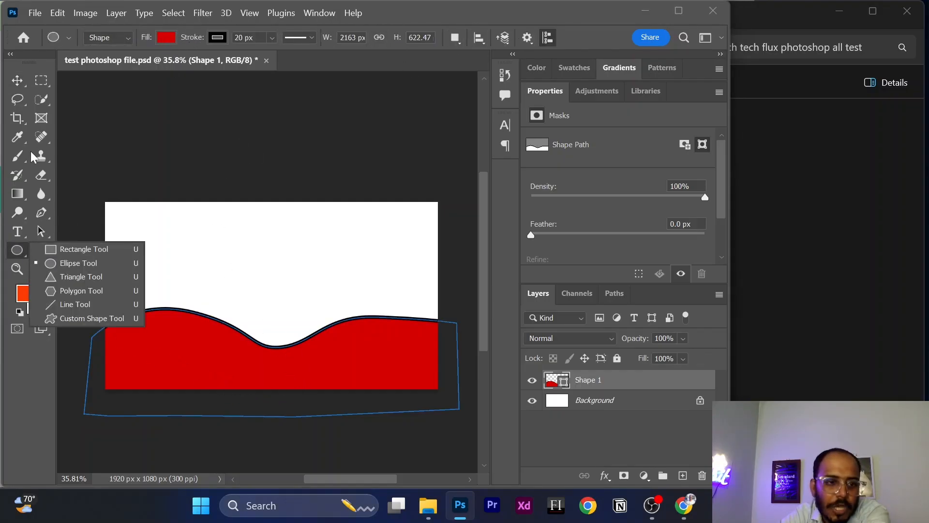
left_click(17, 80)
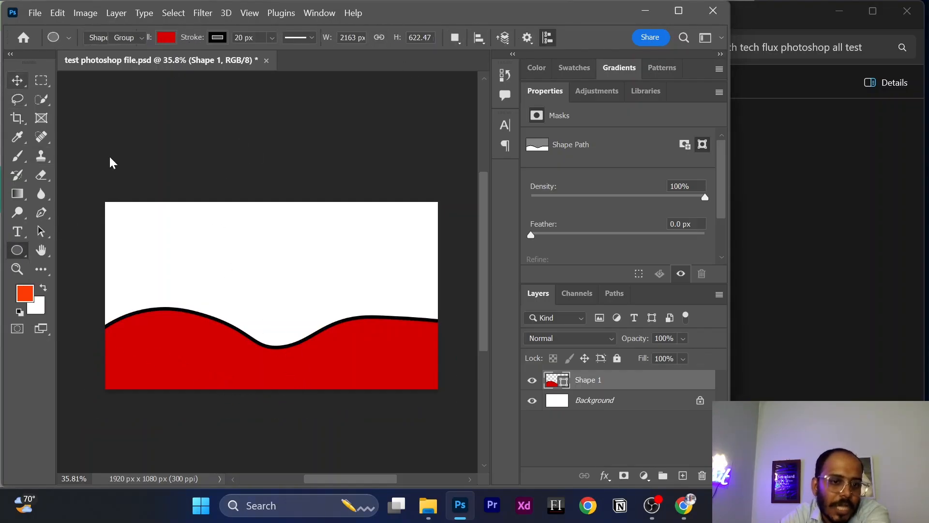
left_click(262, 277)
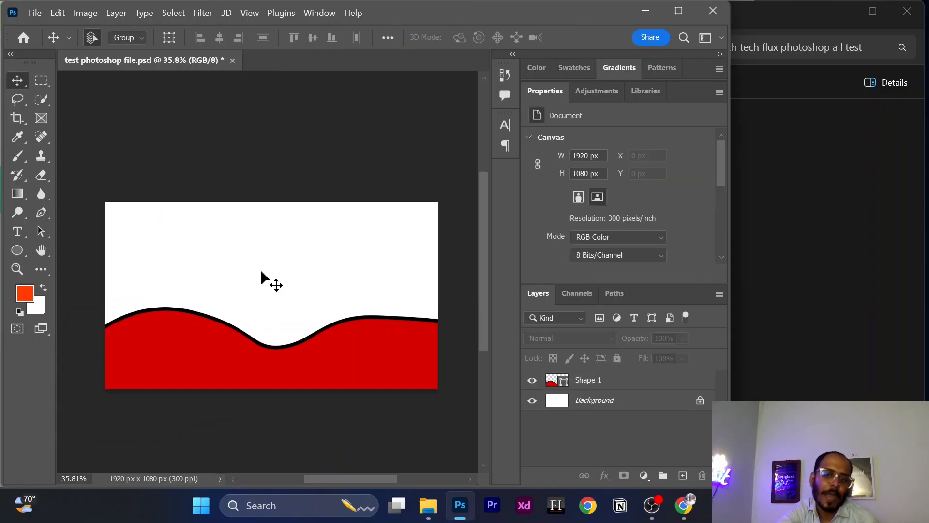
Draw a rectangle about 859 by 198 px in the white area above the wave.
left_click(10, 249)
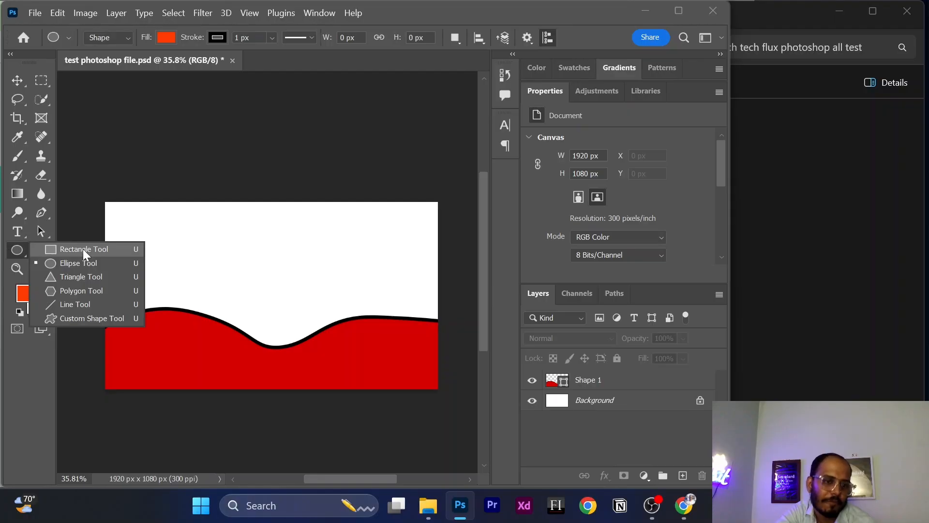
left_click(83, 249)
left_click_drag(194, 238, 342, 273)
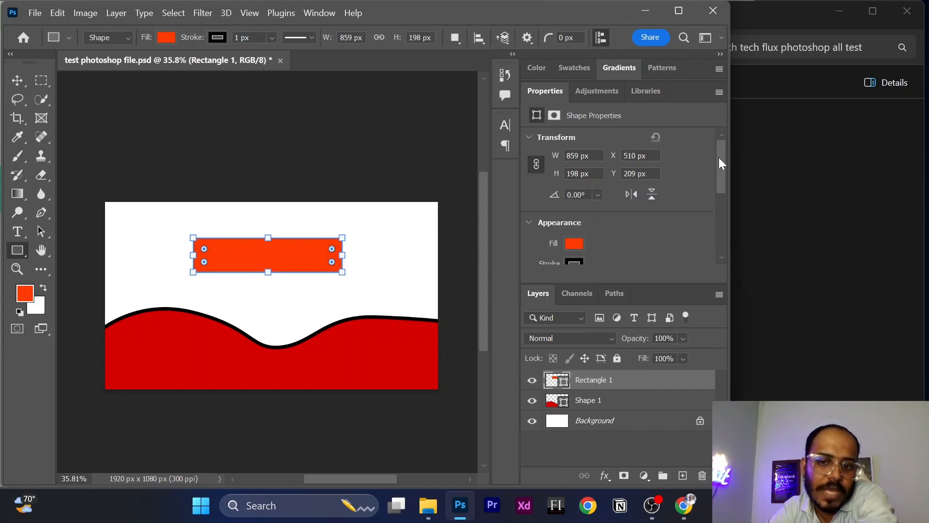
Set the rectangle's stroke width to 30 px in its appearance properties.
mouse_move(718, 157)
left_mouse_down()
mouse_move(718, 211)
mouse_move(719, 201)
left_mouse_up()
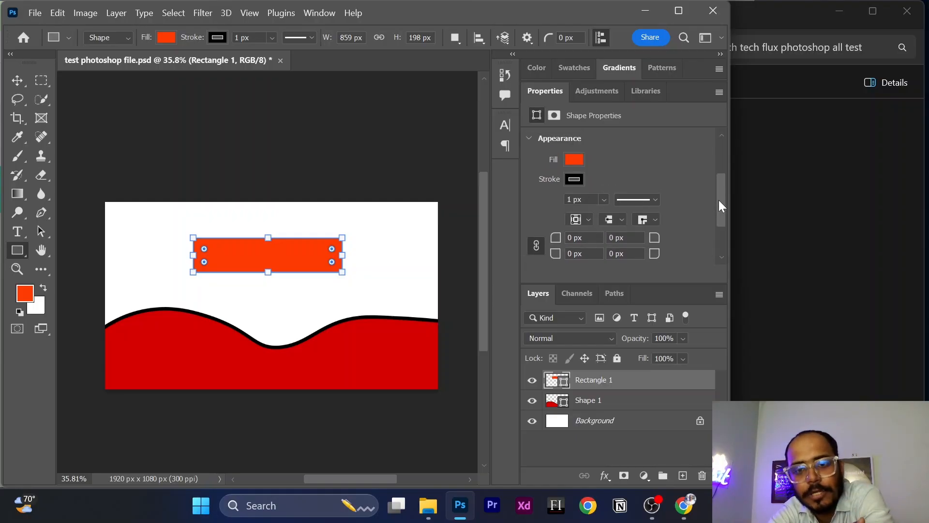
left_click(333, 11)
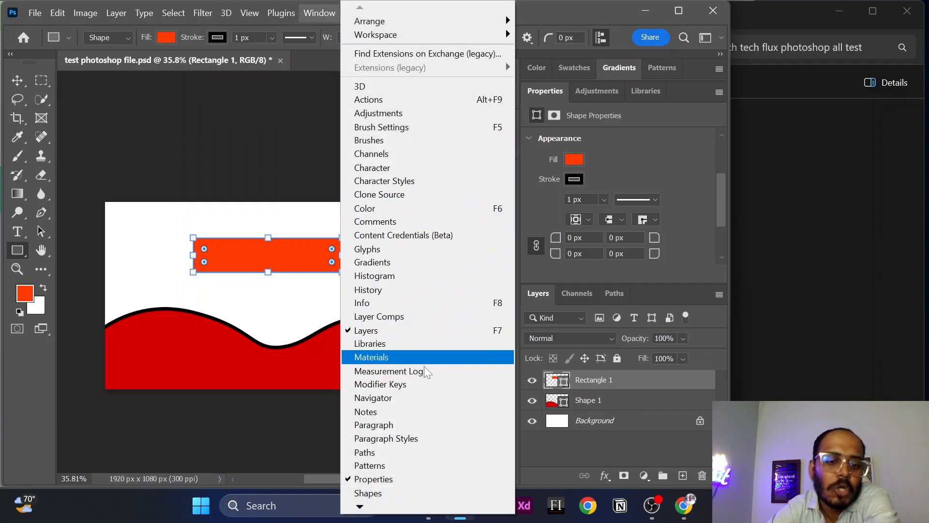
left_click(318, 429)
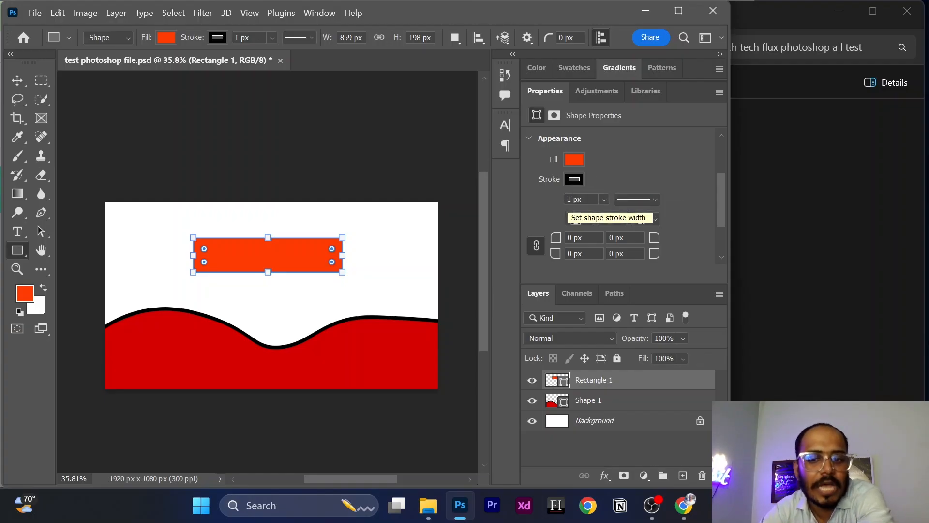
left_click(570, 199)
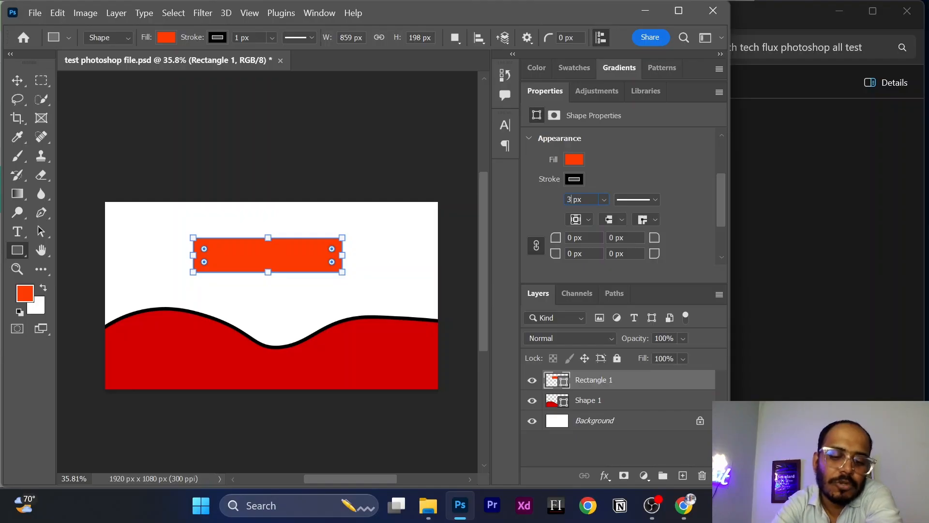
type("30")
key("Return")
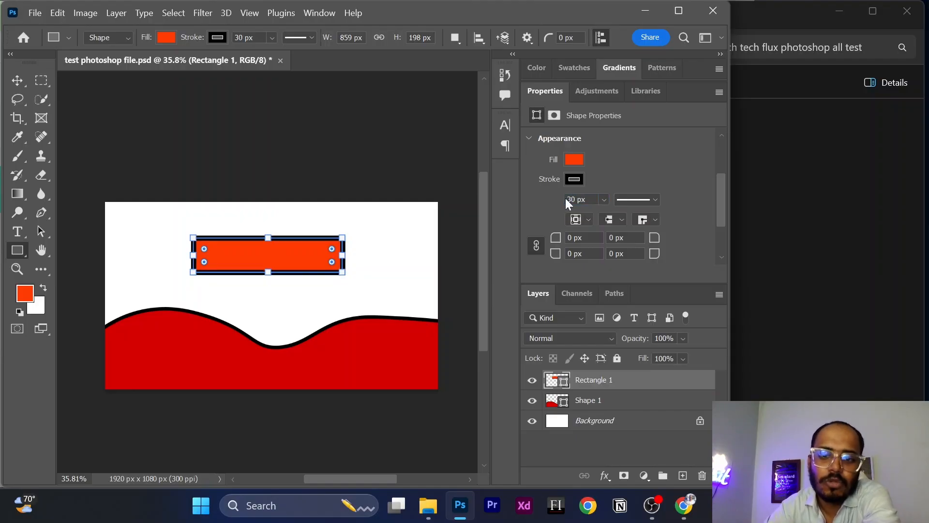
Change the rectangle's fill to blue and its stroke to green, using the recently used colors.
left_click(575, 159)
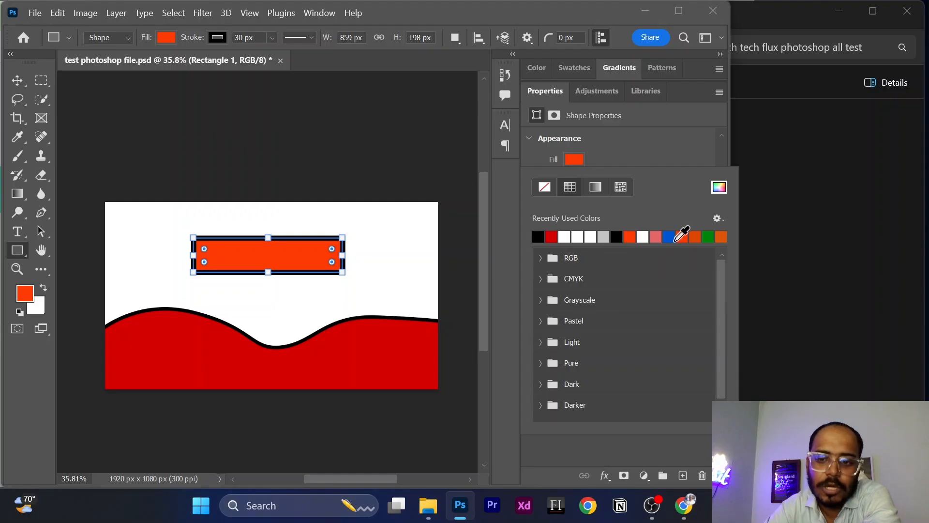
left_click(669, 237)
left_click(620, 160)
left_click(574, 179)
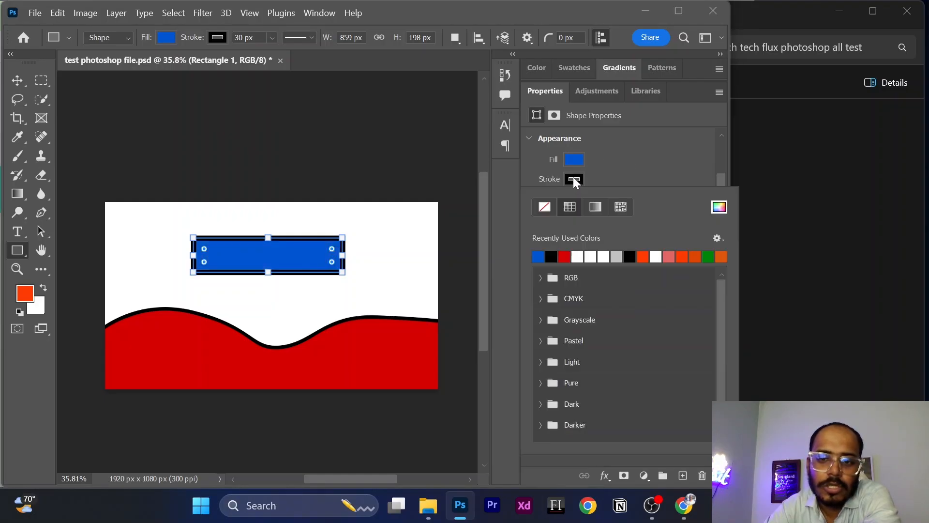
left_click(709, 255)
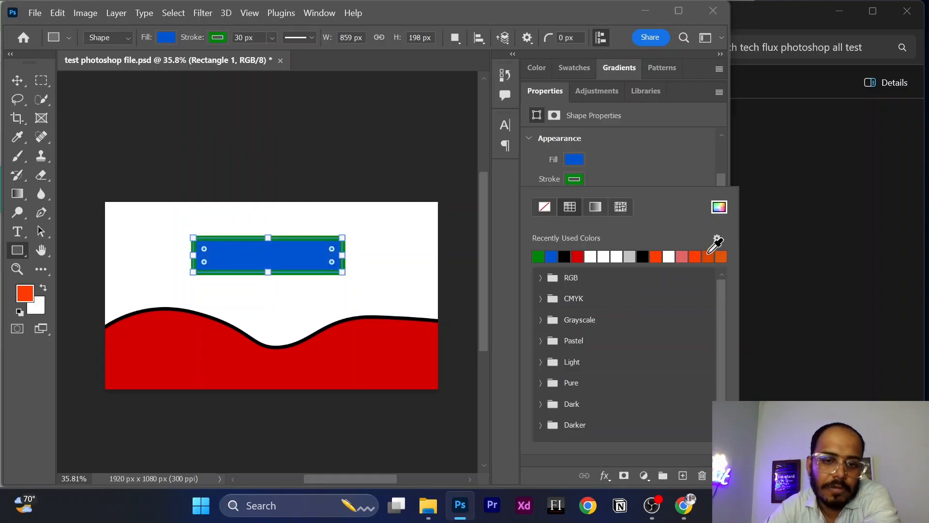
left_click(651, 180)
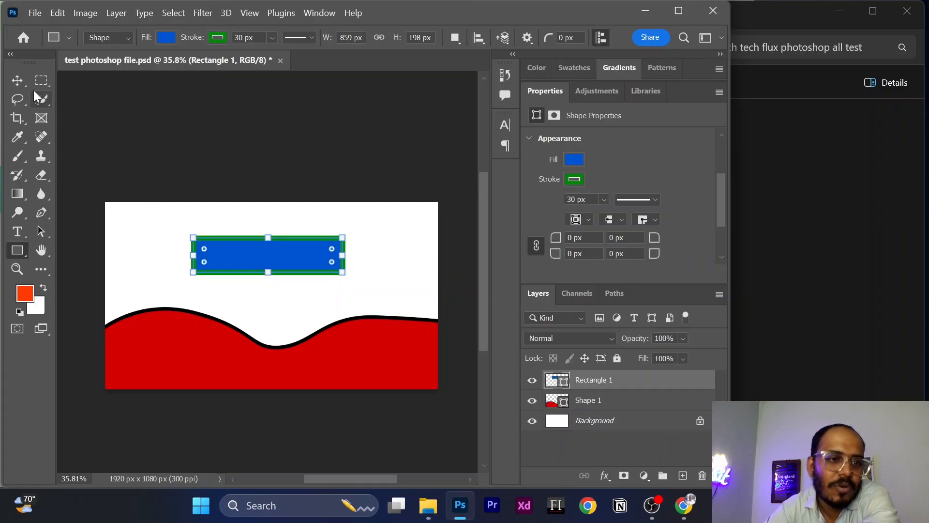
left_click(17, 80)
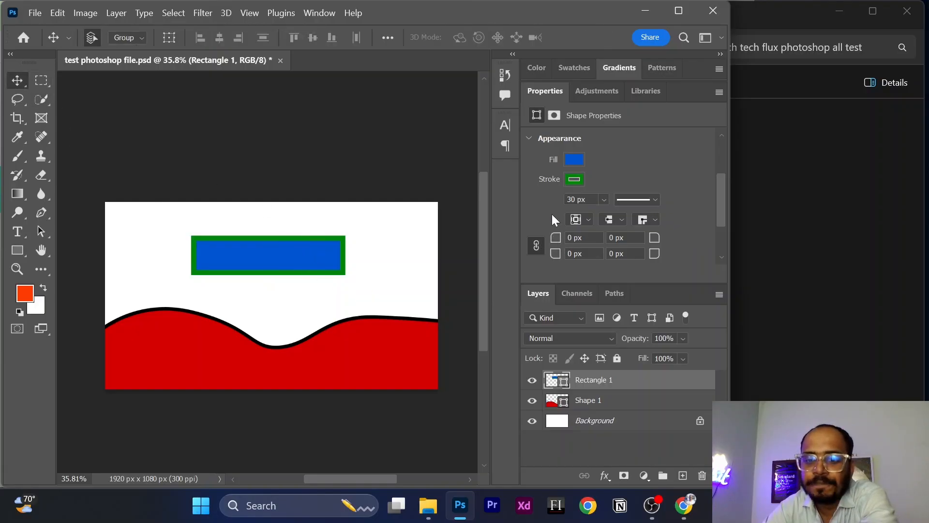
Try the dashed and dotted stroke styles on the rectangle and return it to the solid line.
left_click(652, 202)
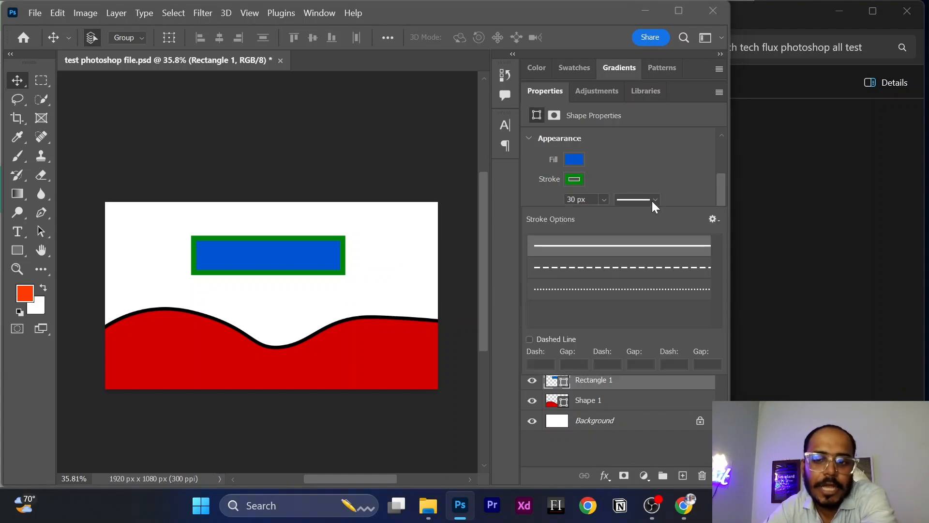
left_click(640, 267)
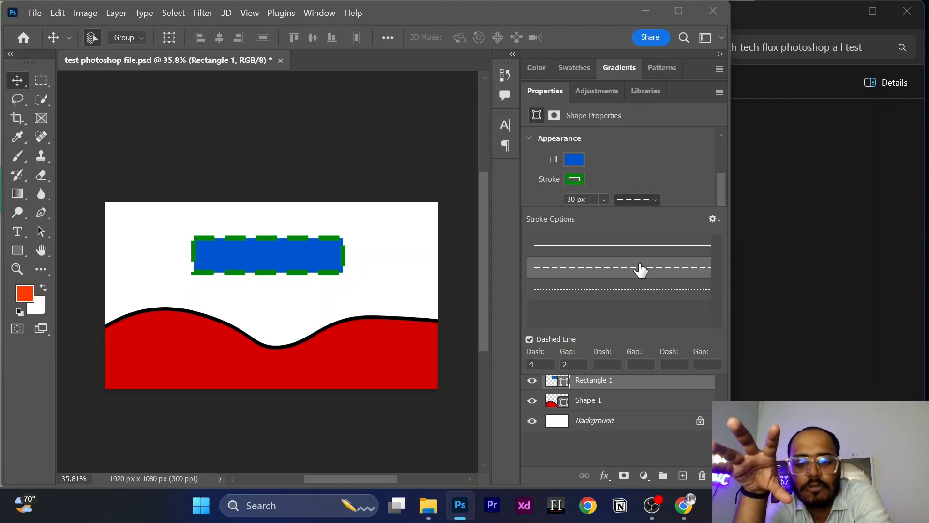
left_click(673, 293)
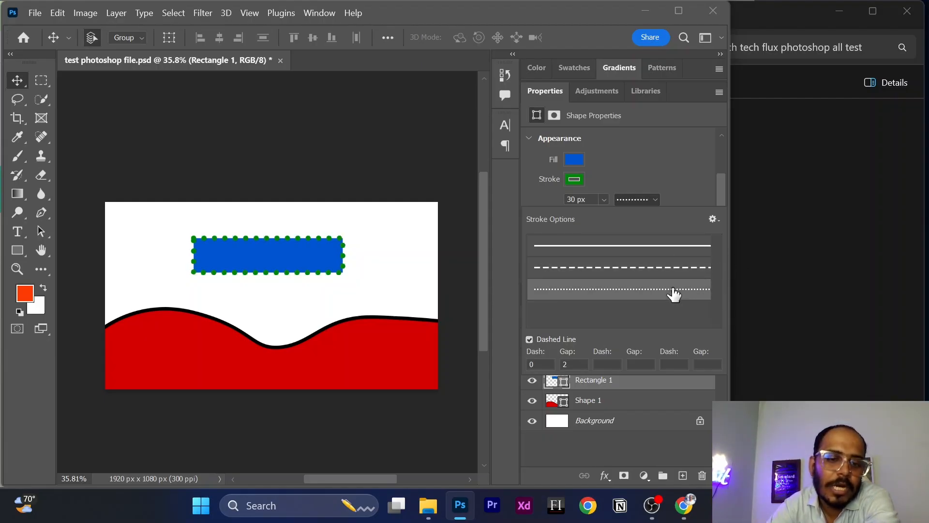
left_click(670, 248)
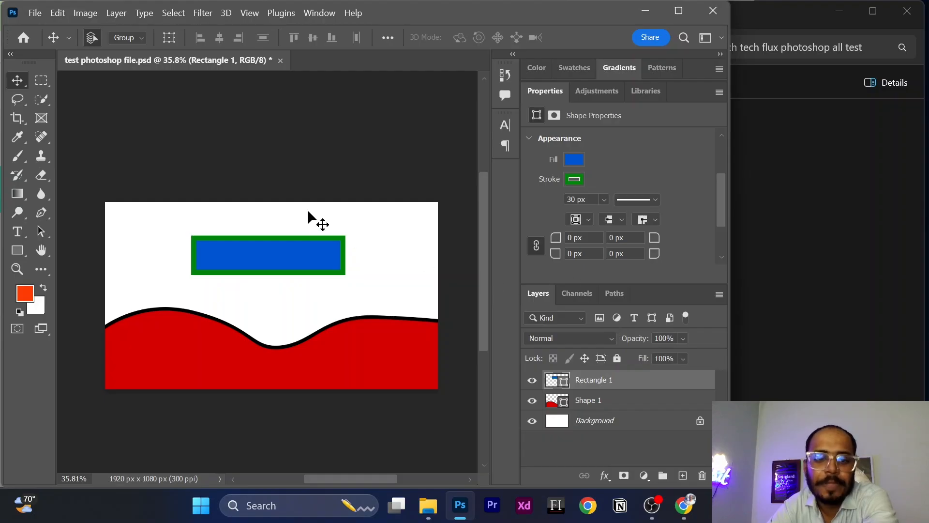
Remove the rectangle's stroke by setting its stroke color to none.
left_click(574, 180)
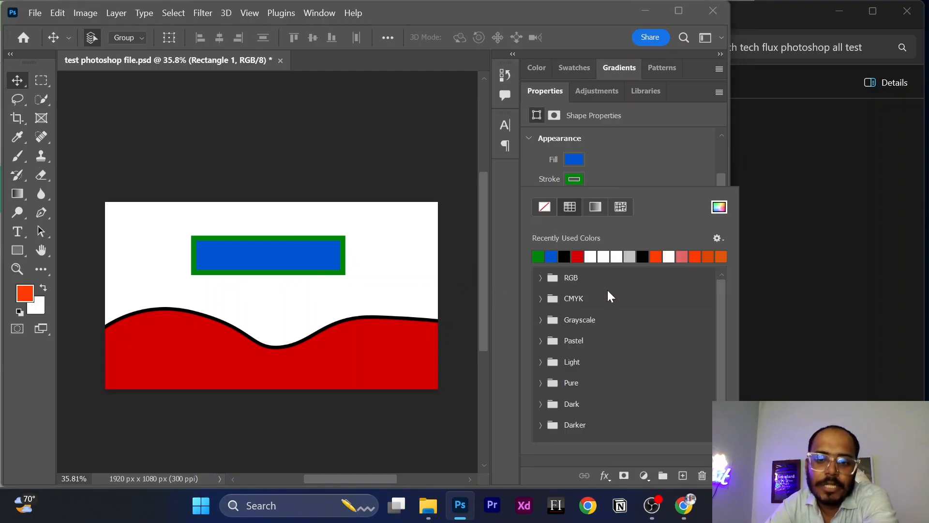
left_click(544, 211)
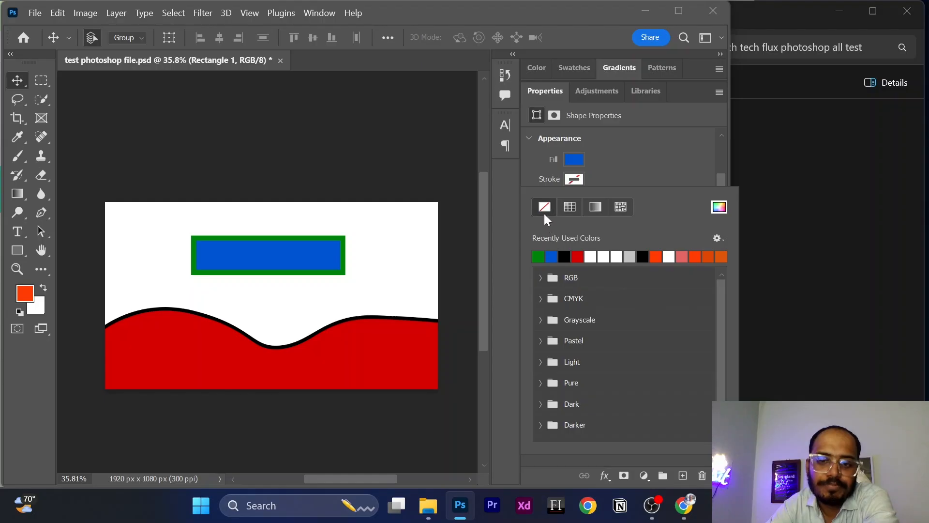
Try rounding all four corners of the blue rectangle together to 99 px, and undo the rounding.
left_click(632, 164)
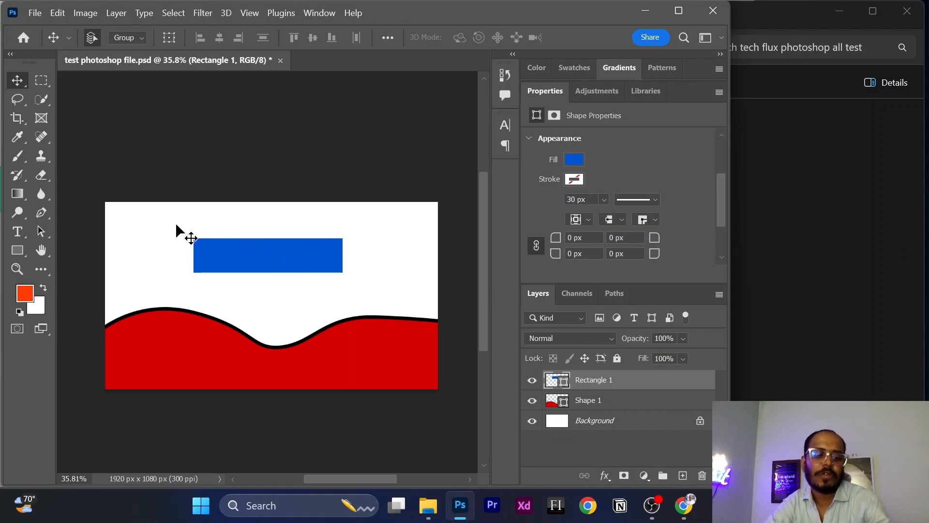
scroll(188, 243, "up", 3)
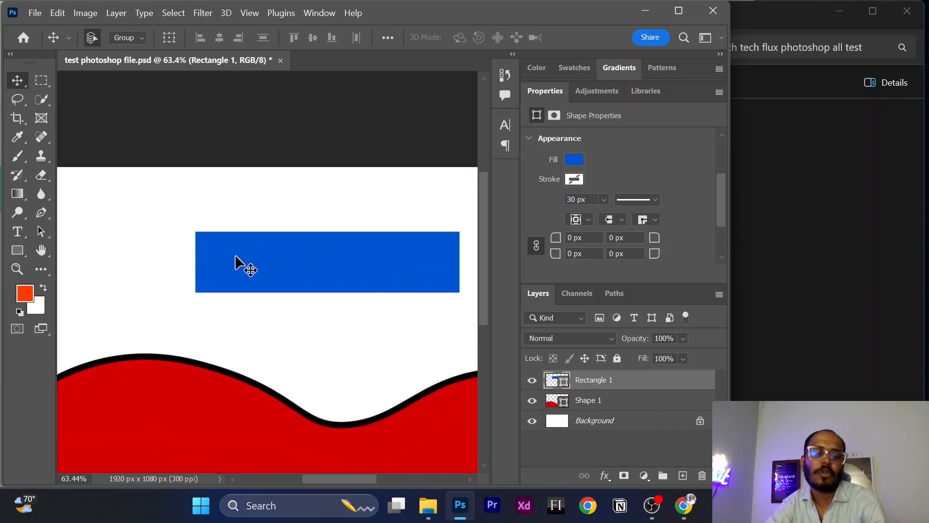
left_click_drag(320, 310, 267, 318)
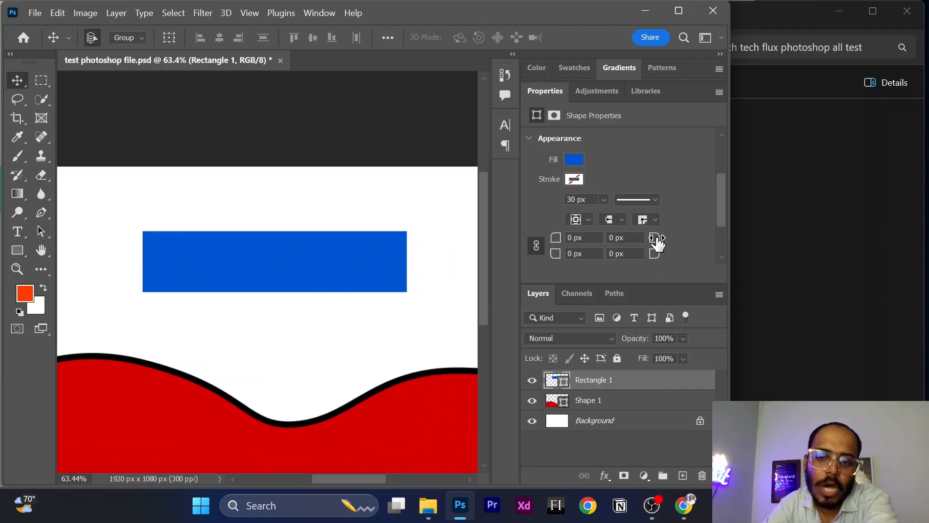
left_click(536, 245)
left_click_drag(658, 245, 783, 245)
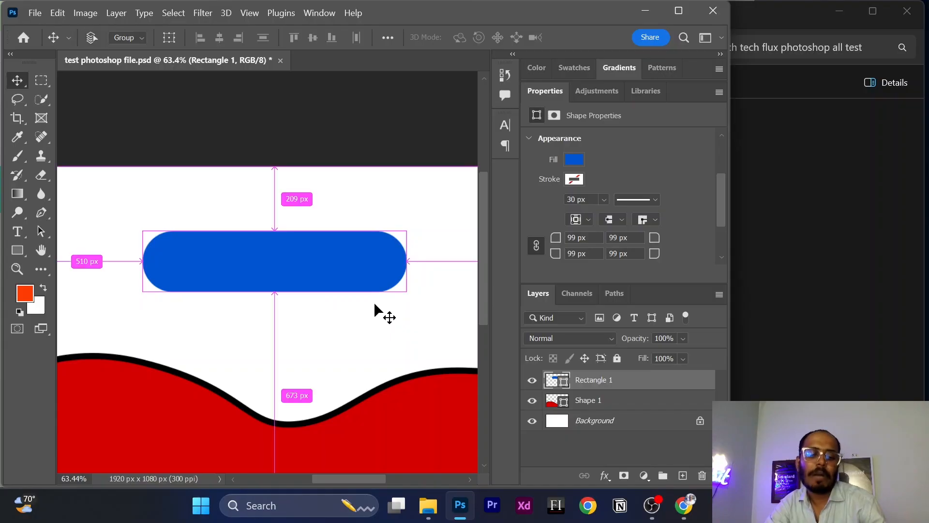
key("ctrl+z")
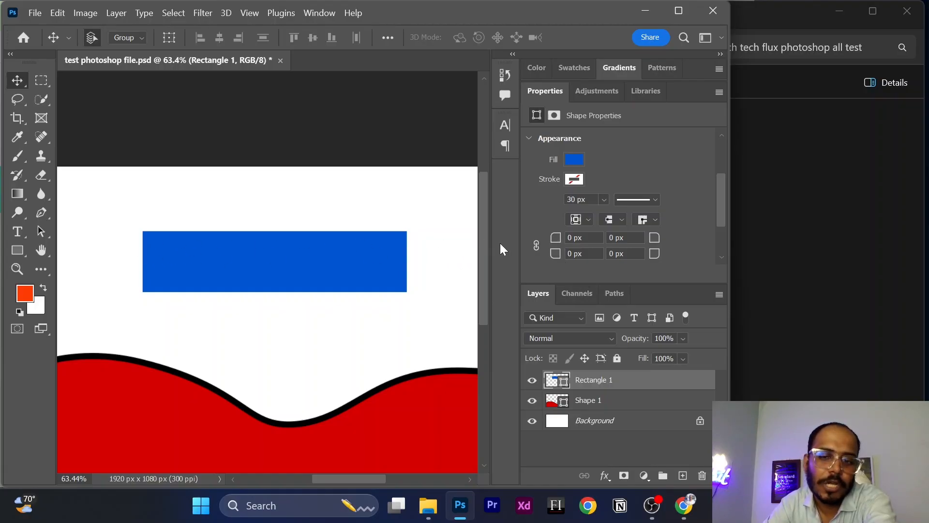
Try separate corner radii on the unlinked rectangle: top-left 60 px, top-right 43 px, bottom-left 36 px and bottom-right 20 px.
left_click(583, 237)
type("60")
key("Return")
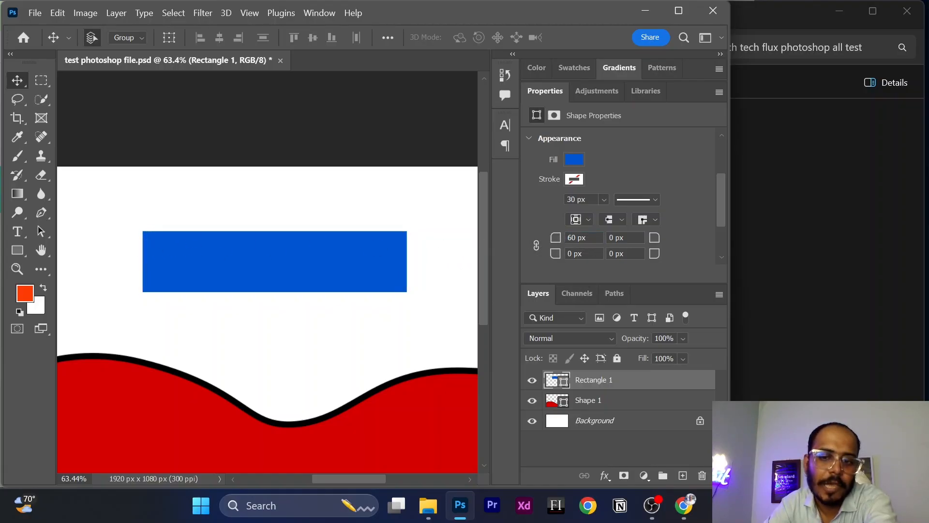
left_click_drag(662, 245, 689, 244)
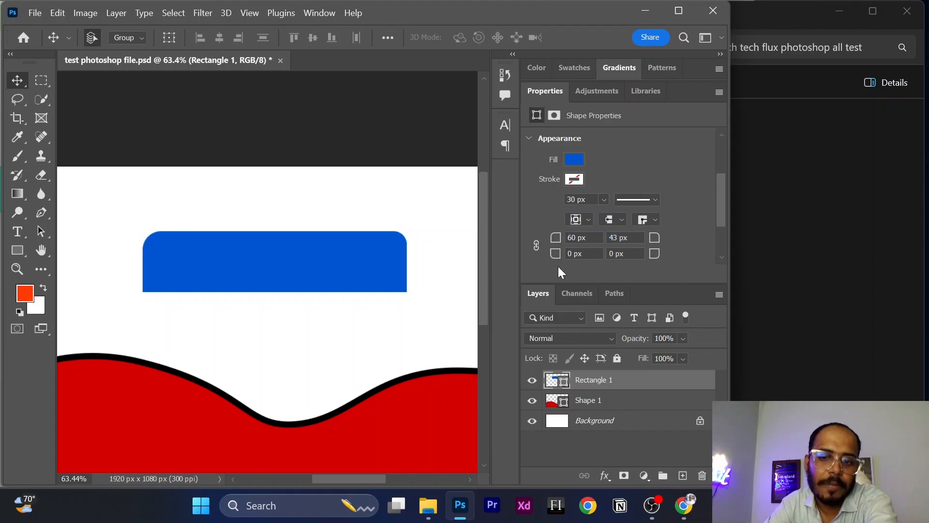
left_click_drag(571, 260, 626, 286)
left_click_drag(660, 257, 669, 257)
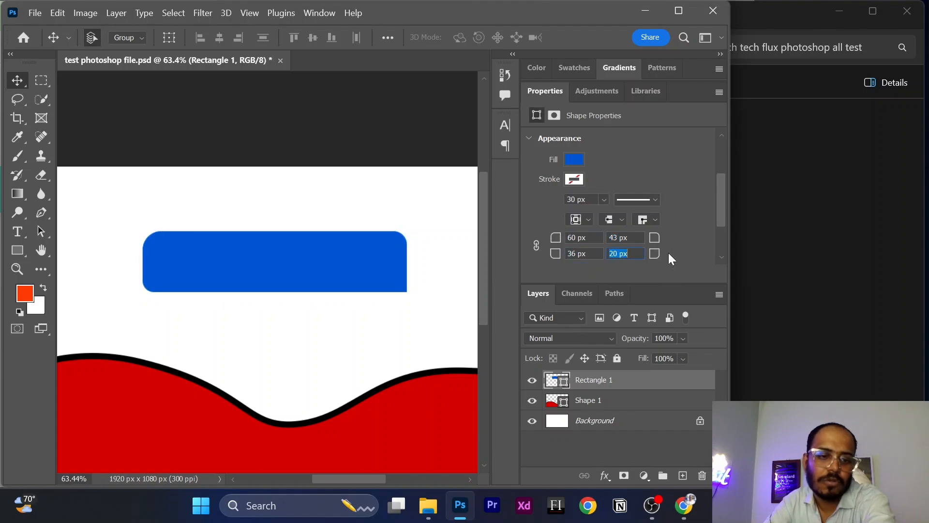
Undo the separate corner radius changes so the rectangle is square-cornered again.
key("ctrl+z")
key("ctrl+z")
key("ctrl+z")
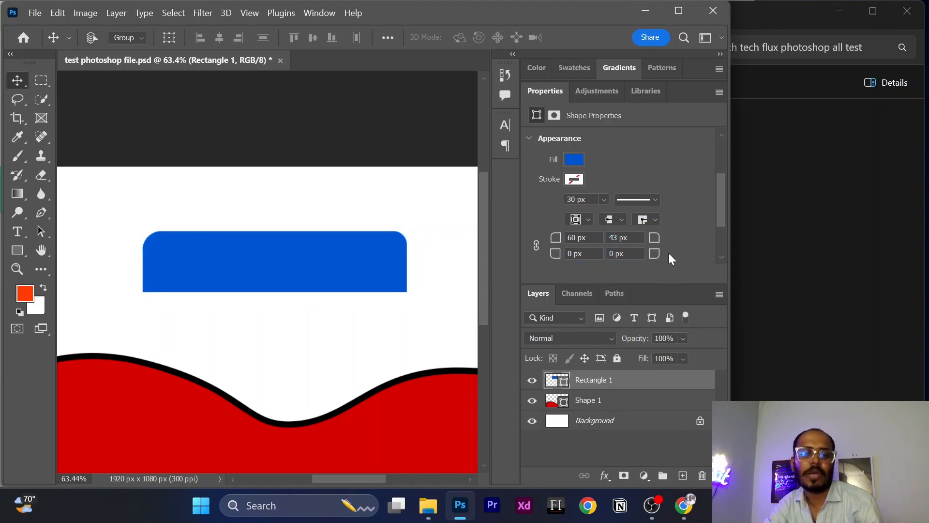
key("ctrl+z")
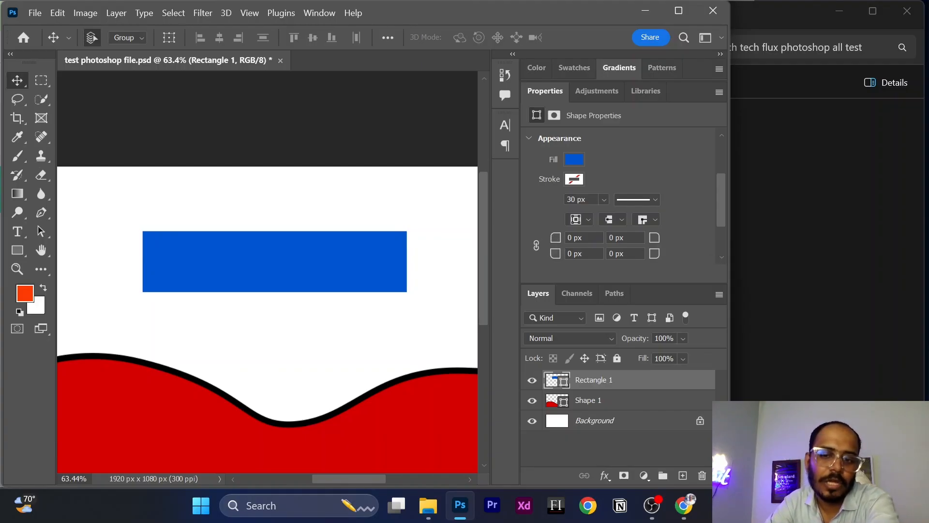
Try a top-left corner radius of 40 px, raise it to 100 px, and give the bottom-right corner 100 px too.
left_click(568, 237)
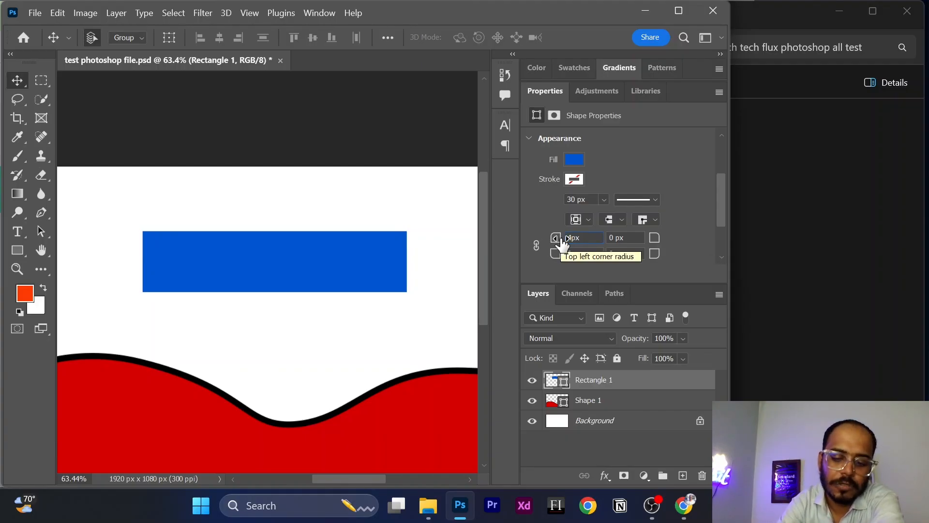
type("40")
key("Return")
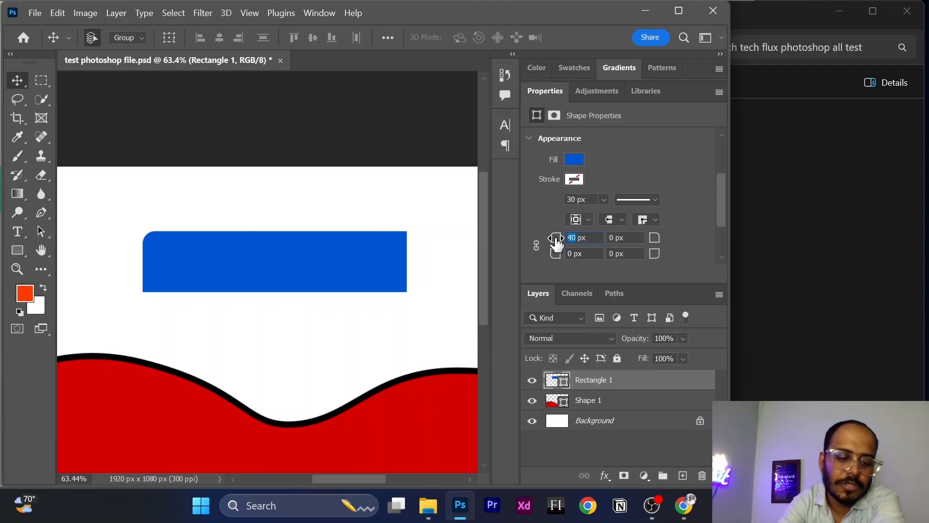
type("100")
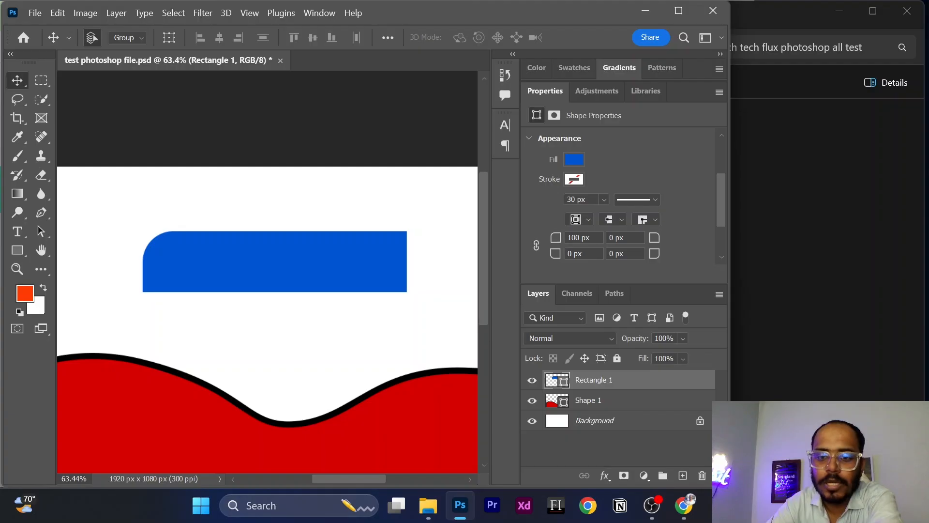
left_click(624, 253)
type("100")
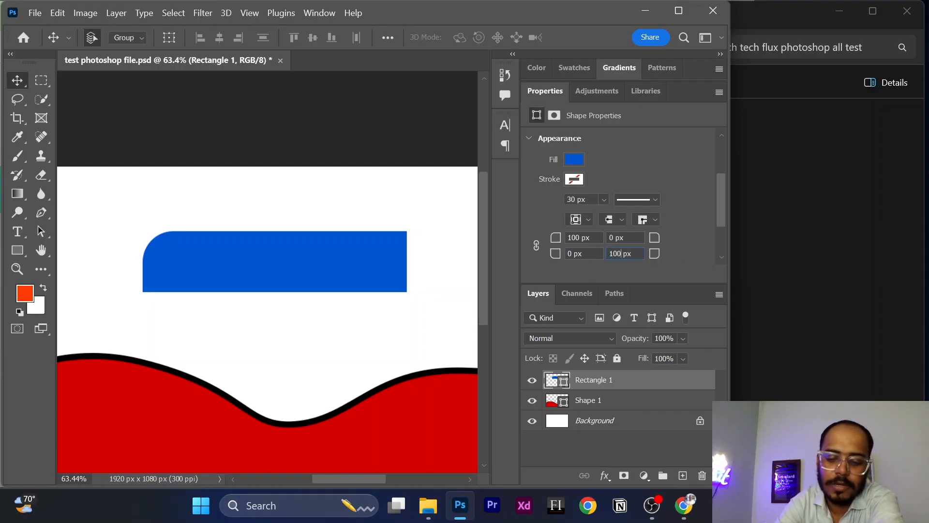
key("Return")
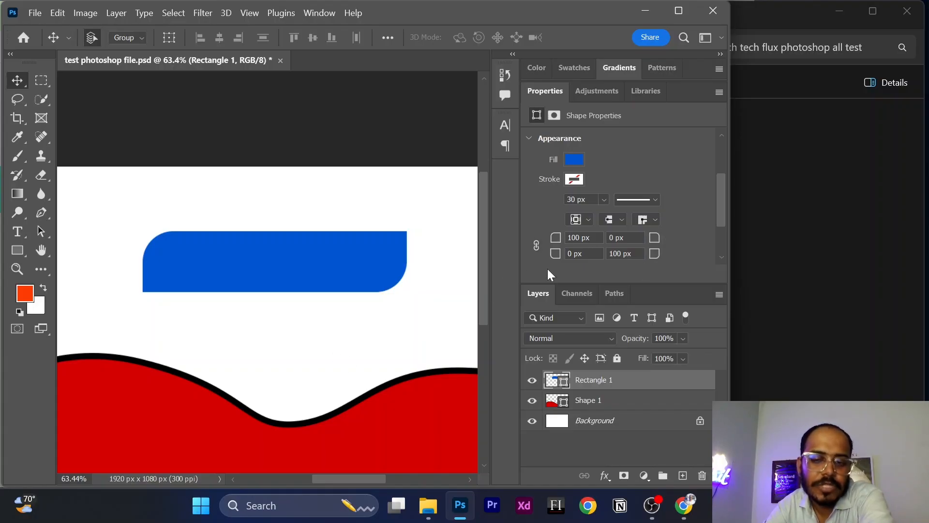
Undo the top-left and bottom-right corner rounding of the rectangle.
key("ctrl+z")
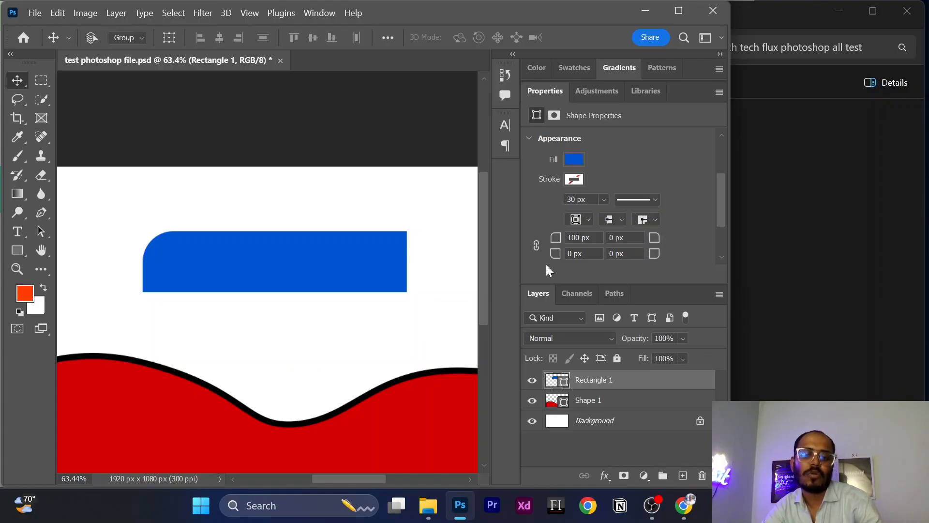
key("ctrl+z")
key("ctrl+z")
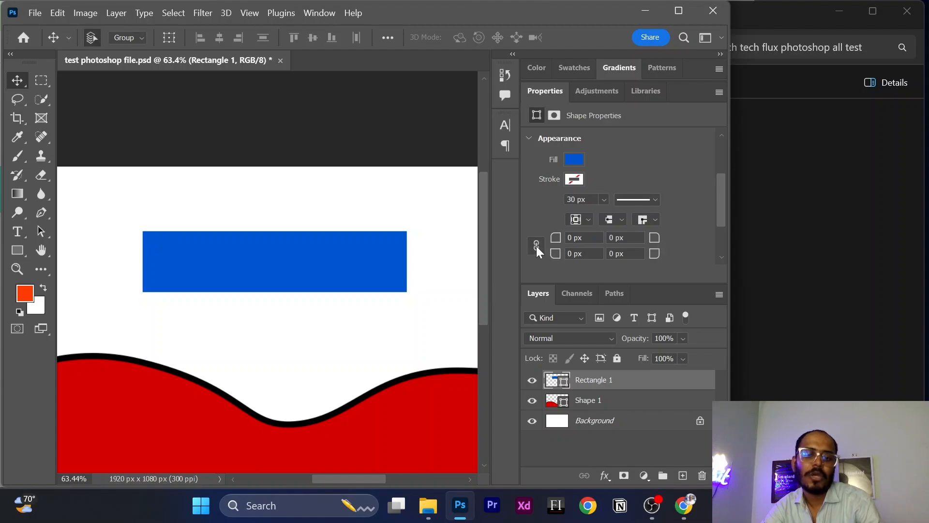
Round all four corners of the rectangle to 99 px with linked radii, and move the shape slightly down to about X 531, Y 278 px.
left_click_drag(655, 242, 656, 301)
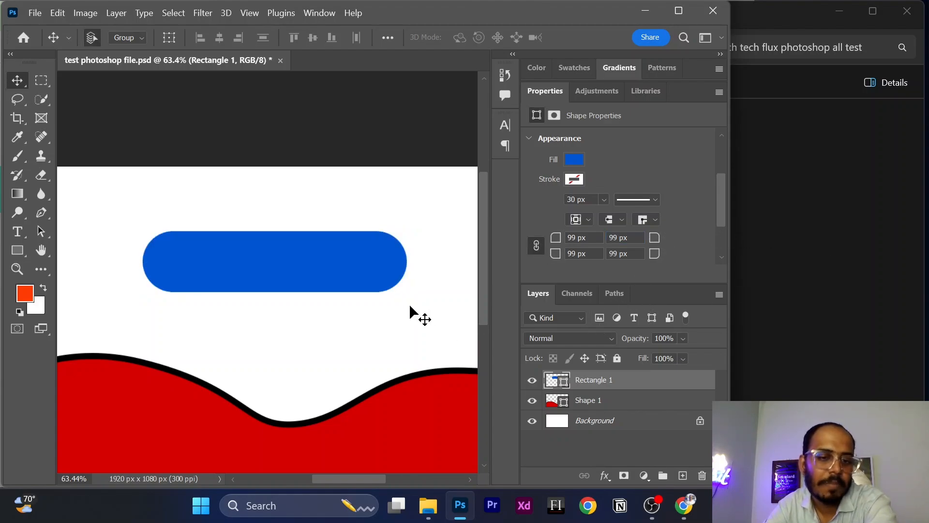
mouse_move(296, 276)
left_mouse_down()
mouse_move(286, 299)
mouse_move(296, 313)
mouse_move(295, 294)
left_mouse_up()
mouse_move(717, 214)
left_mouse_down()
mouse_move(722, 260)
mouse_move(724, 146)
mouse_move(725, 228)
left_mouse_up()
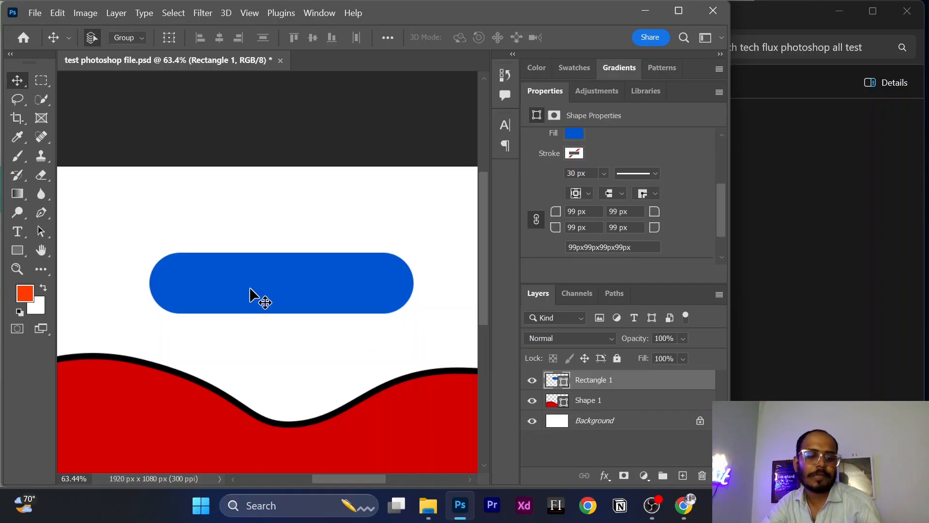
scroll(257, 317, "down", 5)
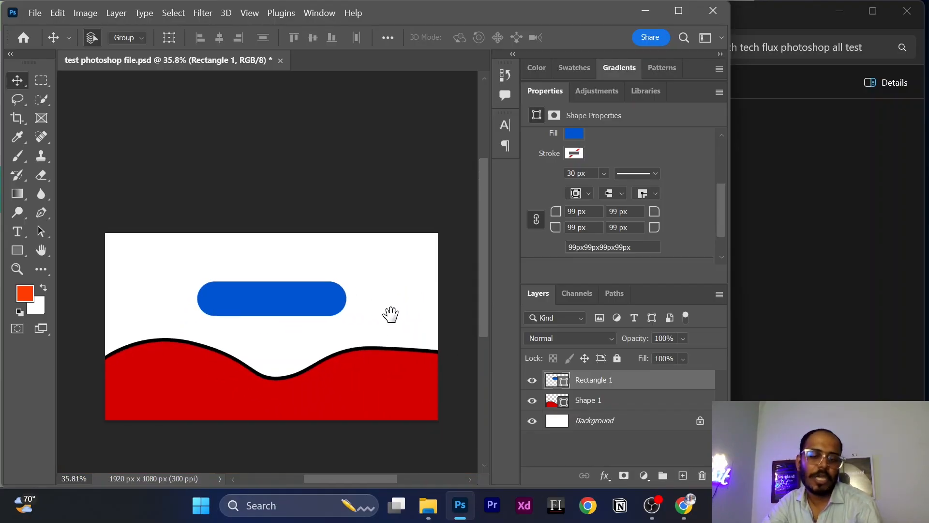
left_click_drag(391, 315, 397, 264)
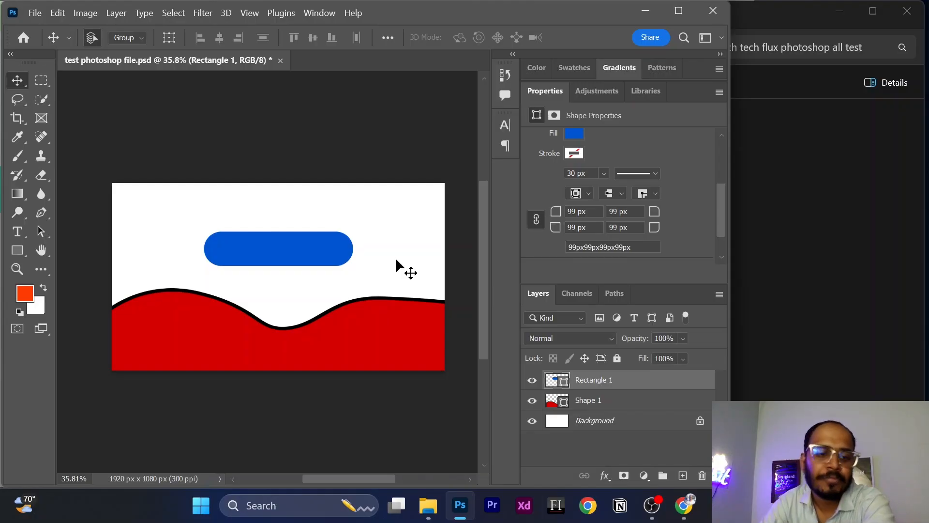
mouse_move(330, 252)
left_mouse_down()
mouse_move(284, 256)
mouse_move(330, 261)
left_mouse_up()
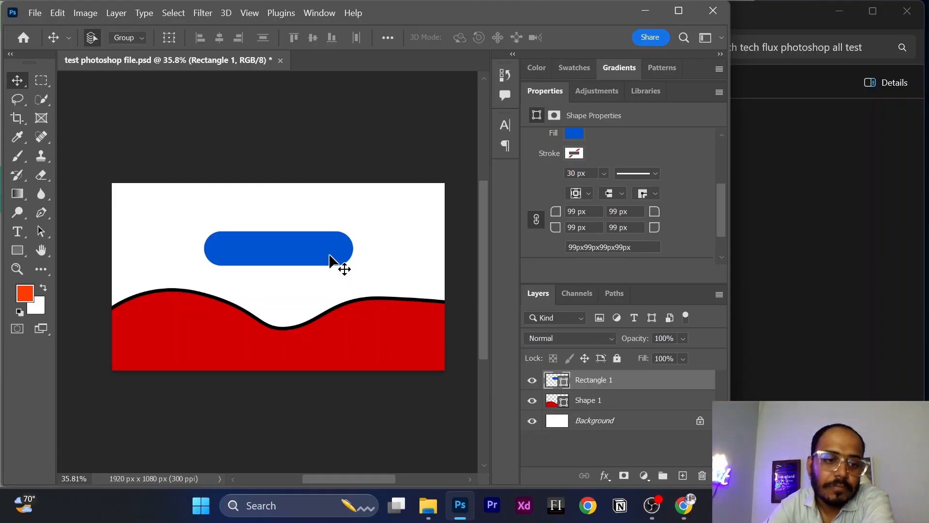
Delete the rounded blue rectangle and the red wave shape, leaving only the background layer.
left_click(346, 292)
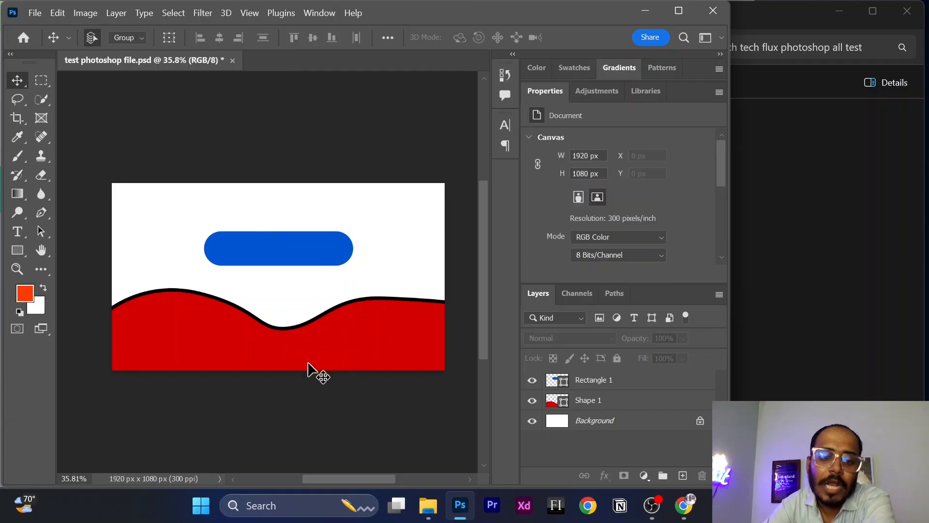
left_click(317, 259)
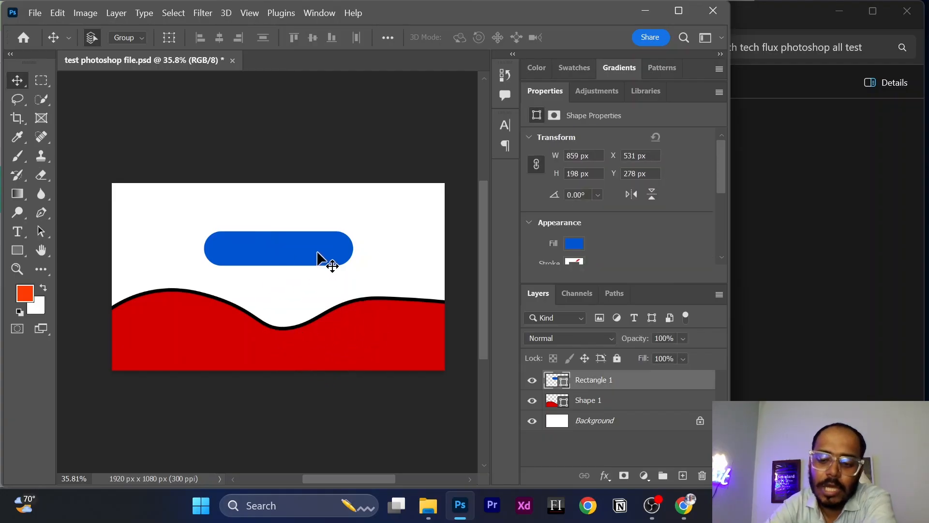
key("Delete")
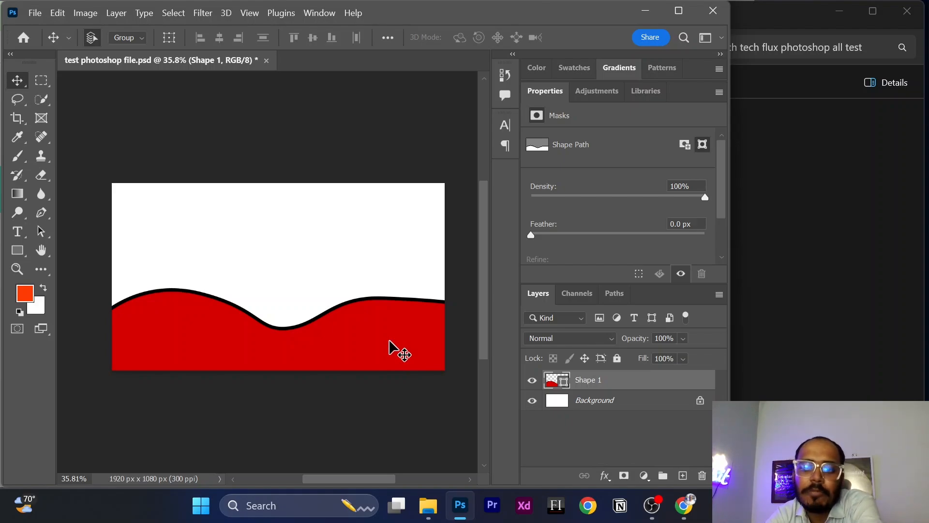
key("Delete")
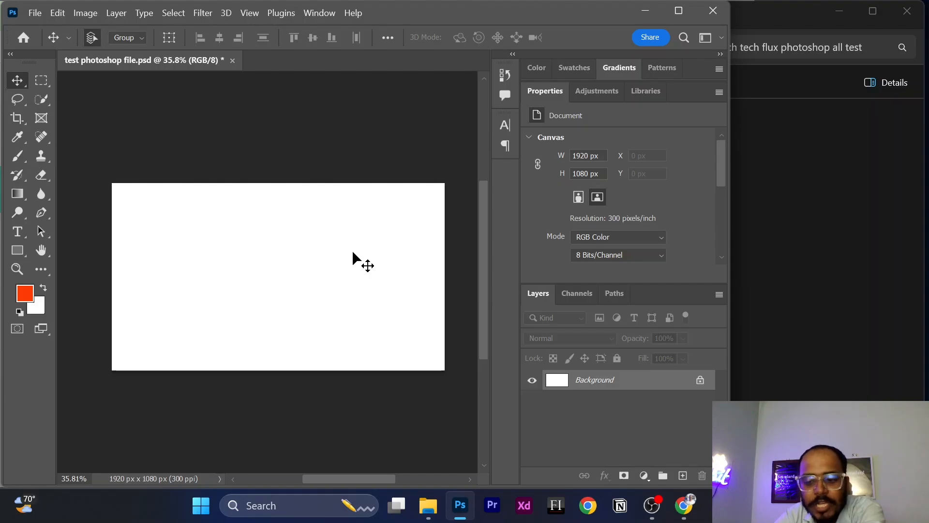
Switch to Chrome and open the Pexels website in a new tab.
left_click(683, 505)
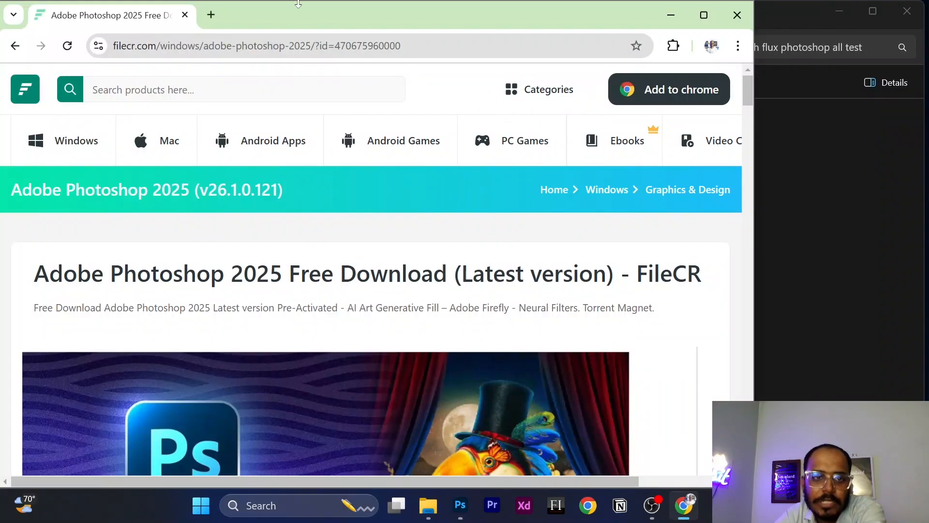
left_click(210, 15)
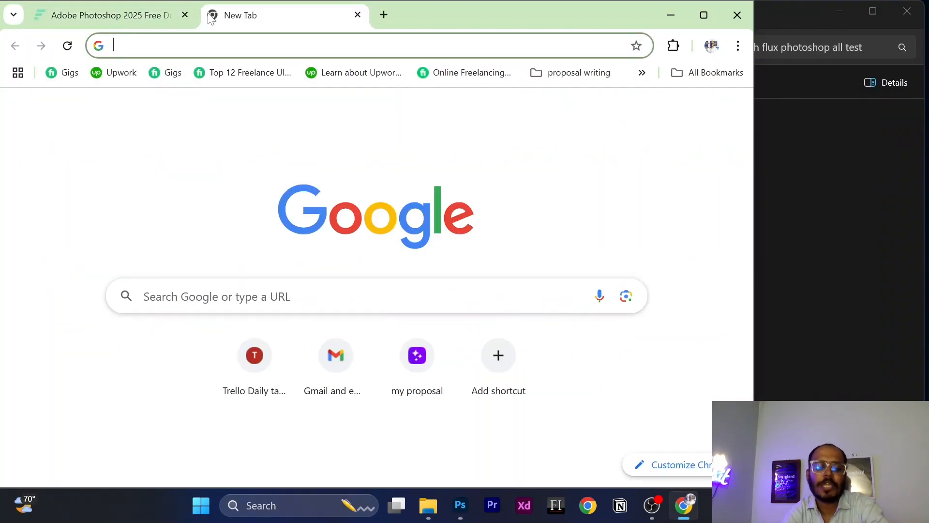
type("pexels")
key("Return")
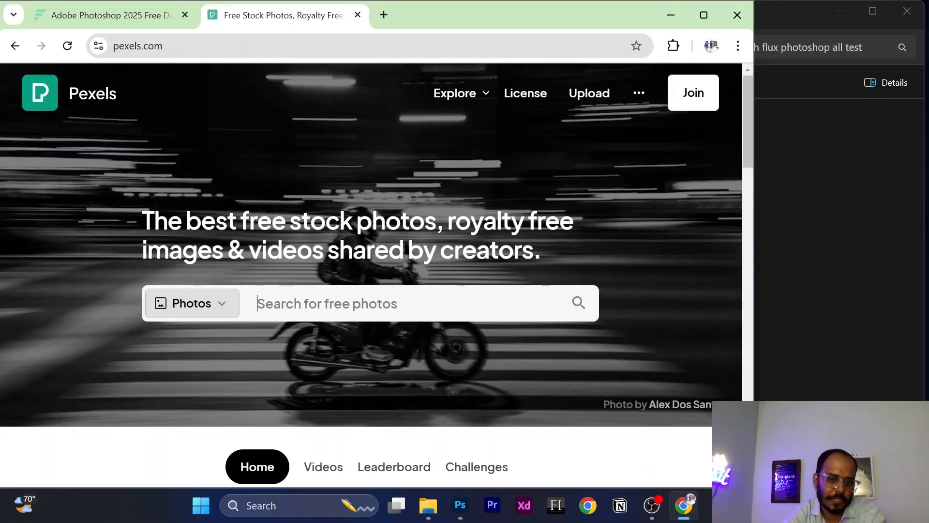
Search Pexels photos for "ui ux design", dismissing the Google sign-in prompt.
type("ui ux")
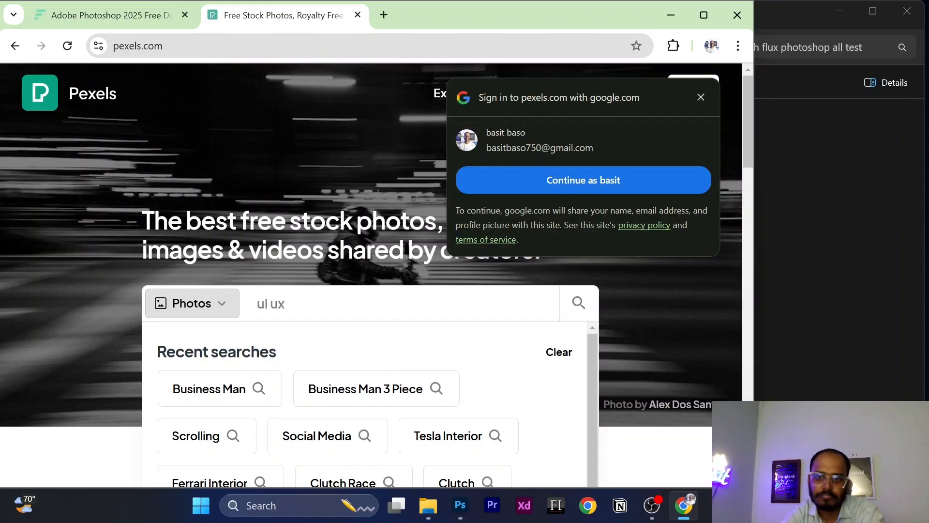
left_click(701, 97)
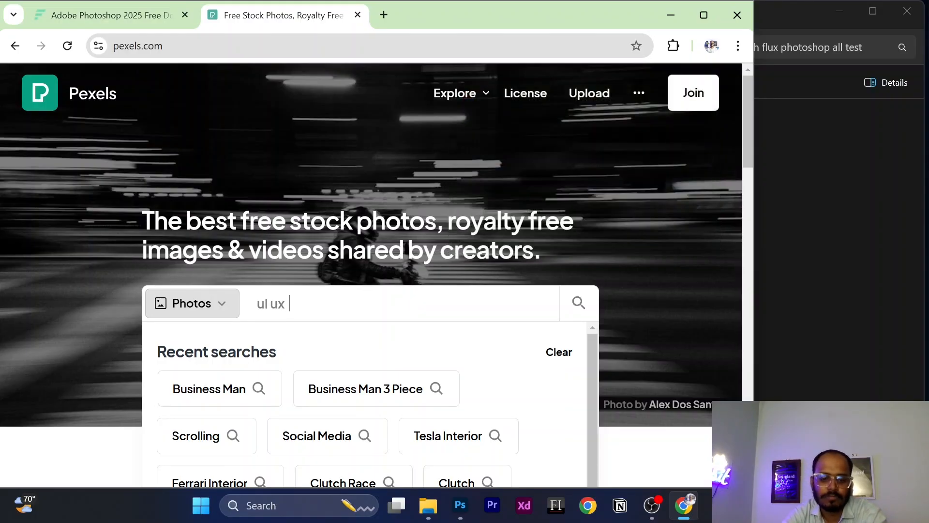
type("design")
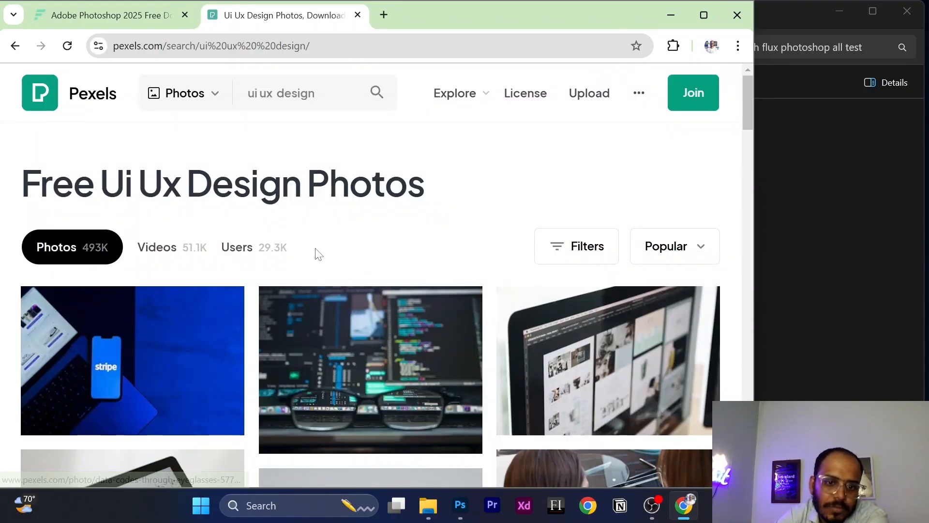
Download the photo of two women looking at code on a laptop from the search results.
scroll(315, 253, "down", 2)
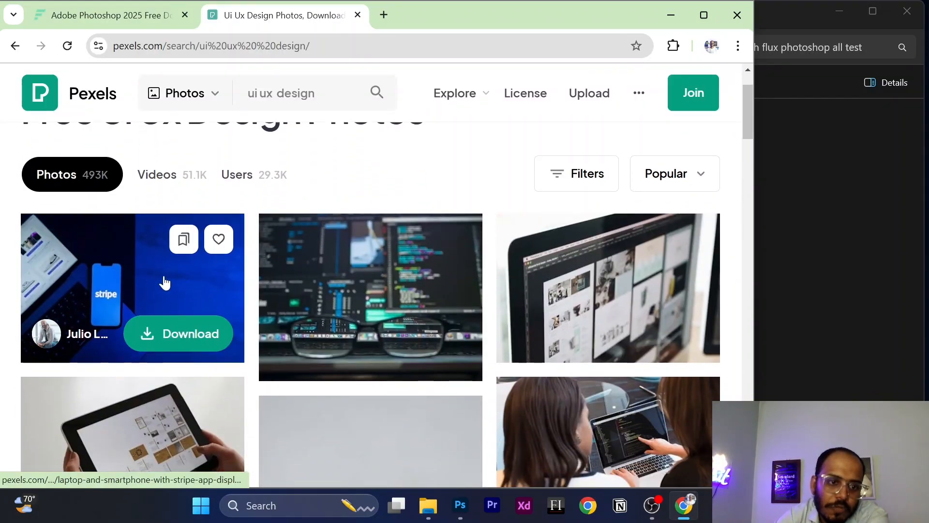
scroll(224, 293, "down", 1)
scroll(224, 293, "down", 4)
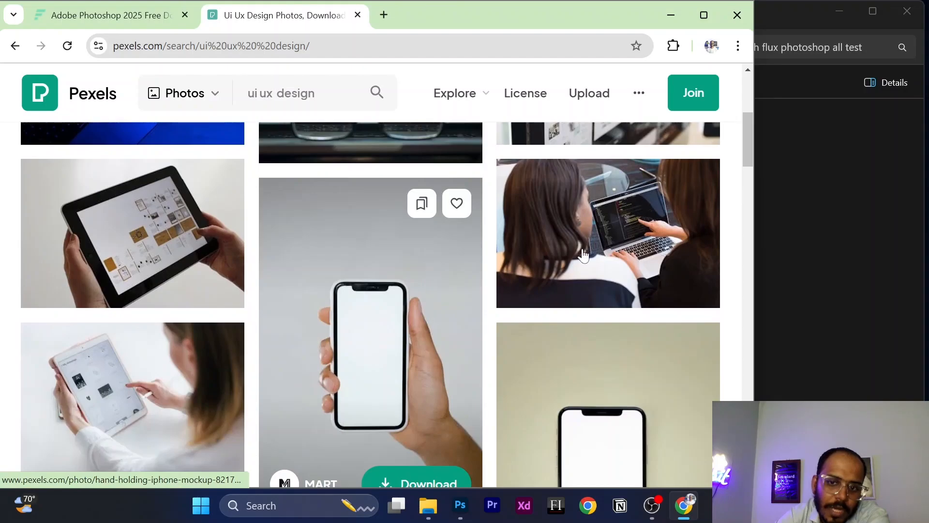
left_click(631, 280)
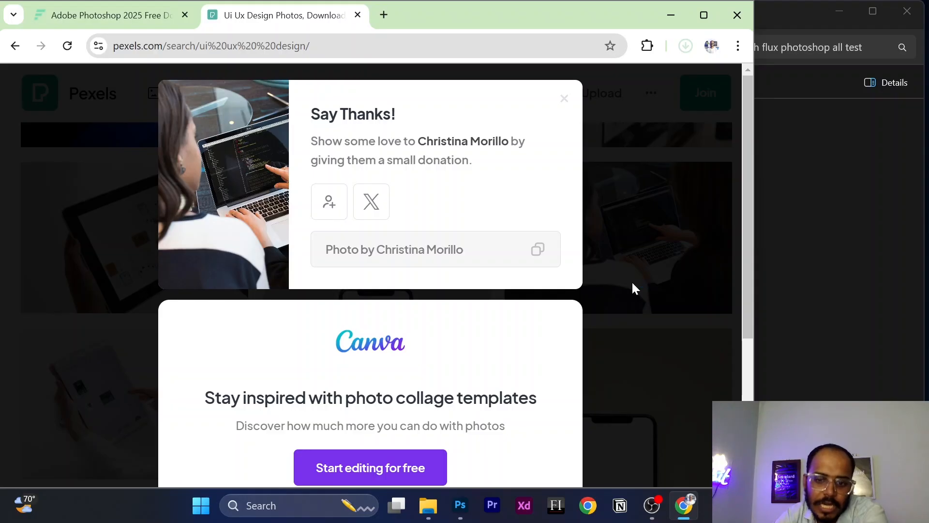
Switch to Photoshop and draw an upright red rectangle about 629 by 876 px on the right half of the canvas.
left_click(460, 505)
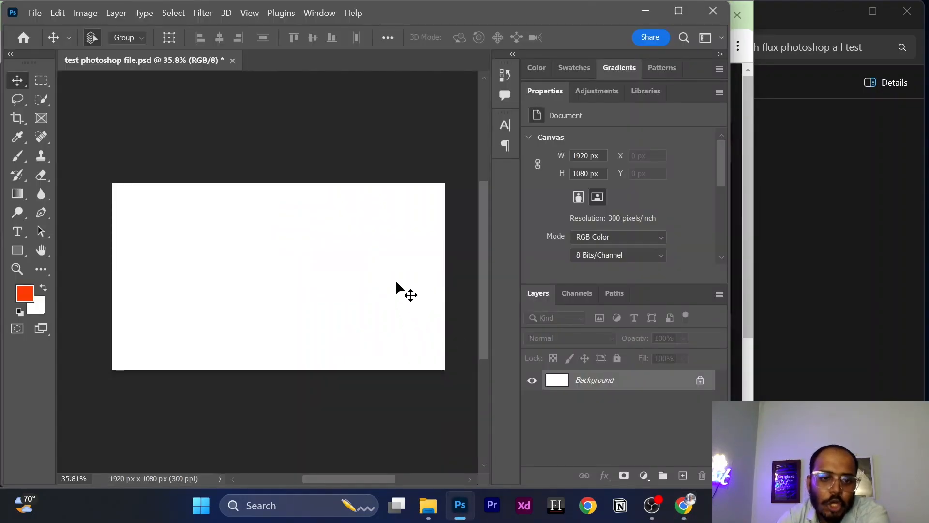
left_click(23, 256)
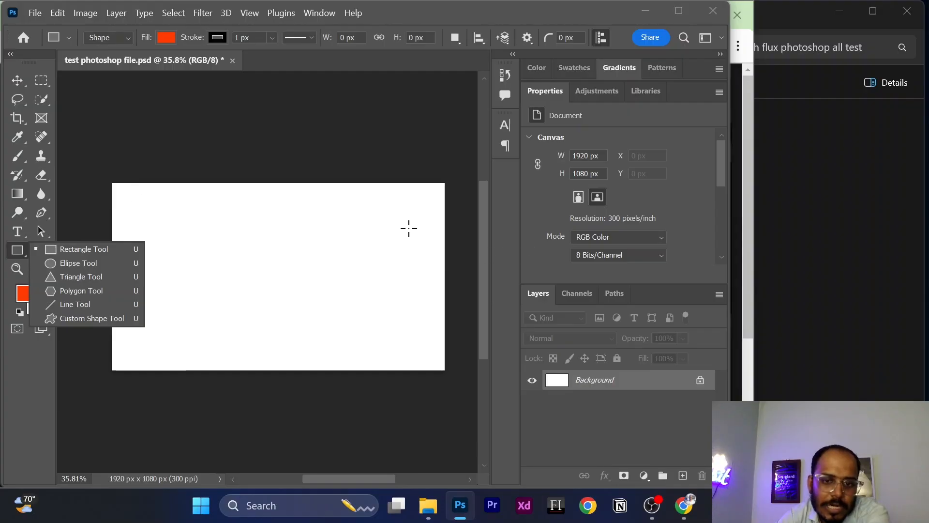
left_click_drag(321, 206, 430, 357)
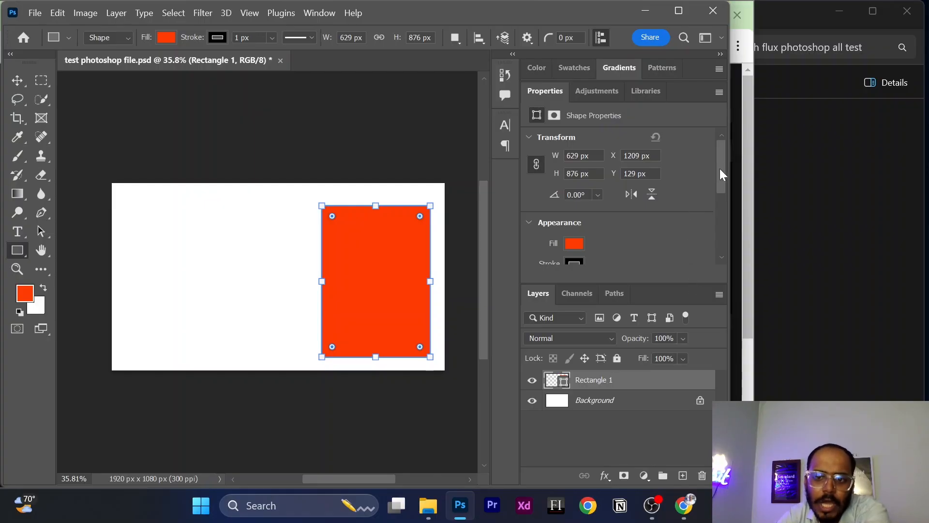
Round all four corners of the red rectangle to about 314 px, turning it into a pill shape.
left_click_drag(720, 169, 720, 237)
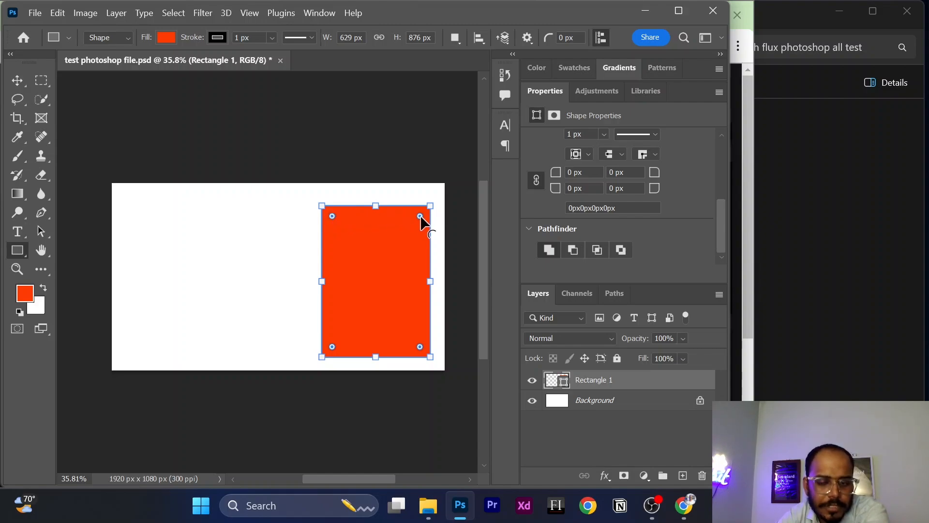
left_click_drag(420, 215, 376, 269)
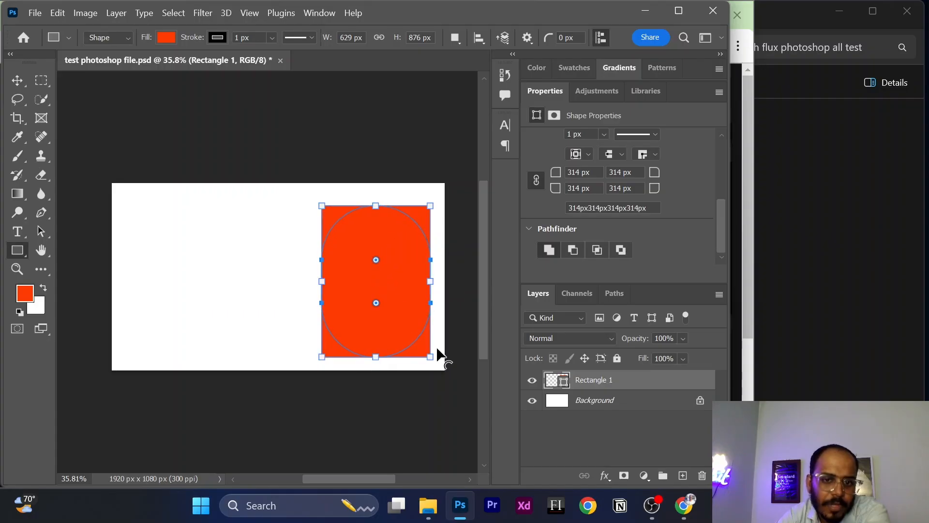
left_click(17, 81)
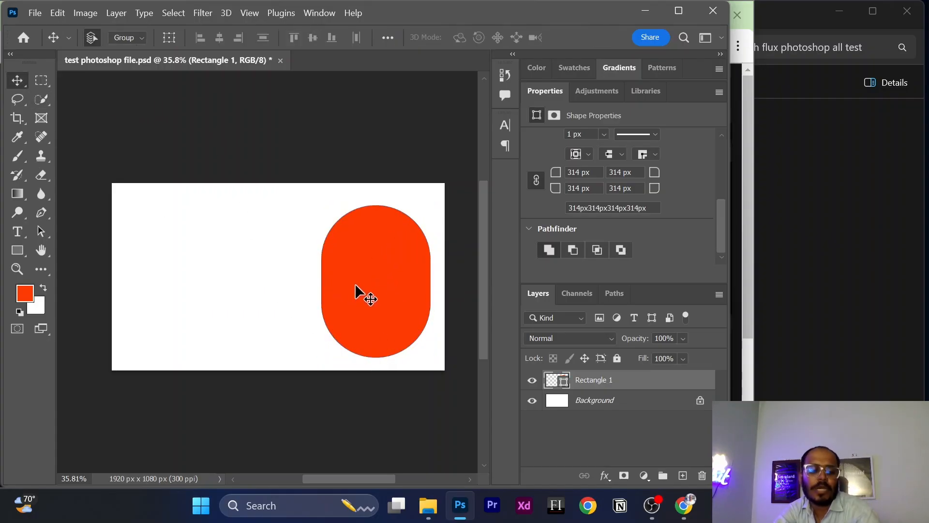
Free-transform the pill shape, stretching it downward past the canvas edge to about 140% height and widening it to about 112%.
key("ctrl+t")
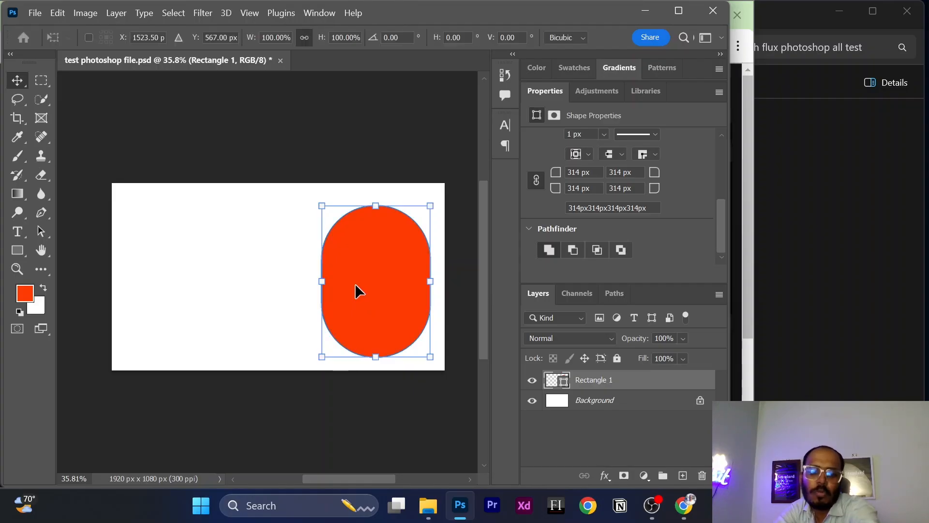
left_click(18, 82)
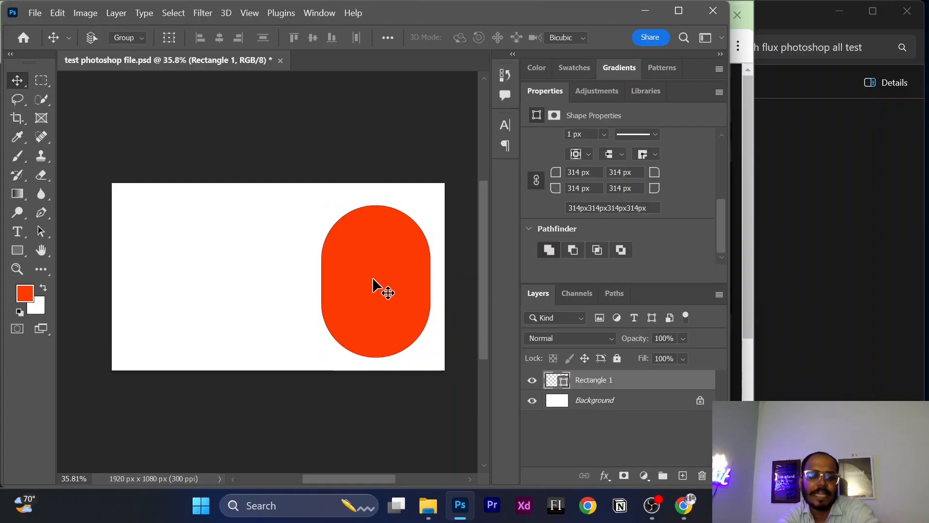
key("ctrl+t")
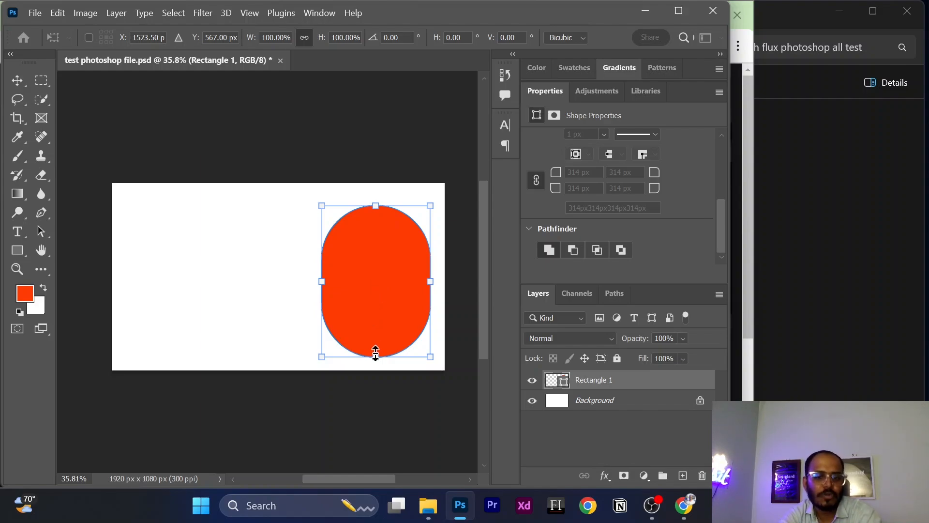
left_click_drag(375, 357, 378, 379)
key("ctrl+z")
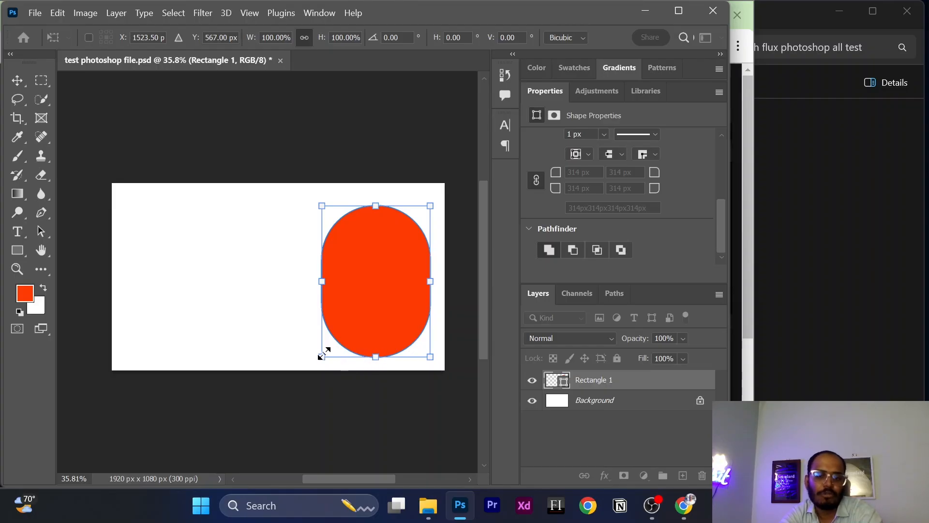
mouse_move(373, 360)
left_mouse_down()
mouse_move(364, 421)
mouse_move(373, 360)
left_mouse_up()
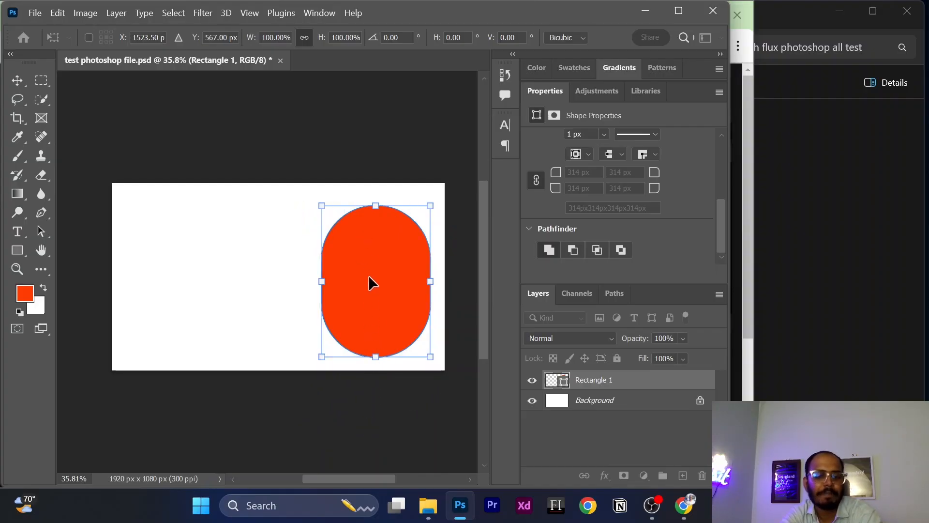
left_click_drag(376, 356, 377, 419)
left_click_drag(322, 313, 315, 313)
key("ctrl+z")
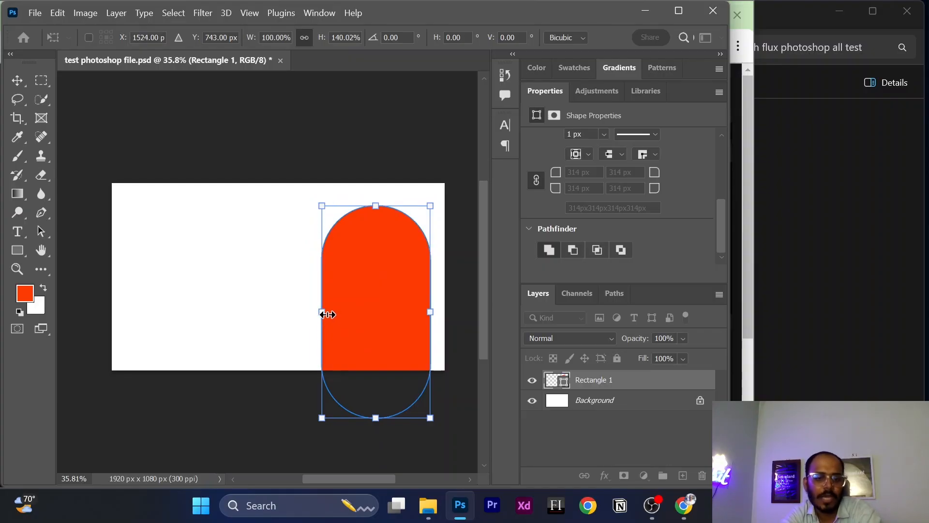
left_click_drag(327, 314, 360, 310)
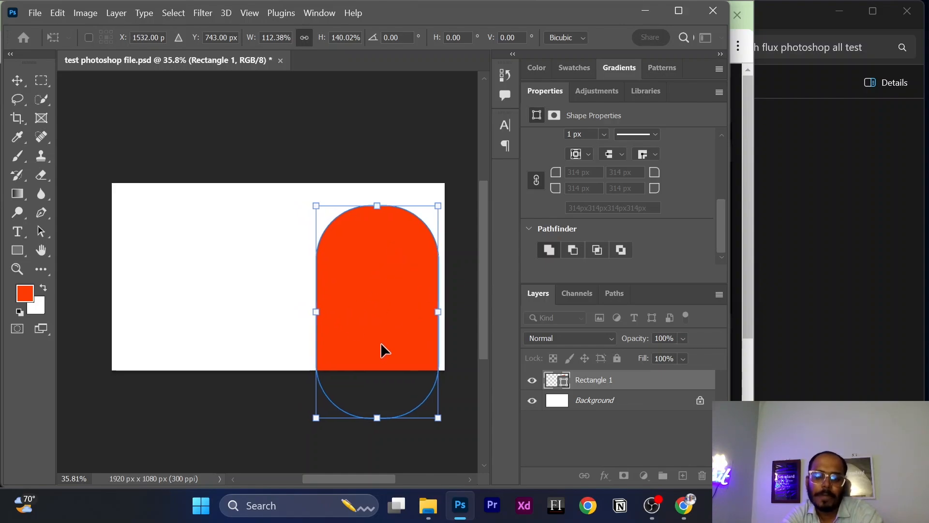
left_click(17, 81)
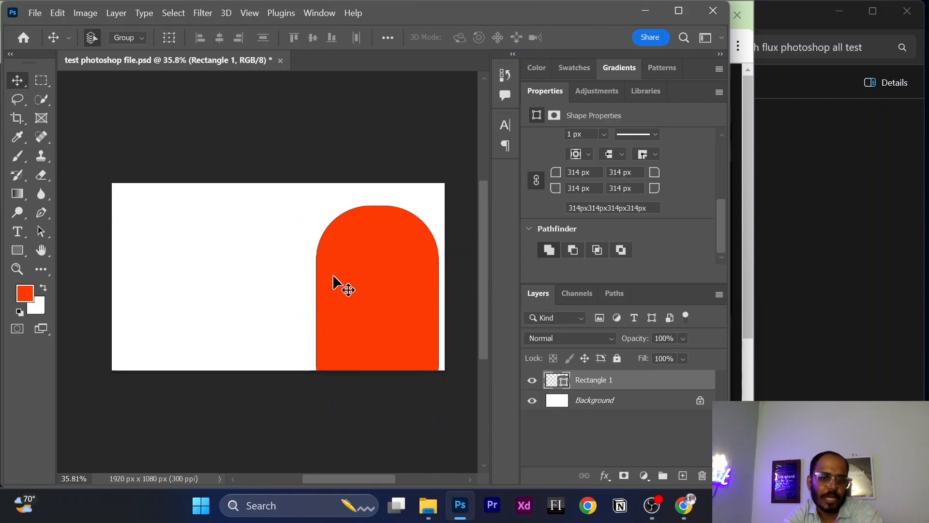
Move the red shape slightly left and up its corner radii to about 353 px for a fully round arch.
left_click_drag(373, 289, 356, 281)
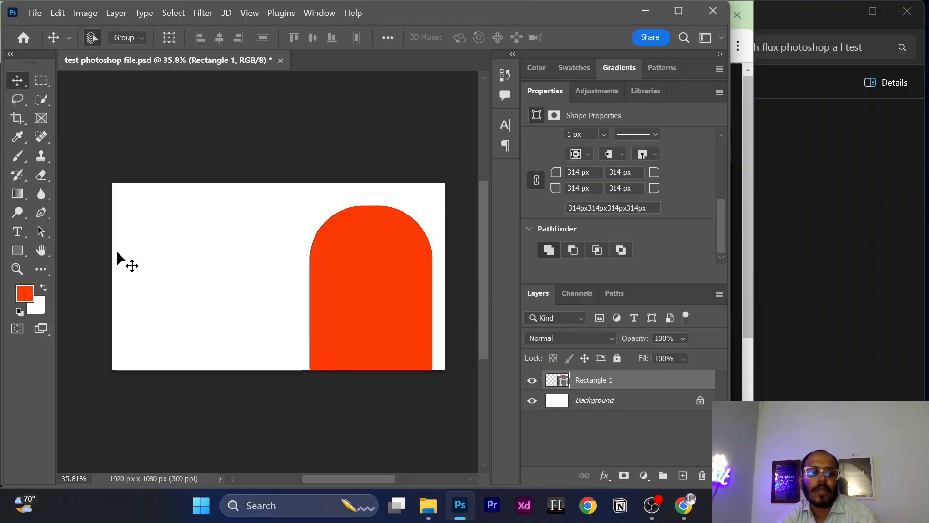
left_click(17, 250)
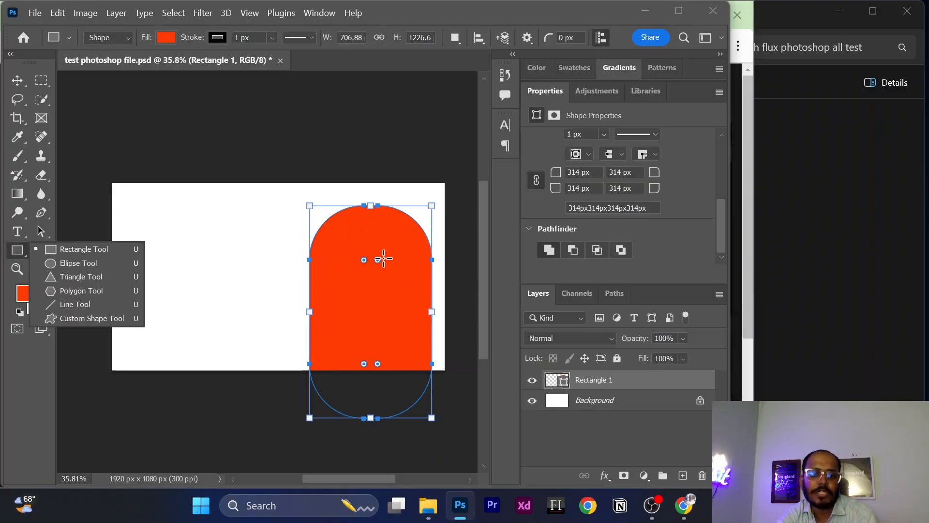
left_click_drag(378, 258, 364, 277)
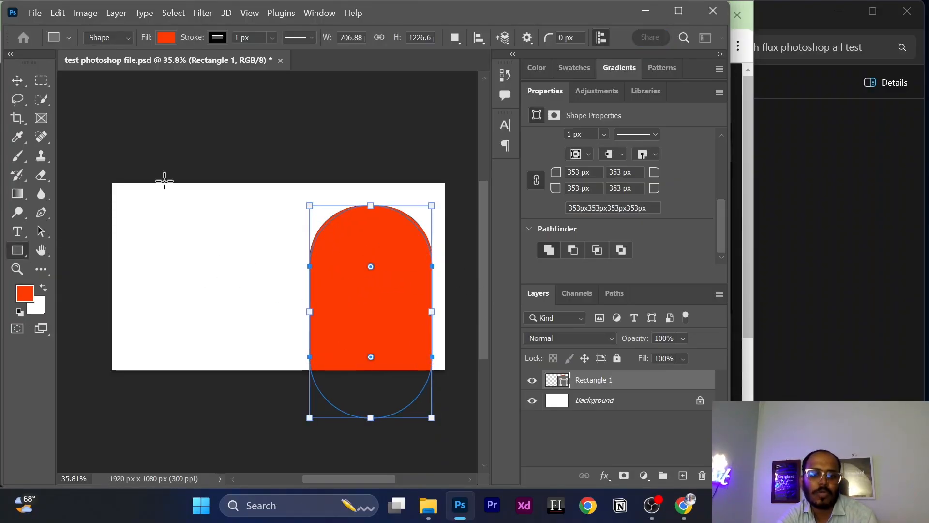
left_click(17, 81)
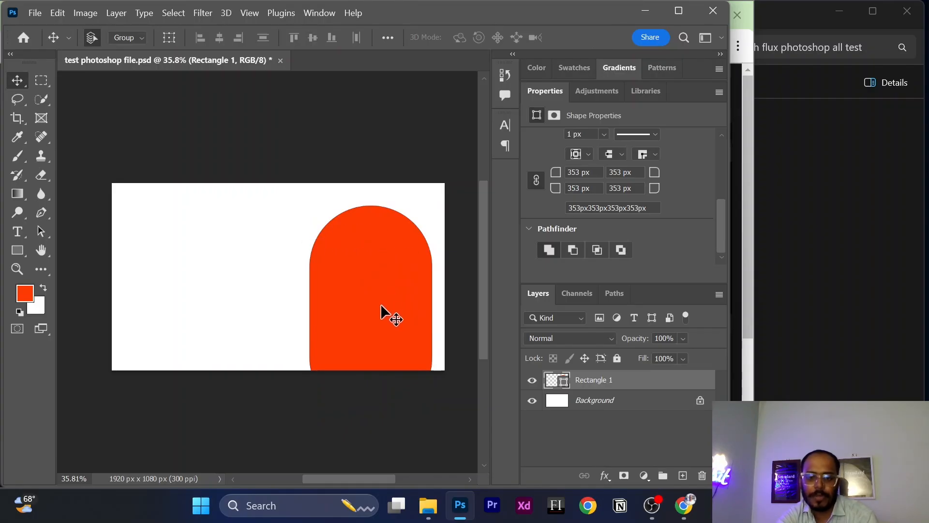
Open pexels-divinetechygirl-1181263.jpg from Downloads as its own document and return to test photoshop file.psd.
left_click(39, 7)
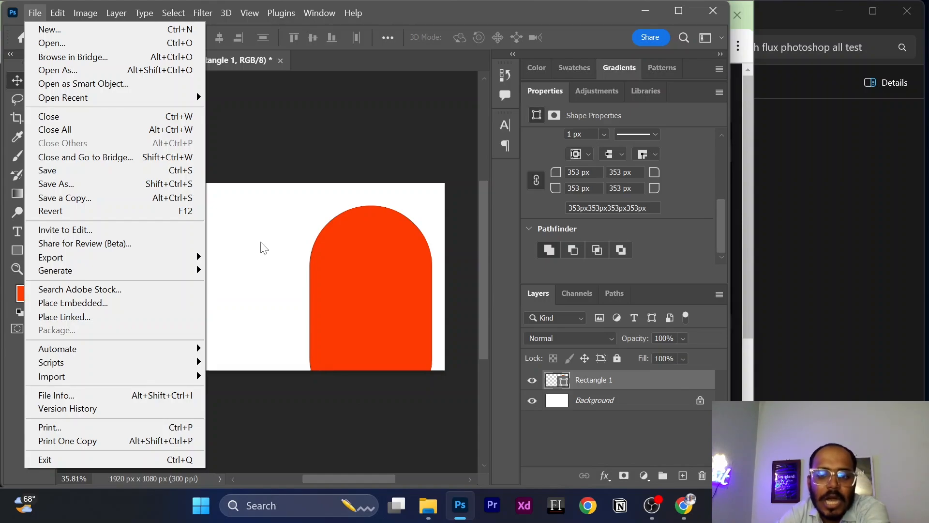
left_click(39, 47)
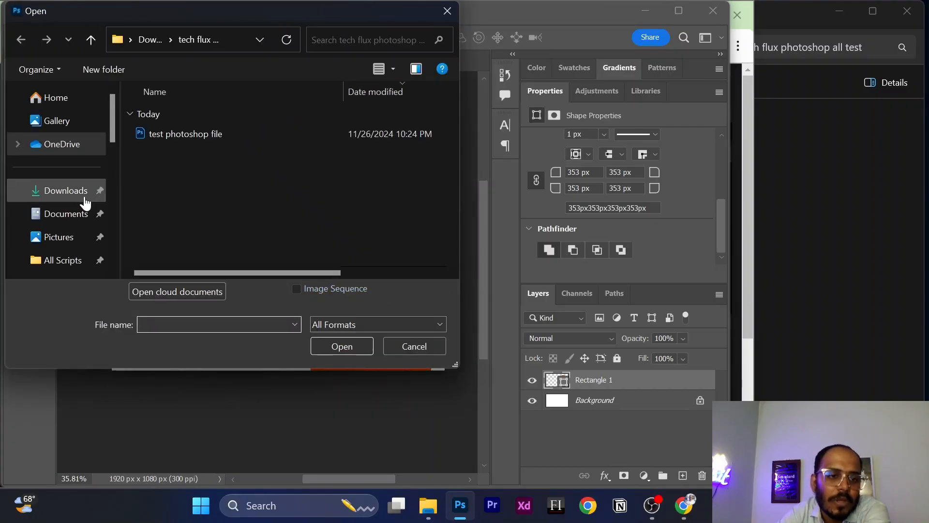
left_click(85, 198)
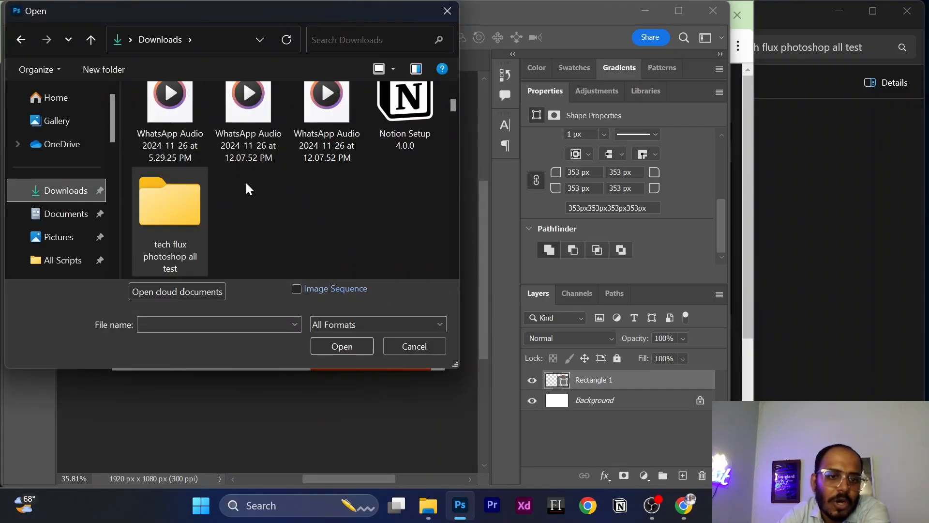
scroll(246, 182, "up", 5)
left_click(167, 157)
left_click(341, 344)
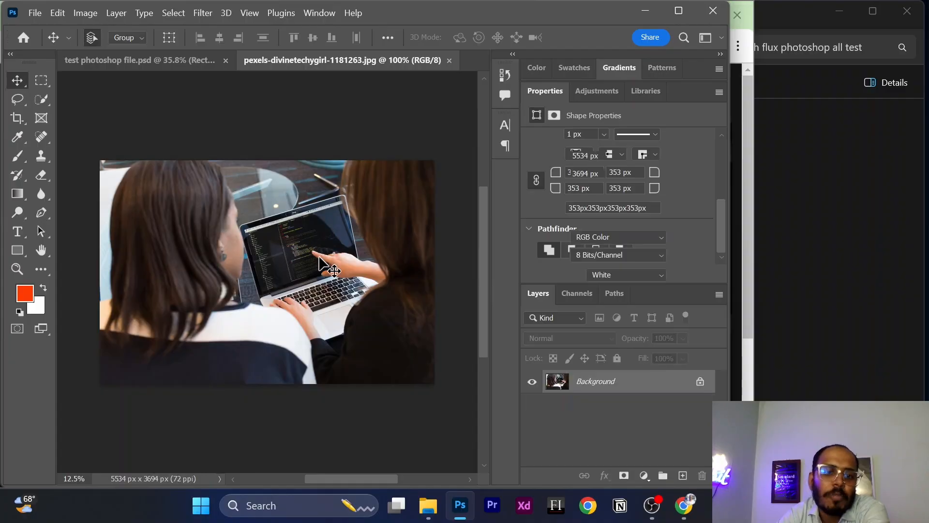
left_click(187, 62)
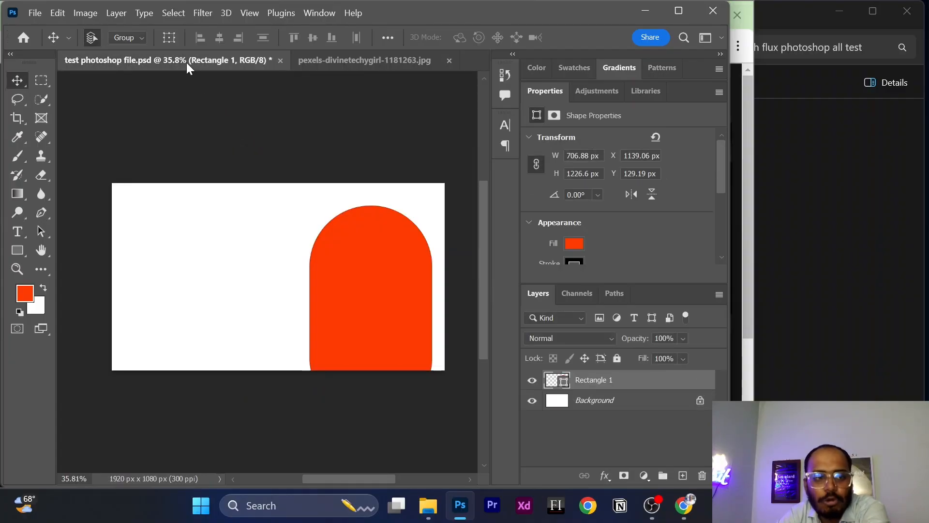
Bring the downloaded photo from File Explorer's Downloads folder onto the canvas and delete the placed photo layer.
left_click(425, 508)
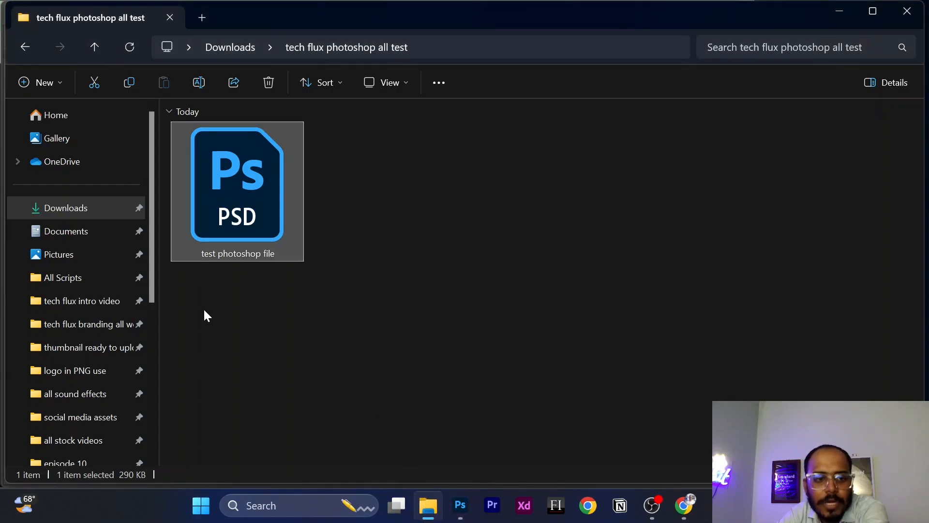
left_click(80, 213)
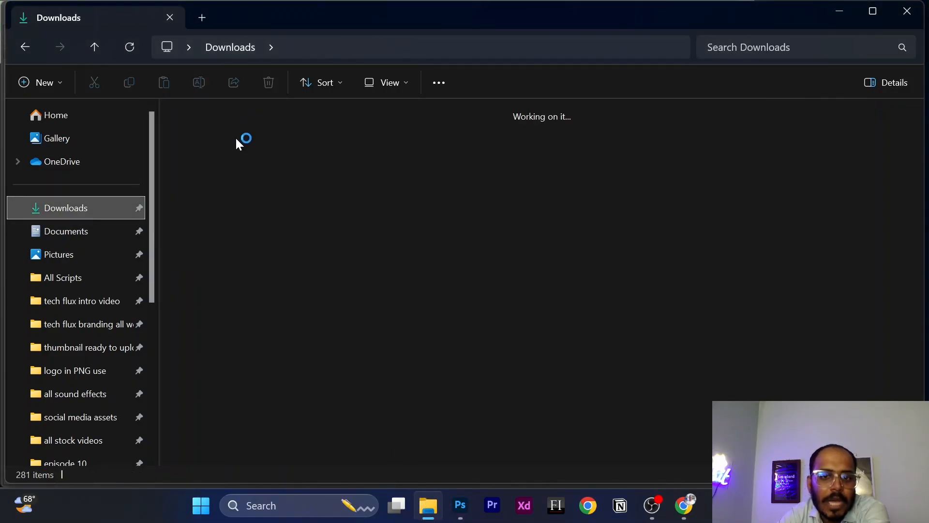
left_click(203, 169)
left_click_drag(203, 172, 243, 315)
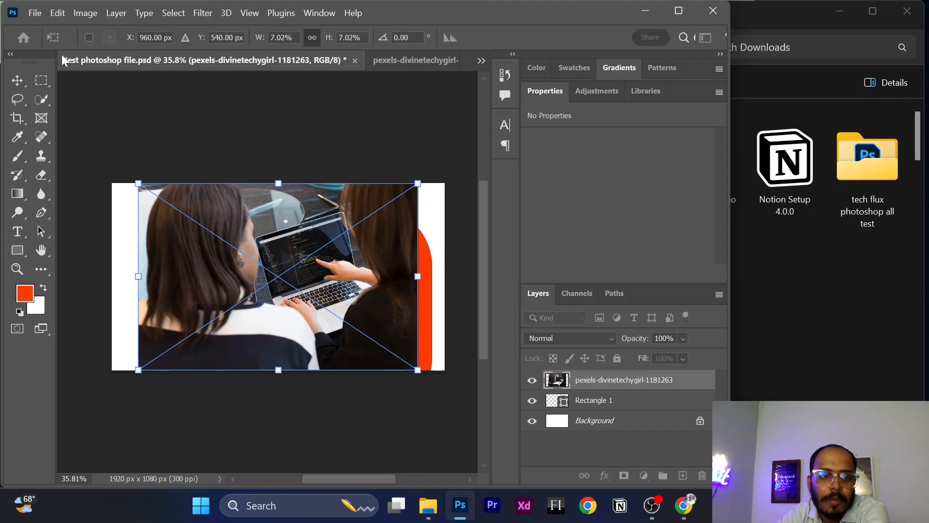
left_click(18, 80)
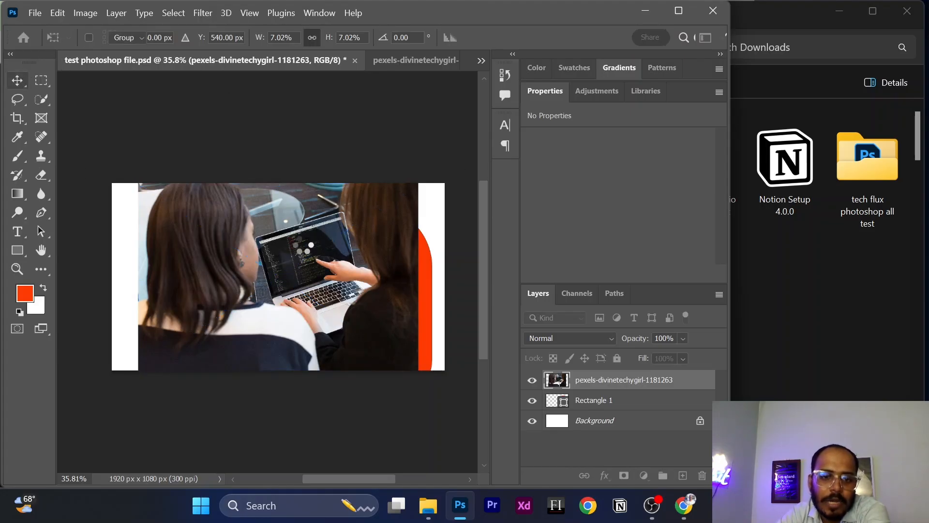
key("Delete")
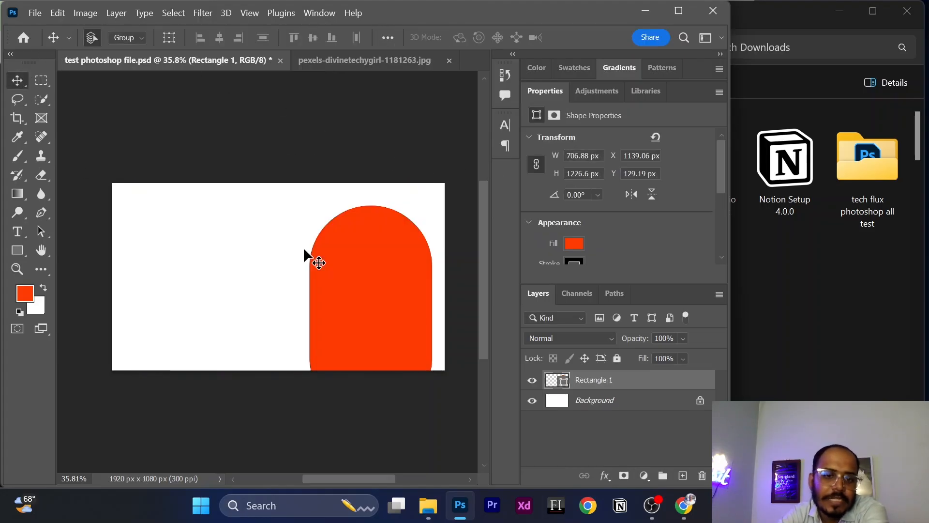
Place pexels-divinetechygirl-1181263 from Downloads as an embedded object above the red arch and commit the placement.
left_click(37, 19)
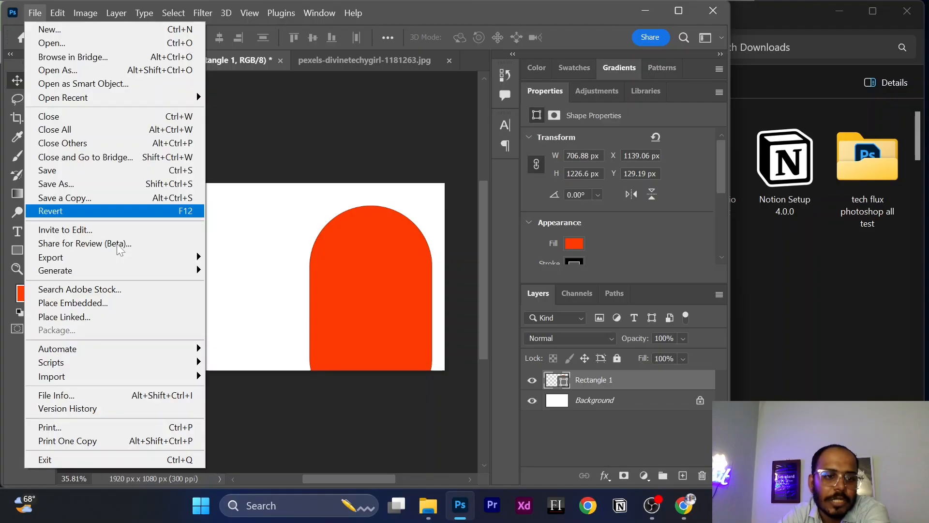
left_click(106, 311)
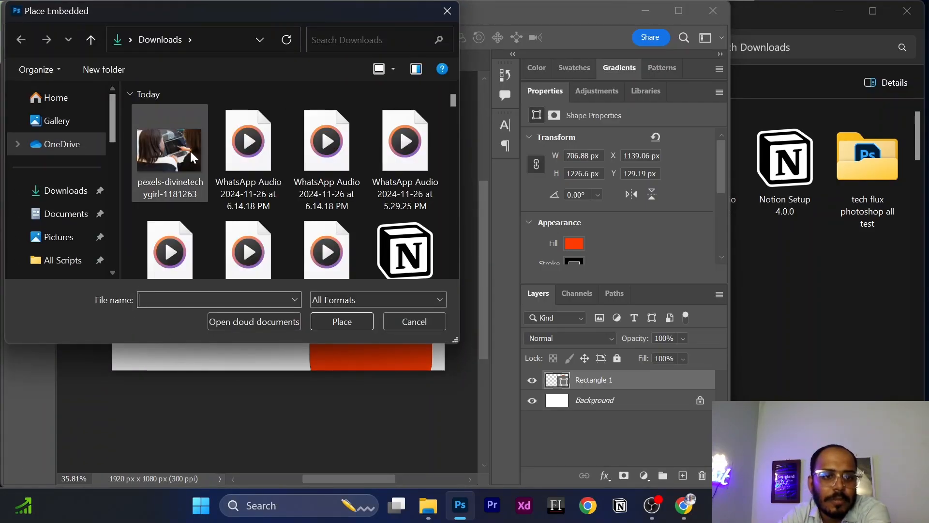
left_click(190, 151)
left_click(341, 321)
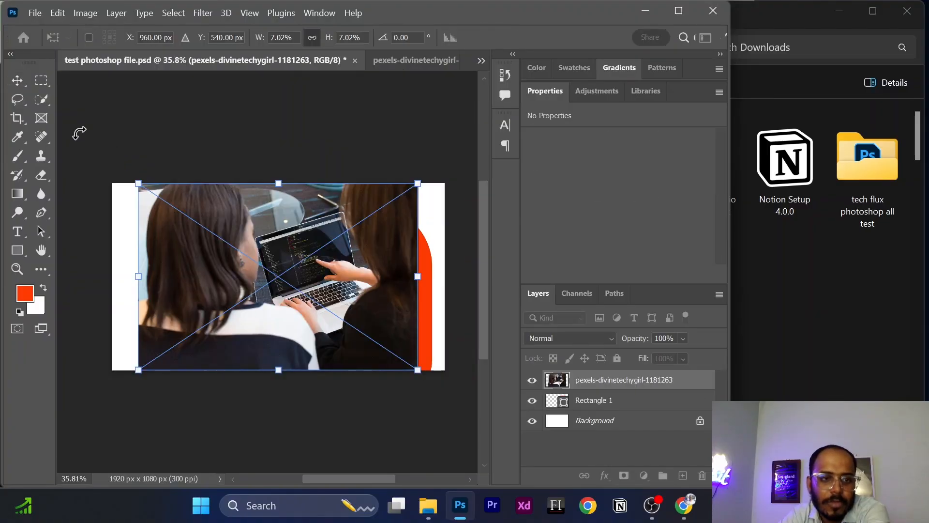
left_click(19, 77)
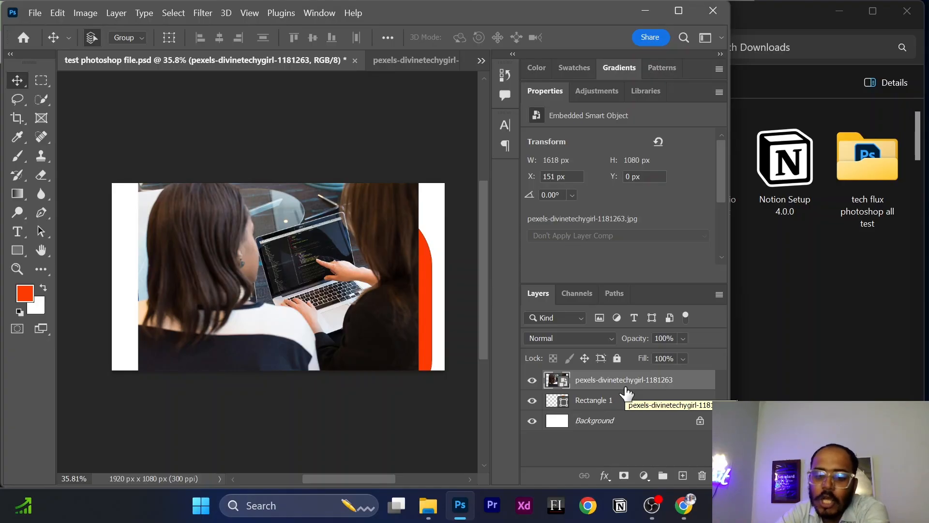
Clip the photo to the red arch with a clipping mask and reposition it to about X 302 px, Y 88 px.
right_click(601, 382)
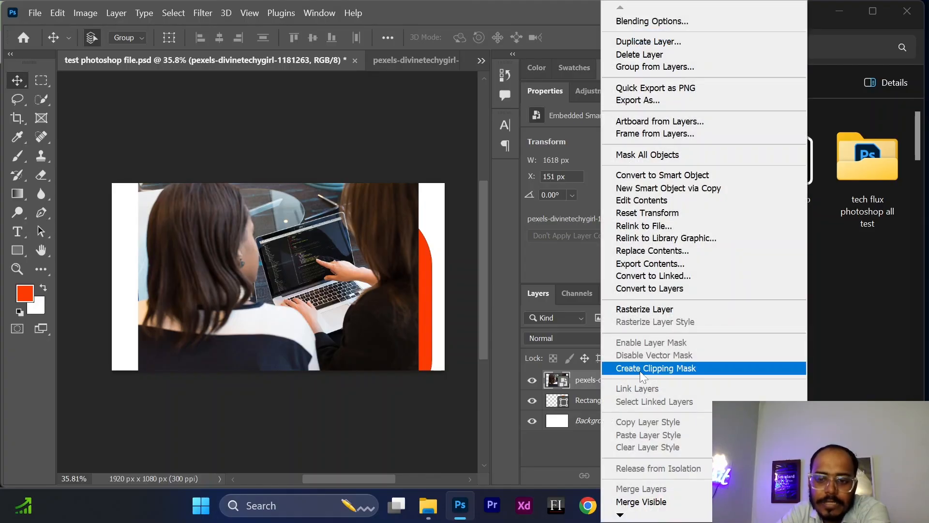
left_click(675, 371)
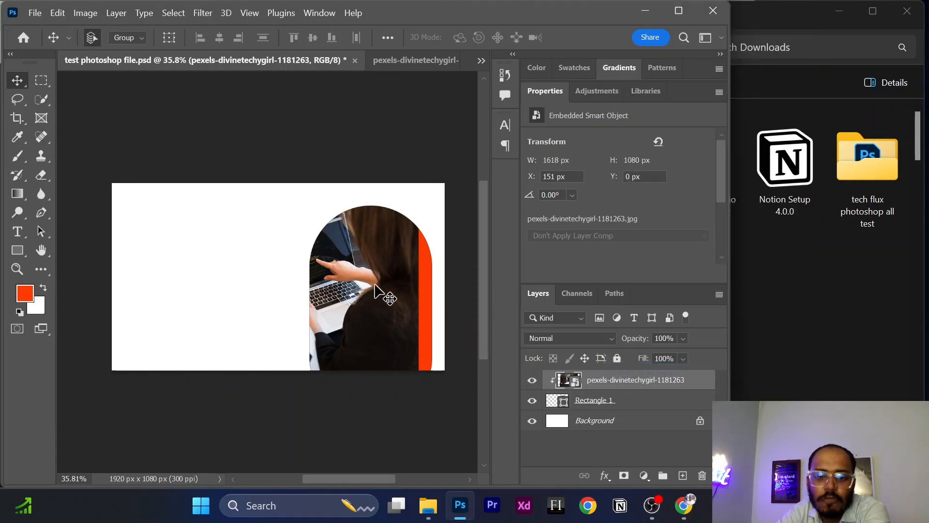
left_click_drag(374, 281, 396, 315)
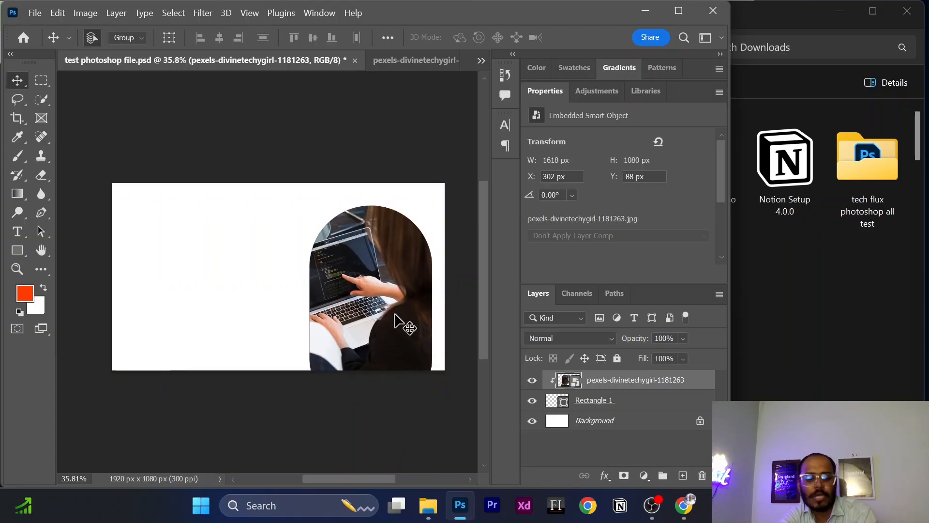
Scale the clipped photo down to about 1450 × 968 px and reposition it inside the arch at about X 615 px, Y 112 px.
key("ctrl+t")
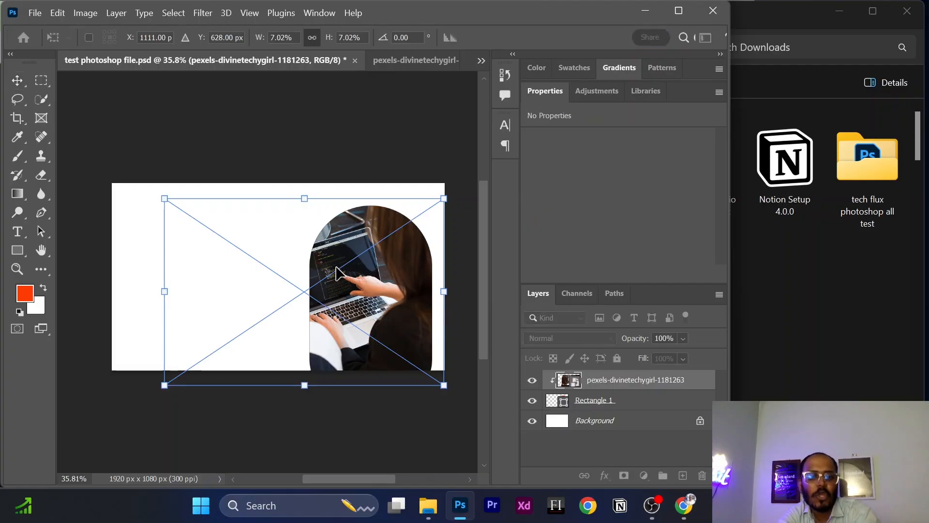
left_click_drag(164, 199, 177, 207)
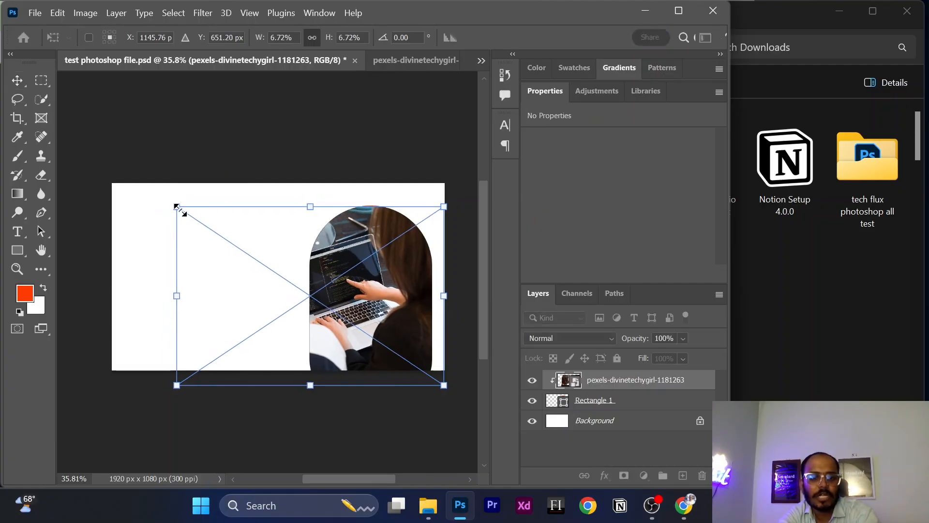
left_click_drag(176, 385, 193, 381)
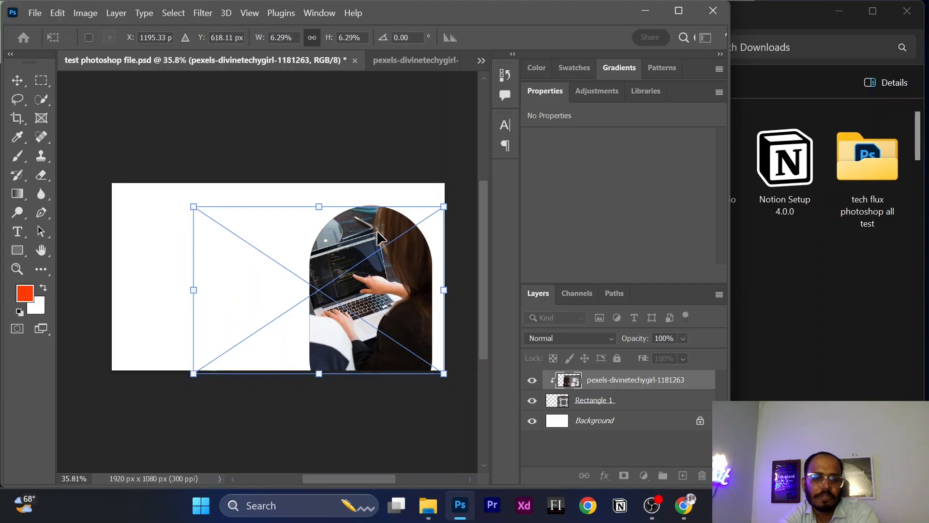
left_click_drag(377, 236, 377, 232)
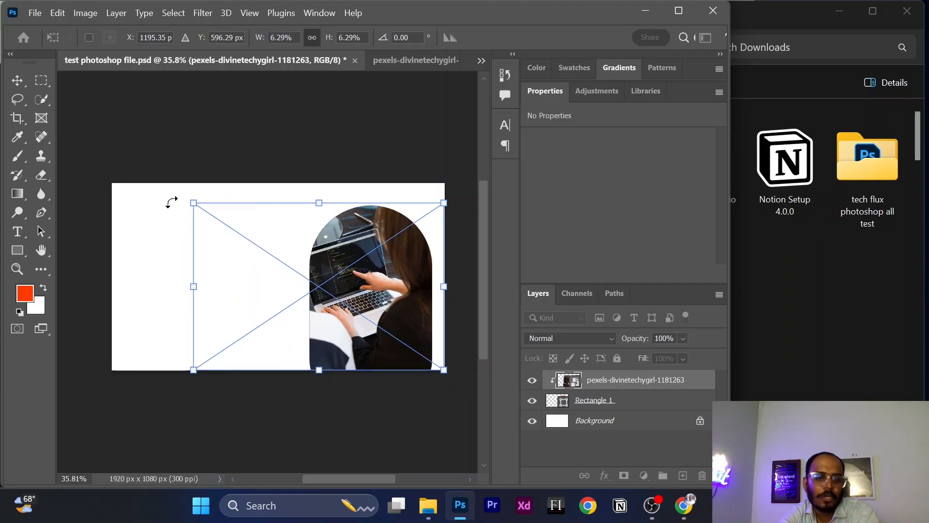
left_click_drag(193, 203, 194, 203)
mouse_move(325, 292)
left_mouse_down()
mouse_move(355, 283)
mouse_move(335, 285)
left_mouse_up()
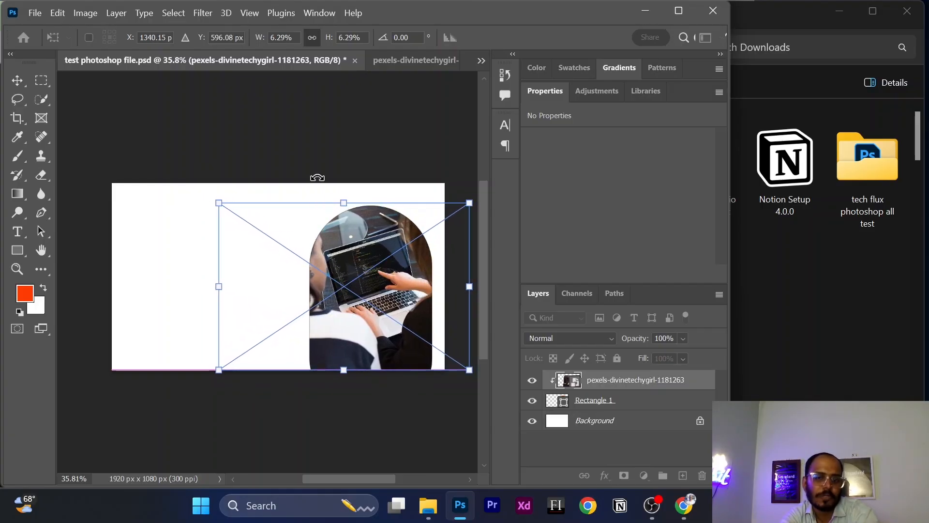
left_click(18, 81)
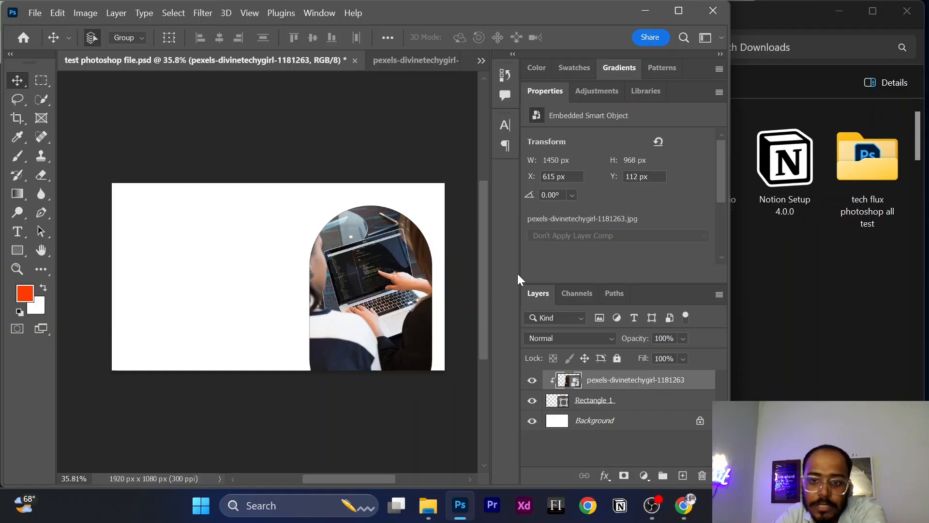
Give the arched Rectangle 1 shape a red stroke 30 px wide, then deselect the layer.
left_click(613, 402)
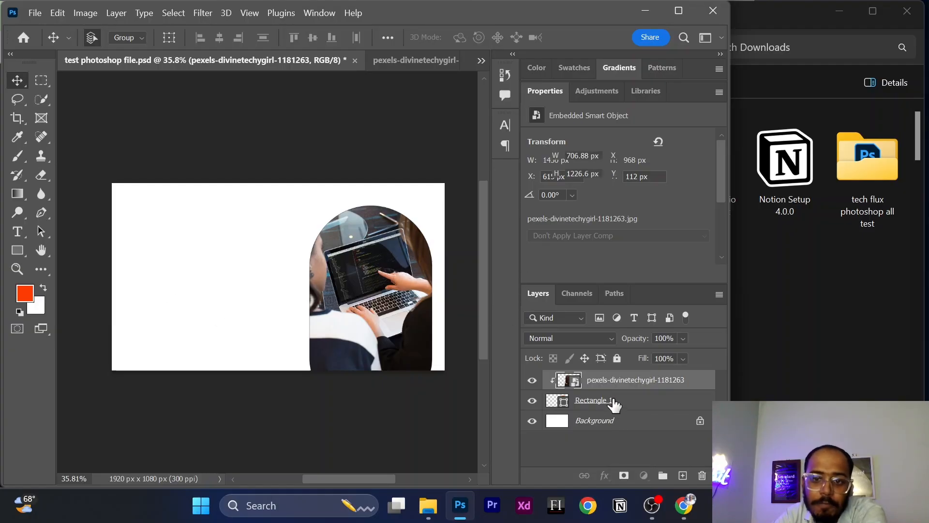
mouse_move(719, 163)
left_mouse_down()
mouse_move(719, 188)
mouse_move(698, 201)
left_mouse_up()
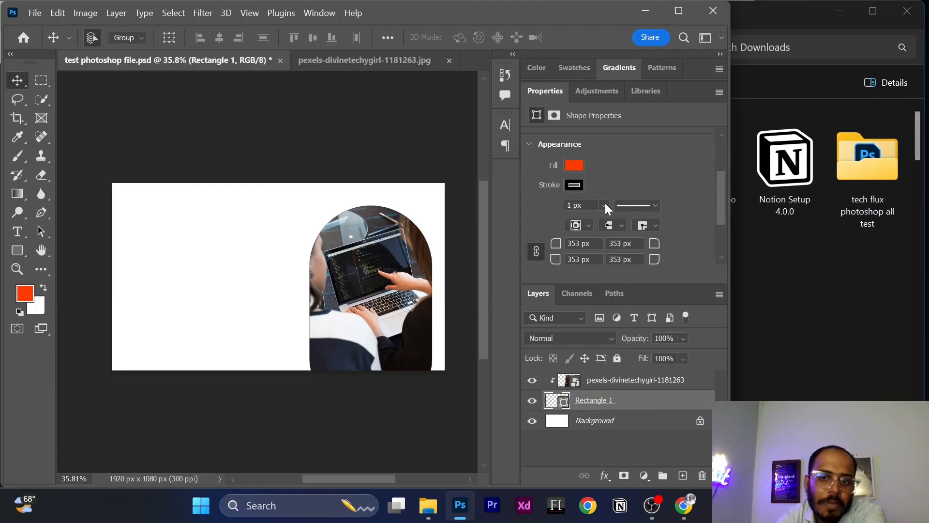
left_click(575, 185)
left_click(578, 261)
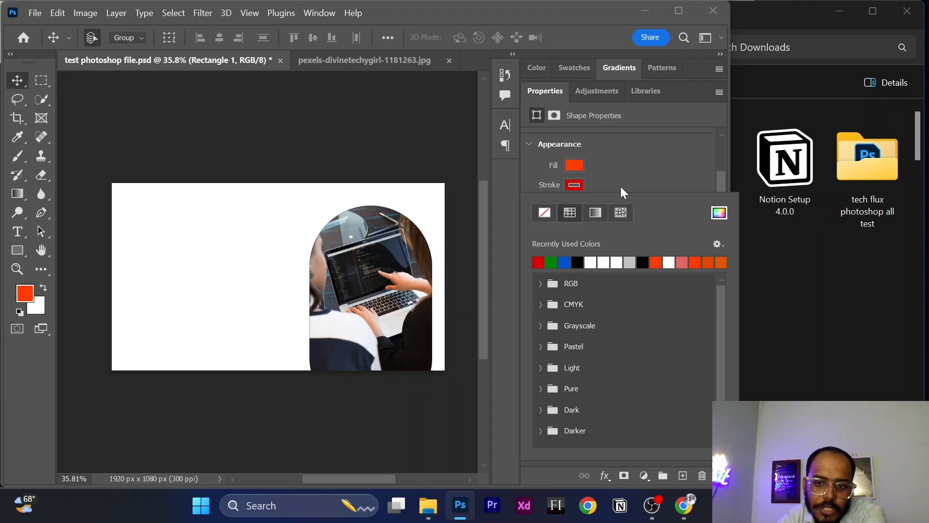
left_click(620, 171)
left_click(566, 205)
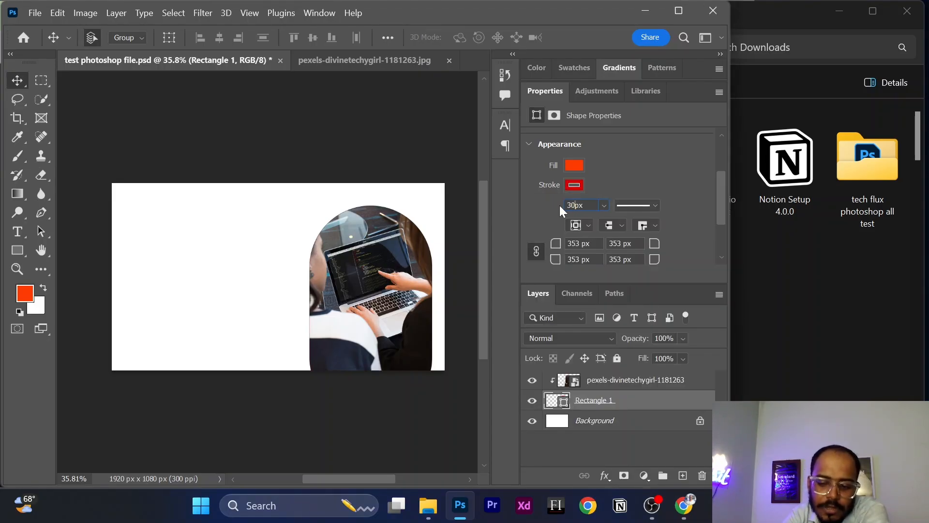
type("30")
key("Return")
left_click(271, 249)
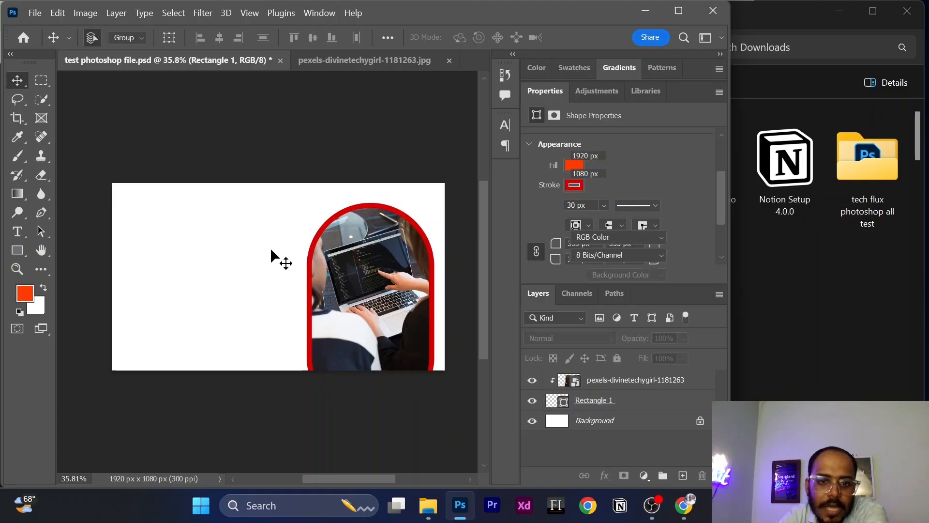
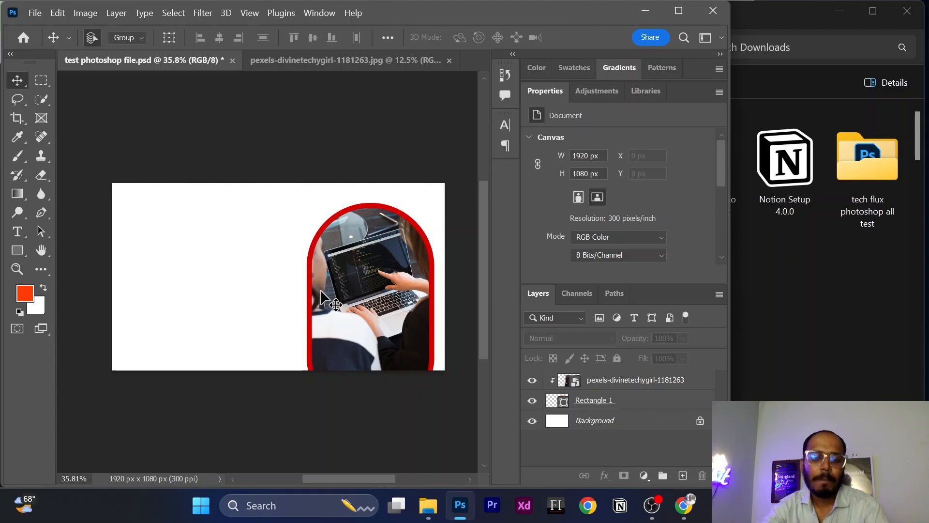
Switch to Chrome and open iconfinder.com in a new tab.
left_click(692, 514)
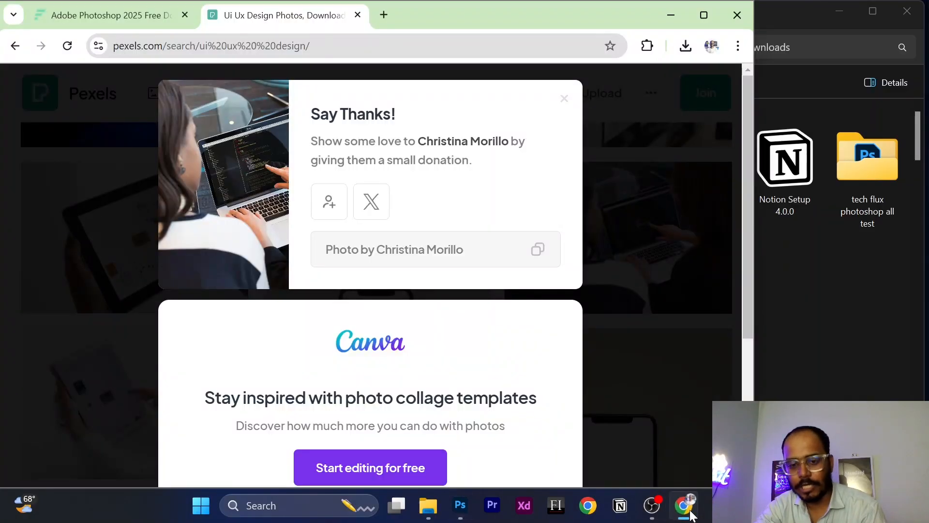
left_click(383, 15)
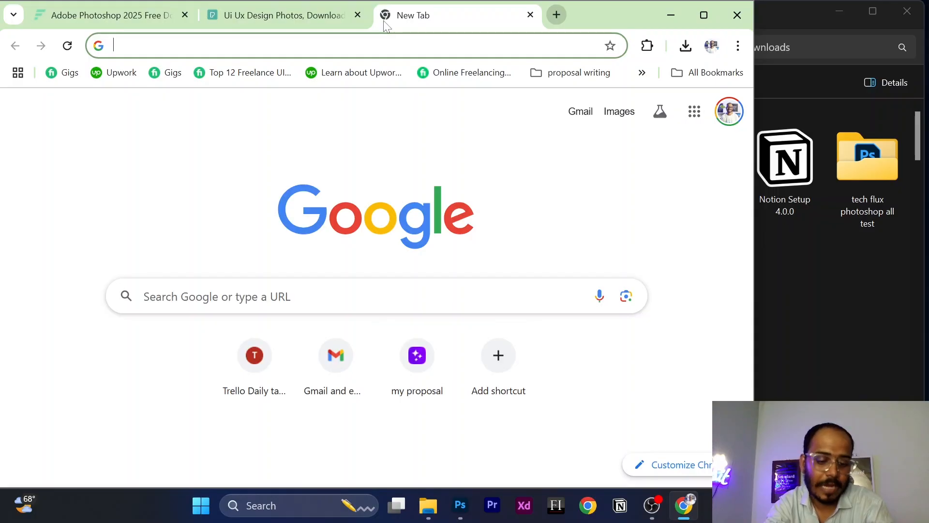
type("iconfin")
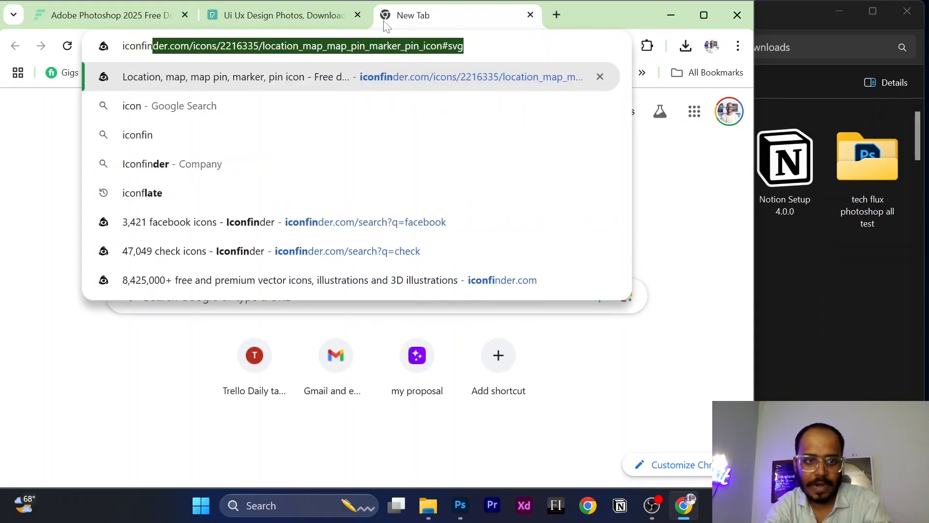
type("der")
key("Return")
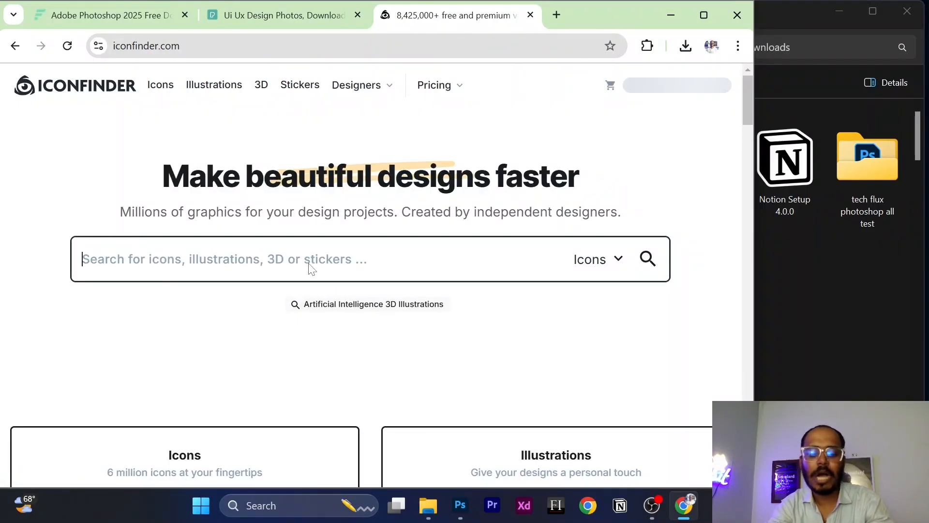
Search Iconfinder for coffee and download the free solid black cup-and-saucer icon as a 512 px PNG.
type("coffee")
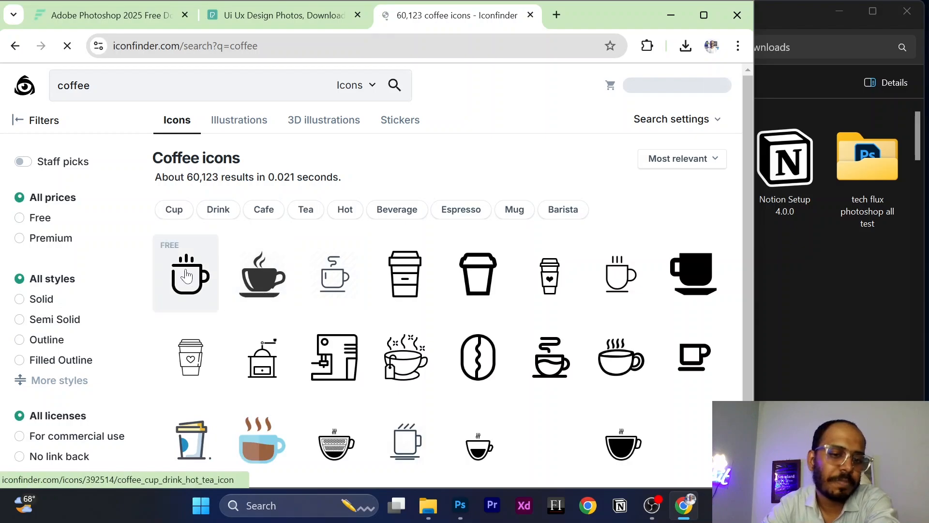
left_click(702, 289)
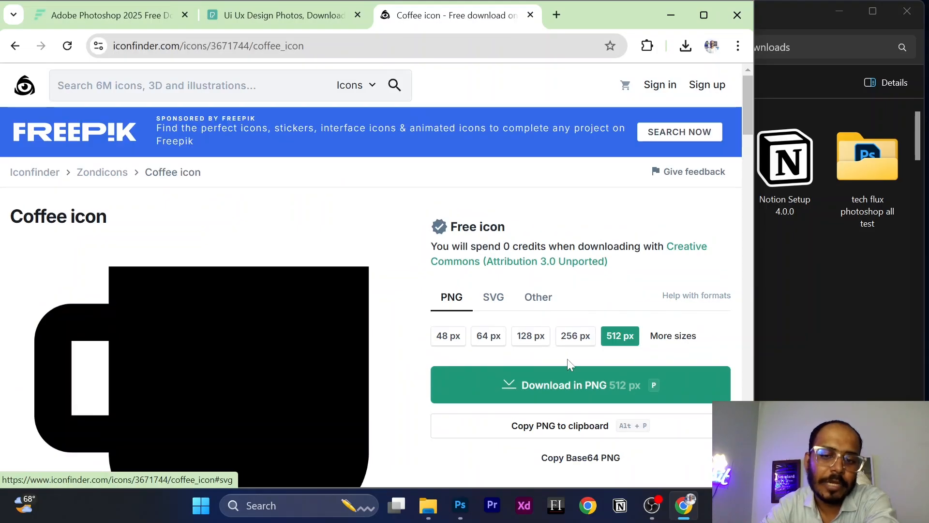
left_click(540, 384)
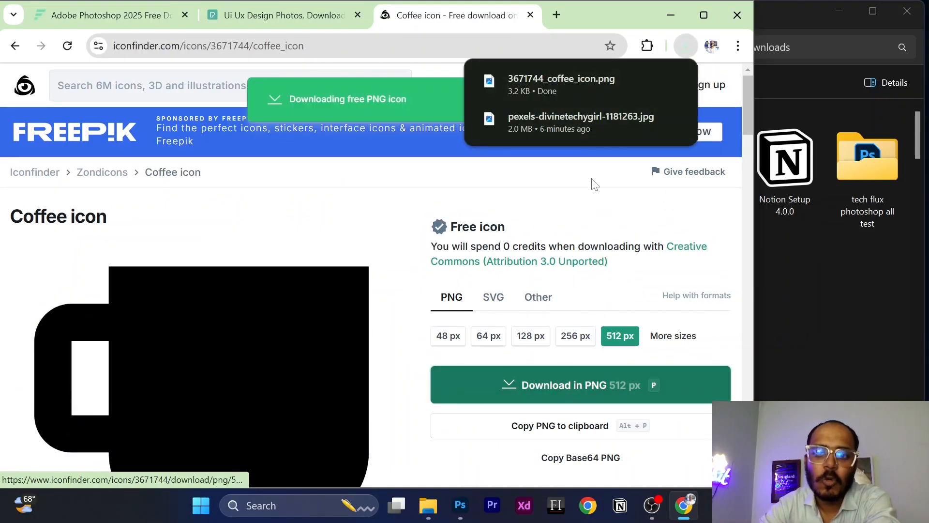
Bring 3671744_coffee_icon.png from Chrome's downloads onto the Photoshop canvas and scale it to about 31.4% in the blank area beside the arch.
left_click_drag(579, 77, 268, 332)
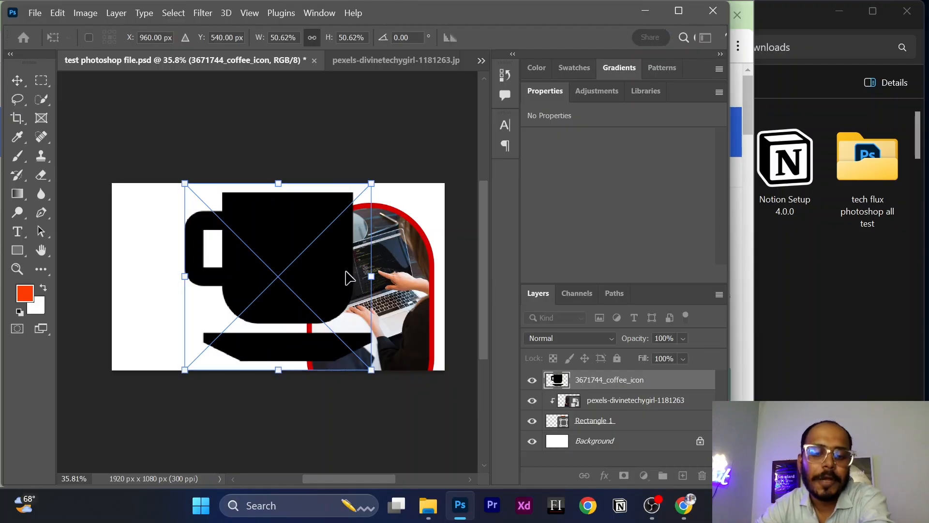
left_click_drag(327, 293, 300, 289)
left_click_drag(343, 370, 221, 282)
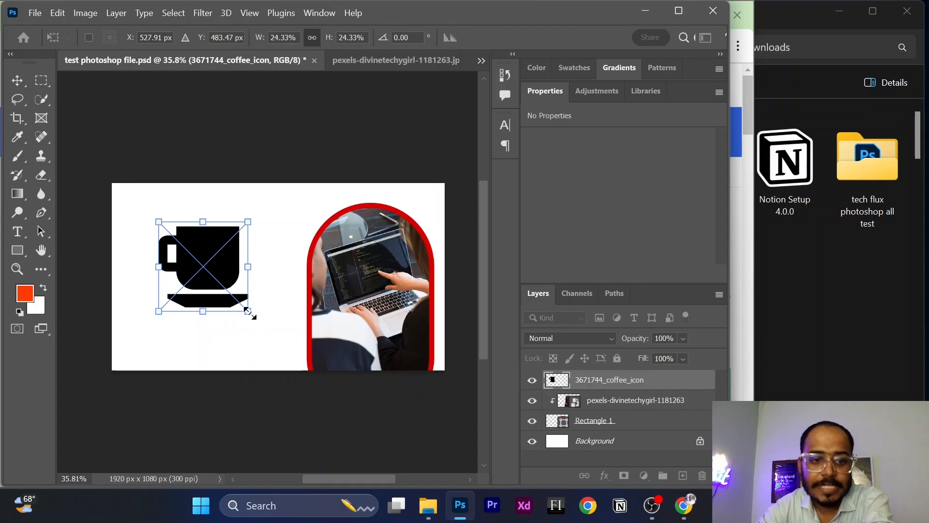
left_click_drag(248, 312, 273, 344)
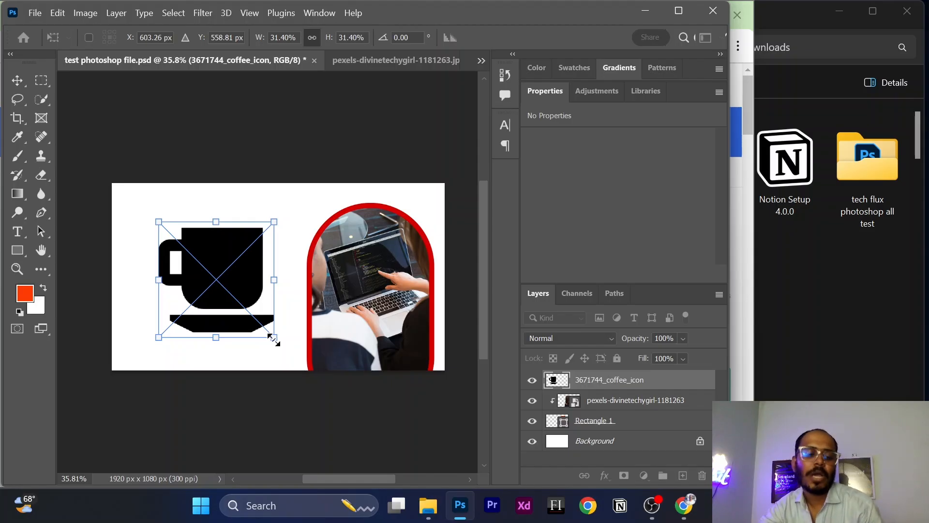
Try shrinking the coffee icon proportionally, including to about 25.84%, and return it to 31.40% scale.
left_click_drag(273, 339, 203, 280)
key("ctrl+z")
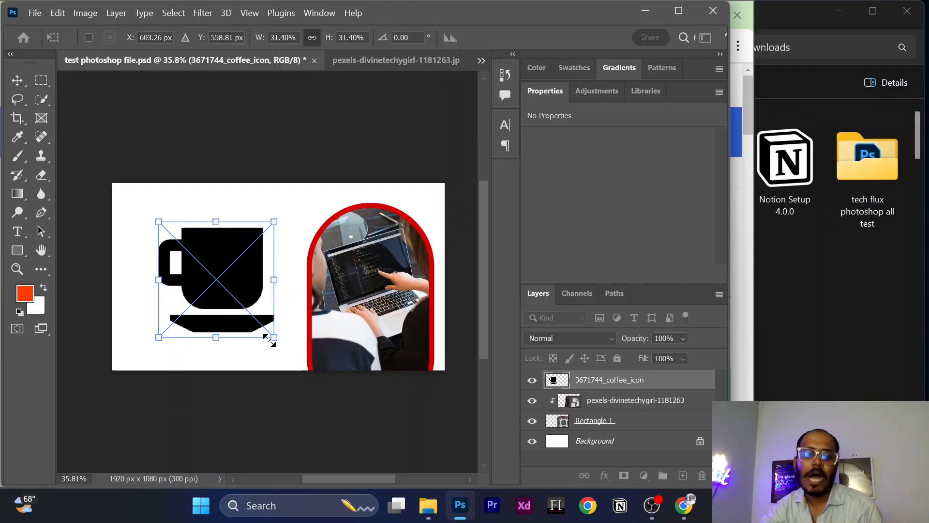
mouse_move(268, 334)
left_mouse_down()
mouse_move(234, 303)
mouse_move(284, 356)
mouse_move(278, 329)
mouse_move(246, 312)
mouse_move(255, 323)
left_mouse_up()
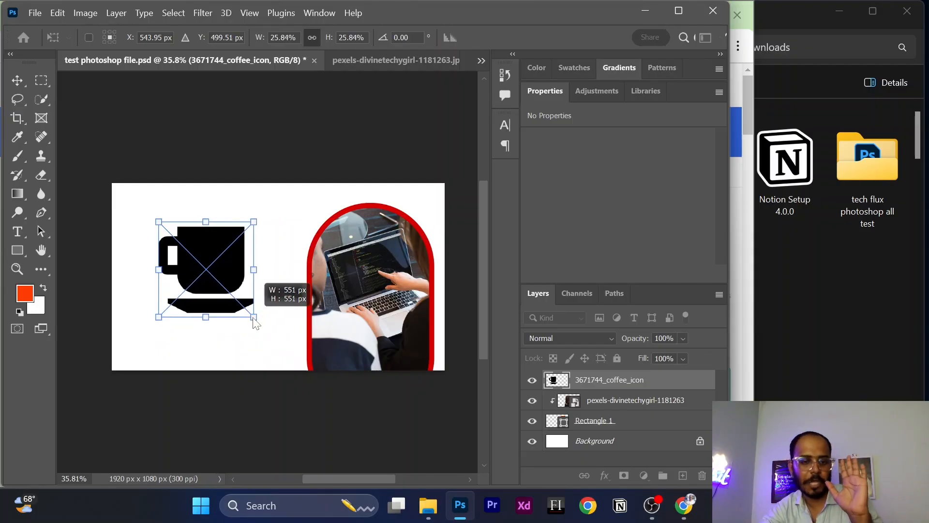
left_click_drag(253, 318, 252, 317)
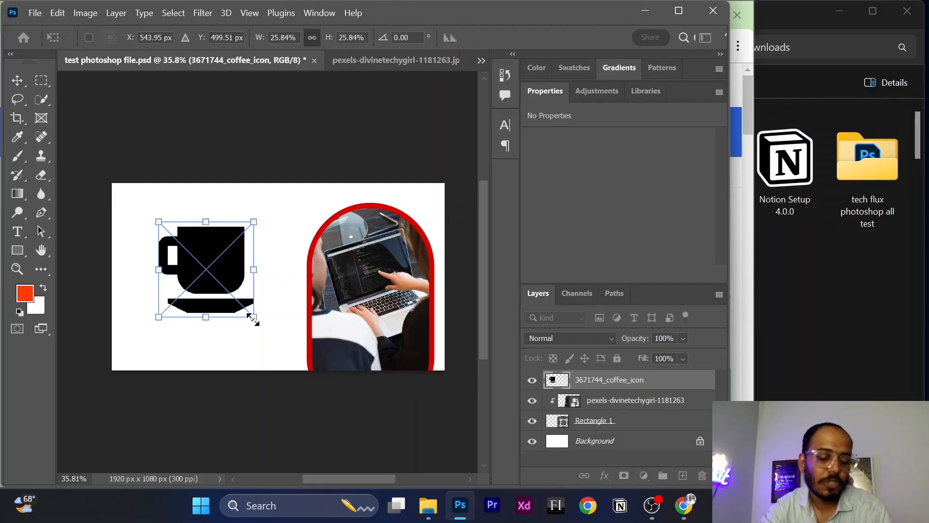
mouse_move(253, 320)
left_mouse_down()
mouse_move(226, 336)
mouse_move(245, 319)
mouse_move(245, 336)
left_mouse_up()
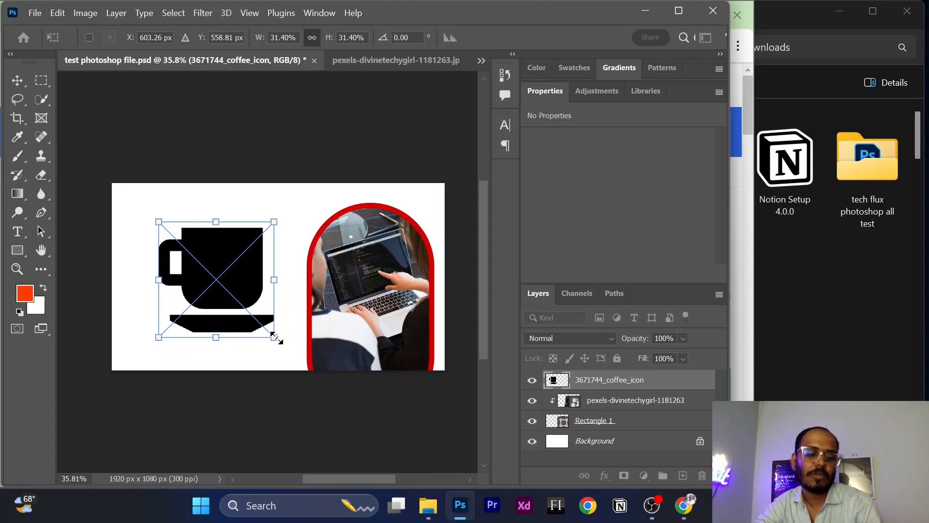
Distort the coffee icon non-proportionally to about 393 × 513 px, commit the transform, and delete the icon's layer.
left_click_drag(274, 337, 230, 323)
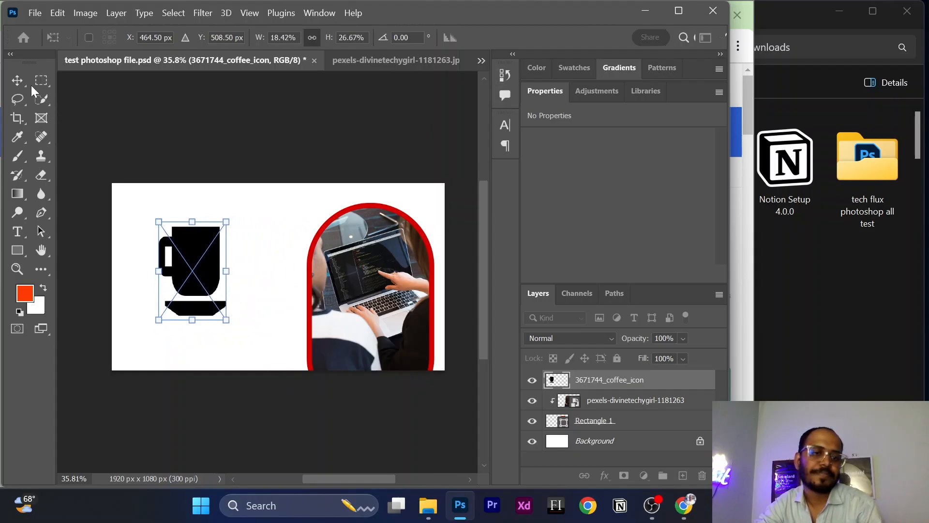
left_click(18, 81)
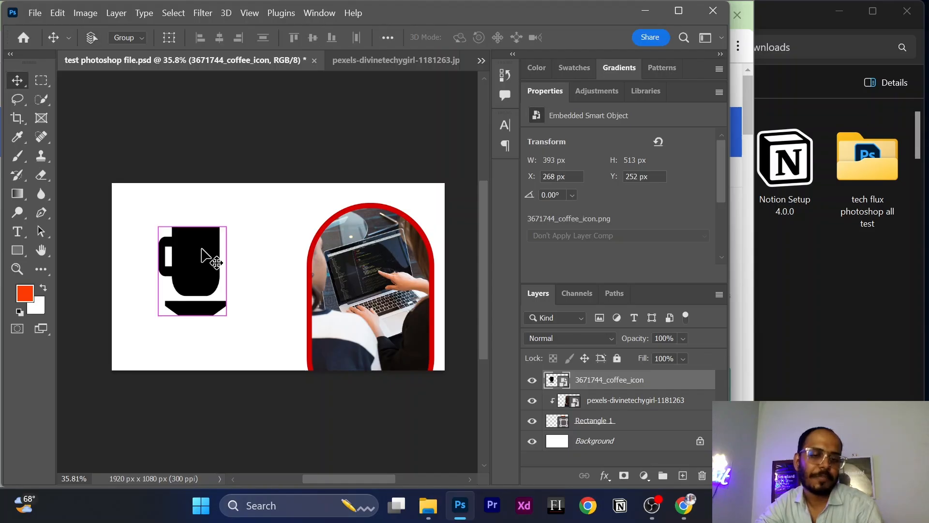
key("Delete")
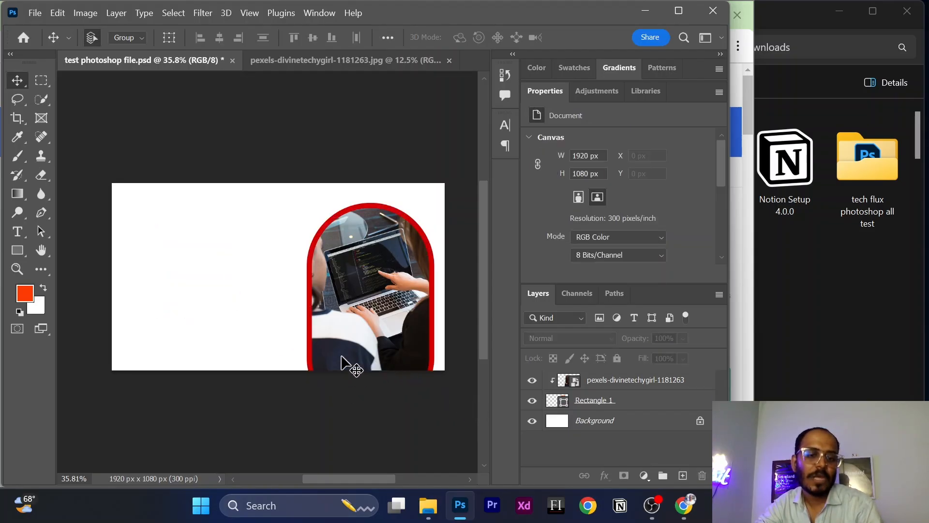
key("ctrl+z")
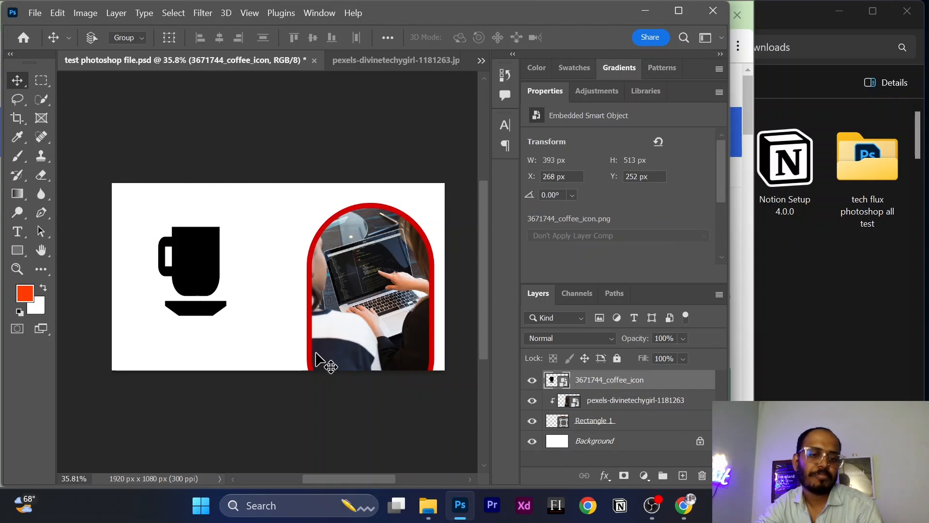
key("Delete")
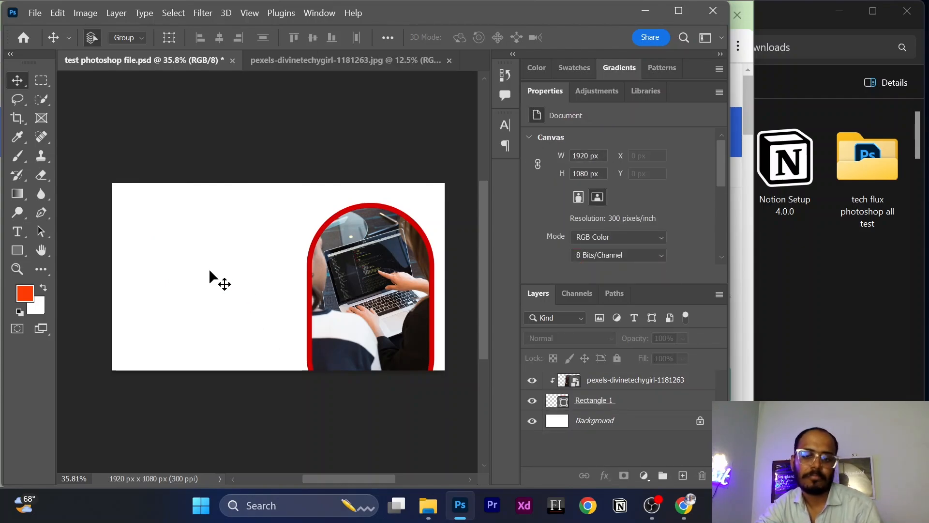
Place 3671744_coffee_icon.png from the Downloads folder into the document as an embedded image.
left_click(35, 13)
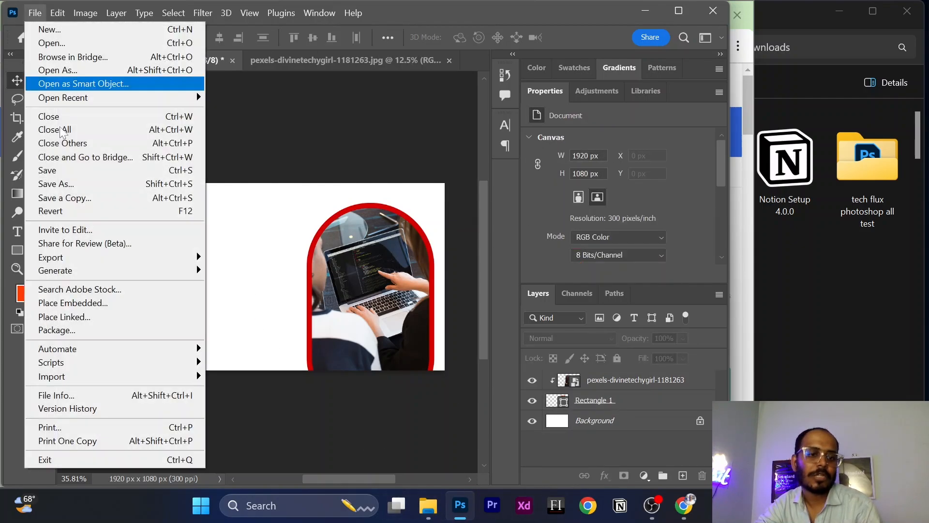
left_click(125, 303)
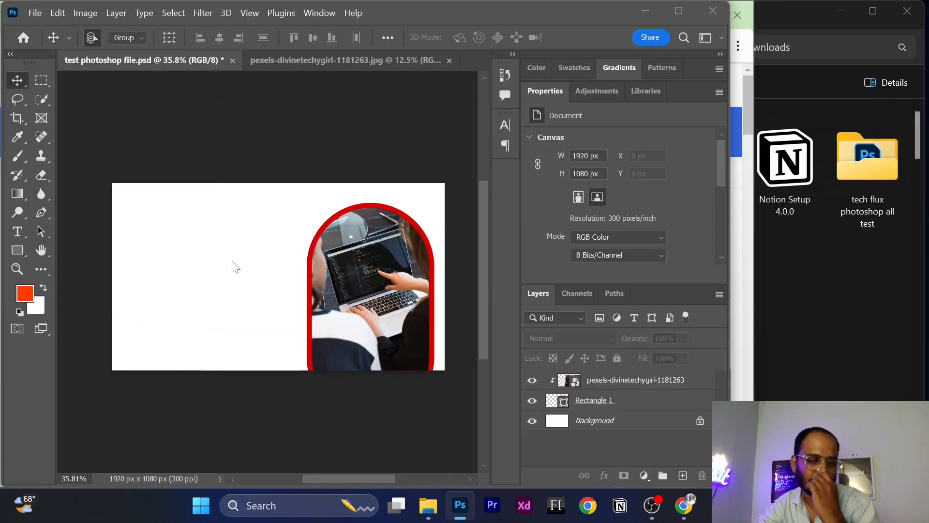
left_click(172, 156)
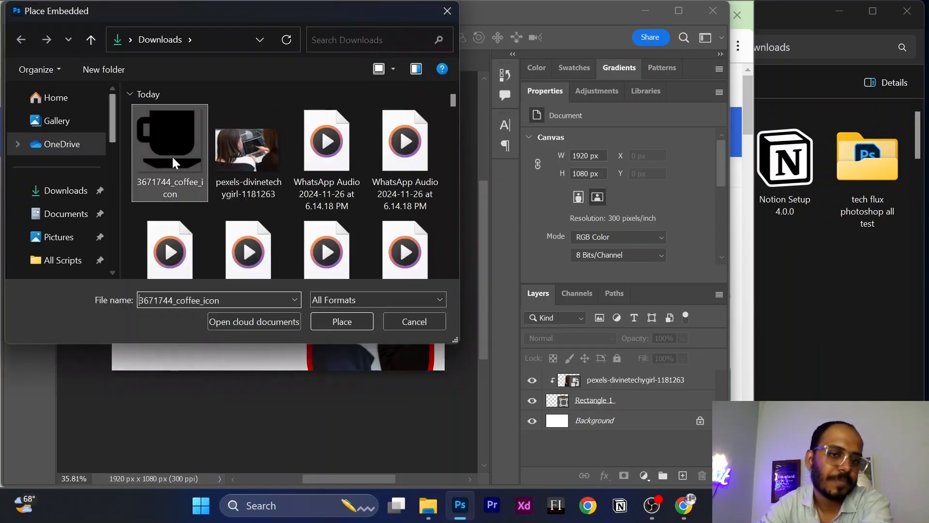
left_click(361, 321)
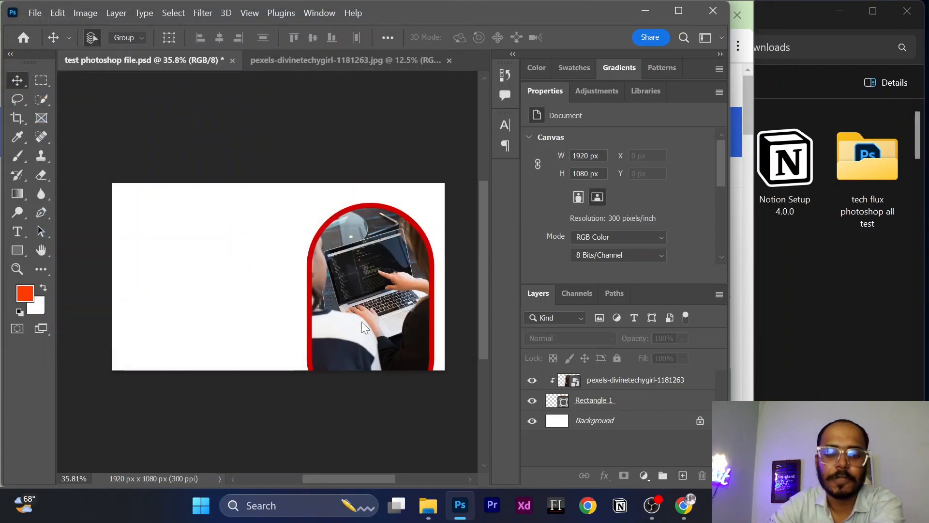
Scale the placed coffee icon to about 21.19%, commit the placement, and position it in the blank area at about X 163, Y 335 px.
left_click_drag(326, 318, 238, 308)
left_click_drag(312, 369, 203, 261)
left_click_drag(176, 230, 185, 281)
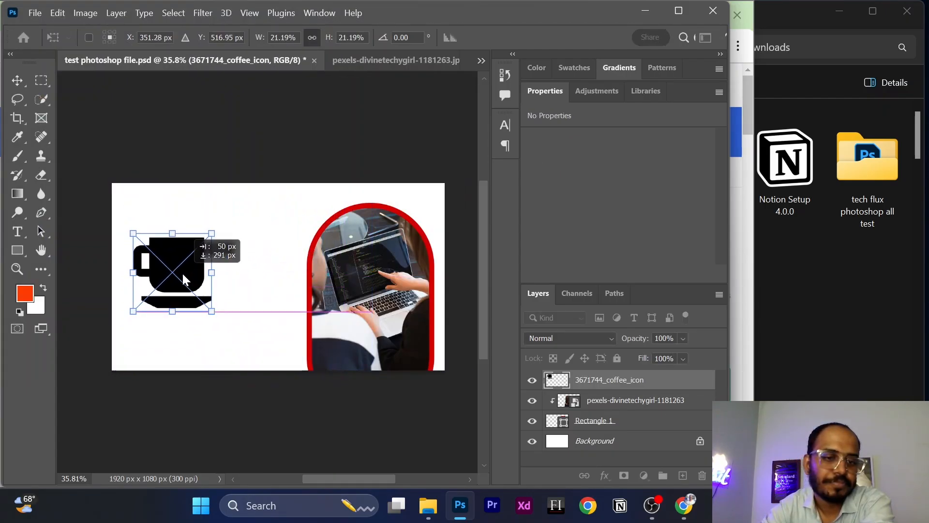
left_click(17, 81)
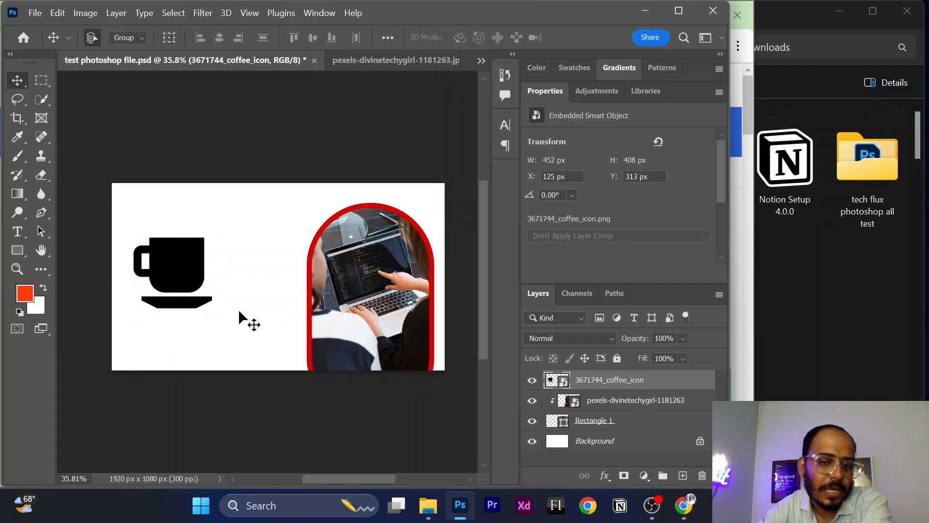
mouse_move(190, 283)
left_mouse_down()
mouse_move(208, 245)
mouse_move(199, 283)
left_mouse_up()
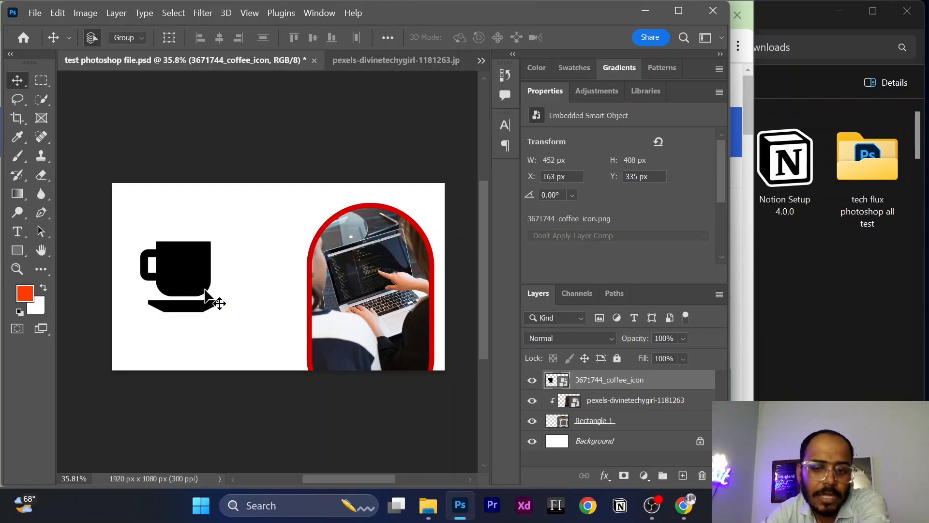
Apply a dark red Color Overlay (#bf0000) to the coffee icon layer and move the icon to about X 322 px.
right_click(584, 385)
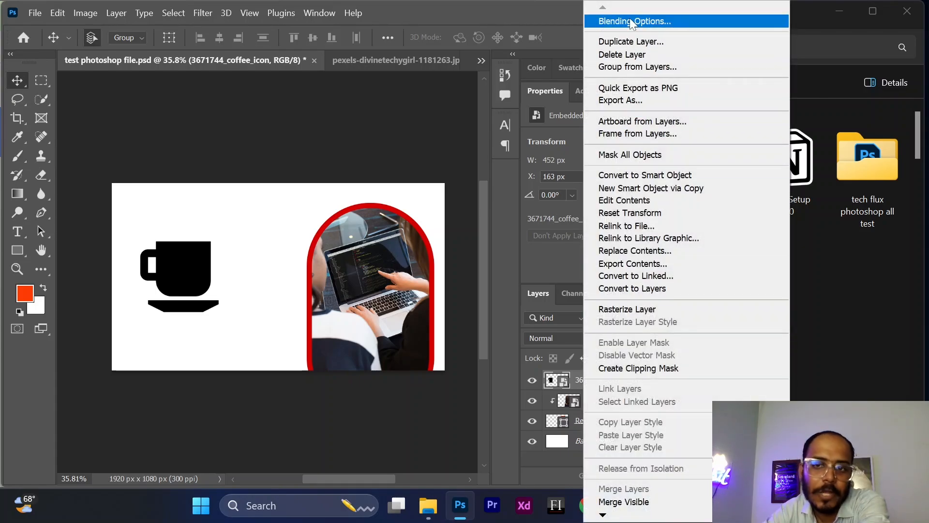
left_click(629, 21)
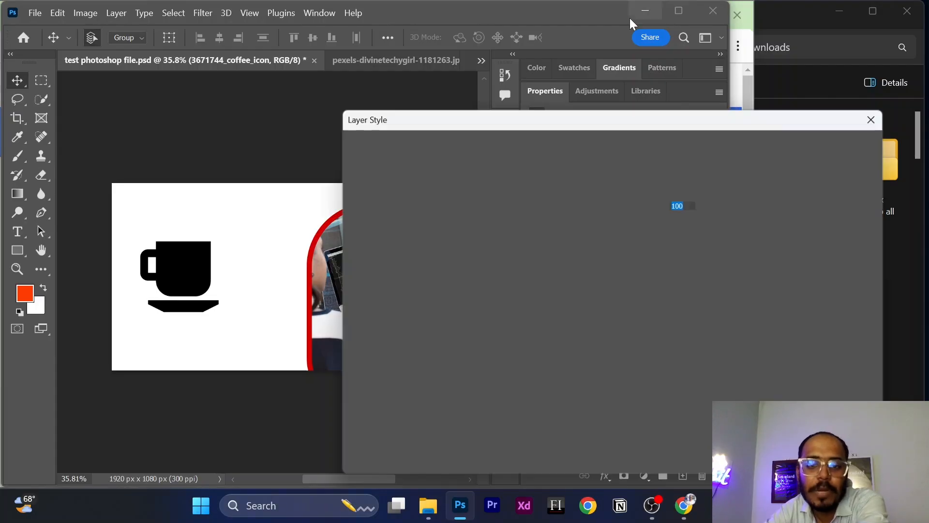
left_click_drag(650, 119, 408, 74)
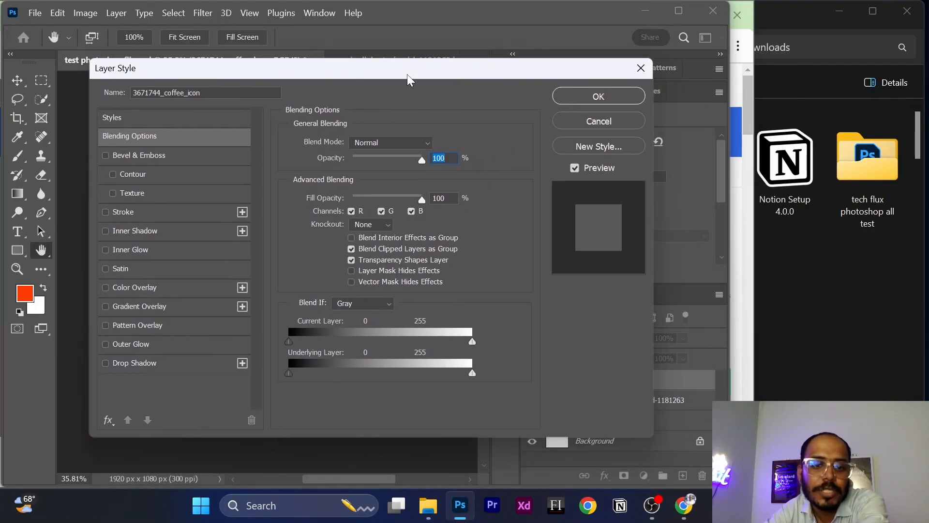
left_click(151, 288)
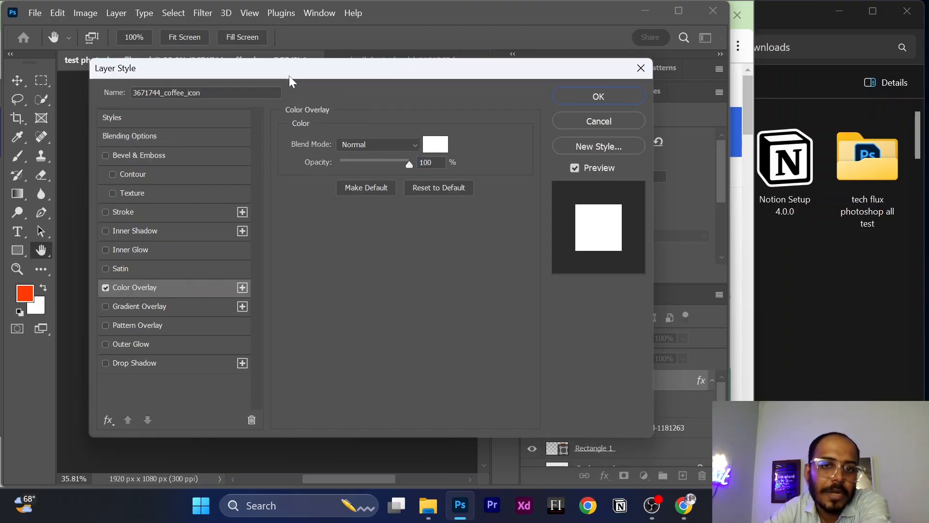
left_click(437, 149)
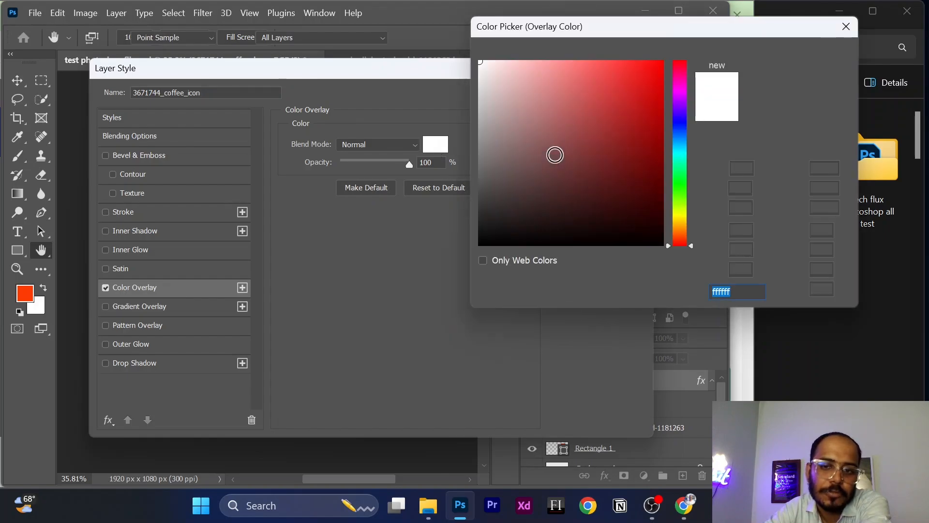
left_click_drag(553, 156, 663, 106)
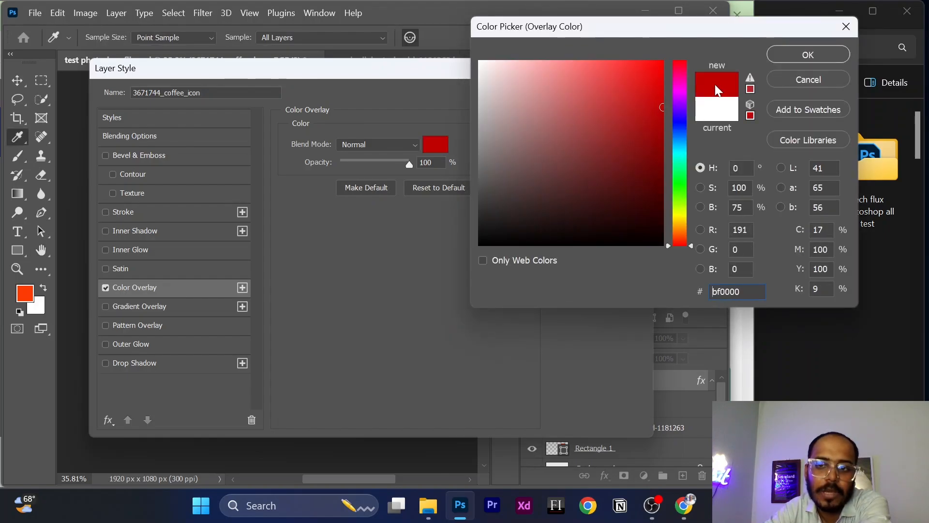
left_click(800, 56)
left_click(606, 97)
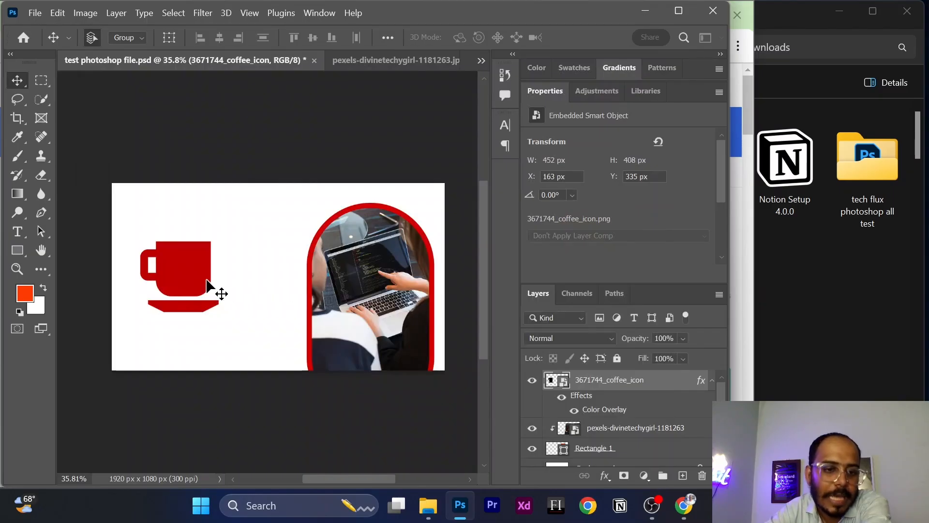
left_click_drag(193, 279, 223, 280)
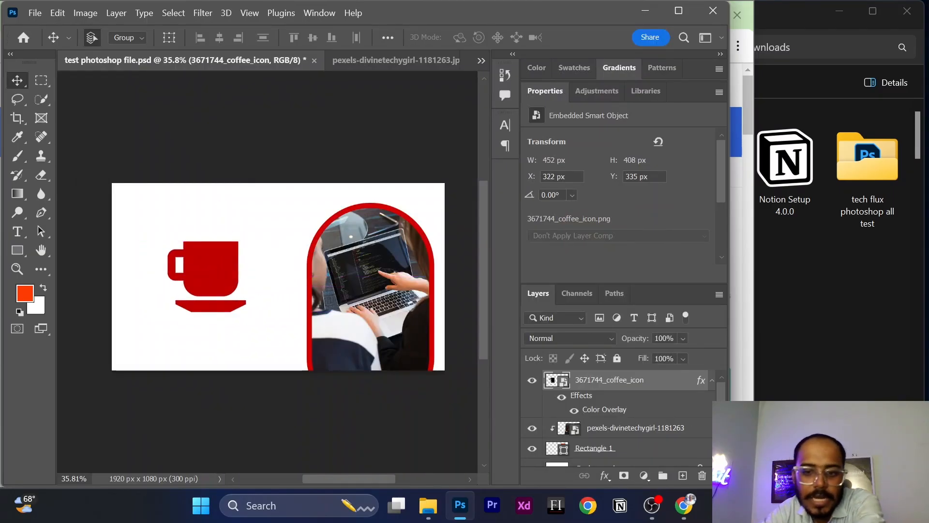
Change the coffee icon's Color Overlay to teal #0089a6 and move the icon to about X 263, Y 392 px.
double_click(613, 414)
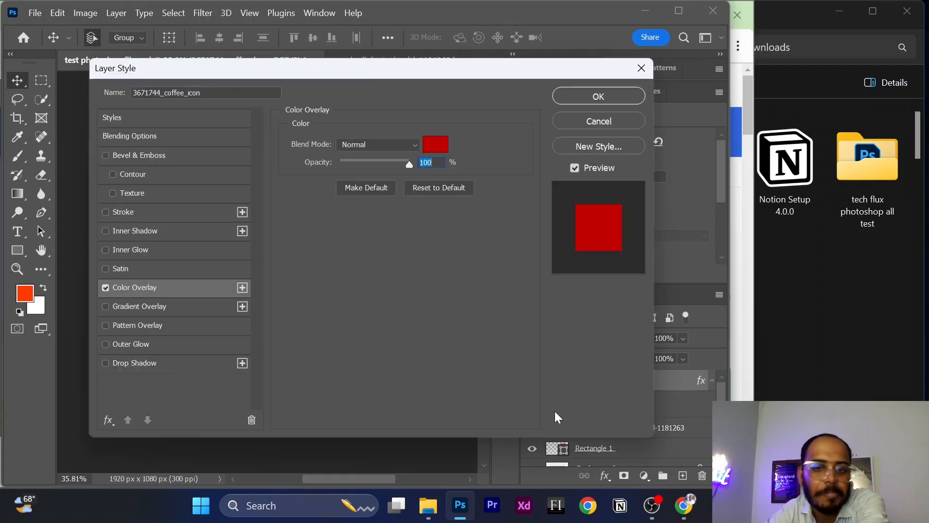
left_click(432, 145)
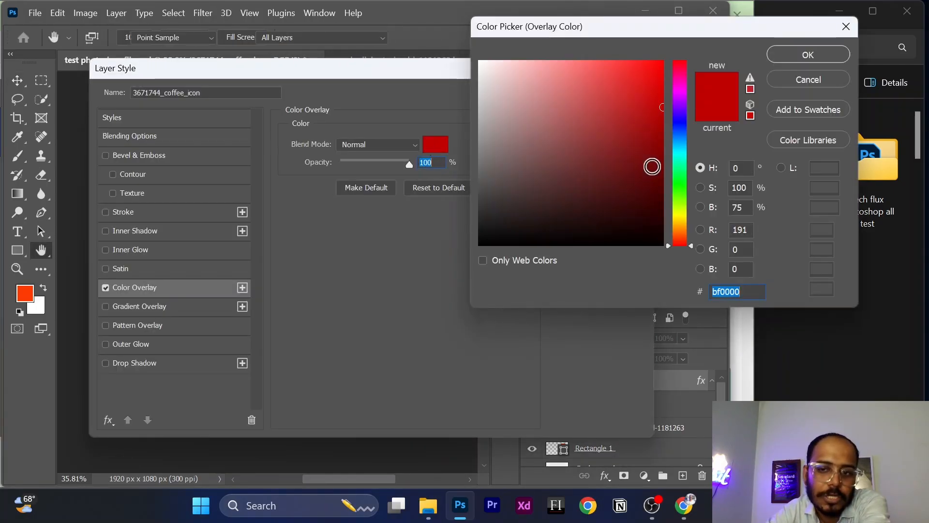
left_click(677, 147)
left_click(662, 125)
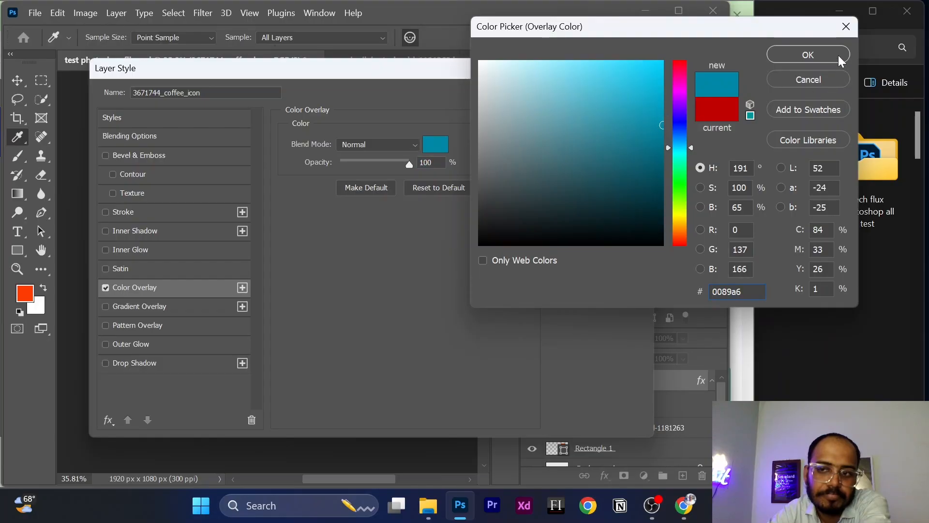
key("Return")
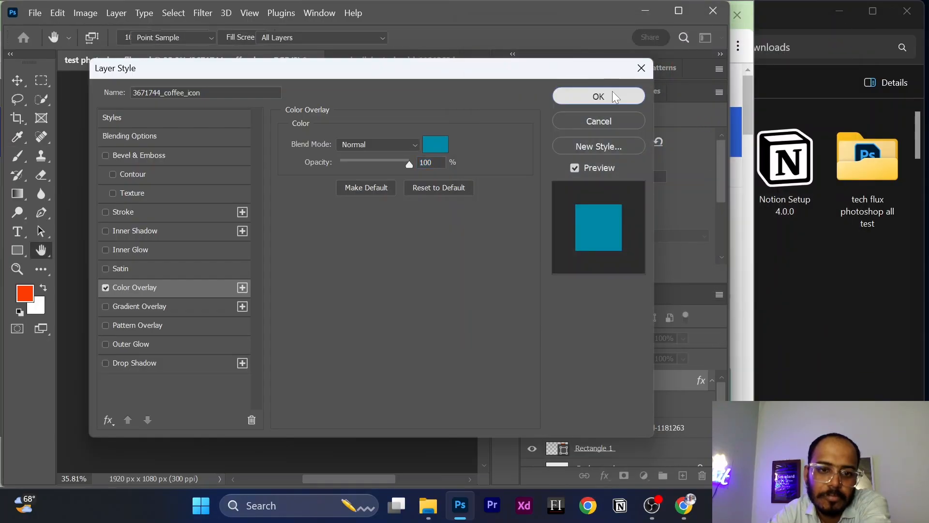
left_click(613, 96)
left_click_drag(222, 269, 203, 275)
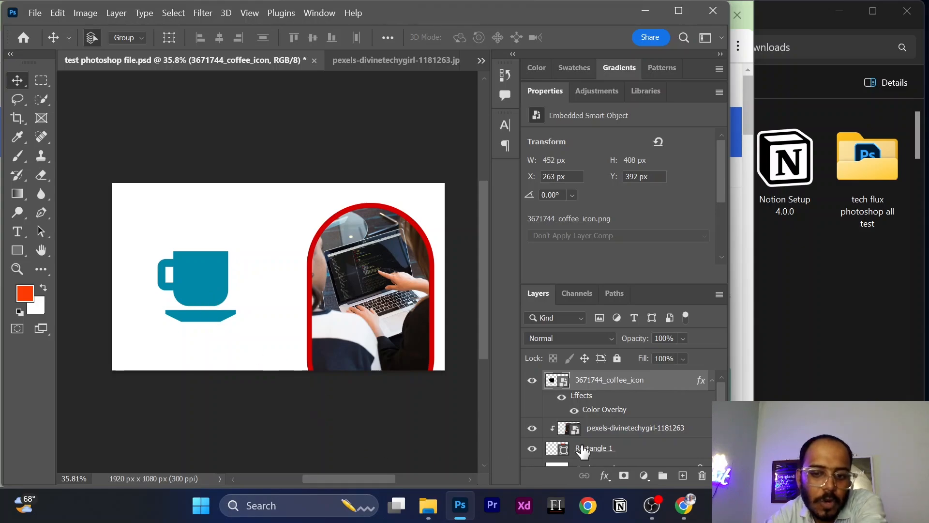
Hide and reshow the coffee icon's layer effects, and reposition the icon closer to the arched photo.
left_click(562, 397)
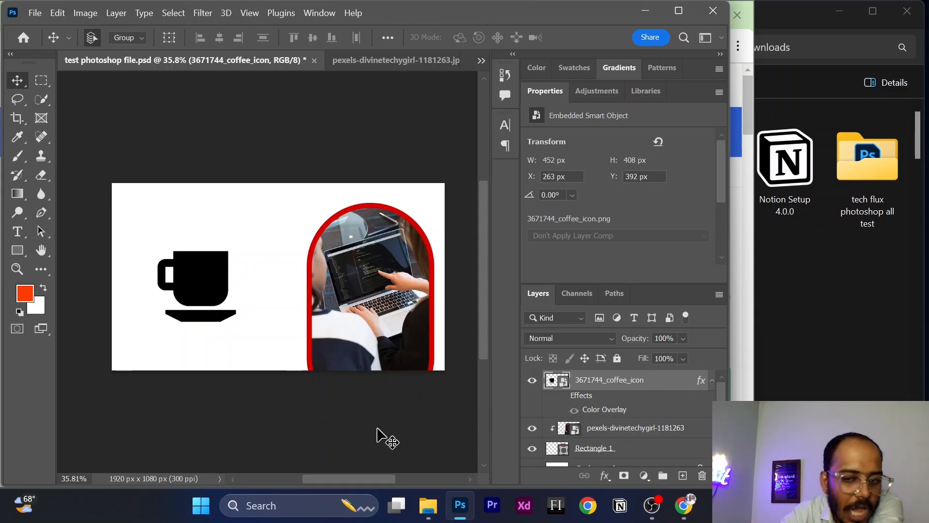
left_click(562, 396)
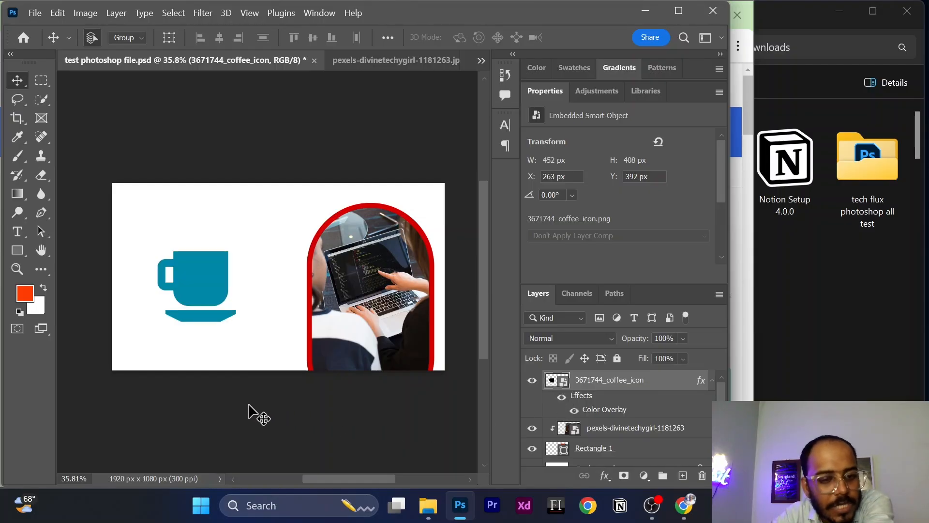
left_click_drag(218, 297, 214, 264)
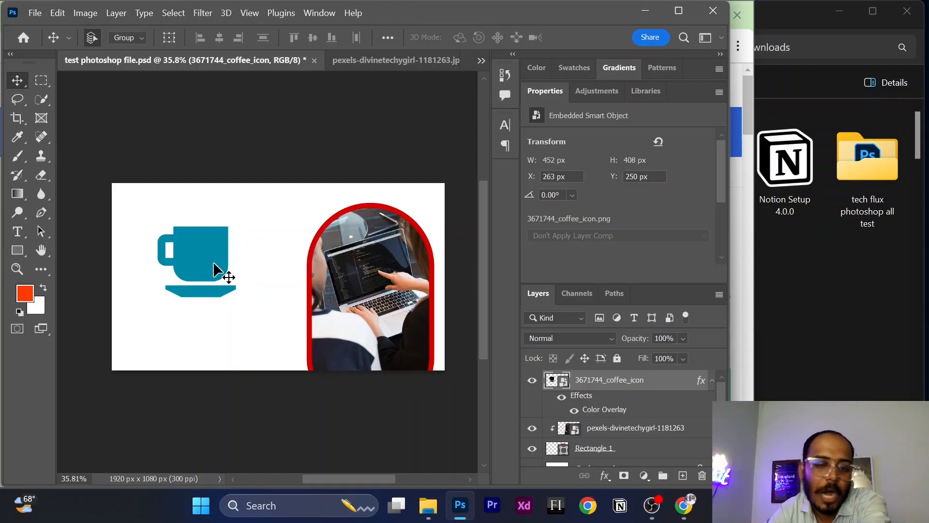
left_click_drag(209, 269, 237, 269)
Select the coffee icon, the clipped photo and the arch shape together and delete them, leaving only the Background.
left_click(220, 222)
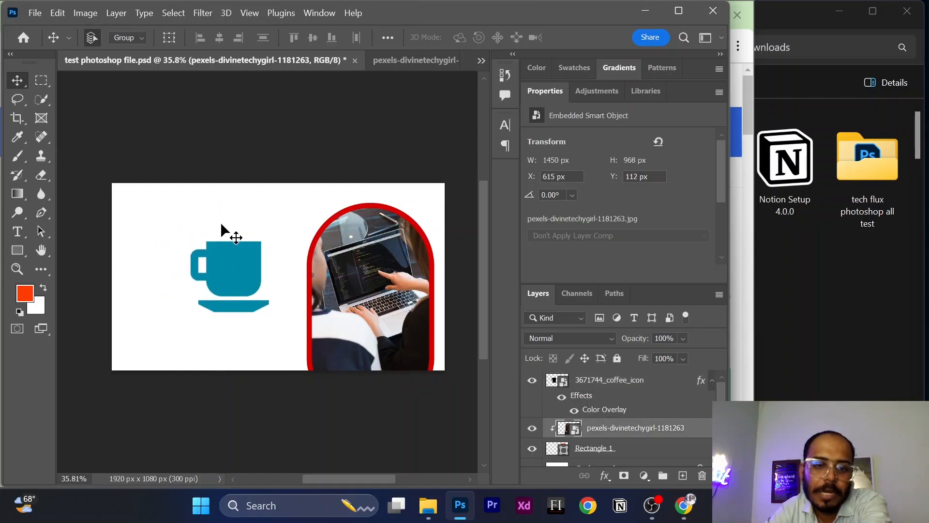
left_click_drag(198, 204, 364, 309)
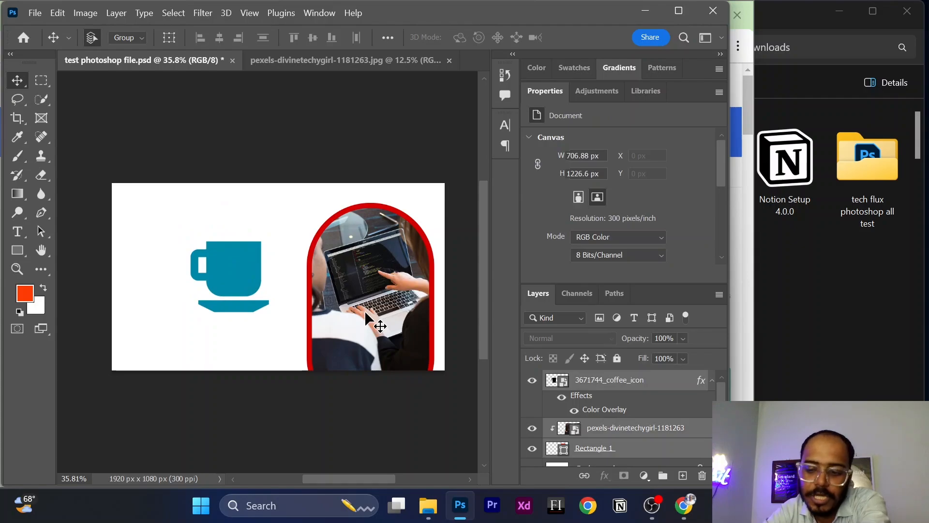
key("Delete")
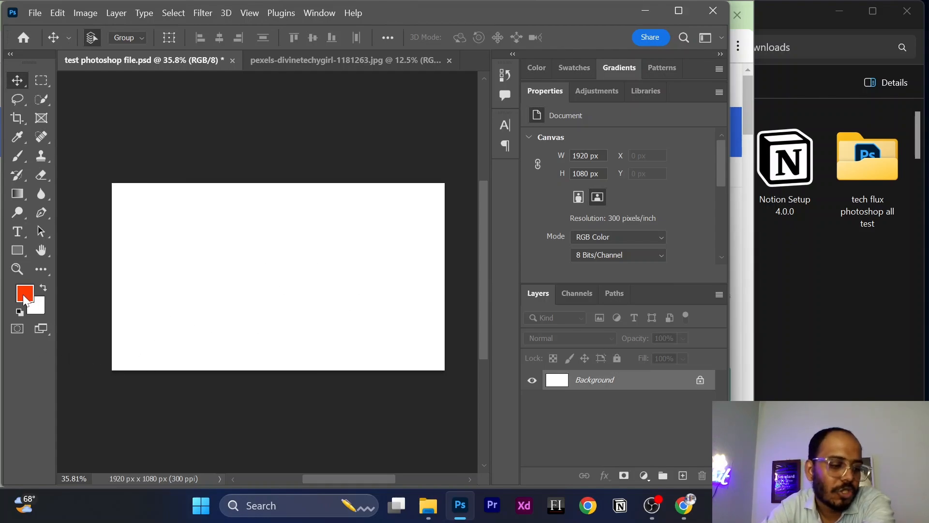
Fill the white Background with the orange-red foreground colour #fd3a02 using the Paint Bucket tool.
left_click(19, 201)
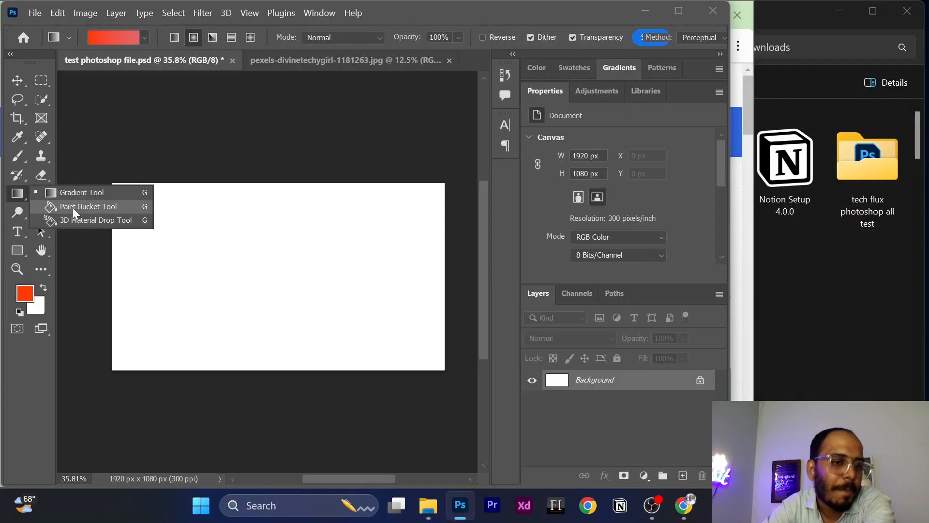
left_click(71, 207)
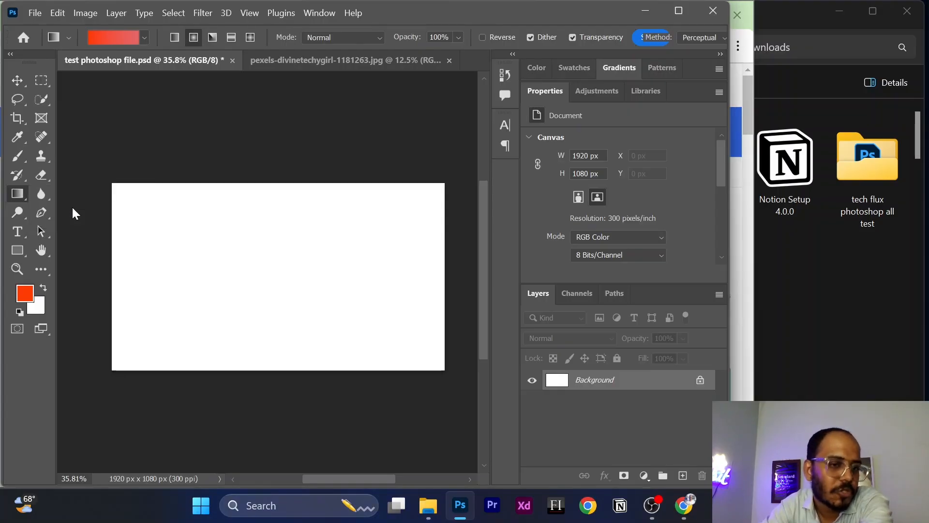
left_click(21, 297)
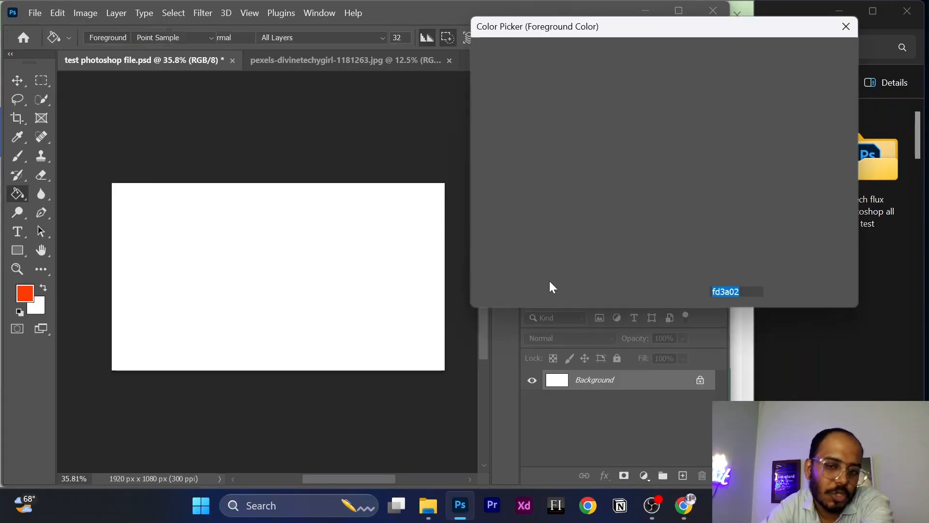
left_click(789, 54)
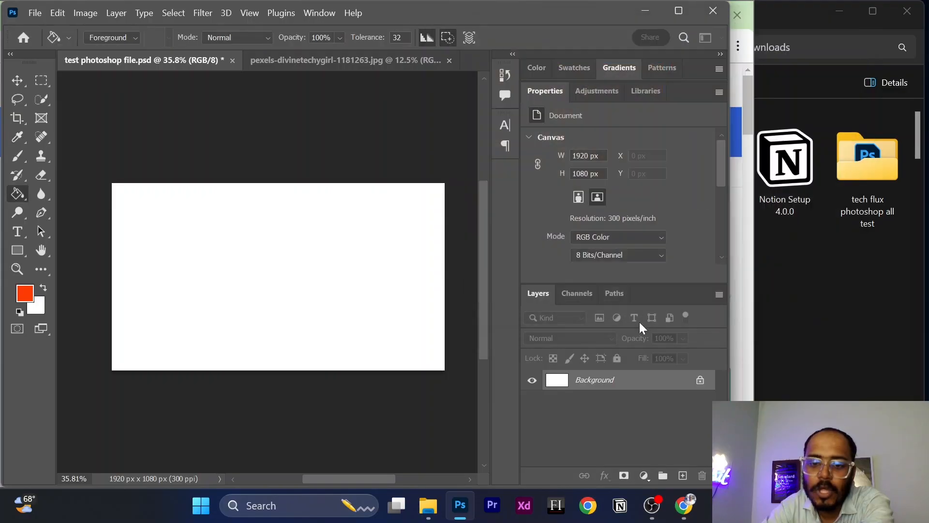
left_click(348, 267)
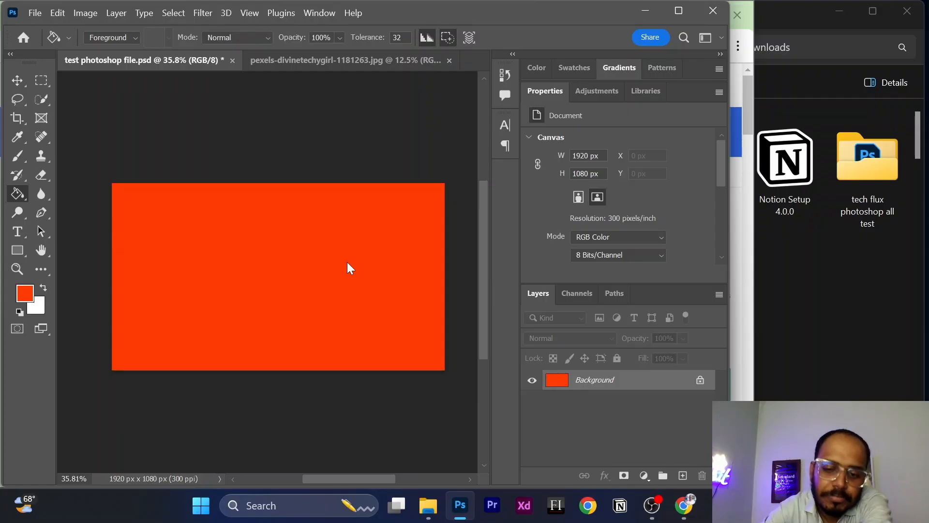
Activate the Gradient tool and set its style to Linear Gradient.
right_click(24, 197)
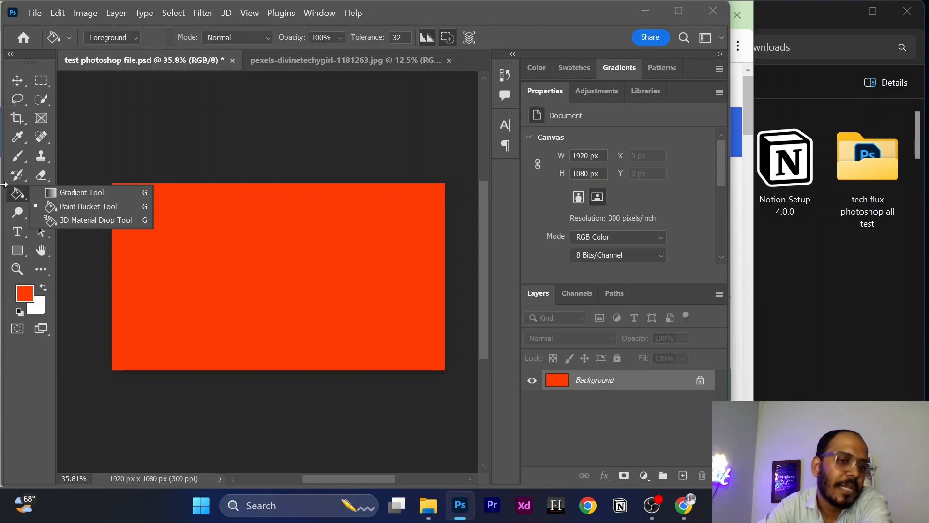
left_click(18, 139)
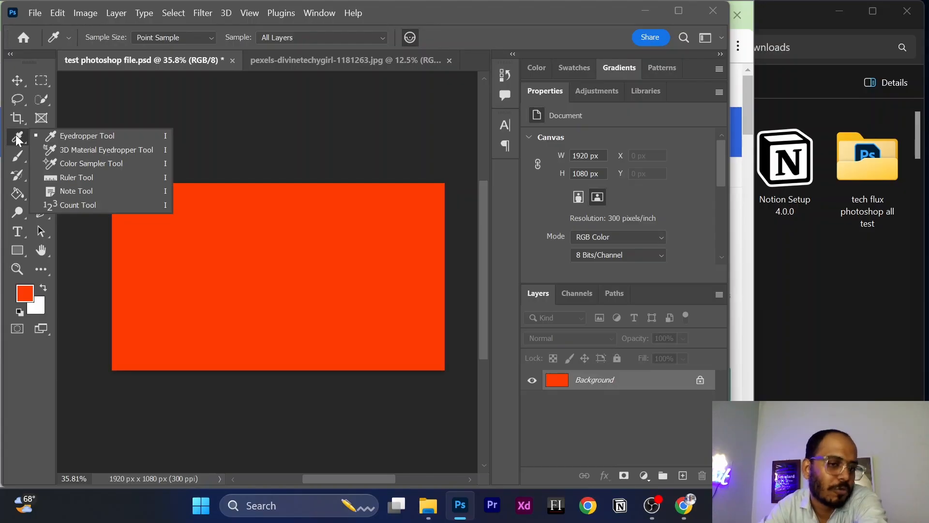
left_click(17, 194)
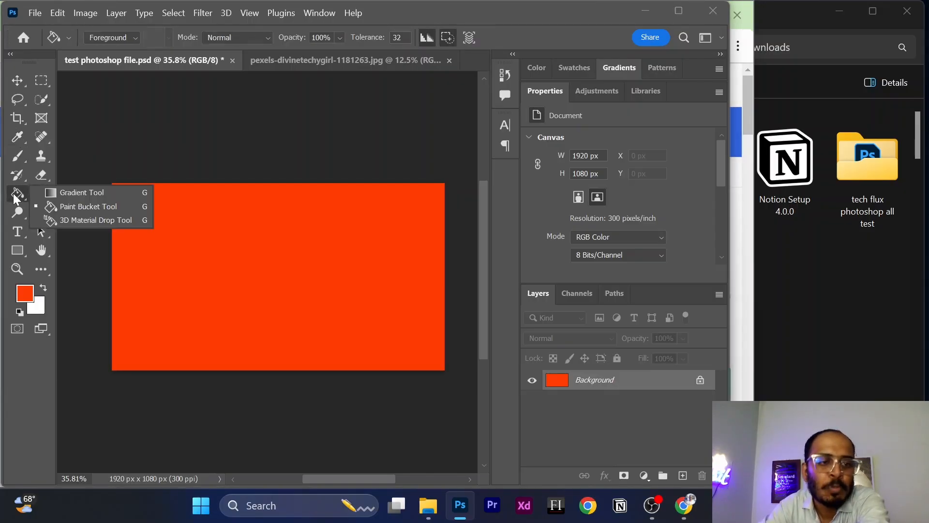
left_click(77, 192)
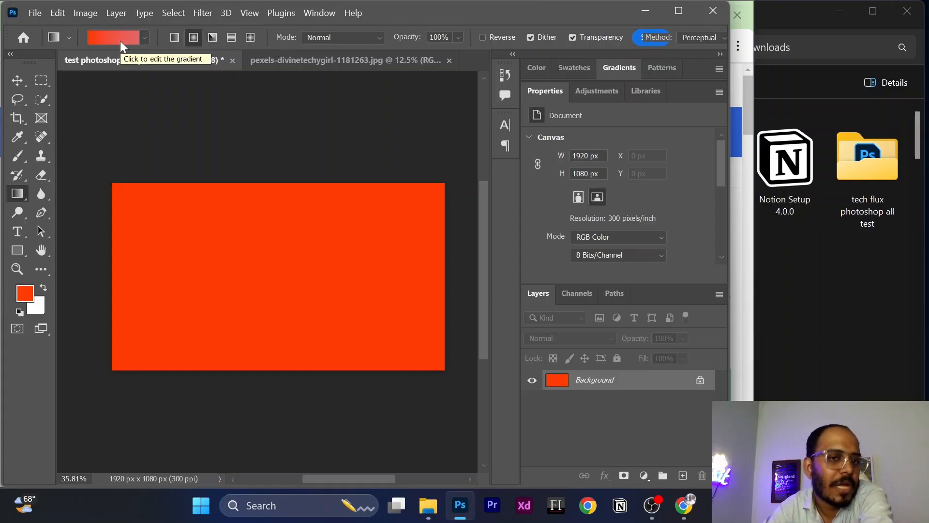
left_click(179, 37)
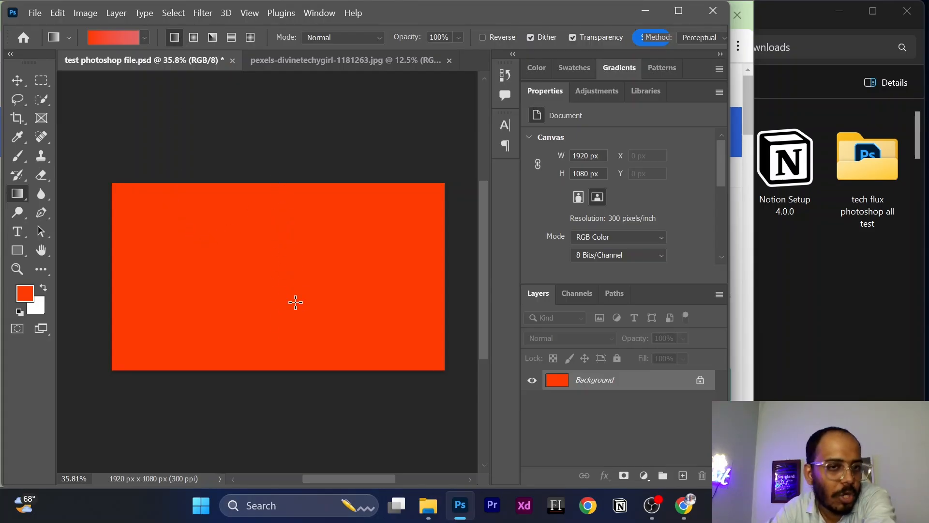
left_click(193, 38)
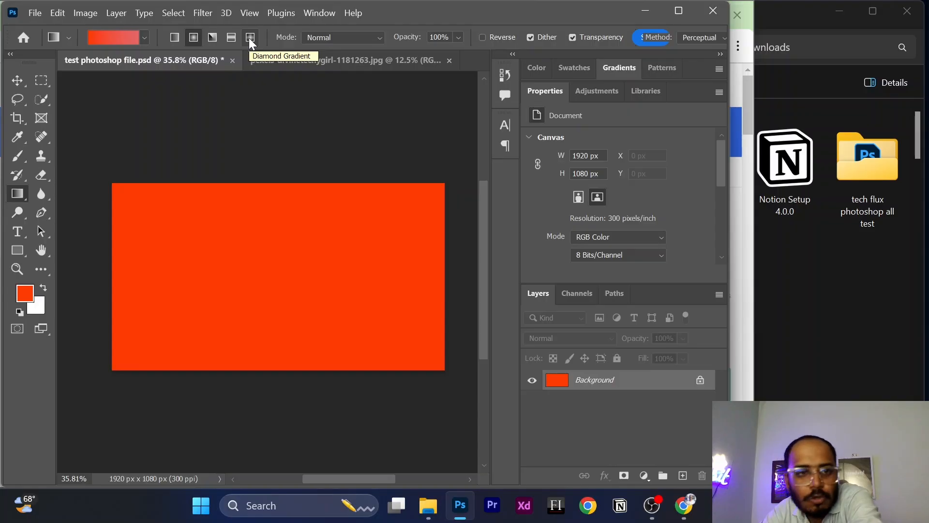
left_click(174, 39)
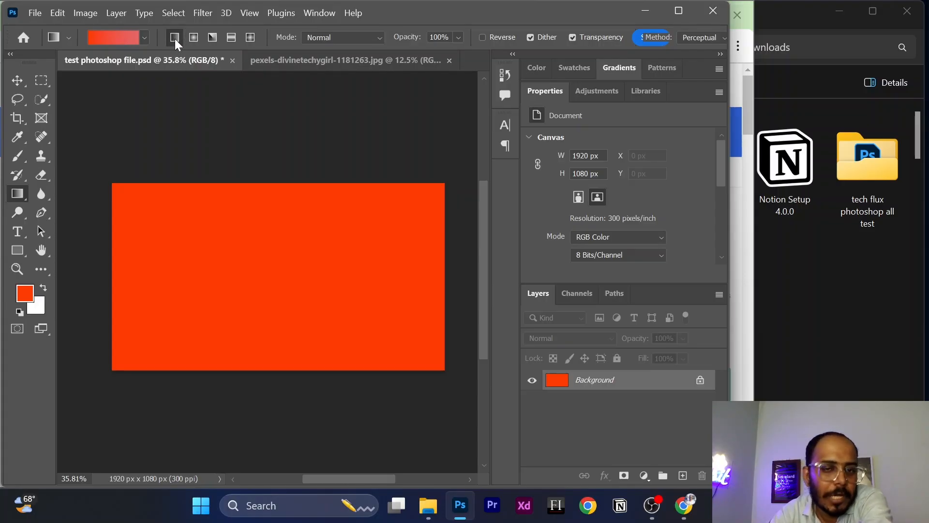
Edit the gradient and set the colour of its first stop, at location 0, to red #e63725.
left_click(109, 42)
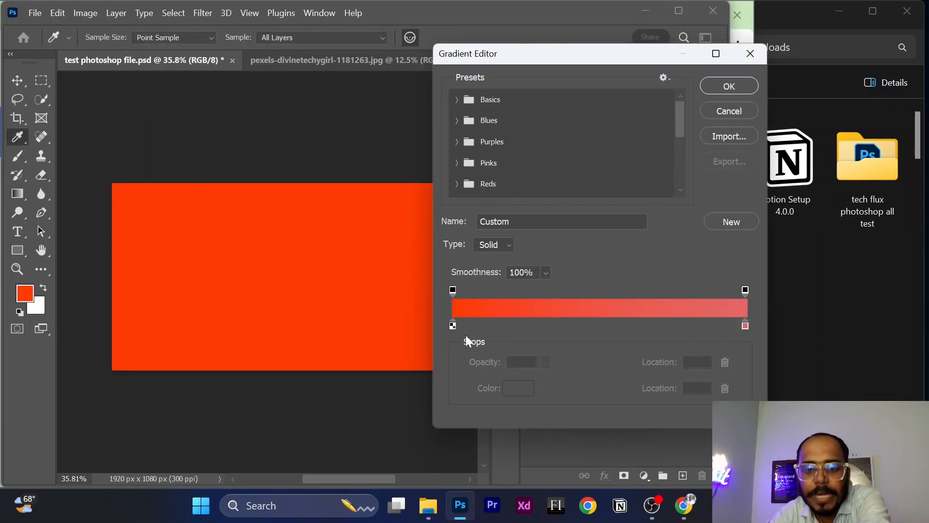
left_click(452, 325)
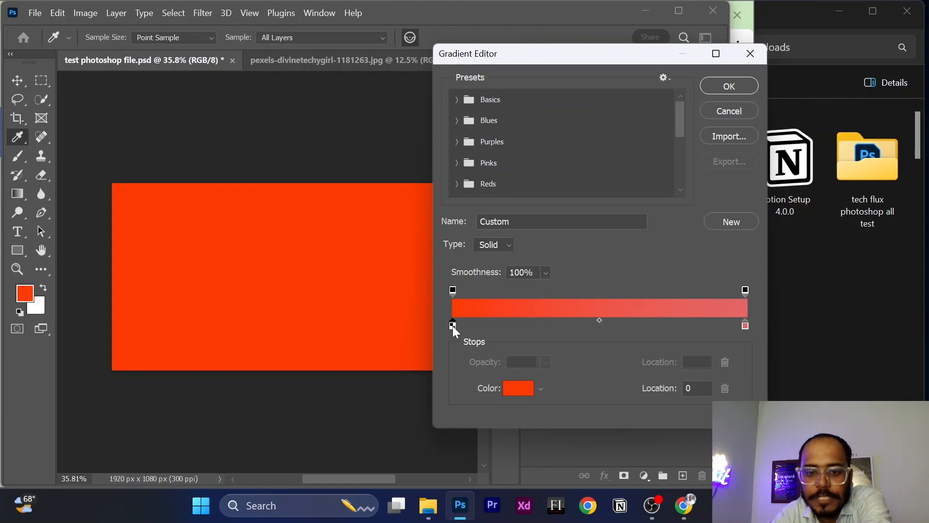
left_click(745, 326)
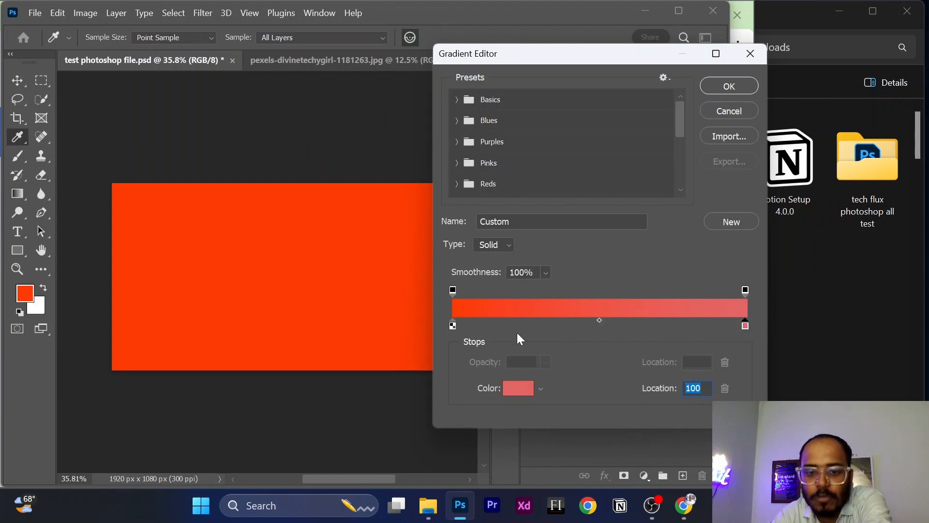
left_click(453, 325)
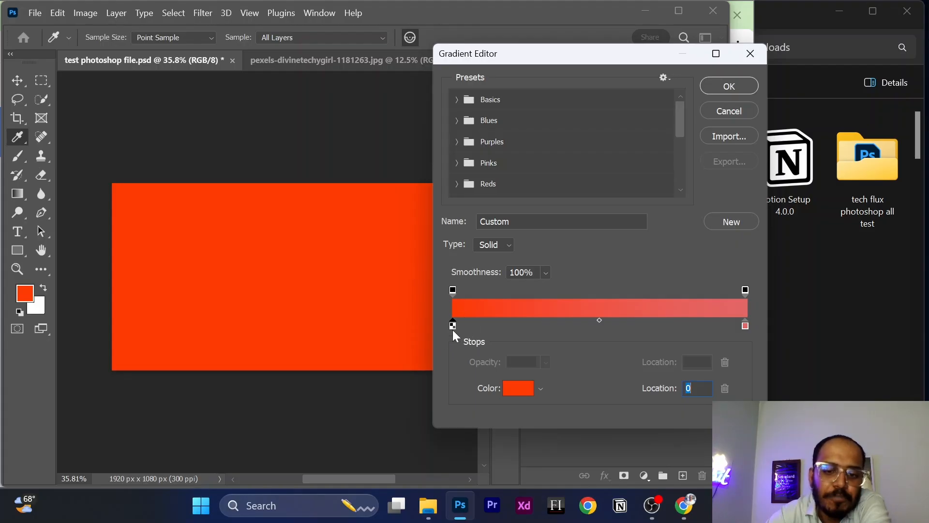
double_click(452, 325)
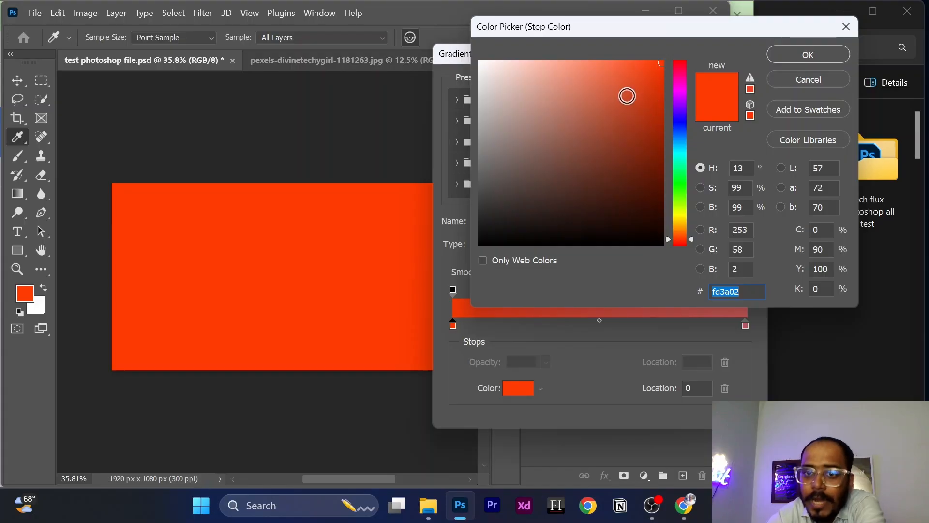
mouse_move(647, 95)
left_mouse_down()
mouse_move(666, 98)
mouse_move(673, 70)
mouse_move(671, 97)
mouse_move(670, 78)
left_mouse_up()
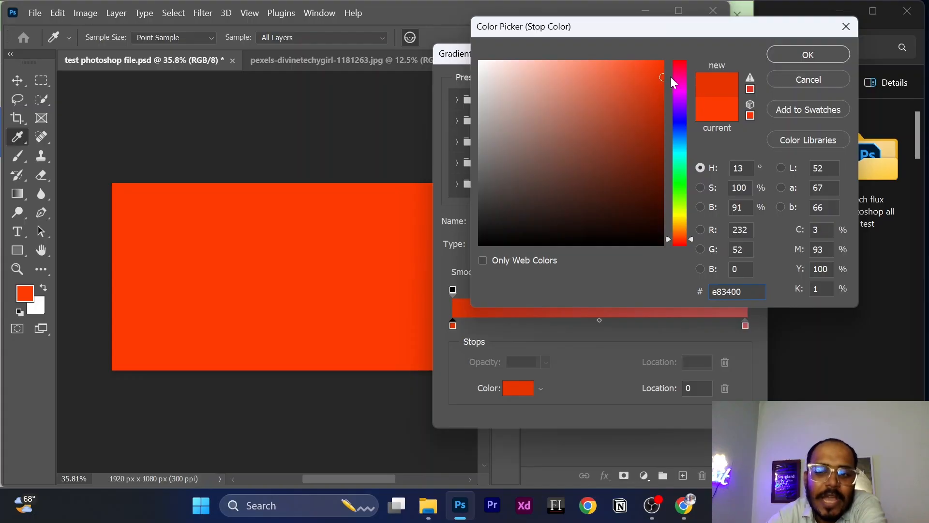
left_click(750, 89)
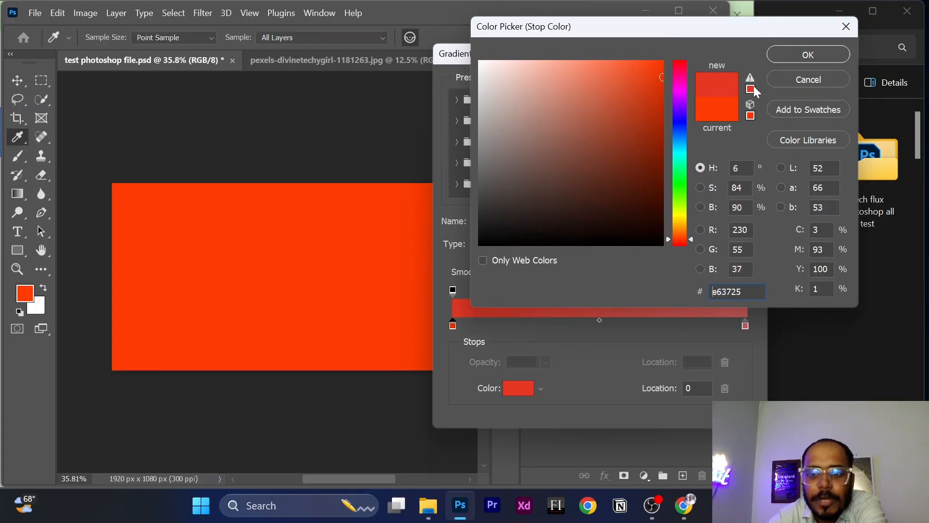
left_click(807, 55)
Set the gradient's end stop, at location 100, to dark blue #0016bc and accept the edited gradient.
double_click(744, 326)
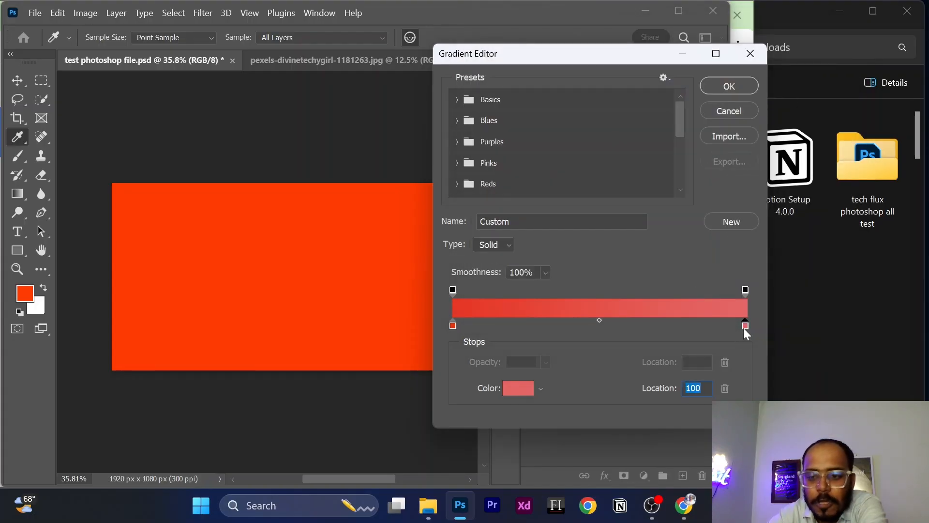
left_click(679, 126)
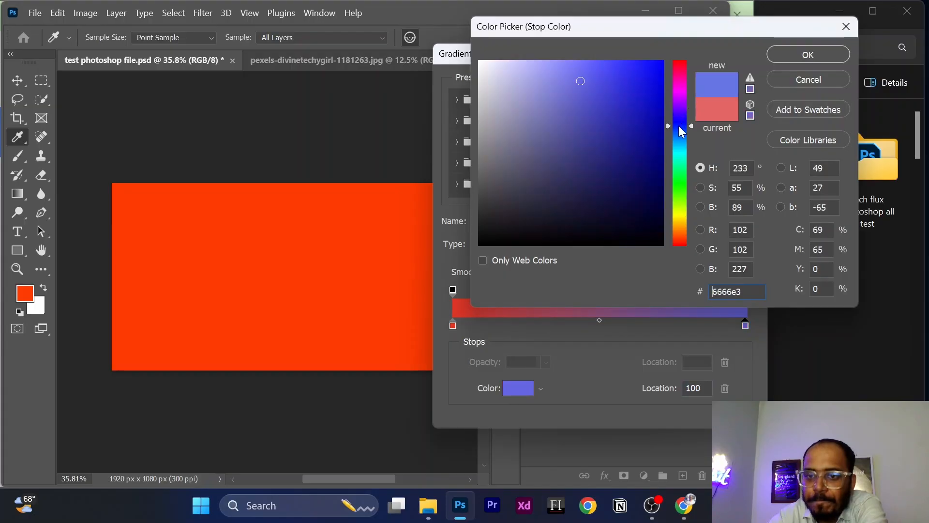
left_click(665, 109)
left_click(794, 52)
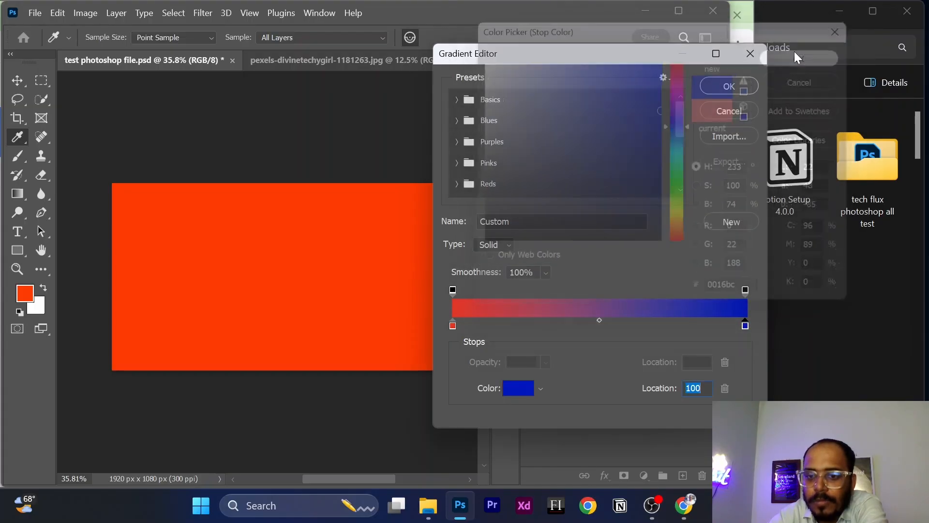
left_click(728, 86)
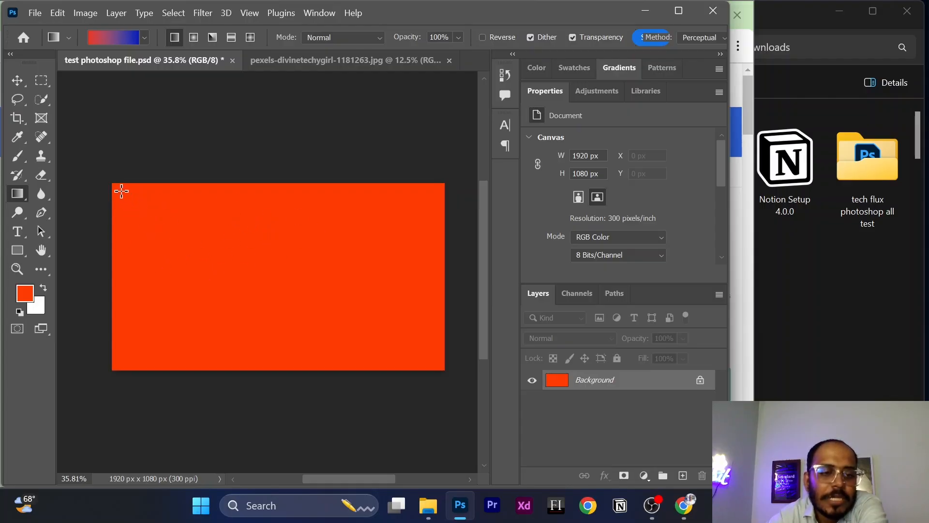
Fill the Background with diagonal linear gradients of varying length and direction, ending with one from the upper-left to the lower-right corner.
left_click_drag(121, 191, 442, 369)
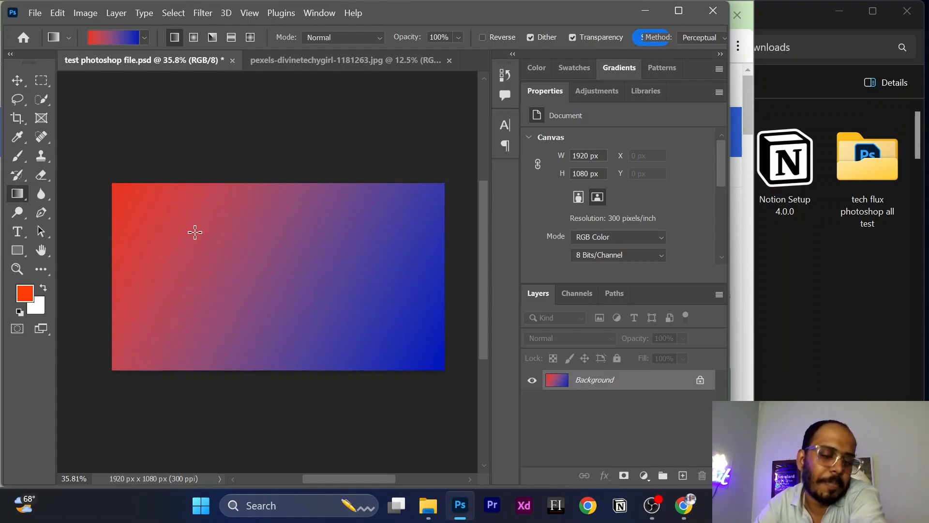
left_click_drag(212, 245, 488, 380)
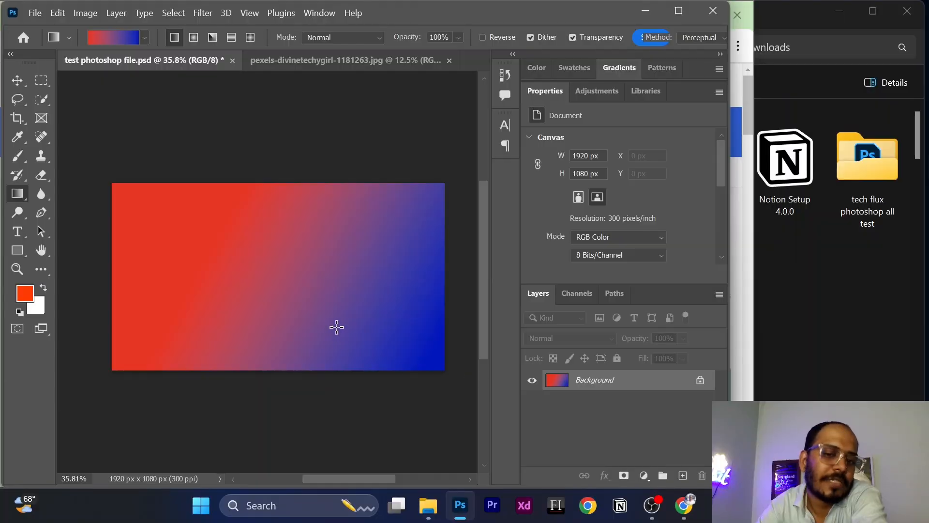
left_click_drag(382, 330, 241, 255)
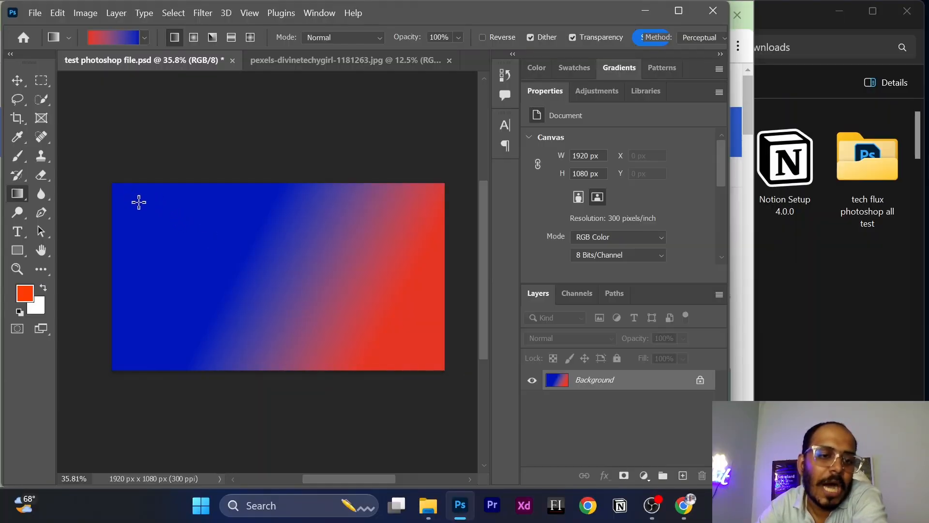
left_click_drag(126, 191, 416, 361)
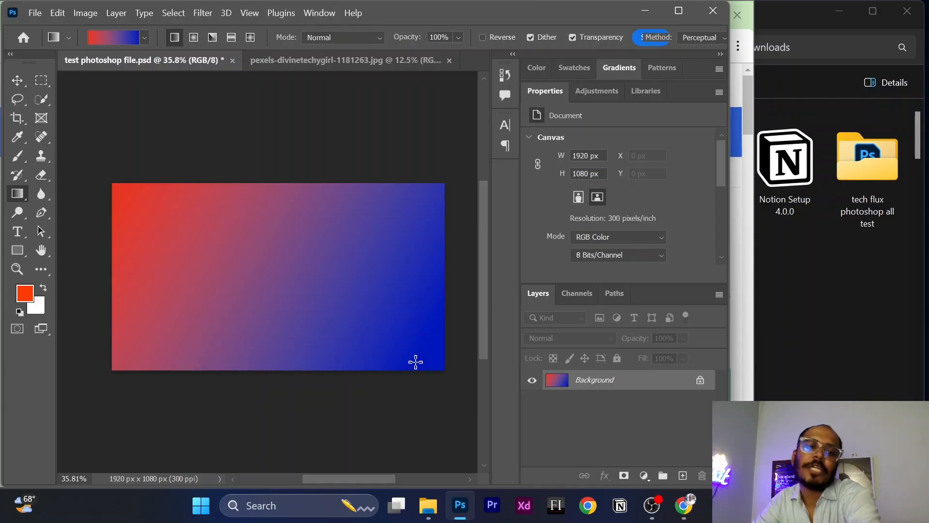
Try a vertical red-to-blue gradient and a very short diagonal one near the canvas's upper-left corner, and undo both.
left_click_drag(242, 204, 242, 371)
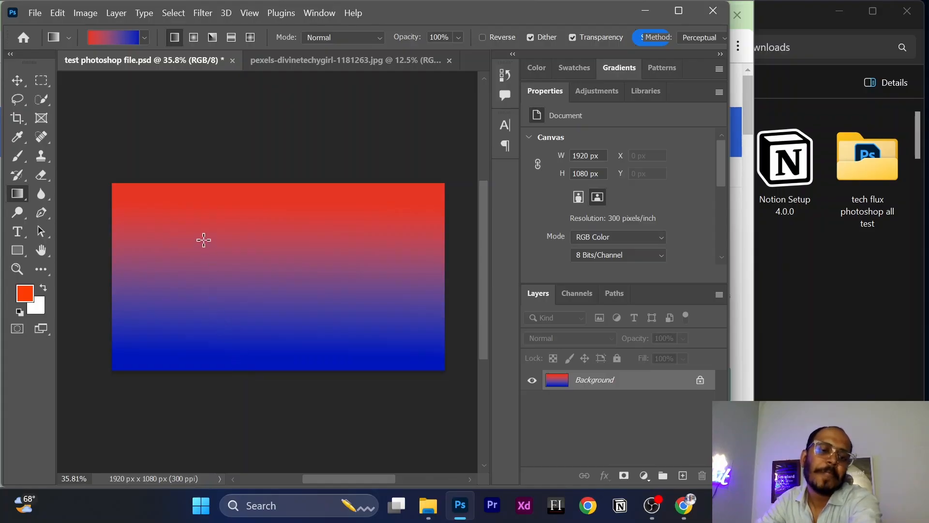
left_click_drag(139, 214, 149, 222)
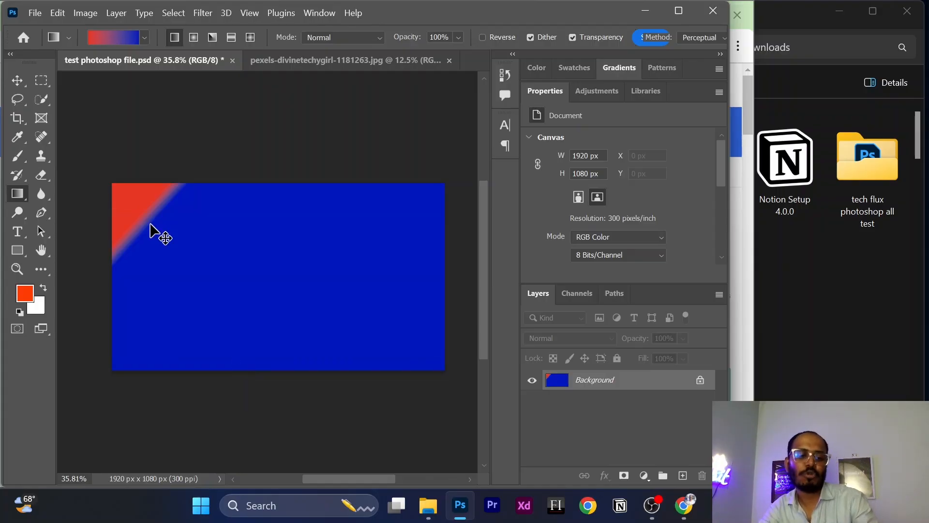
key("ctrl+z")
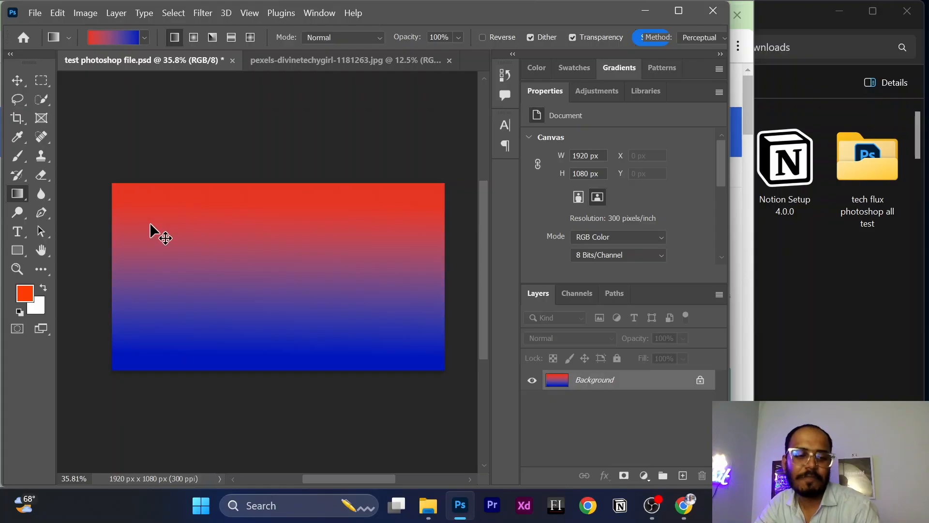
key("ctrl+z")
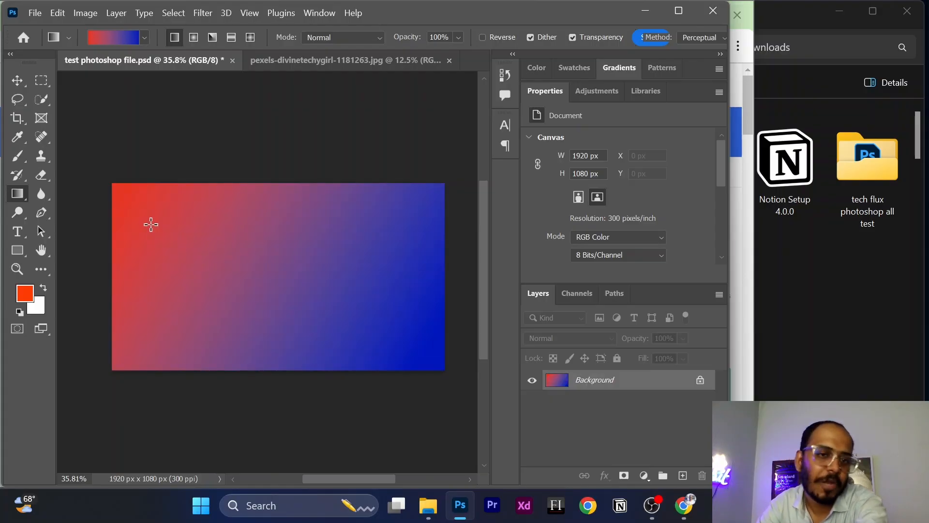
Apply the Radial Gradient to the Background, once outward from near the centre and once from the upper-left corner.
left_click(193, 37)
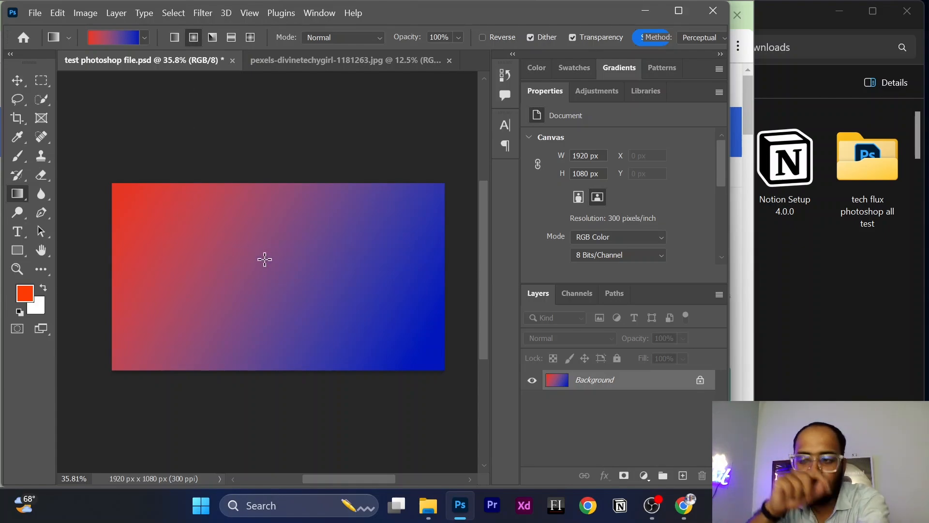
left_click_drag(257, 262, 452, 371)
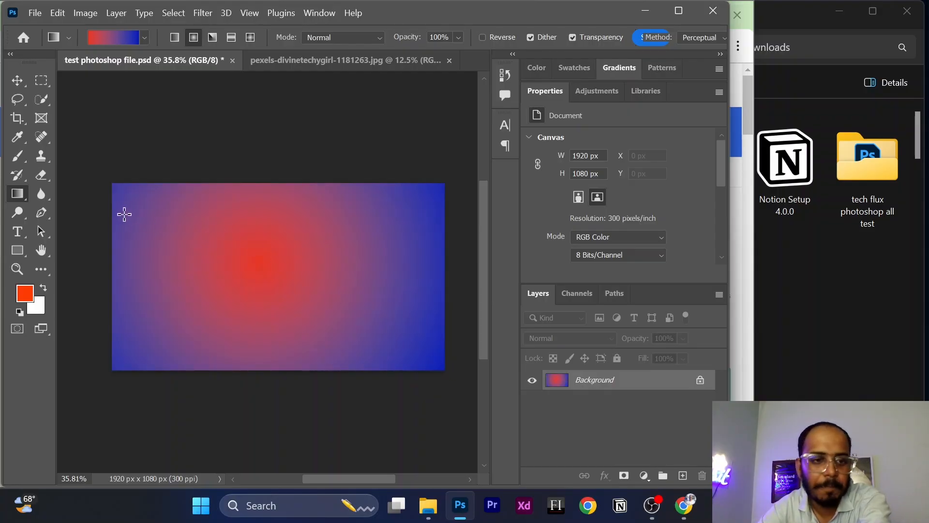
left_click_drag(124, 198, 436, 363)
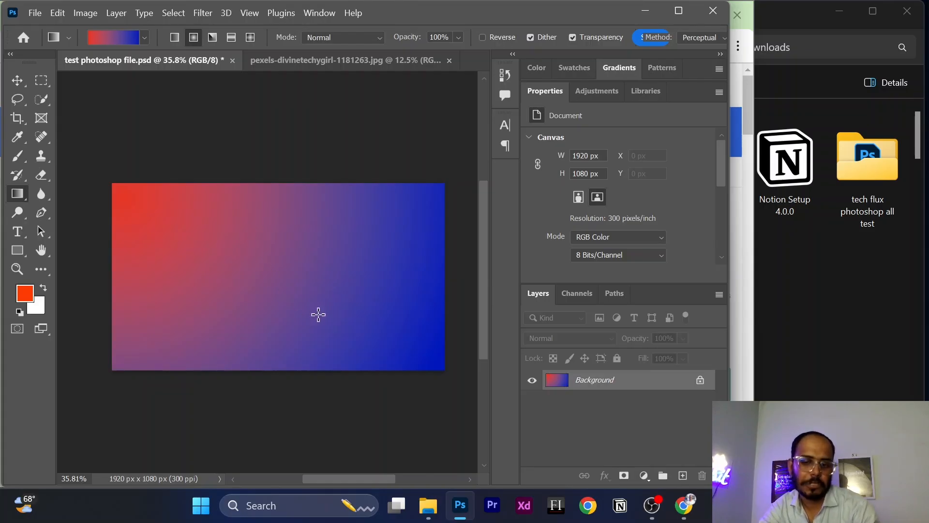
Undo the gradient fills and the orange-red fill until the Background is plain white.
key("ctrl+z")
key("ctrl+z")
key("ctrl+z")
key("ctrl+z")
key("ctrl+z")
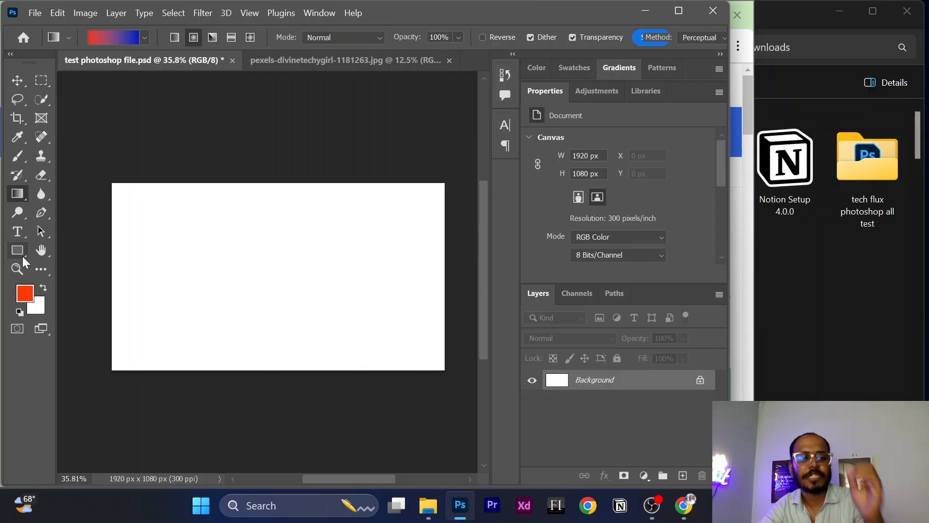
Draw an orange-red rectangle about 833 × 262 px near the canvas centre and fully round its corners into a pill.
left_click(22, 256)
right_click(22, 257)
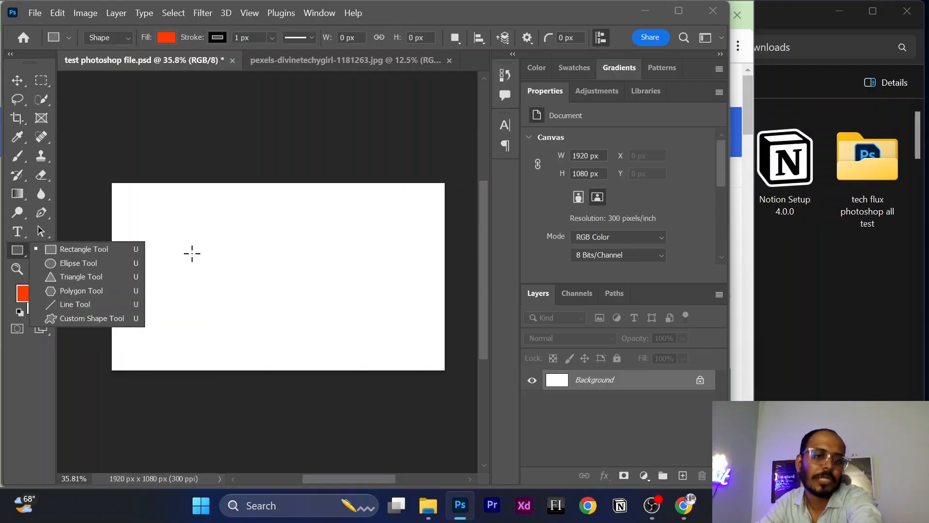
left_click_drag(208, 254, 354, 299)
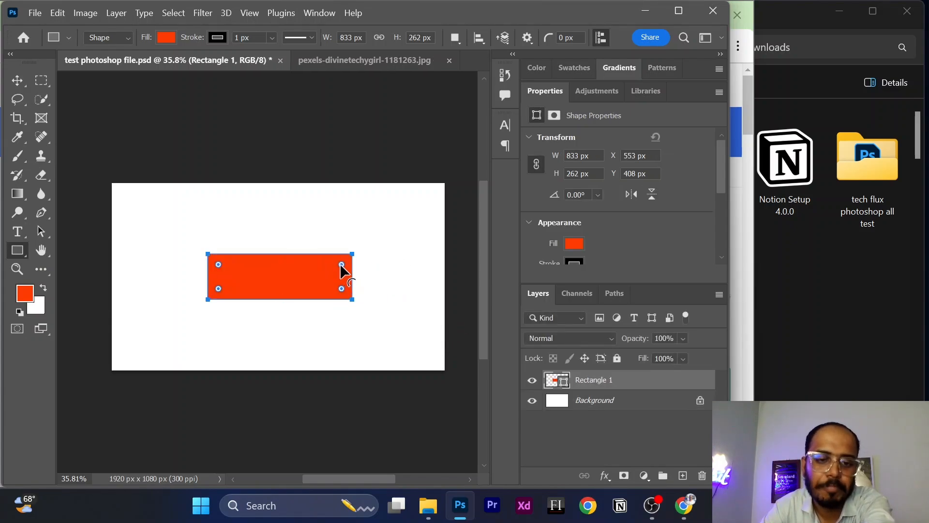
left_click_drag(342, 266, 320, 300)
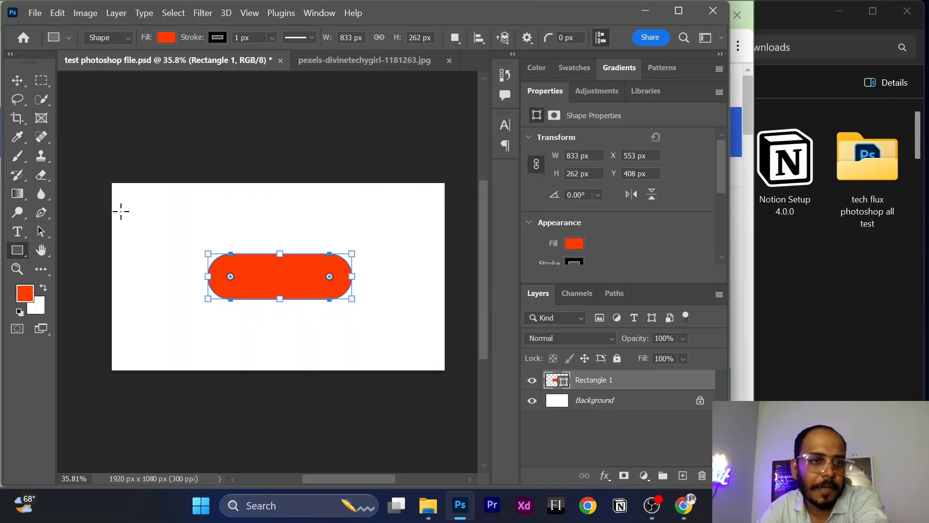
Fill the pill with the linear foreground-to-background gradient from orange-red to white at 90°, confirming the orange-red start stop.
left_click(166, 38)
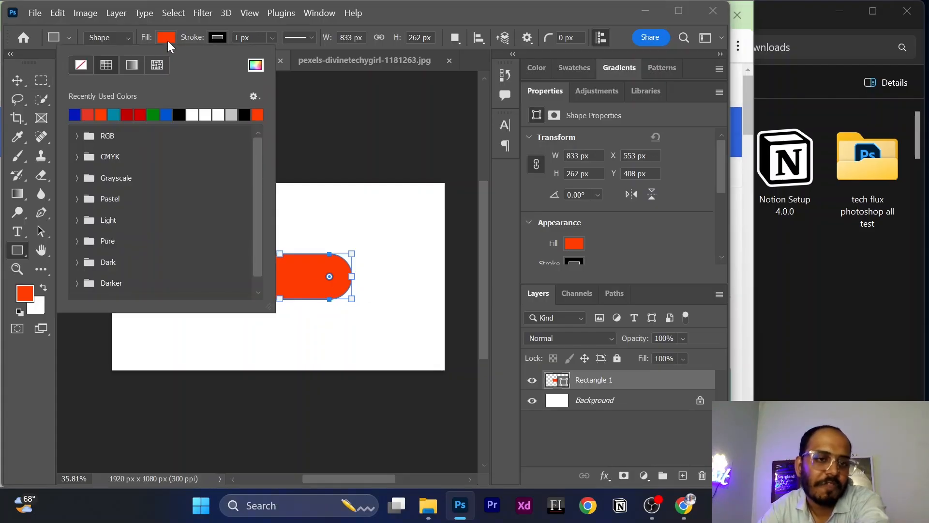
left_click(130, 66)
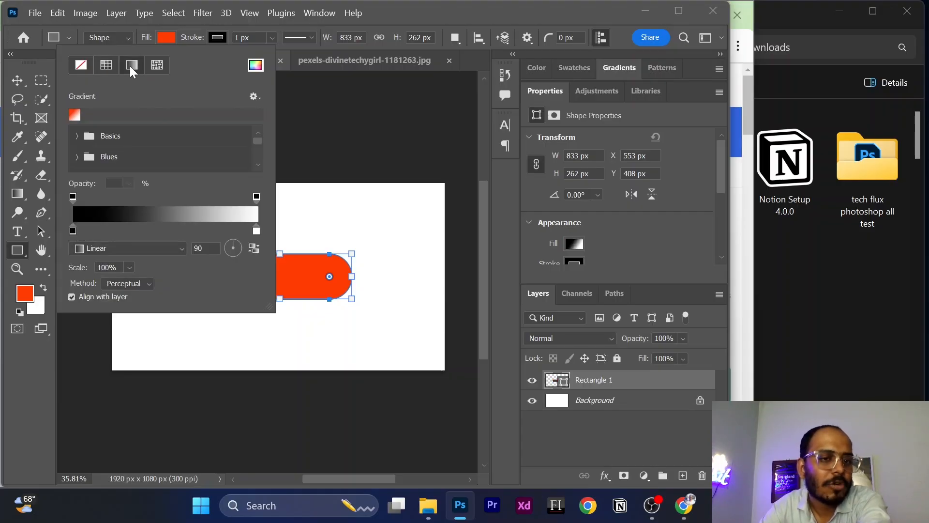
left_click(74, 116)
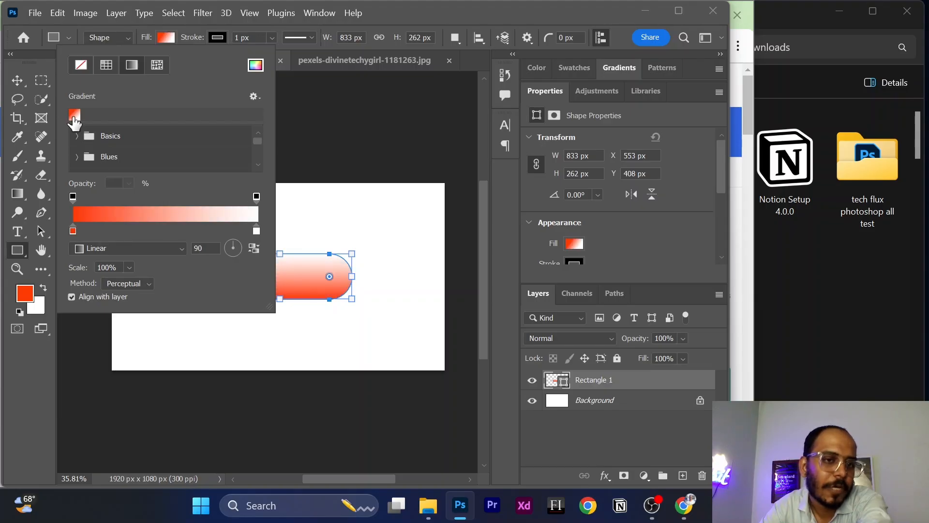
double_click(73, 231)
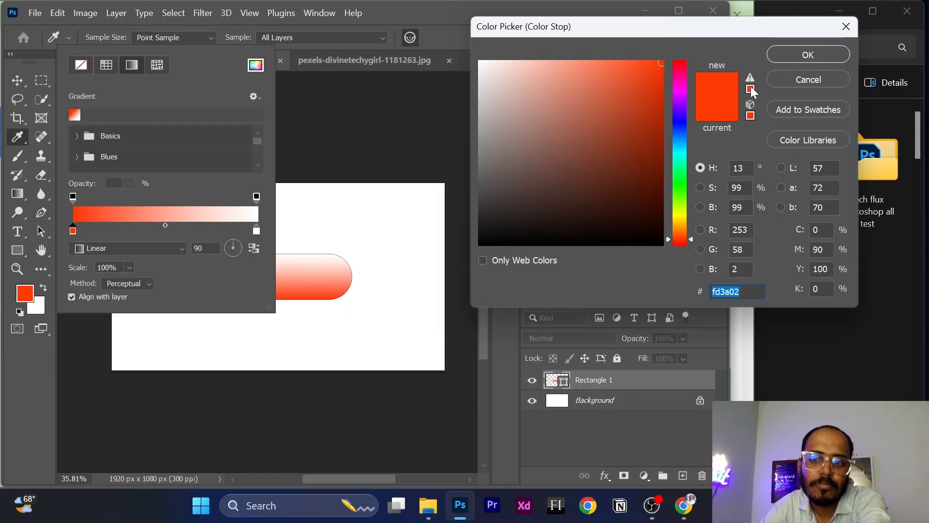
left_click(809, 53)
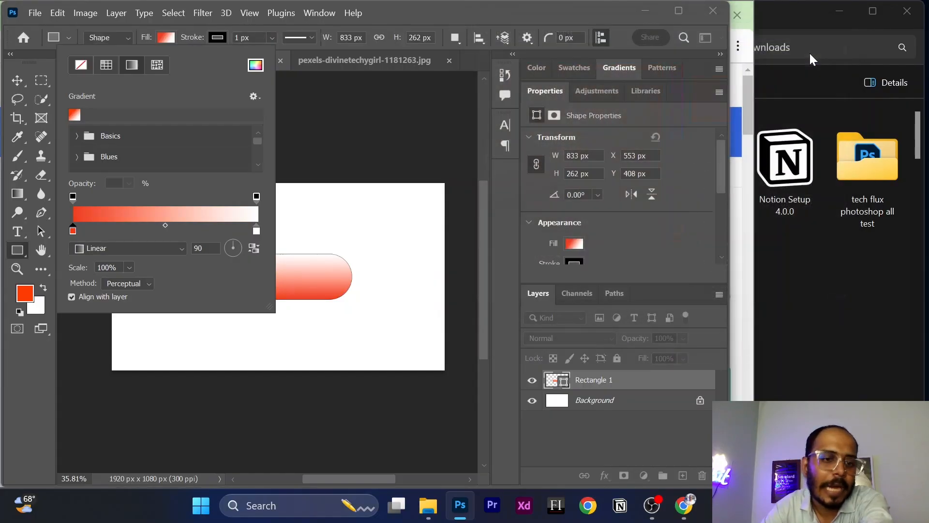
Recolour the white end stop of the pill's gradient fill to light pink e69494.
double_click(256, 230)
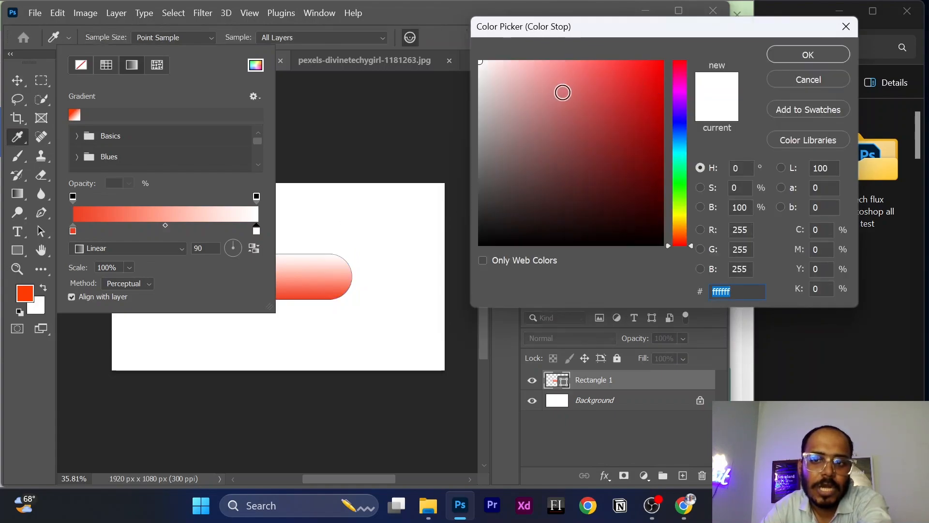
mouse_move(563, 92)
left_mouse_down()
mouse_move(580, 81)
mouse_move(552, 68)
mouse_move(545, 78)
left_mouse_up()
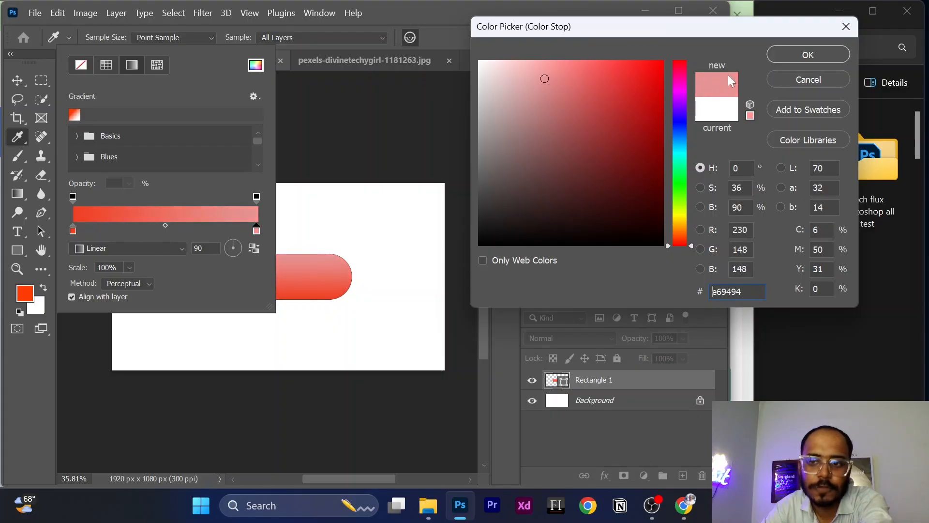
left_click(808, 55)
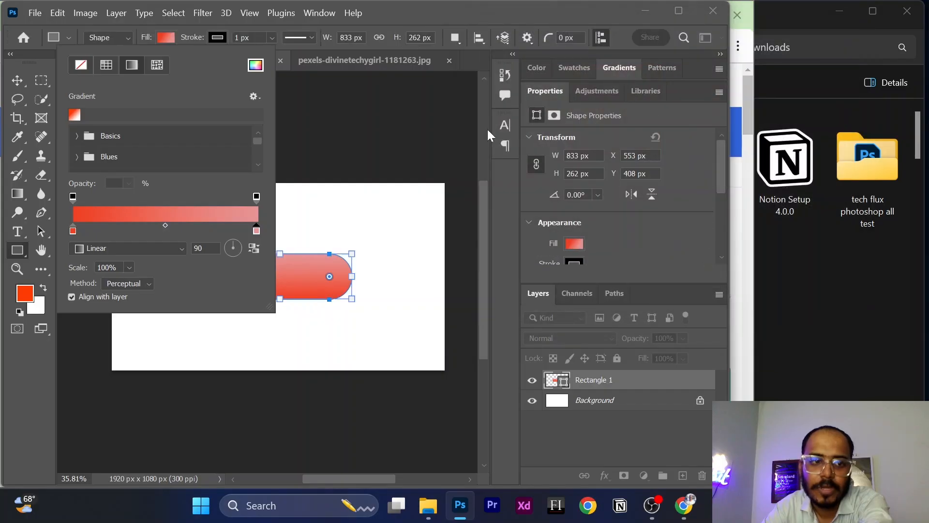
Remove the black stroke from the gradient-filled pill.
left_click(17, 80)
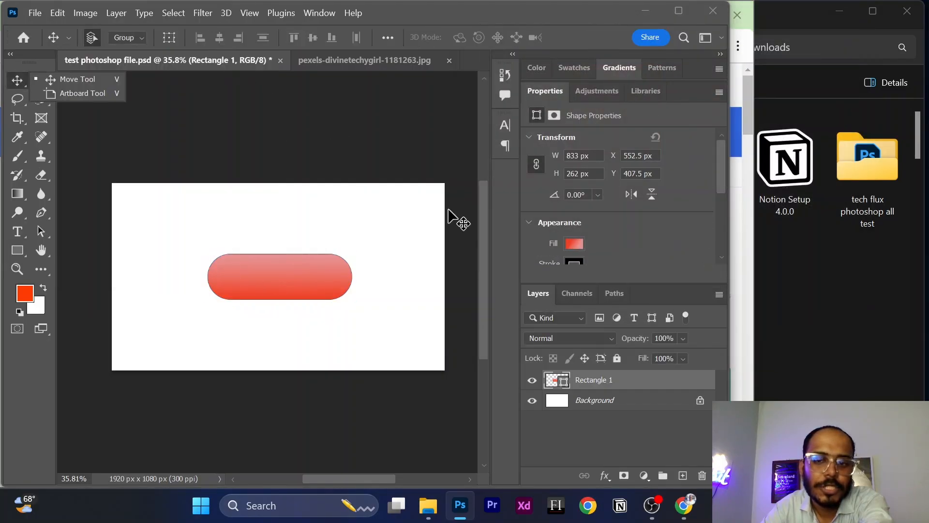
scroll(608, 250, "down", 1)
left_click(574, 251)
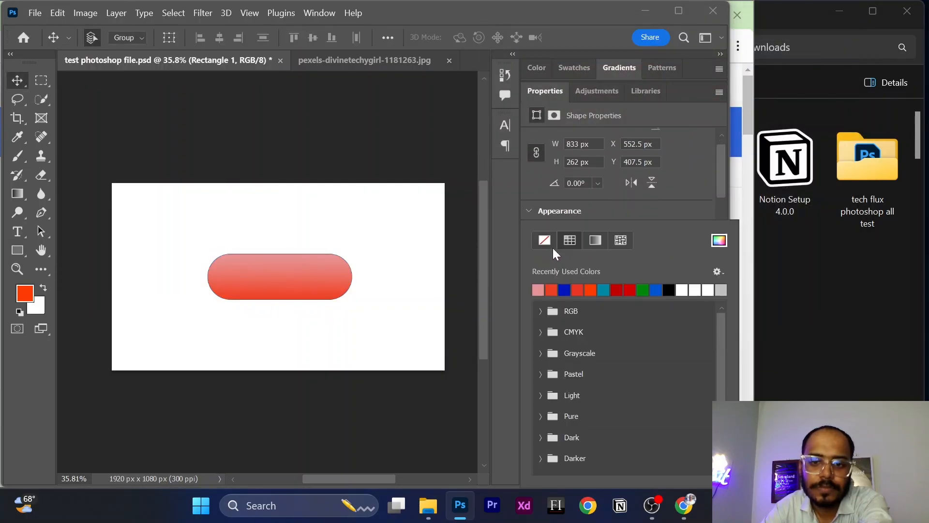
left_click(547, 244)
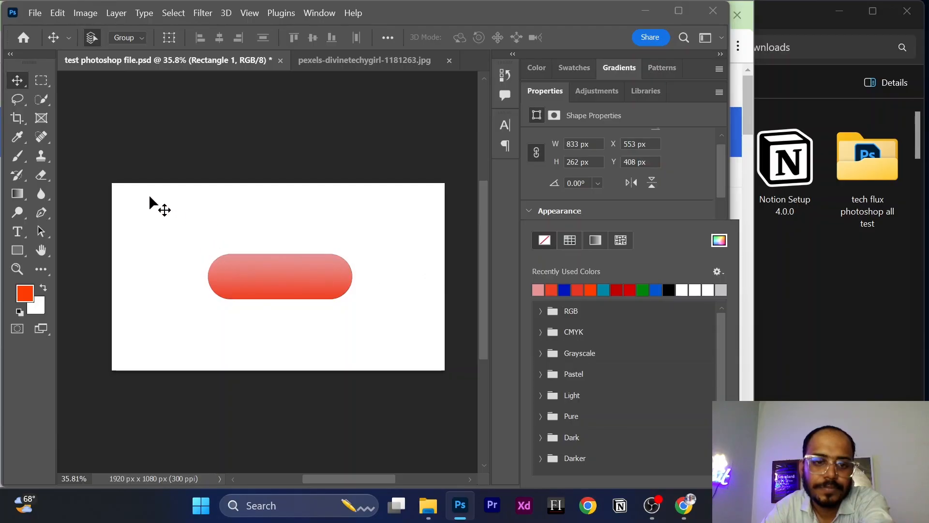
left_click(19, 88)
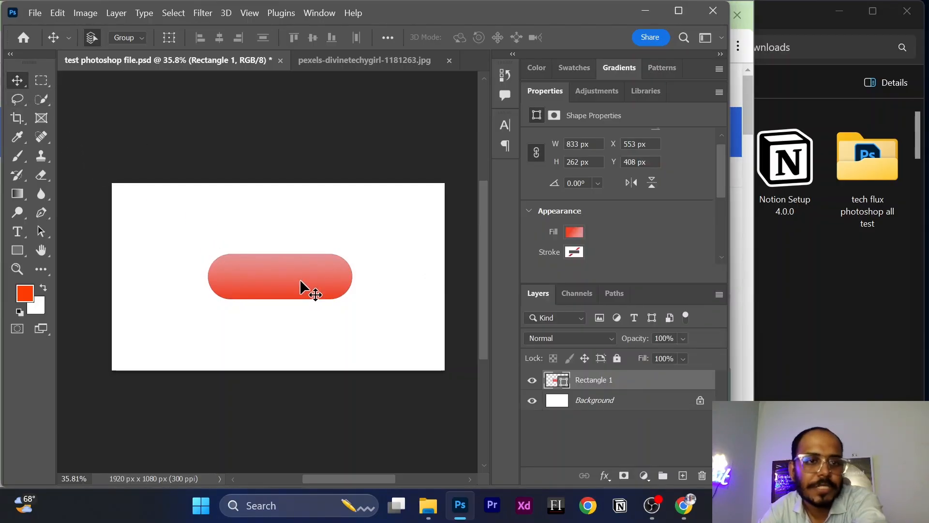
Set the angle of the pill's linear gradient fill to 130°.
left_click(17, 250)
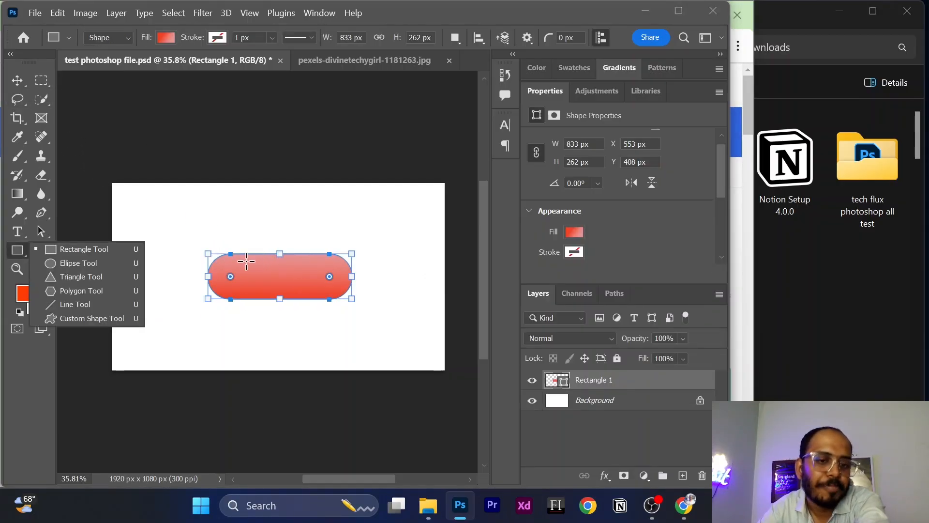
left_click(165, 38)
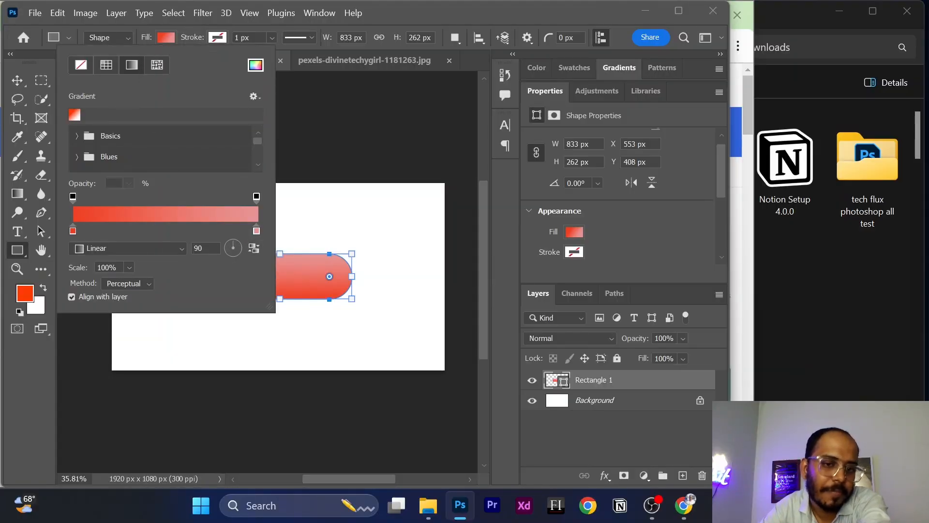
left_click(198, 248)
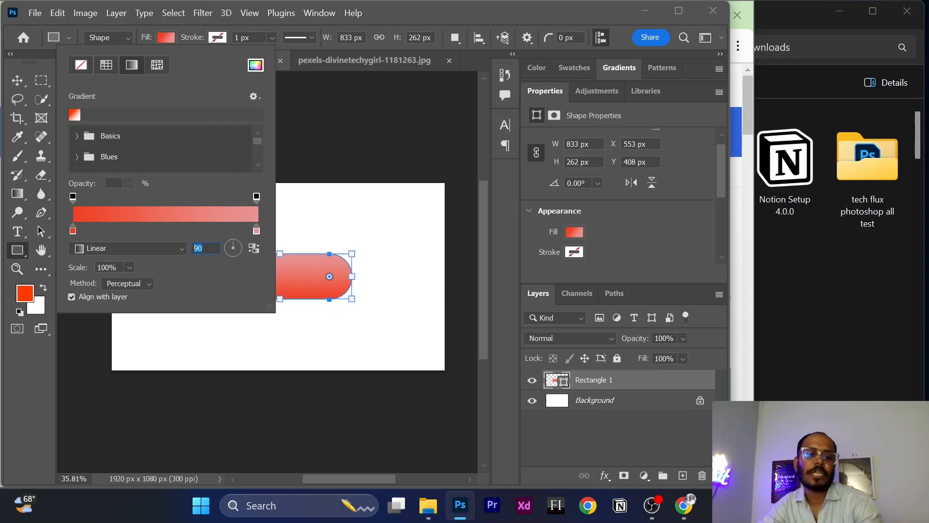
type("1")
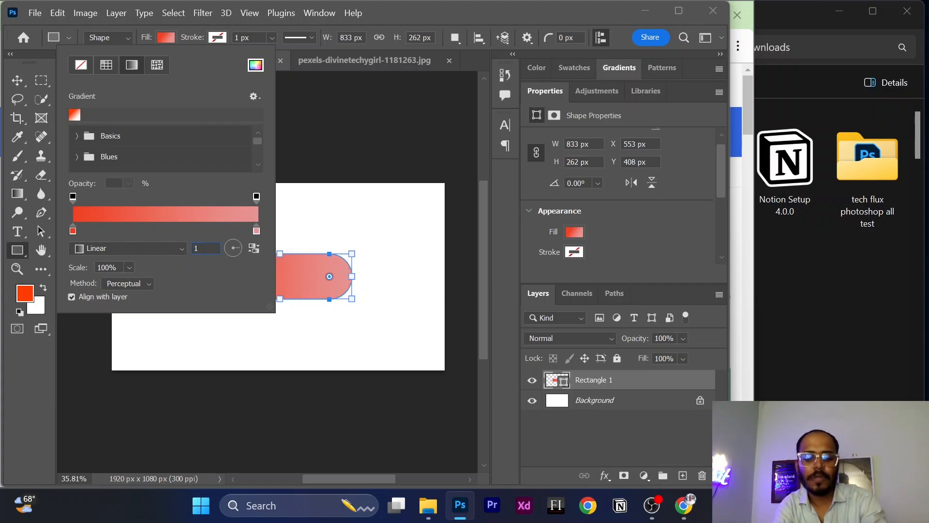
type("30")
key("Return")
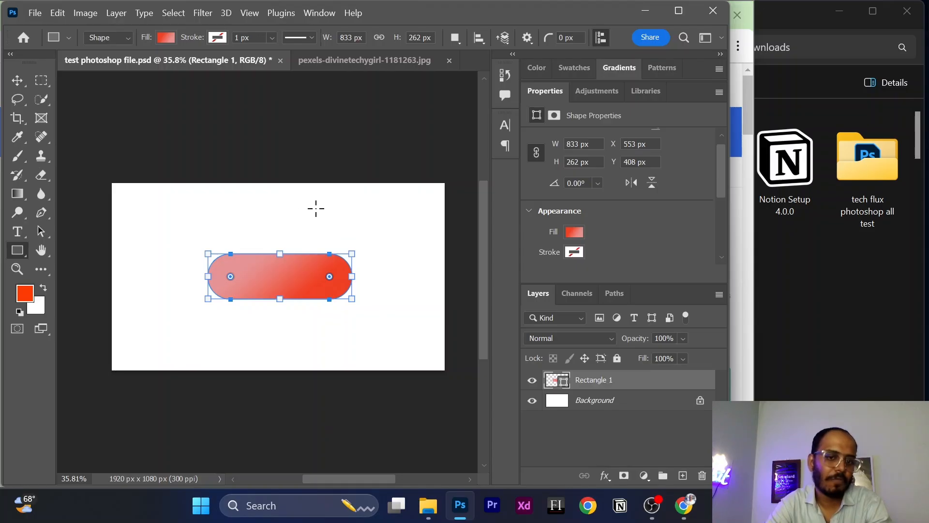
Rotate the fill gradient freehand so it runs diagonally from orange-red at the pill's lower left to pink at its upper right.
left_click(165, 38)
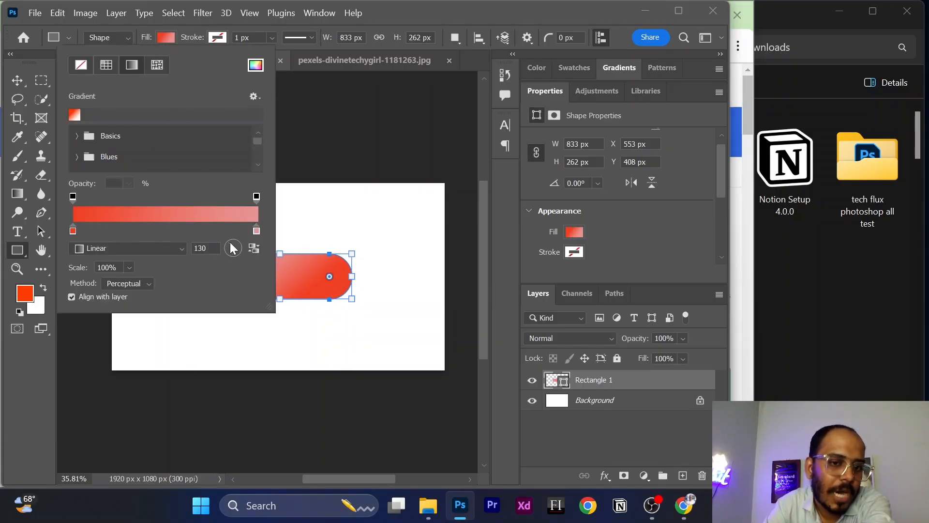
mouse_move(233, 248)
left_mouse_down()
mouse_move(223, 244)
mouse_move(239, 245)
left_mouse_up()
left_click(17, 81)
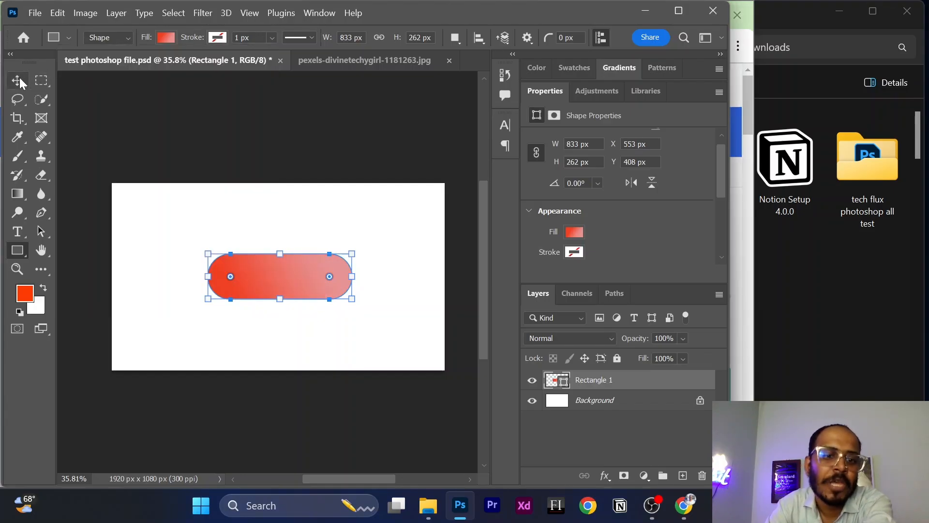
left_click(17, 80)
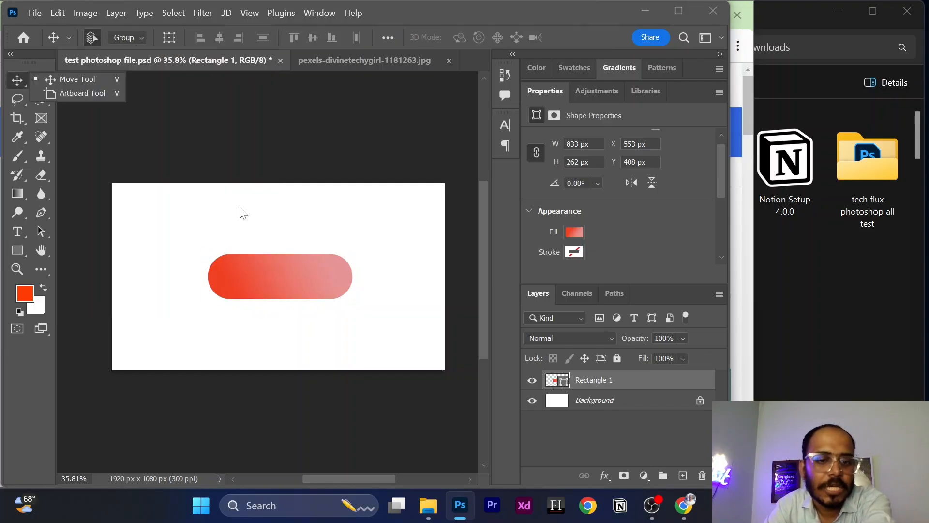
Delete the gradient pill and draw a new orange-red rectangle about 1145 × 296 px near the canvas centre with fully rounded ends.
left_click(278, 265)
key("Delete")
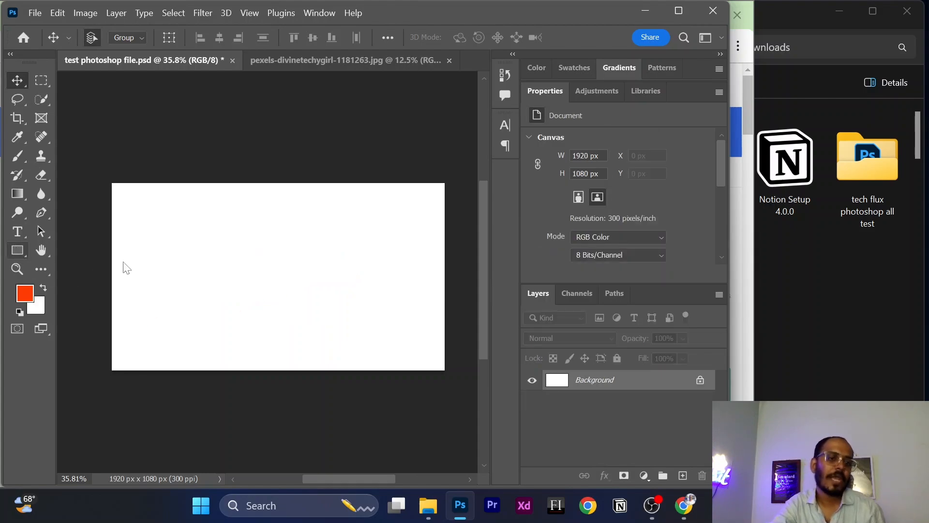
key("u")
left_click_drag(192, 256, 389, 330)
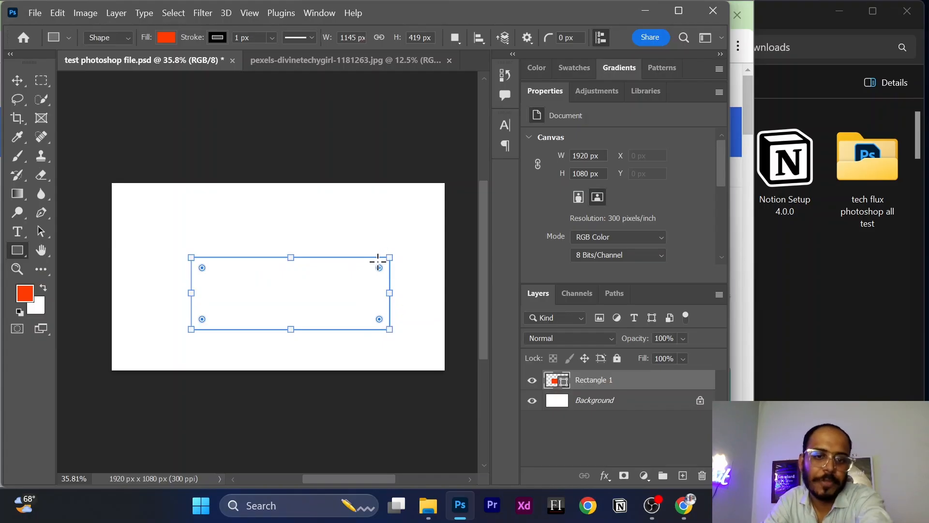
mouse_move(378, 266)
left_mouse_down()
mouse_move(290, 315)
mouse_move(269, 271)
left_mouse_up()
Remove the fill from the new pill so only its black outline is left.
left_click(17, 80)
scroll(648, 237, "down", 1)
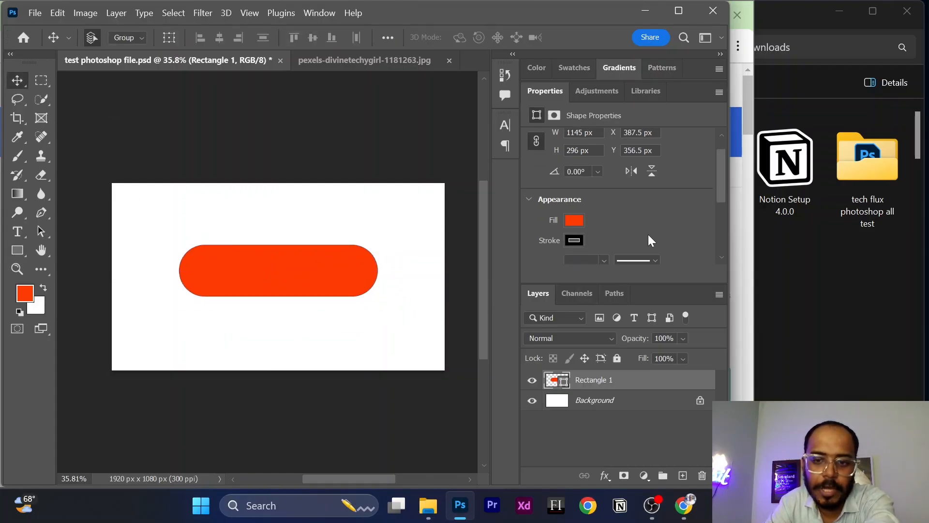
left_click(576, 220)
left_click(545, 240)
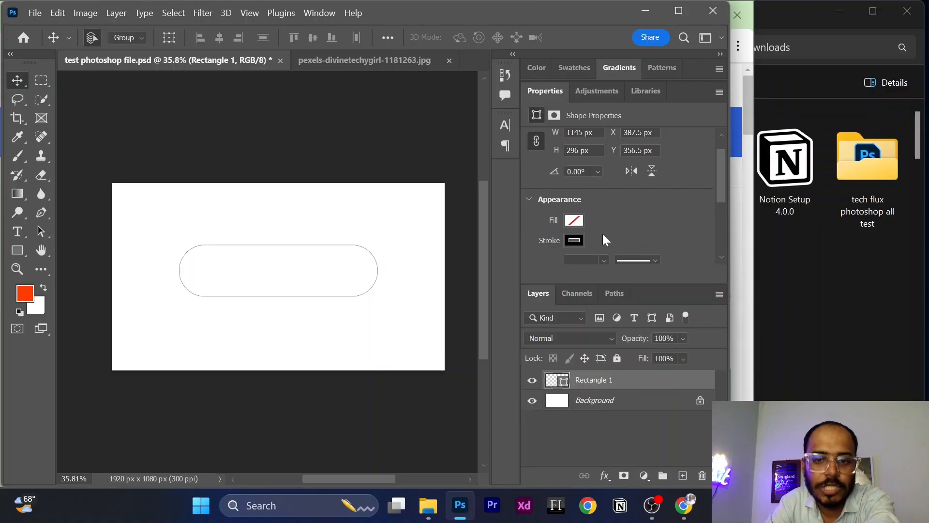
Thicken the pill's black stroke, first to 10 px and finally to 30 px.
scroll(576, 239, "down", 1)
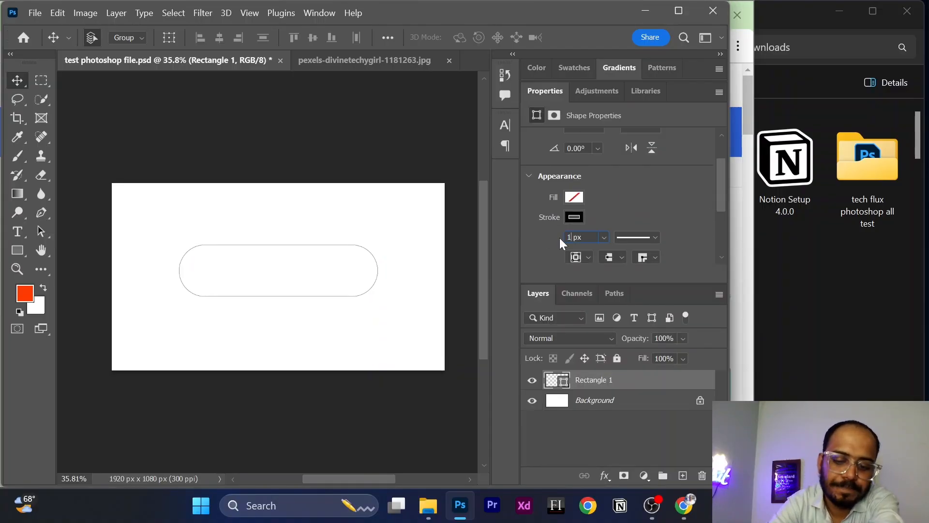
type("0")
key("Return")
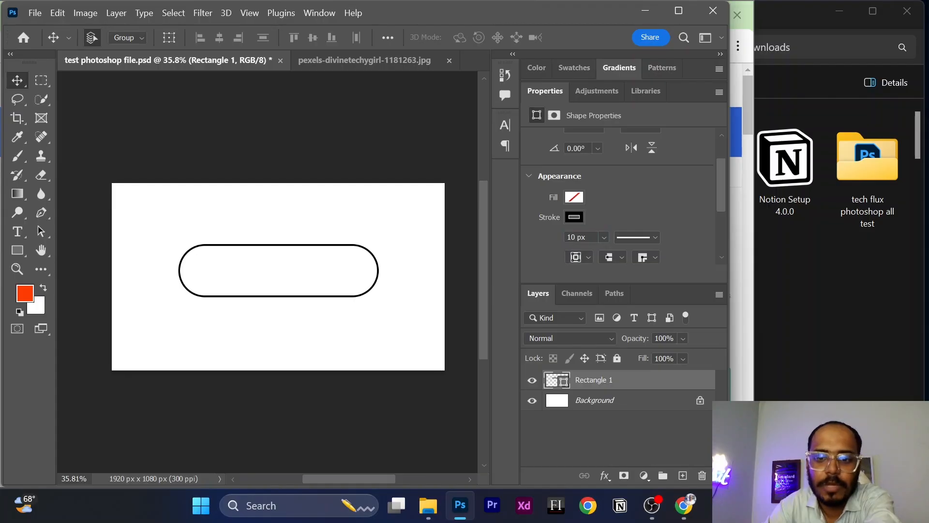
left_click_drag(576, 237, 566, 237)
type("30")
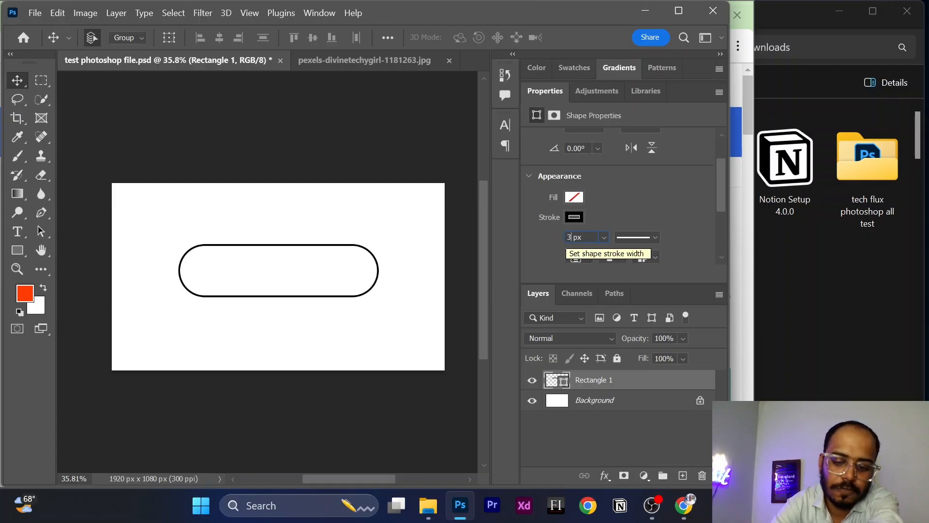
key("Return")
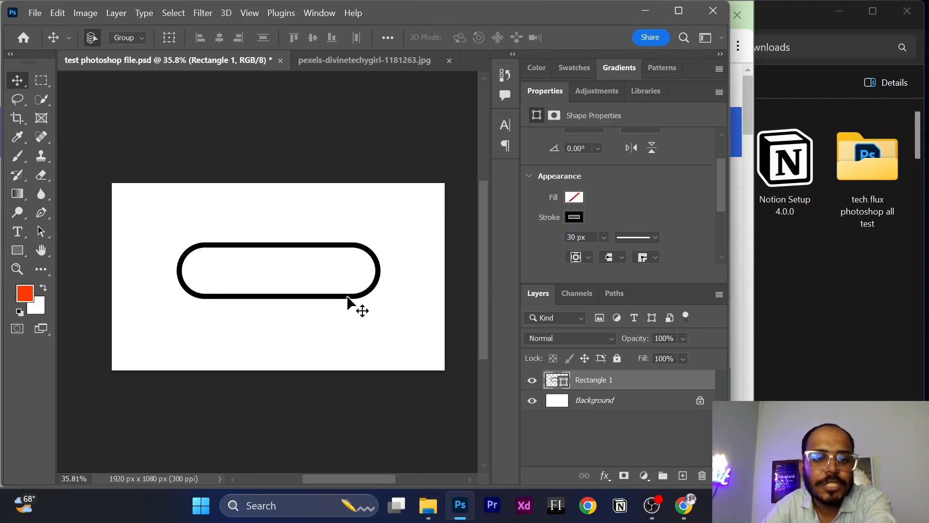
Give the pill's stroke a linear 90° gradient from orange-red fd3a02 to white.
left_click(23, 254)
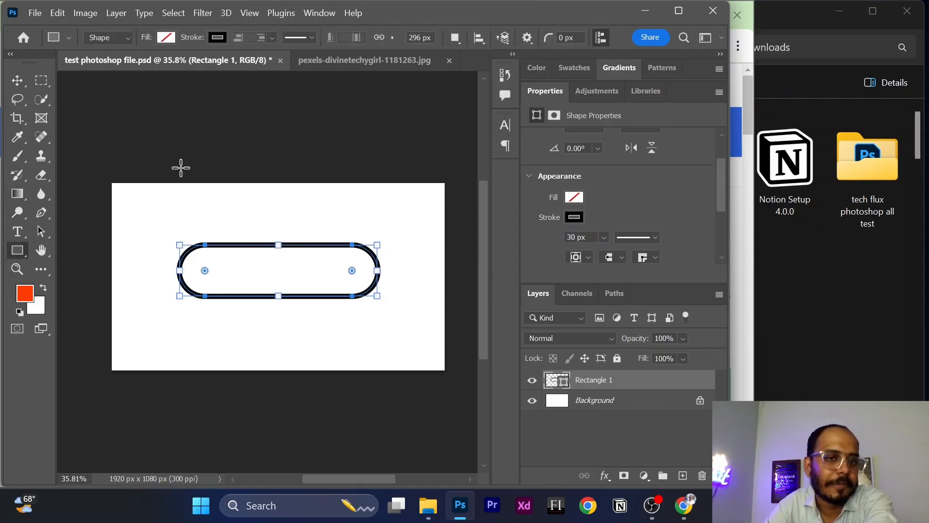
left_click(216, 37)
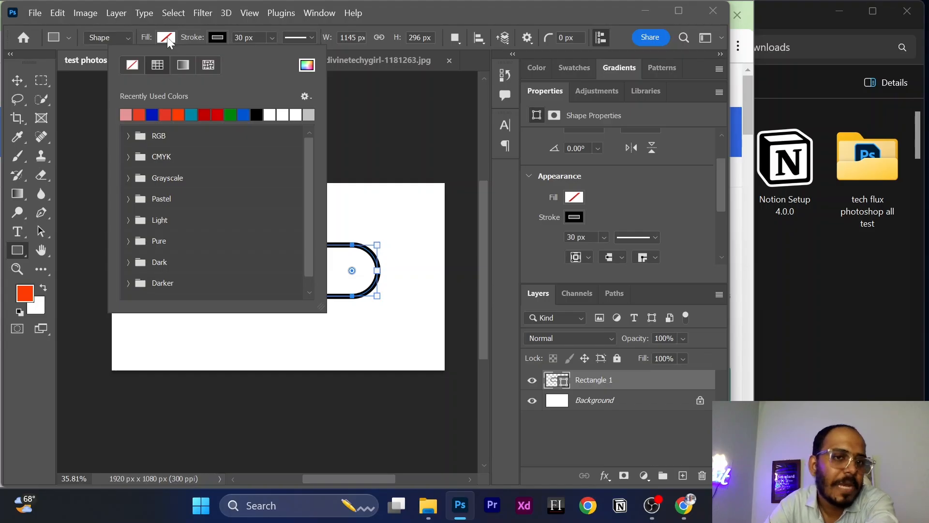
left_click(178, 66)
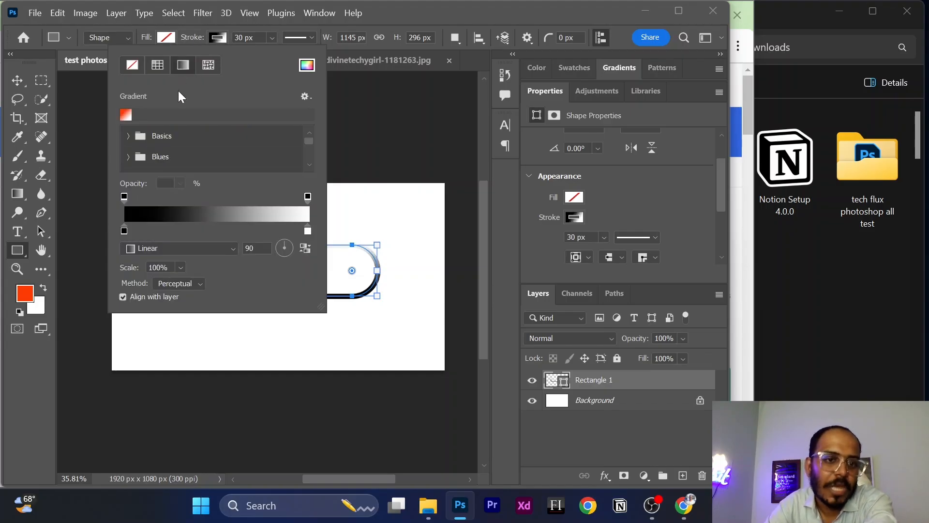
double_click(124, 231)
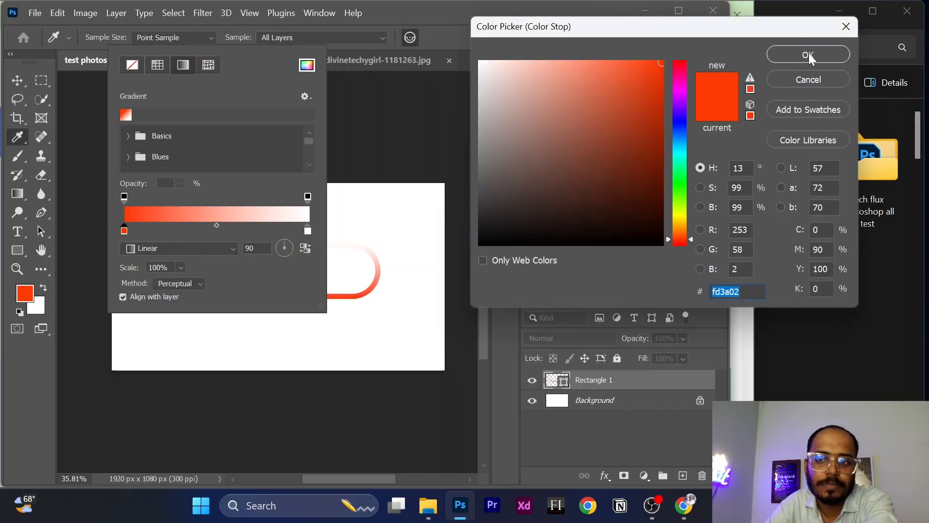
left_click(808, 54)
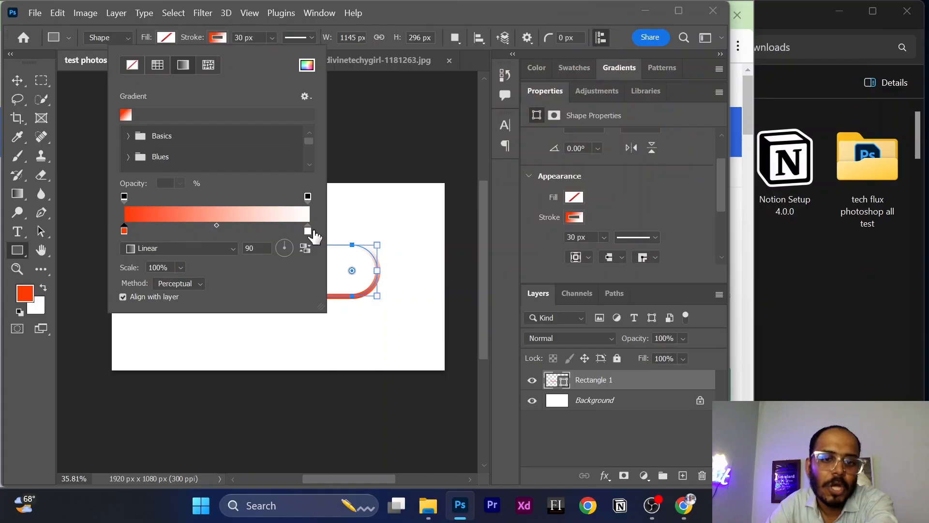
Change the white end stop of the pill's stroke gradient to blue 1f60e4.
double_click(306, 230)
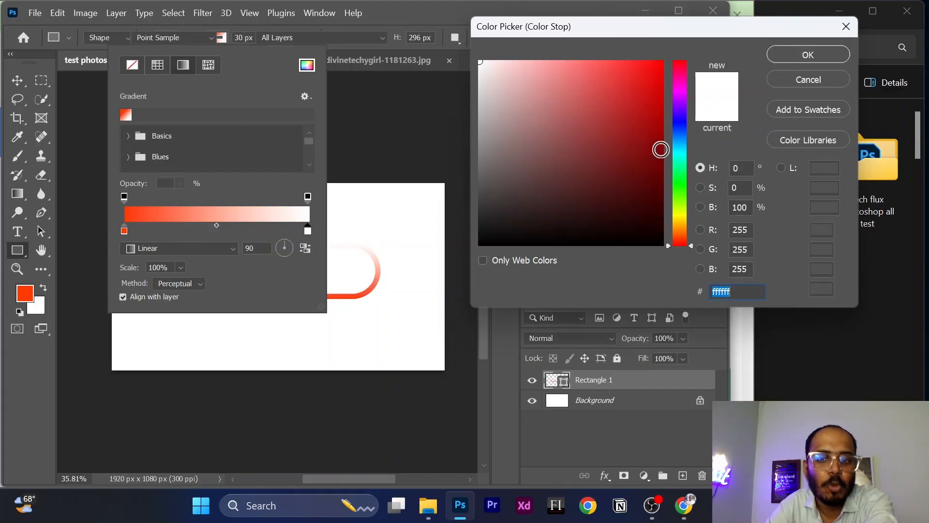
left_click_drag(679, 153, 679, 131)
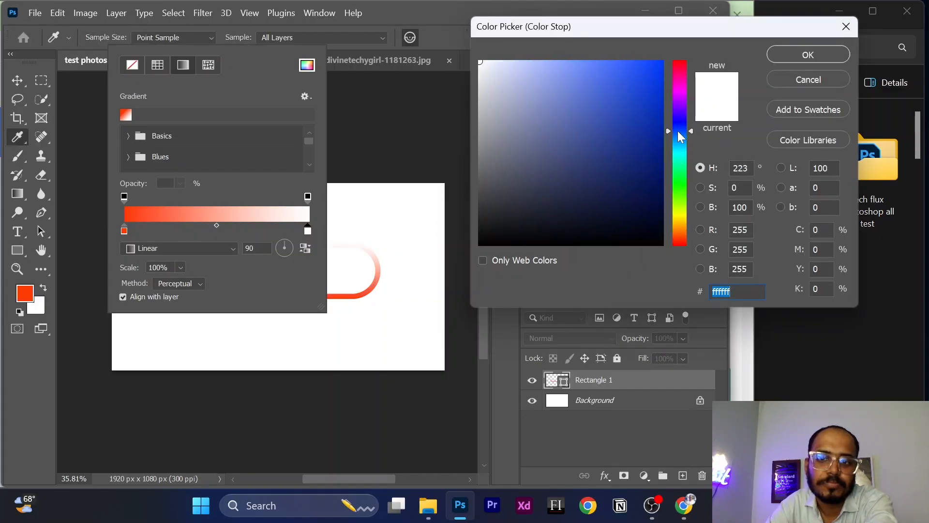
left_click_drag(638, 99, 619, 75)
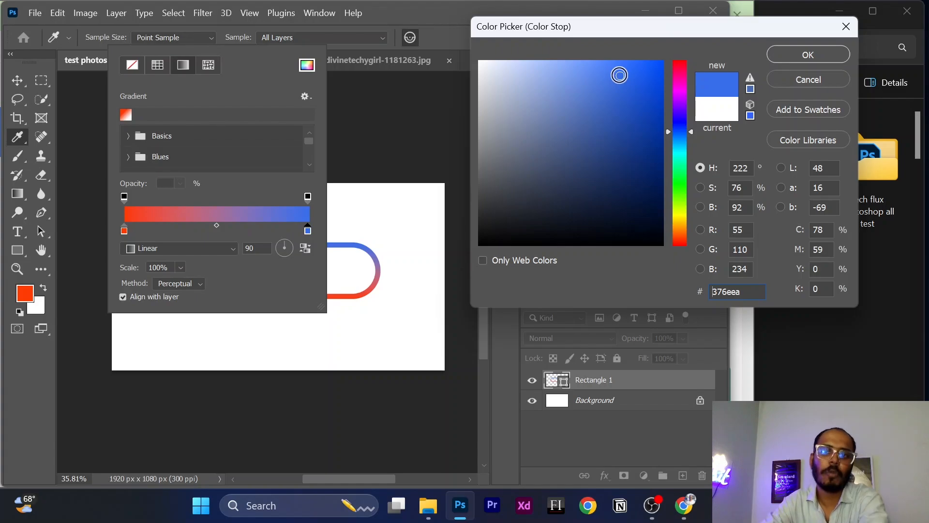
left_click(751, 89)
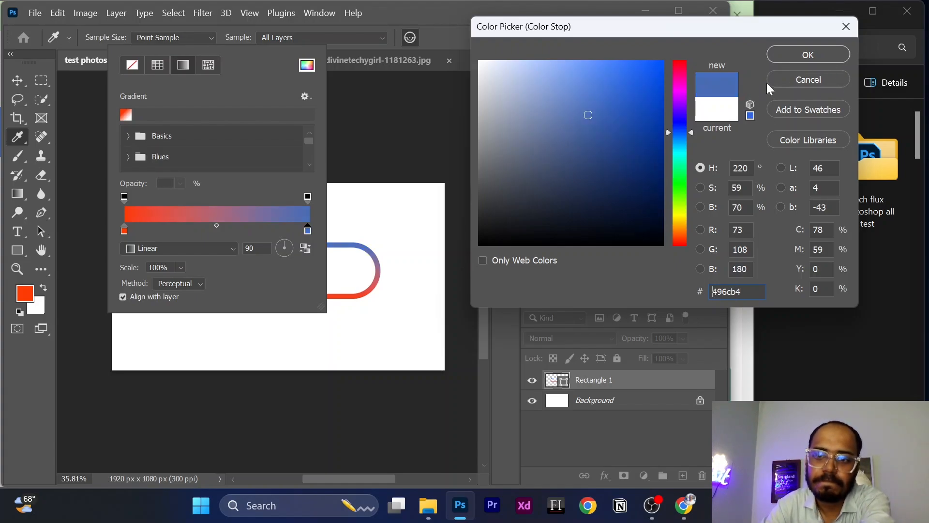
mouse_move(638, 76)
left_mouse_down()
mouse_move(647, 79)
mouse_move(638, 80)
left_mouse_up()
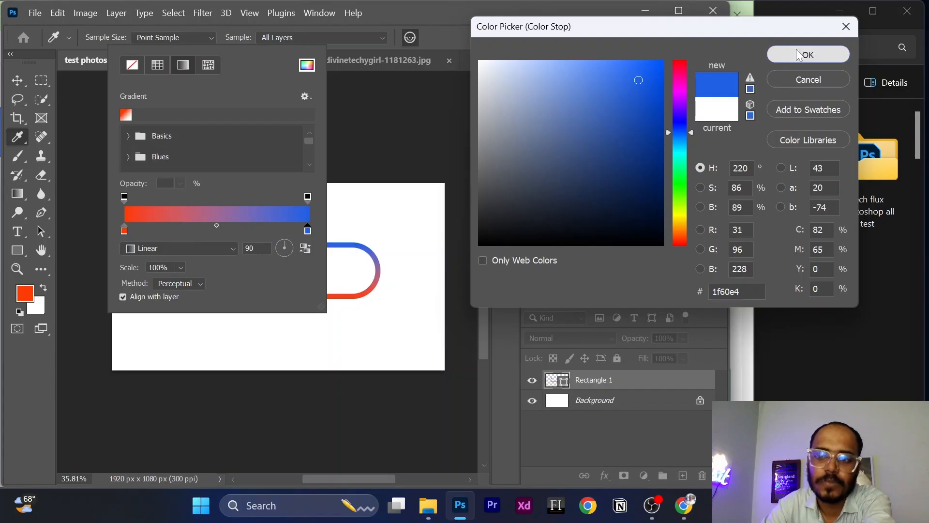
left_click(799, 55)
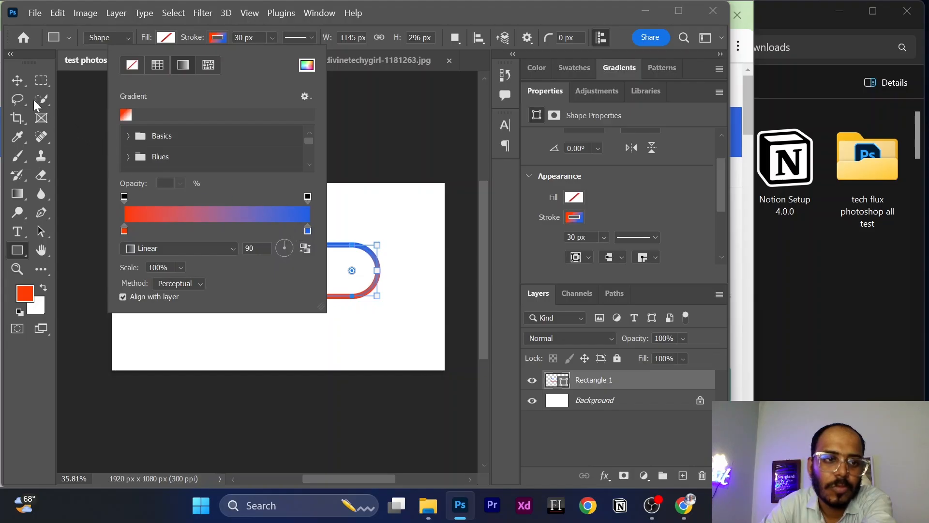
left_click(18, 82)
left_click(18, 82)
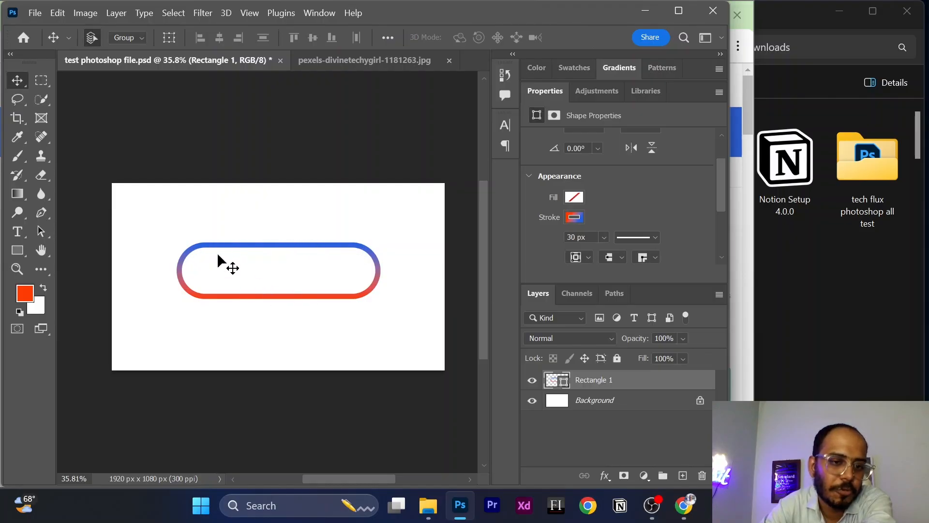
Set the pill's stroke gradient angle to 63° and move the pill slightly down on the canvas.
left_click(11, 251)
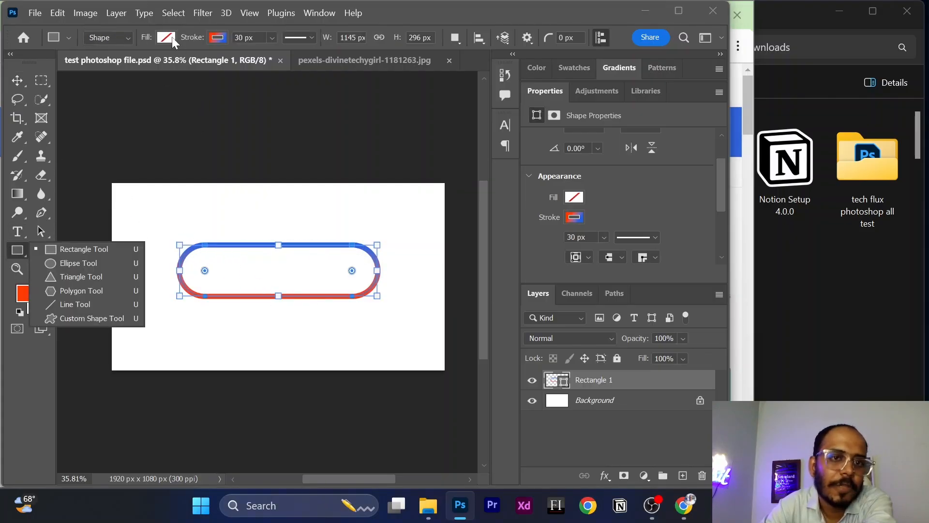
left_click(216, 37)
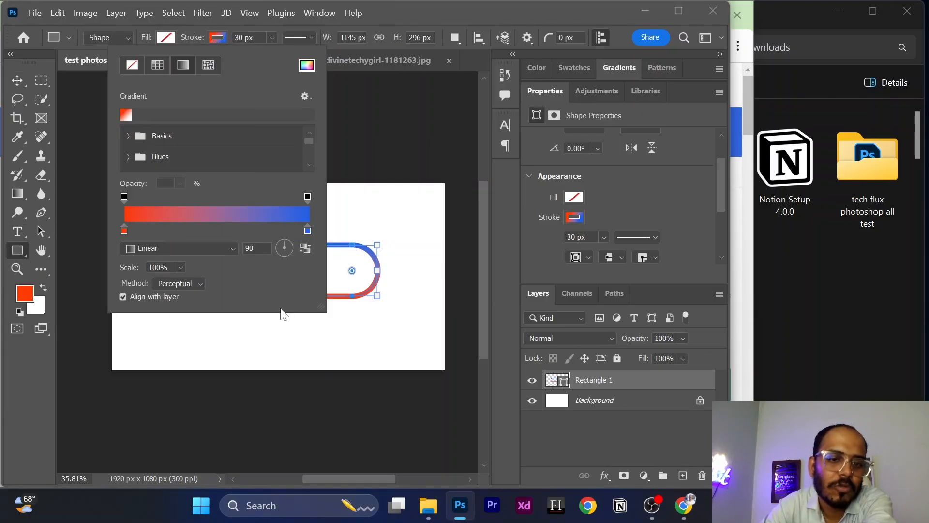
left_click(288, 241)
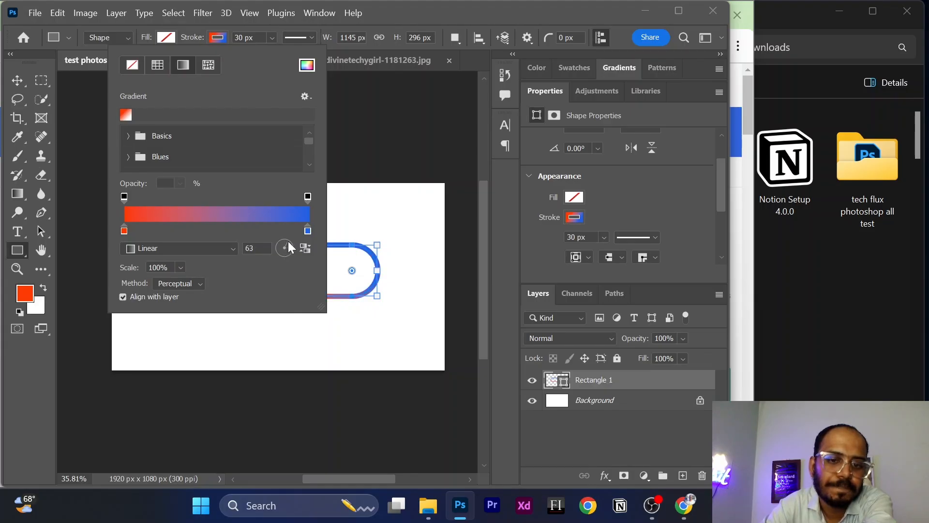
left_click(13, 85)
left_click(13, 84)
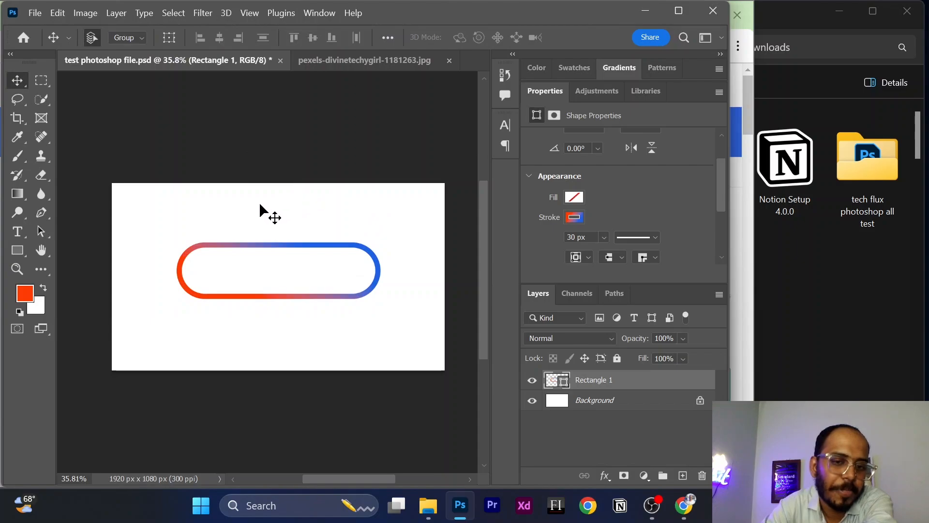
left_click_drag(256, 206, 356, 272)
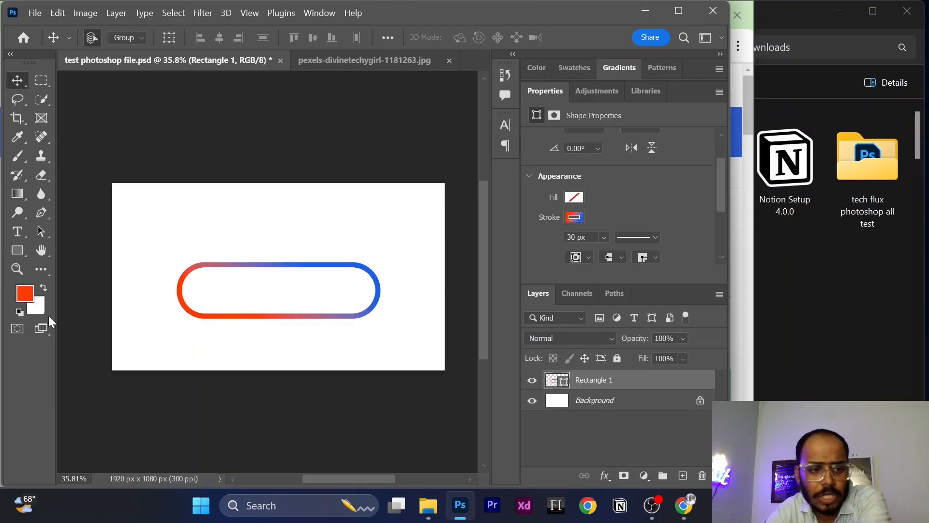
Switch to Chrome and search in a new tab for "purple color code hexa".
left_click(24, 294)
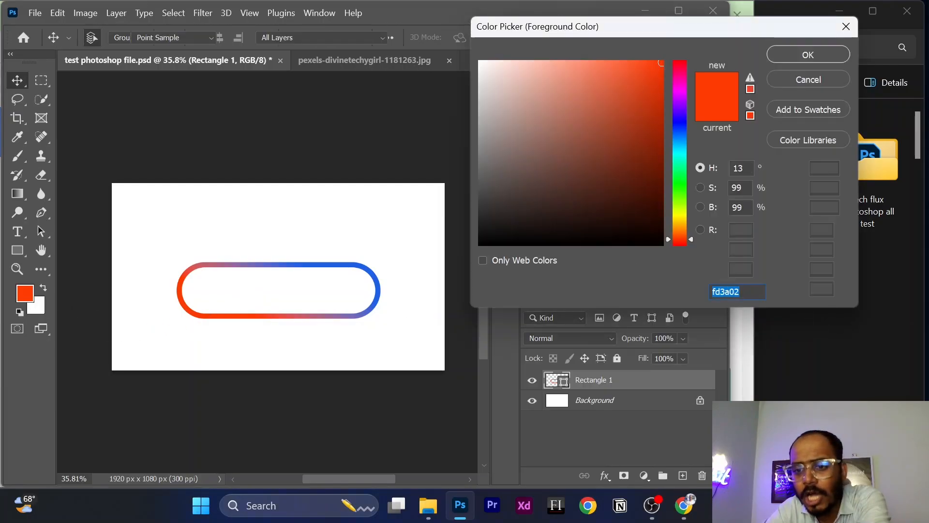
left_click(683, 505)
left_click(557, 13)
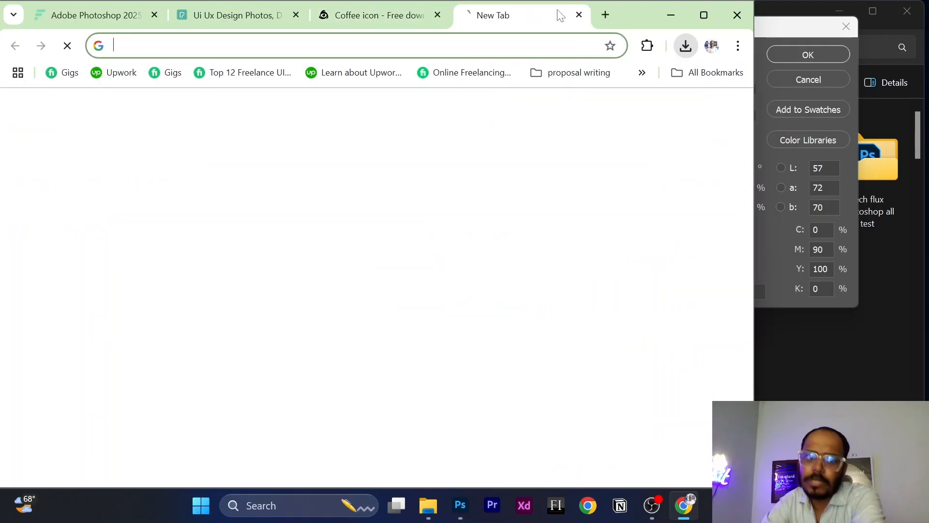
type("pu")
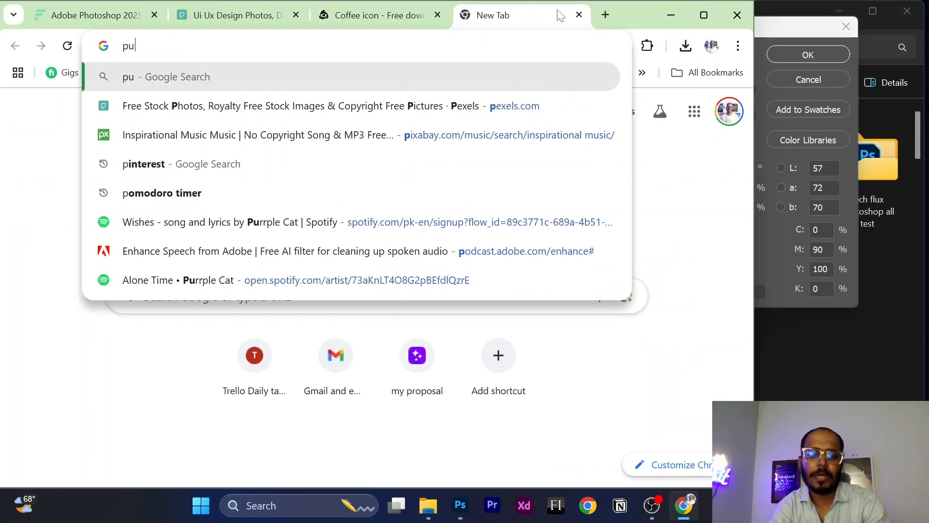
type("rple color c")
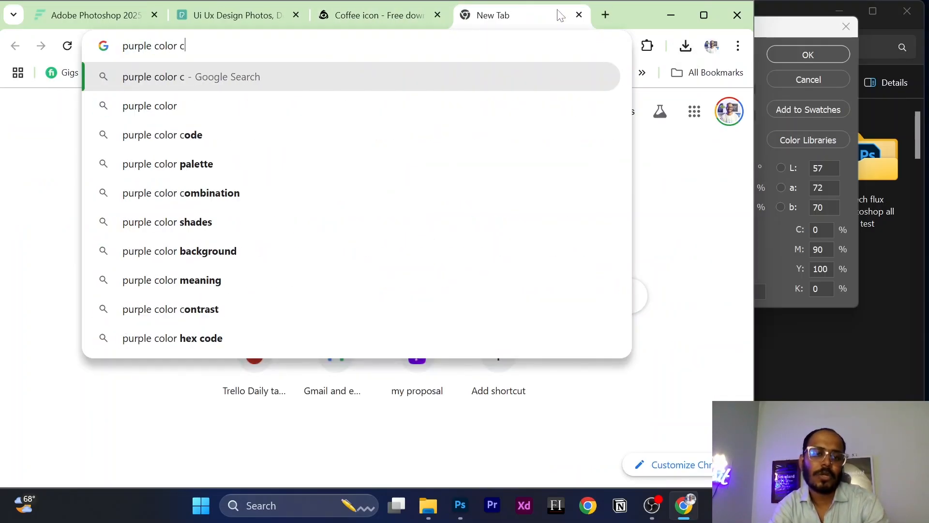
type("ode hexa")
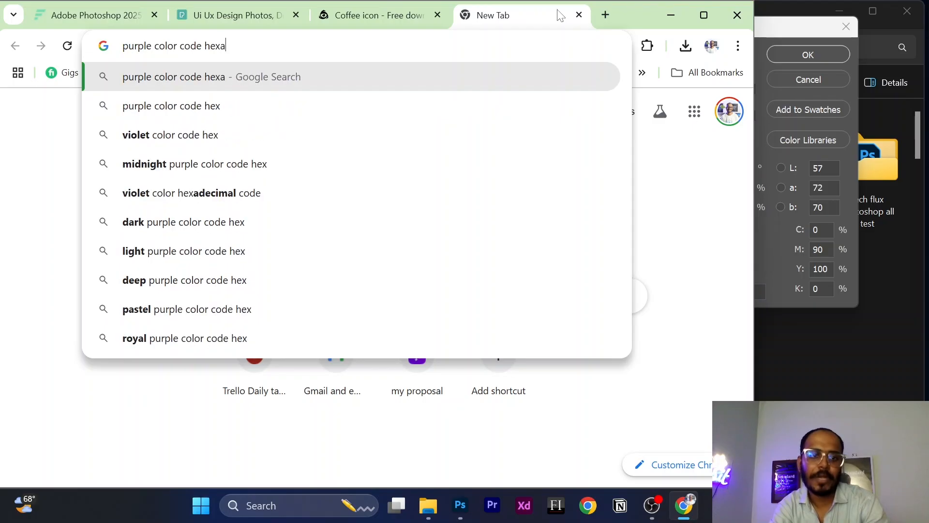
key("Return")
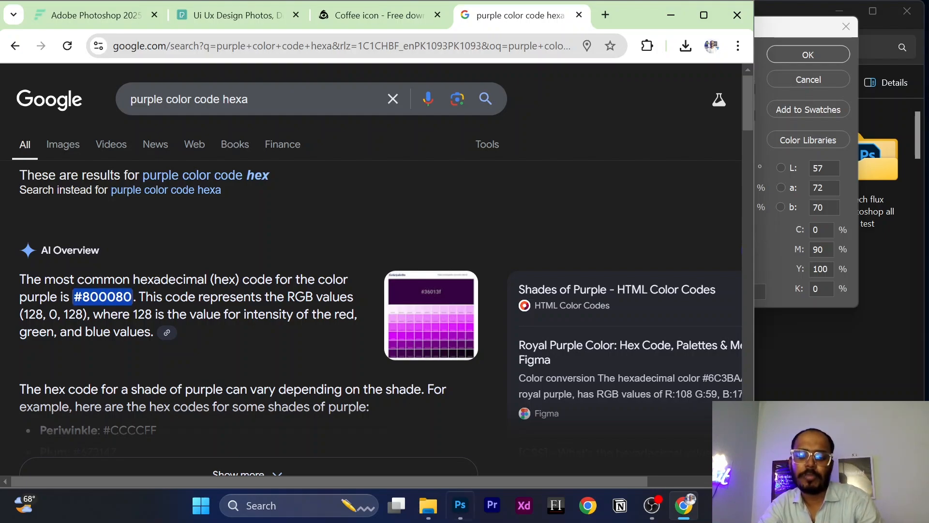
Return to Photoshop, dismiss the foreground colour picker and draw a rectangle about 928 × 248 px above the outlined pill.
left_click(468, 518)
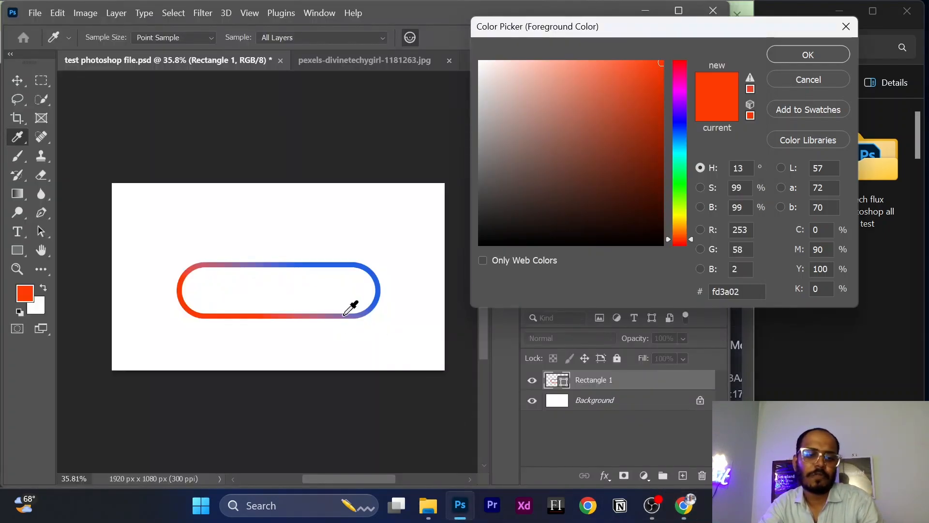
left_click(814, 79)
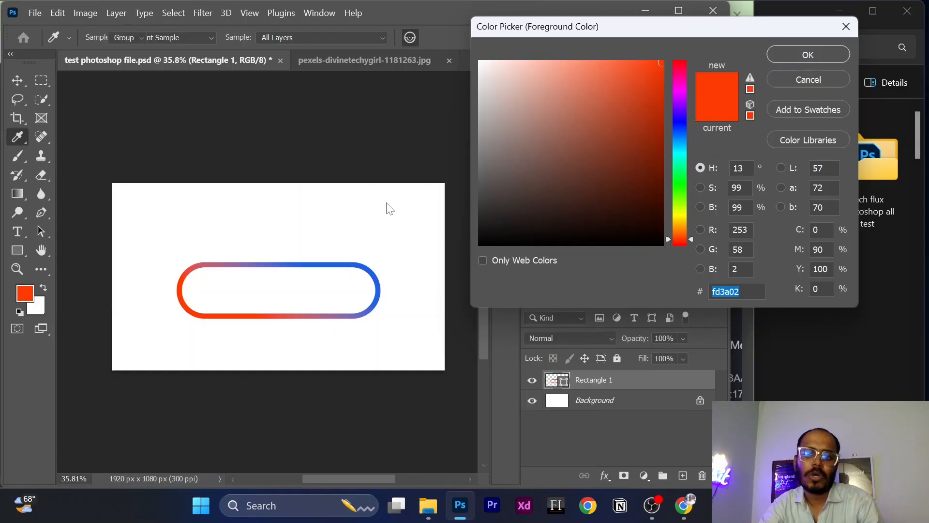
left_click(20, 250)
left_click_drag(210, 203, 370, 246)
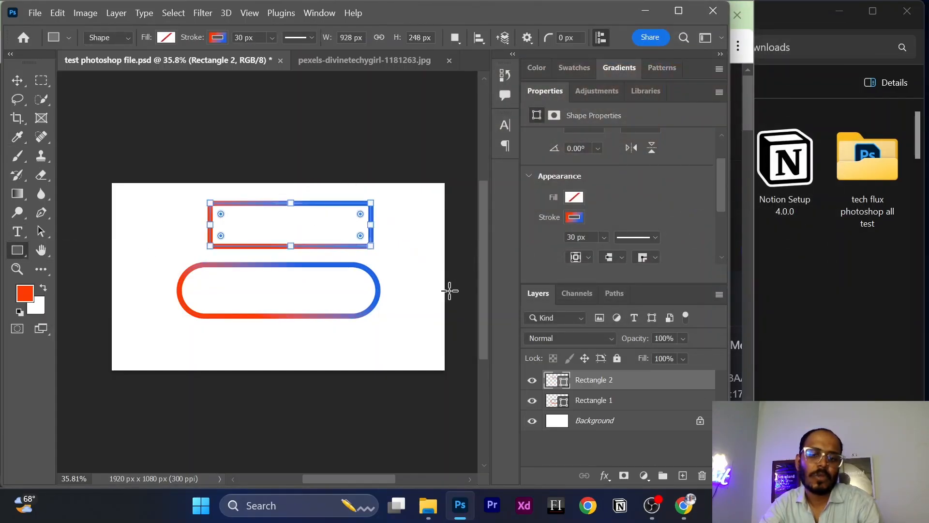
Remove the new rectangle's stroke and give it a solid purple fill with hex code #800080.
left_click(573, 217)
left_click(571, 198)
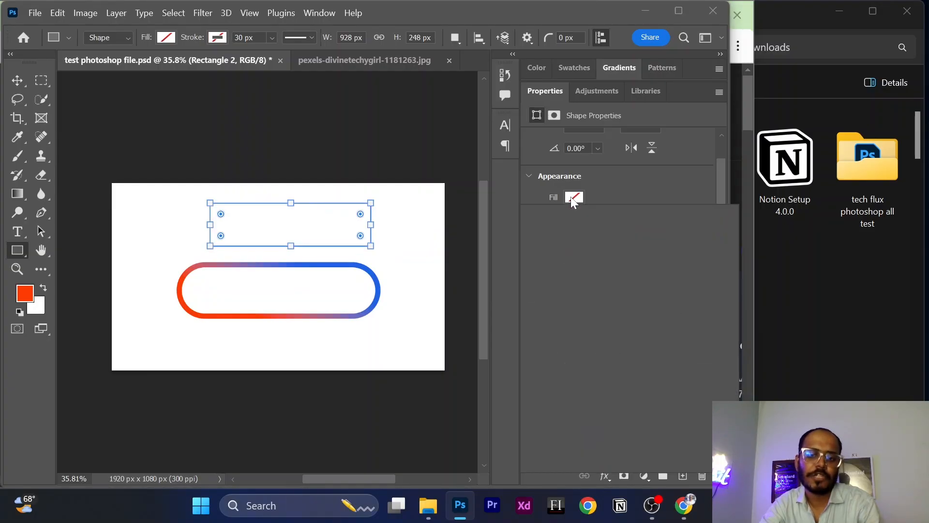
left_click(571, 196)
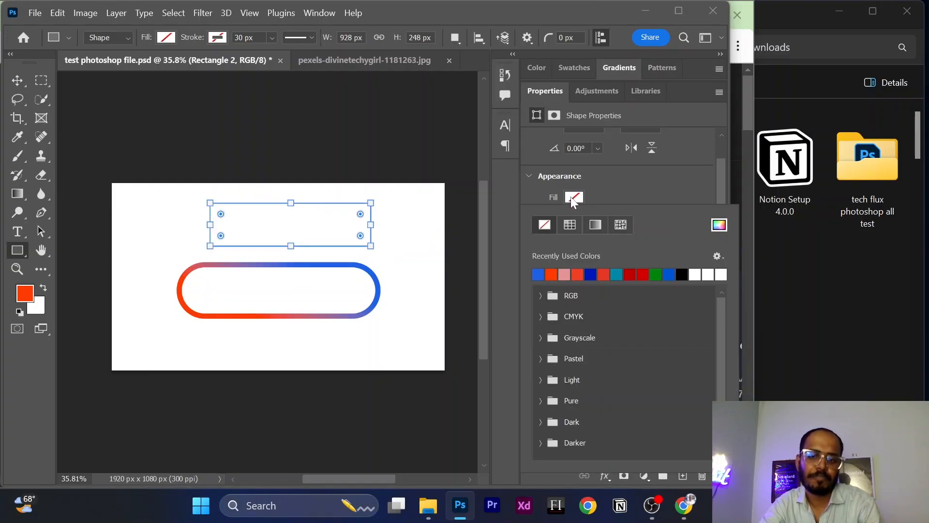
left_click(718, 225)
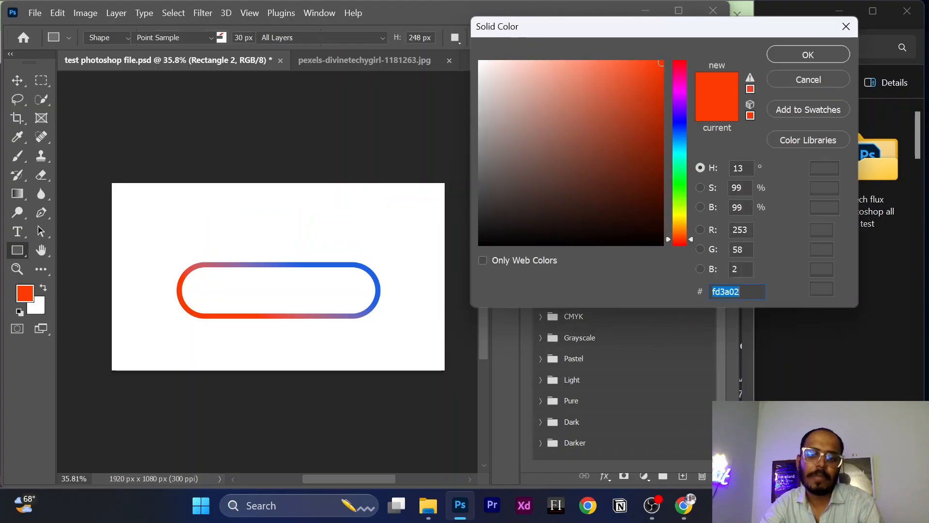
type("#800080")
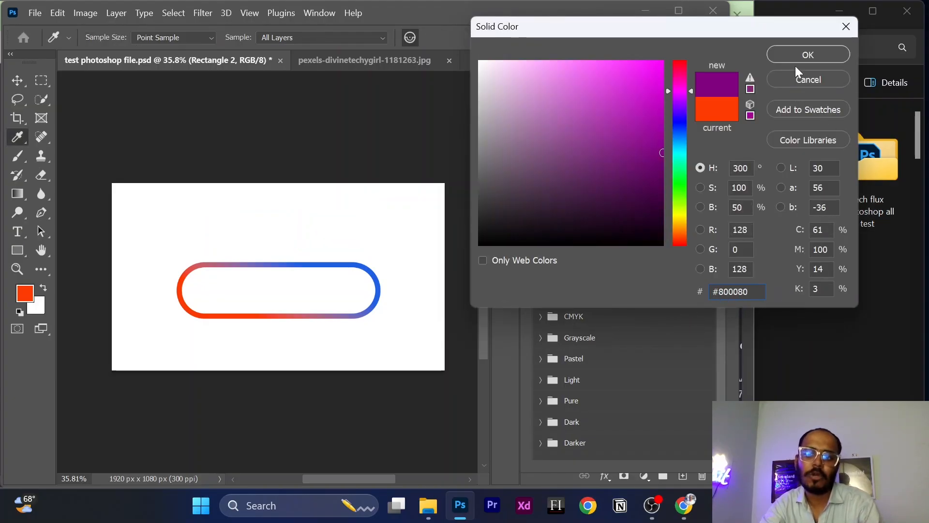
left_click(804, 54)
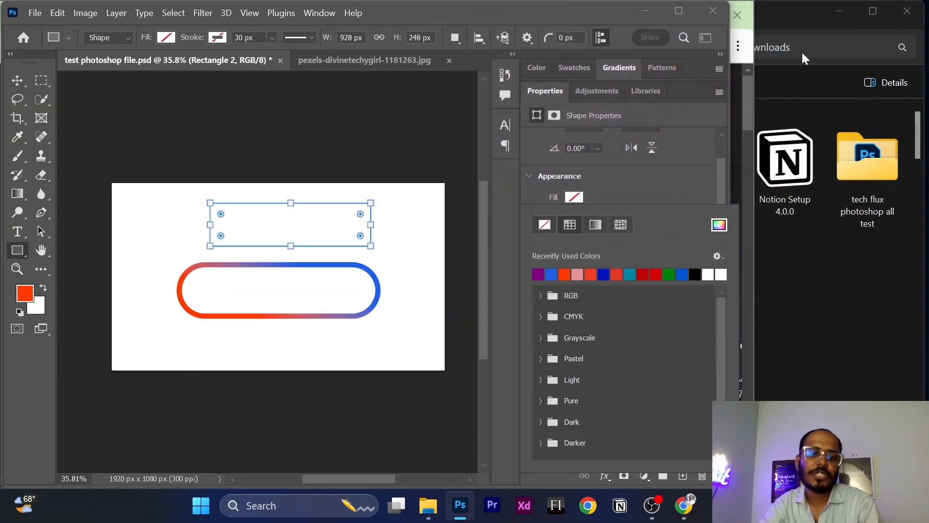
Move the purple rectangle left to about X 450 px, keeping it above the pill.
left_click(17, 80)
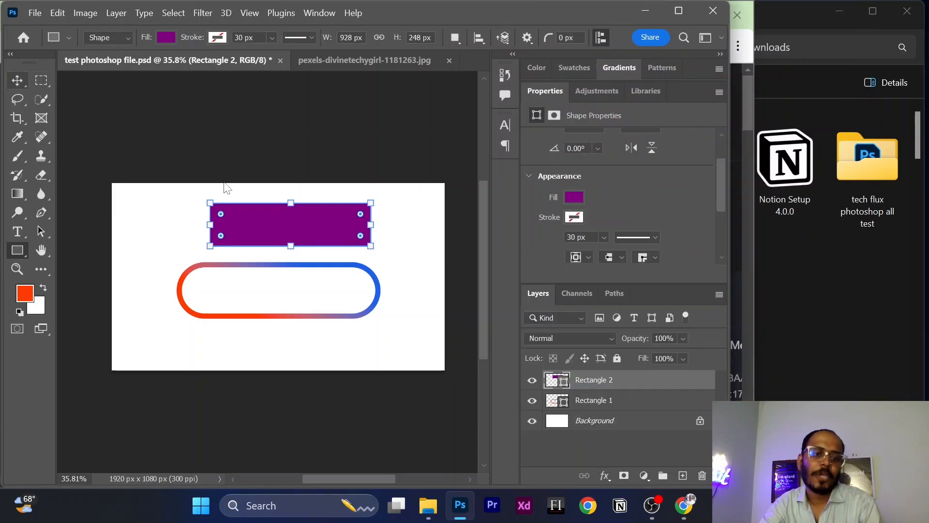
left_click(406, 226)
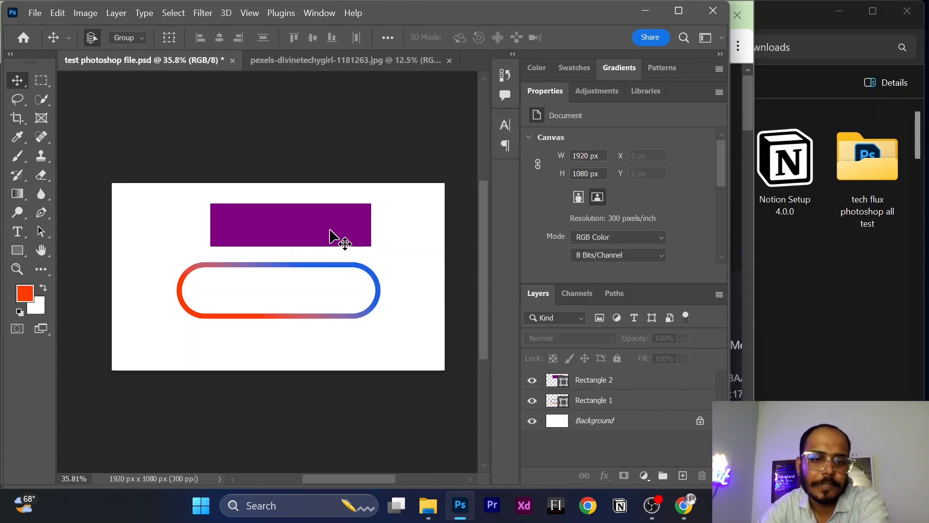
mouse_move(331, 232)
left_mouse_down()
mouse_move(311, 232)
mouse_move(321, 233)
left_mouse_up()
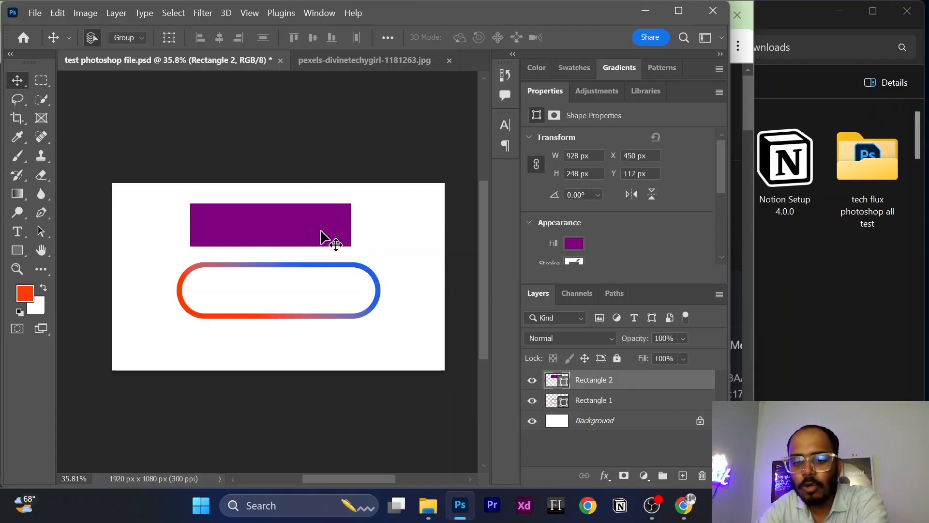
left_click(27, 295)
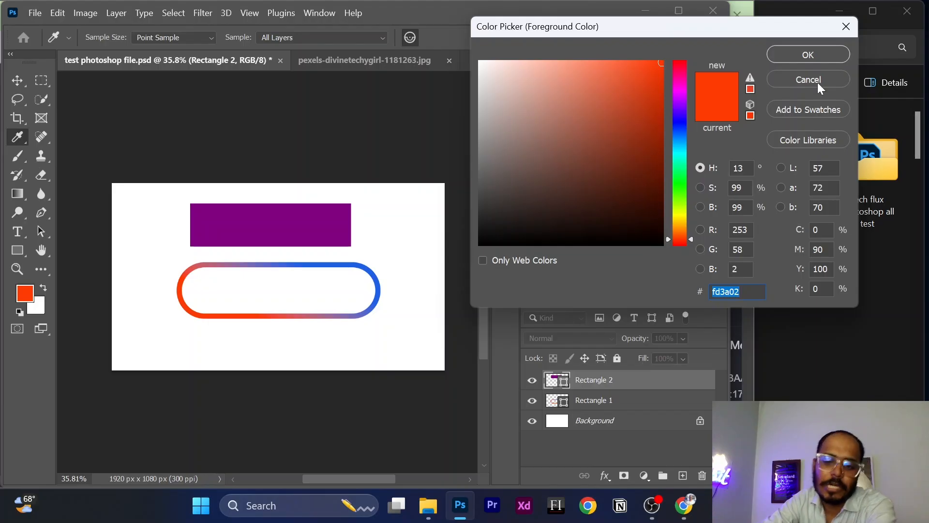
left_click(817, 83)
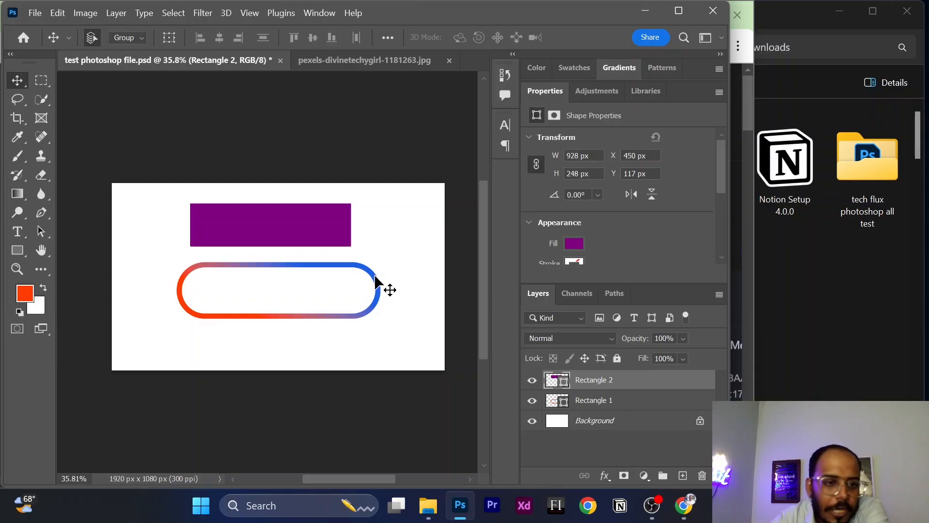
left_click(18, 232)
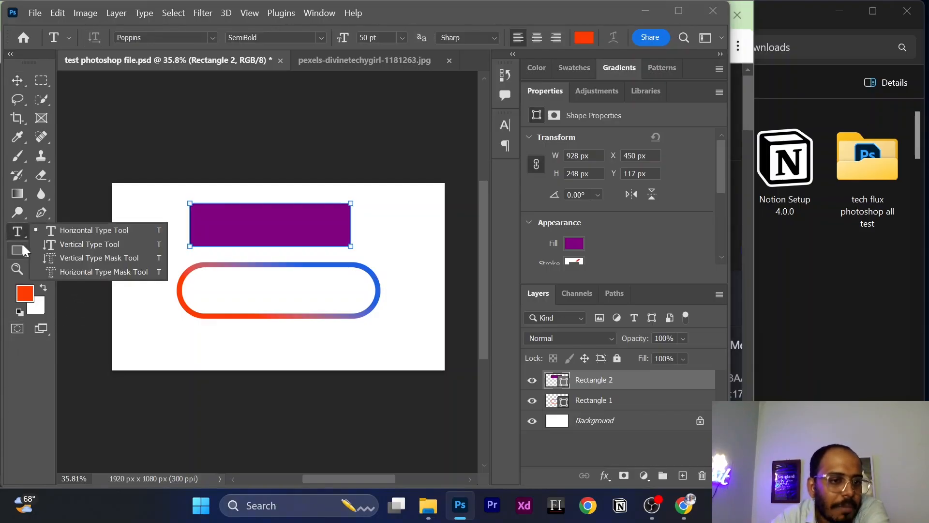
left_click(17, 250)
right_click(17, 250)
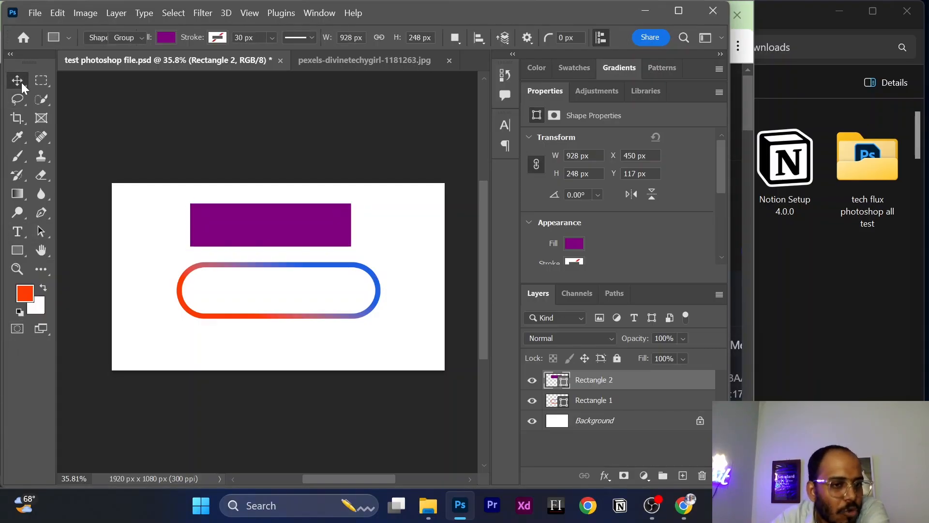
left_click(18, 195)
right_click(18, 194)
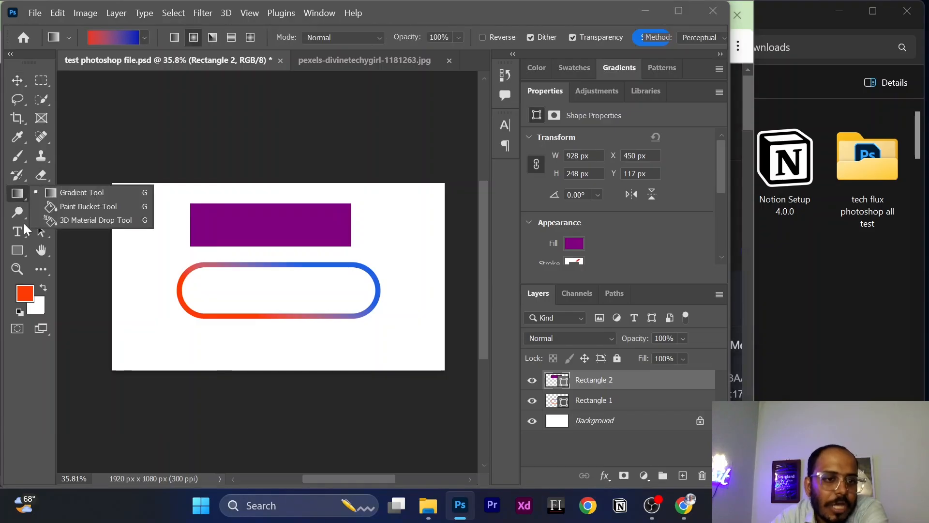
left_click(17, 81)
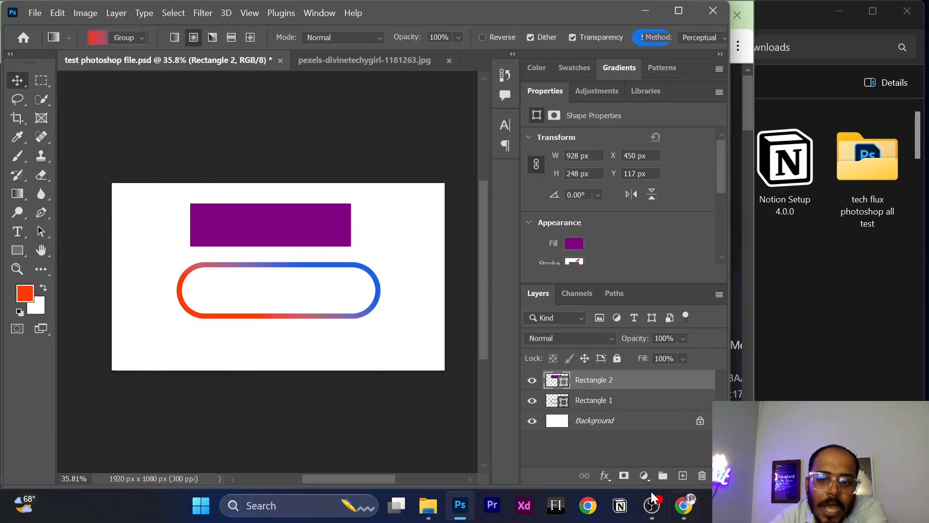
View the purple rectangle's Blending Options and close the Layer Style dialog without making changes.
right_click(608, 384)
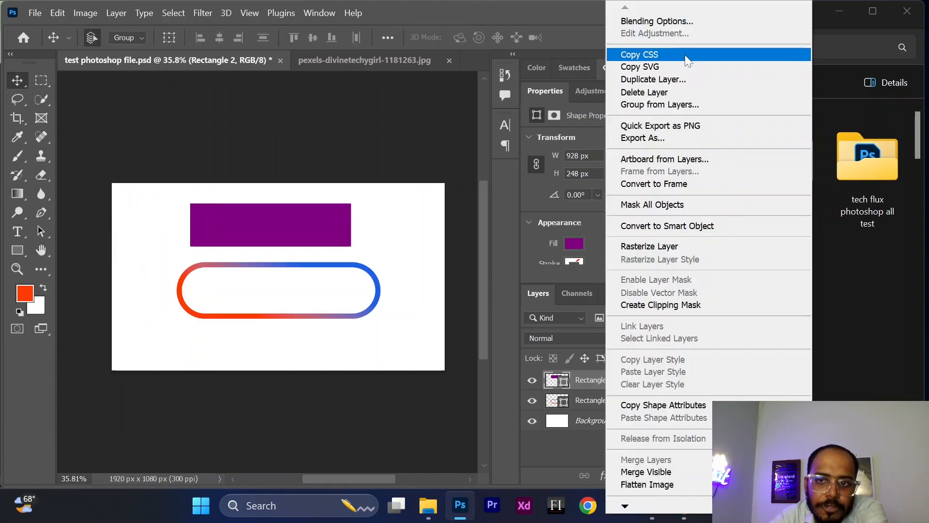
left_click(683, 20)
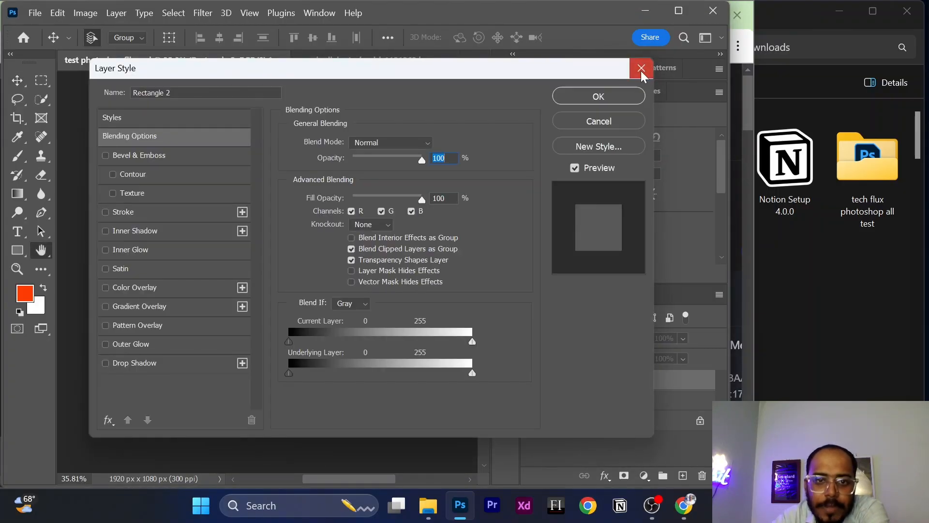
left_click(641, 68)
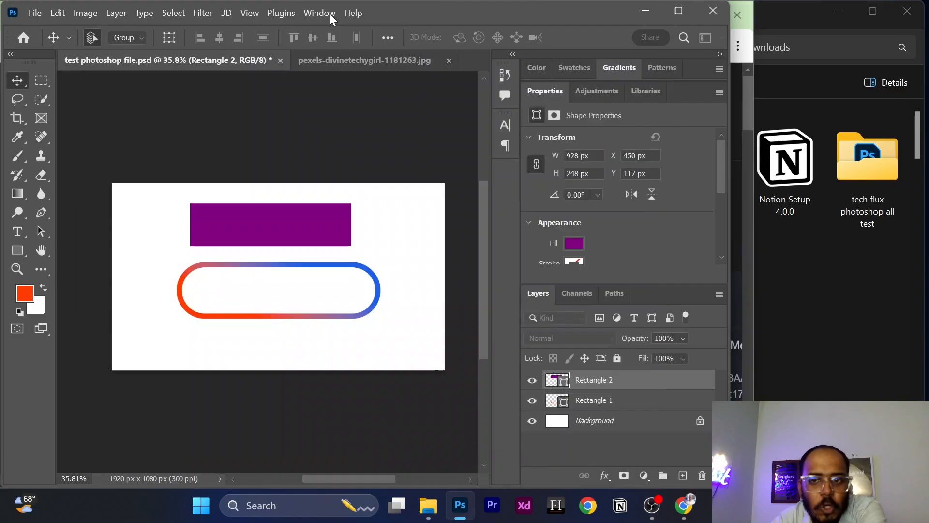
left_click(329, 14)
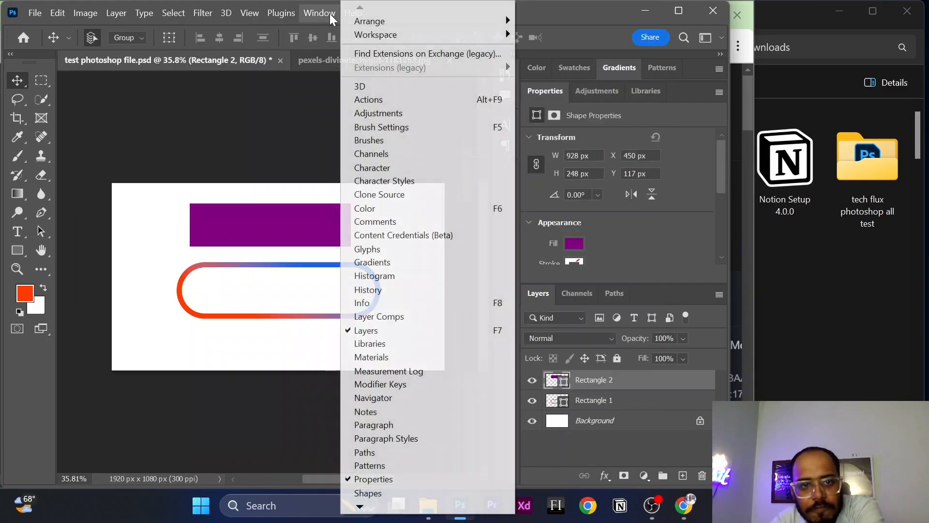
left_click(319, 132)
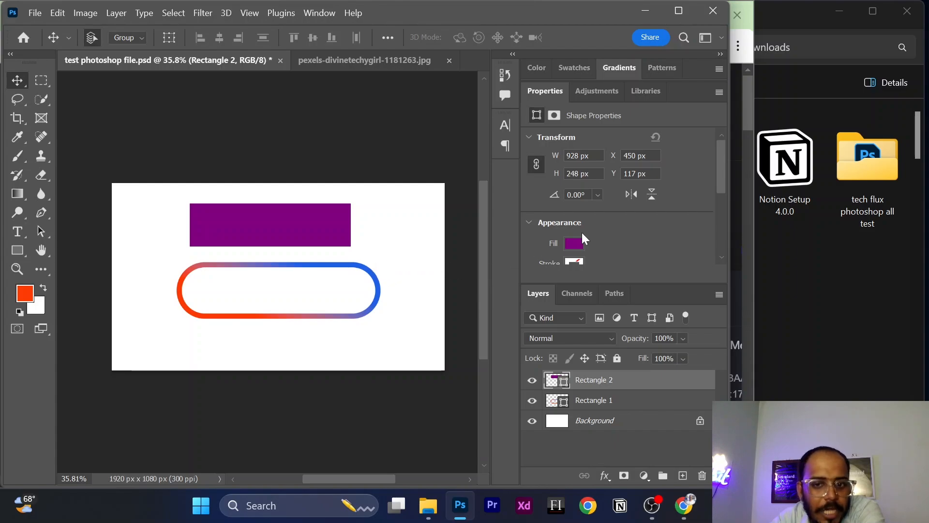
left_click(321, 13)
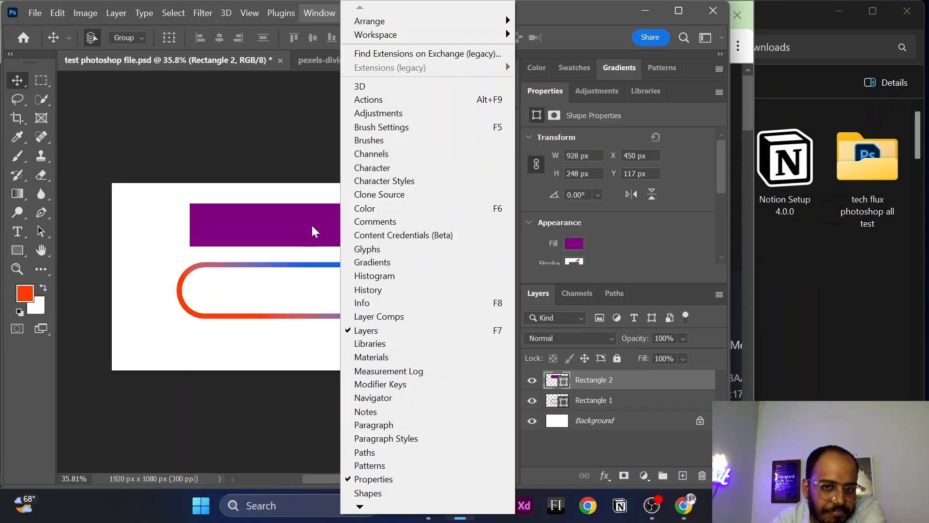
left_click(17, 79)
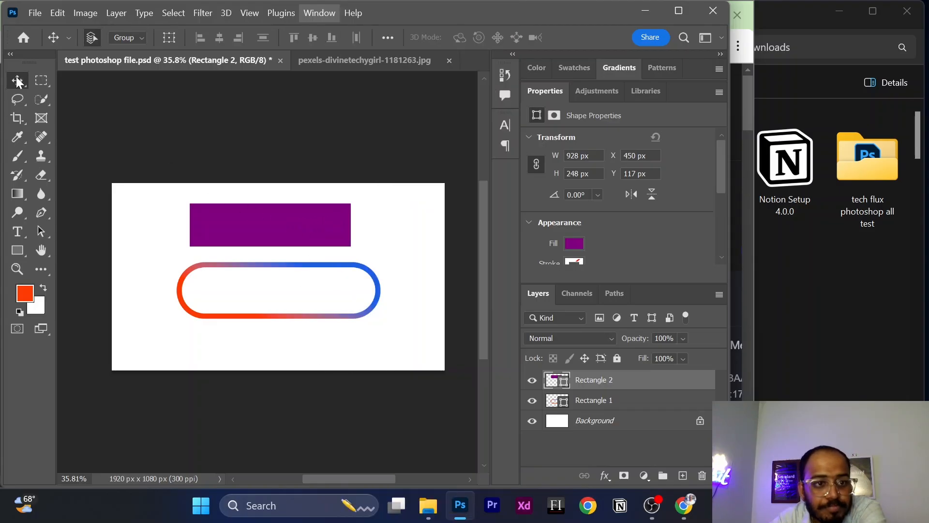